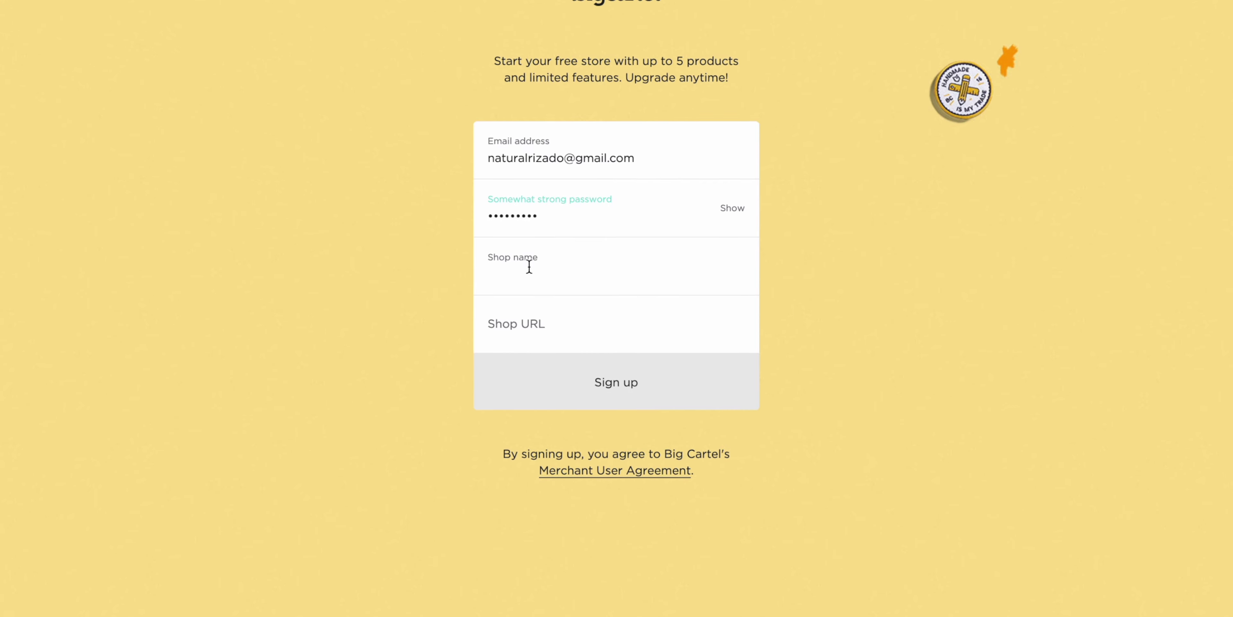
# Enter WoodenComb as the shop name and sign up for the free store at woodencomb.bigcartel.com
pyautogui.write('Wood')
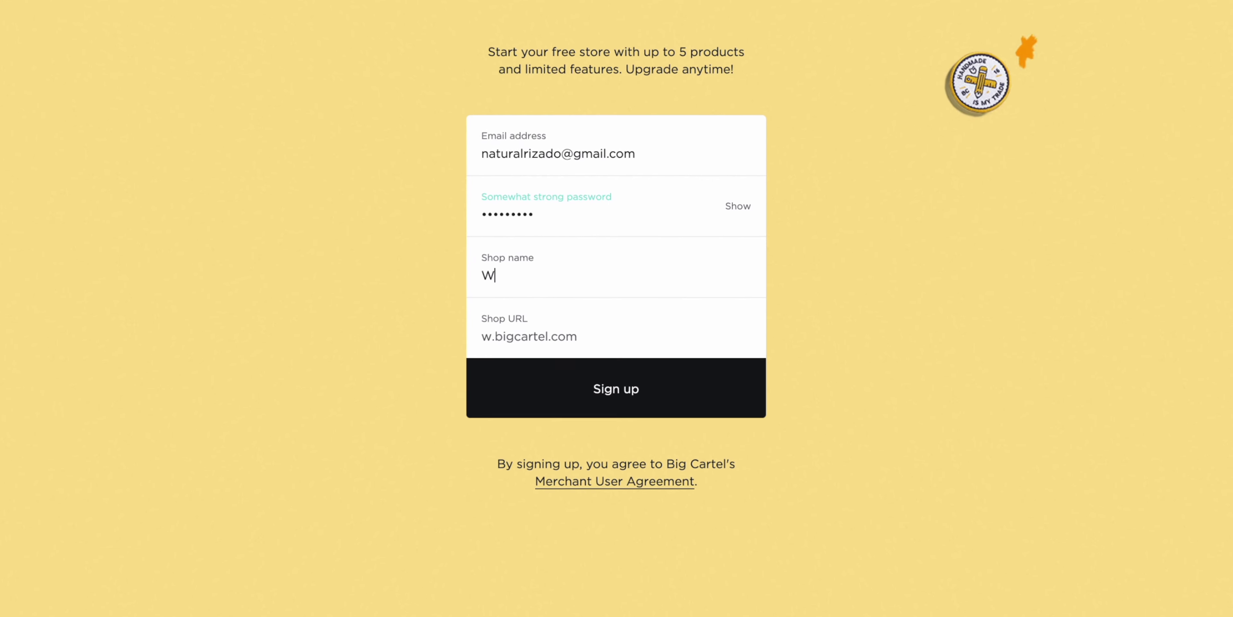
pyautogui.write('en')
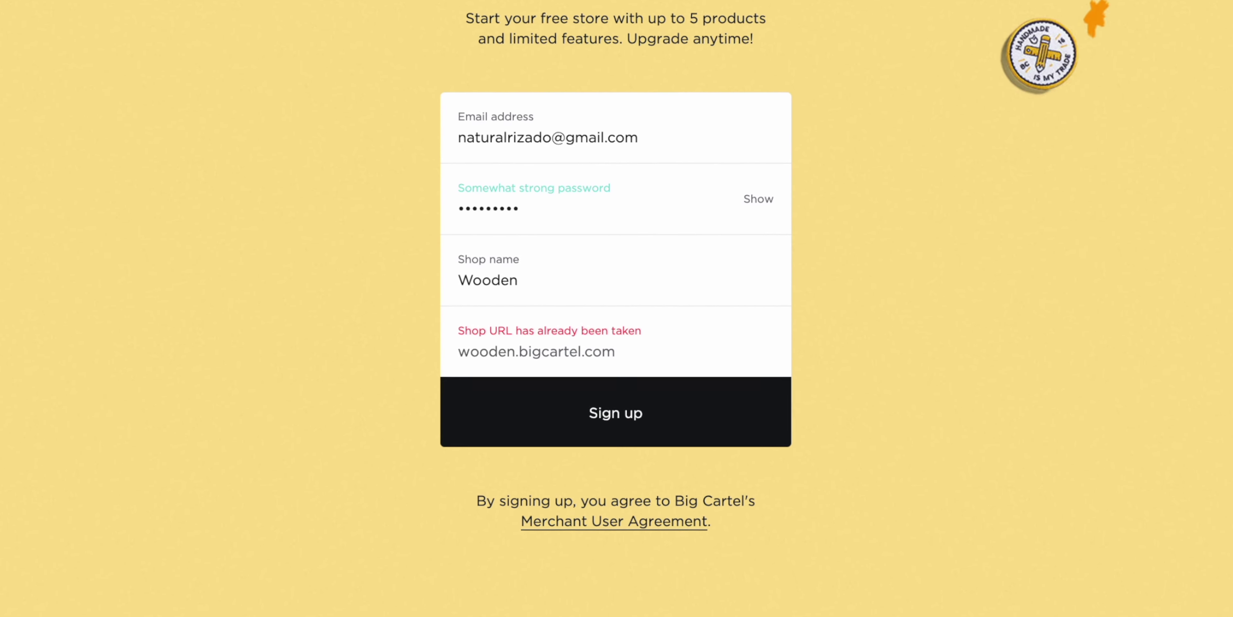
pyautogui.press('BackSpace')
pyautogui.write('Combs')
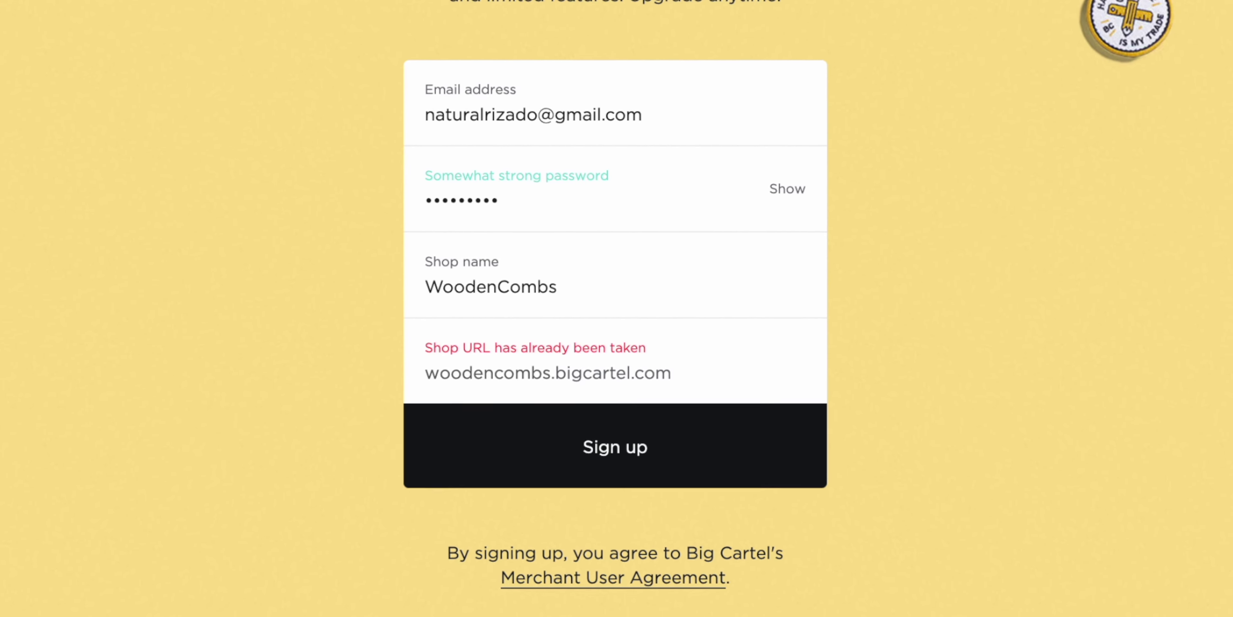
pyautogui.press('BackSpace')
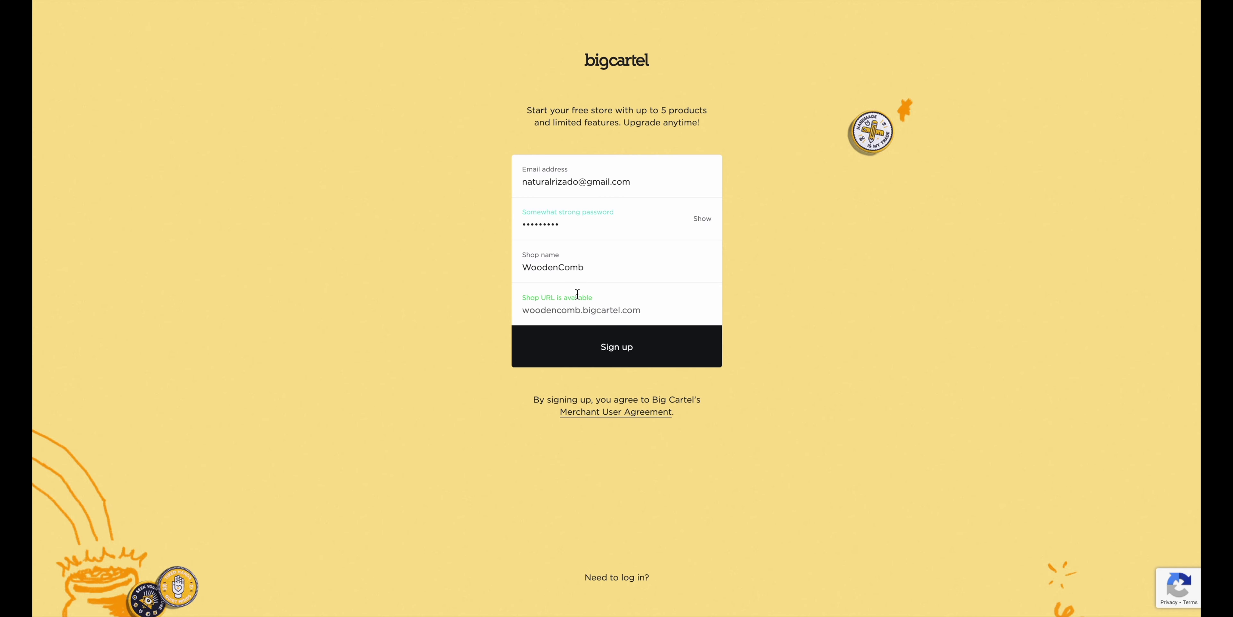
pyautogui.click(611, 358)
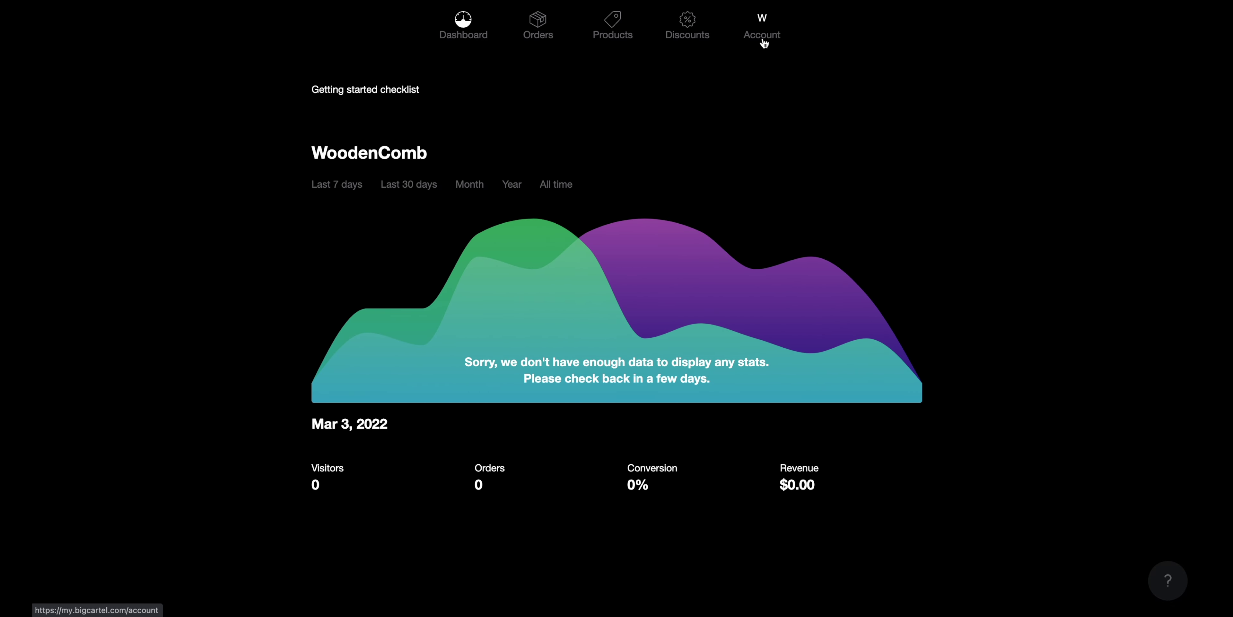
# Open the Design editor for the shop's Luna theme from the Account page
pyautogui.click(764, 43)
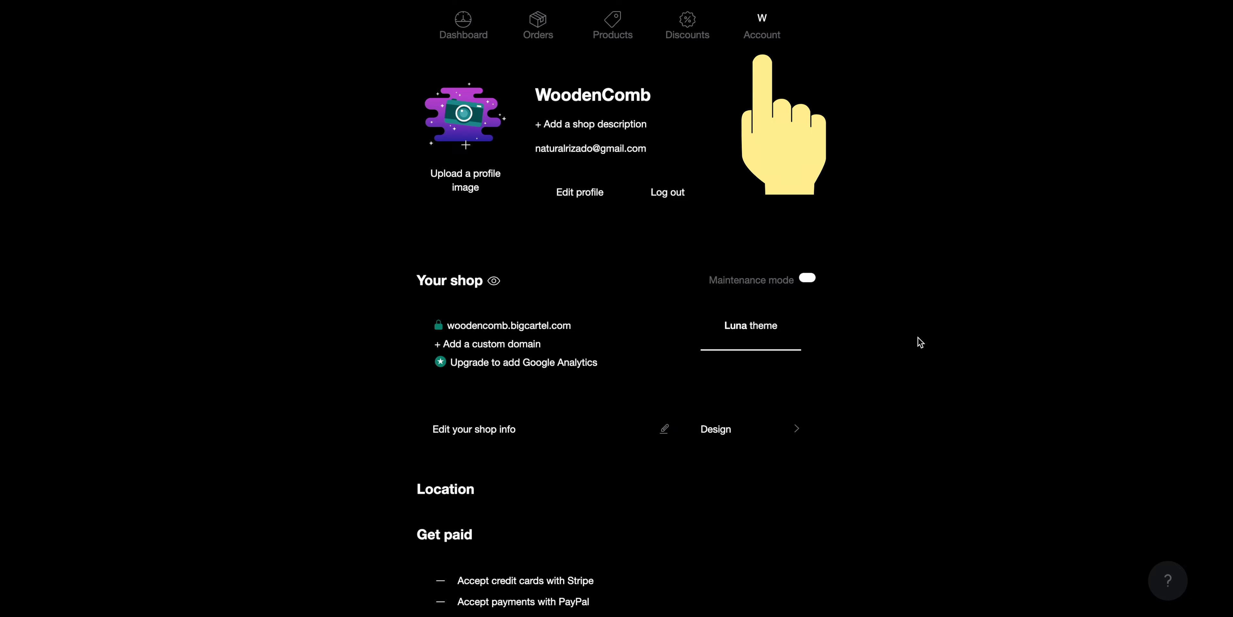
pyautogui.scroll(-3, 919, 337)
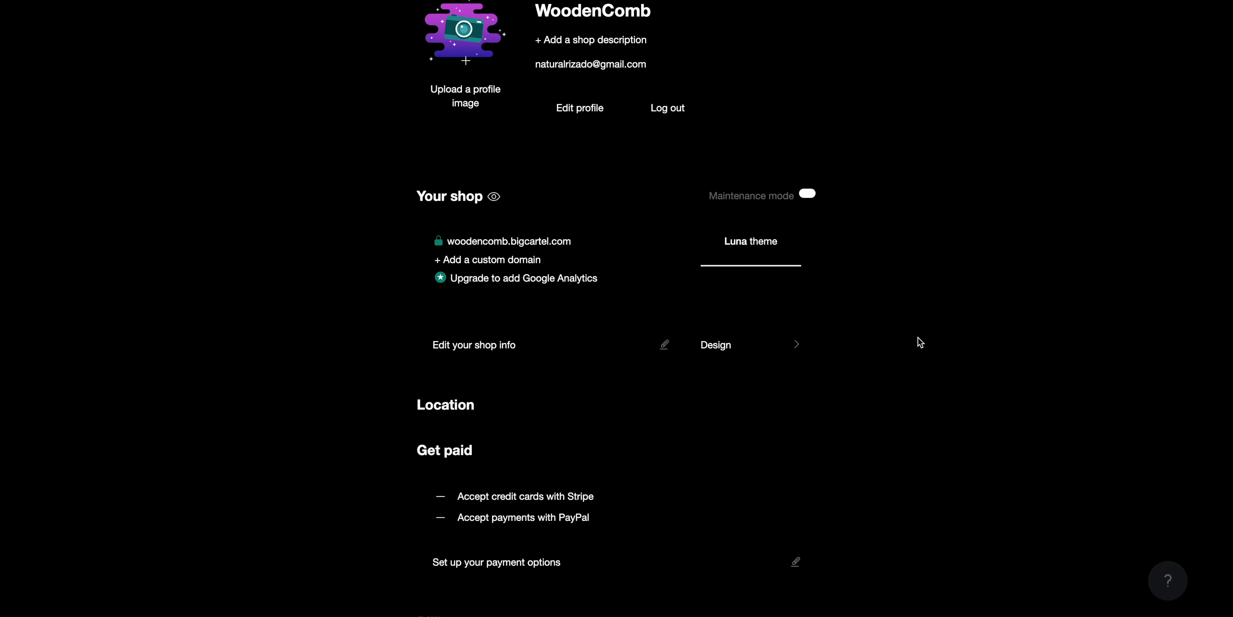
pyautogui.scroll(3, 918, 337)
pyautogui.scroll(-4, 918, 337)
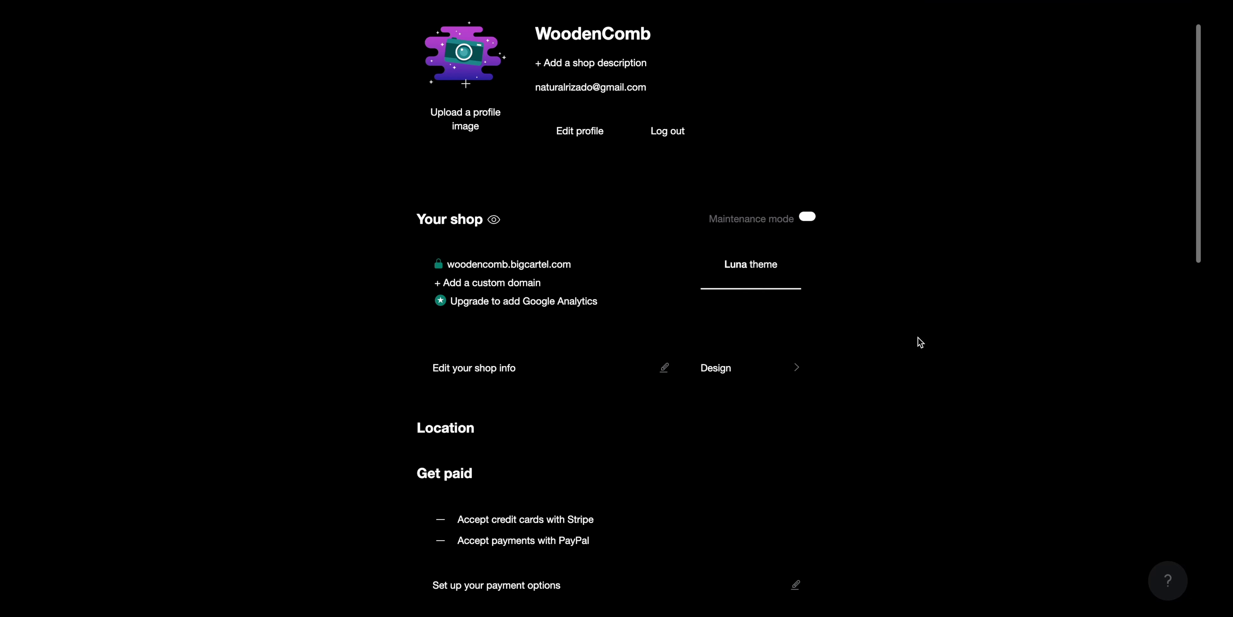
pyautogui.click(716, 303)
# Read the Lunch Break theme's tips and scroll through its demo store products
pyautogui.scroll(-3, 129, 381)
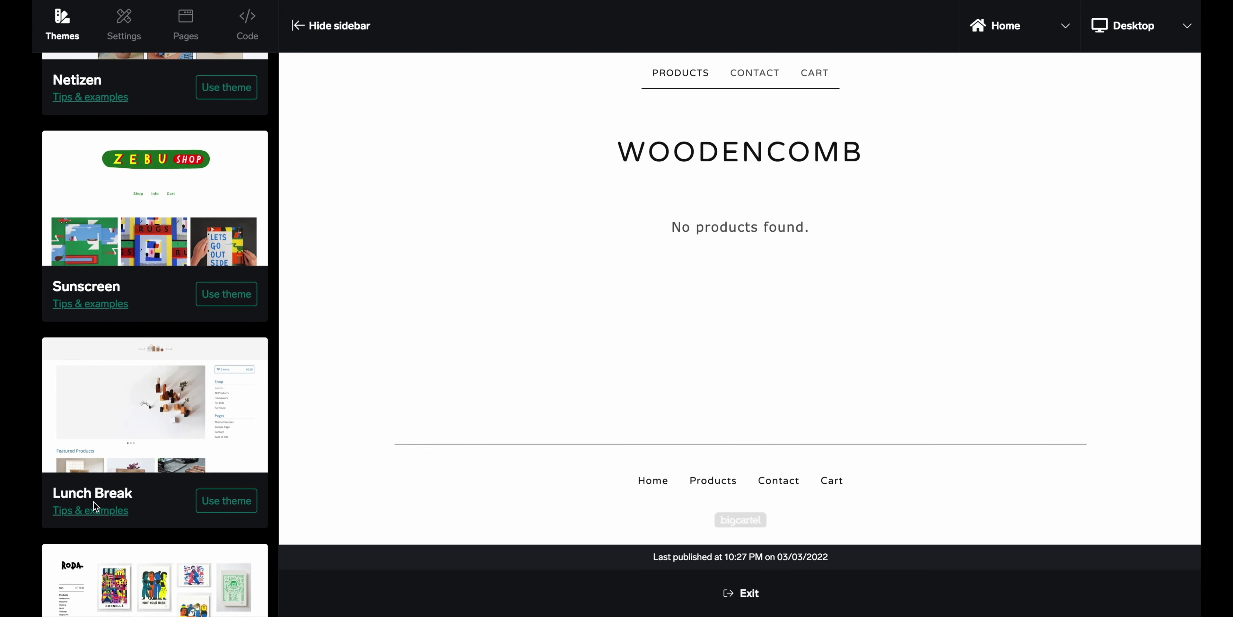
pyautogui.click(96, 510)
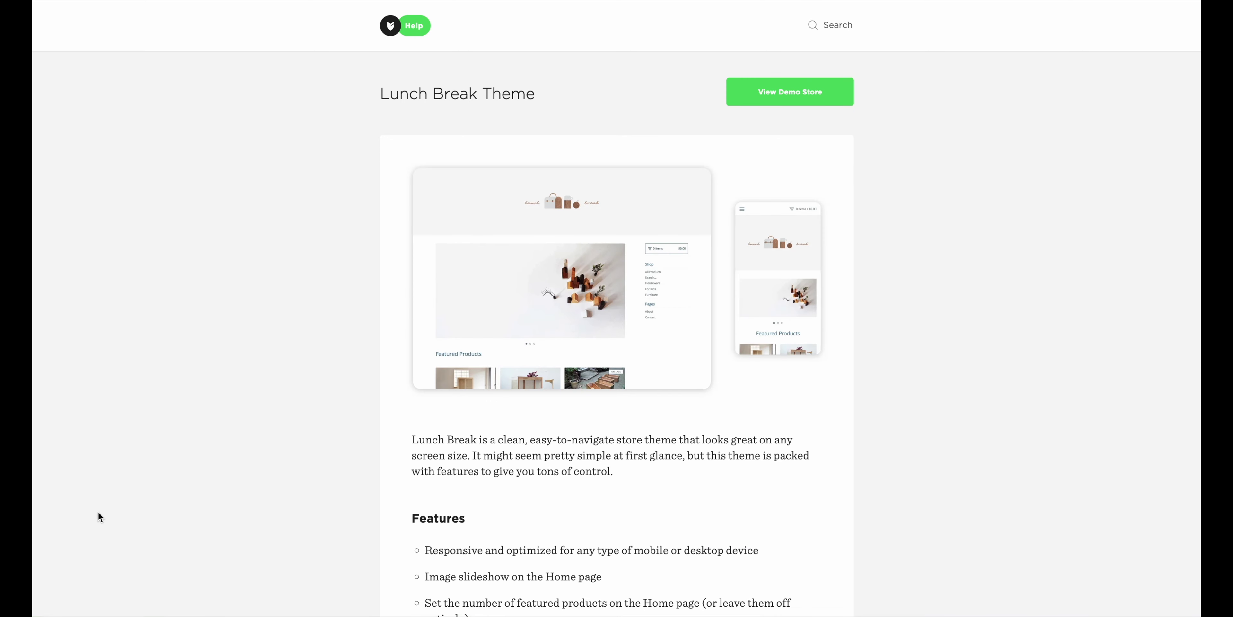
pyautogui.click(774, 103)
pyautogui.scroll(-10, 901, 486)
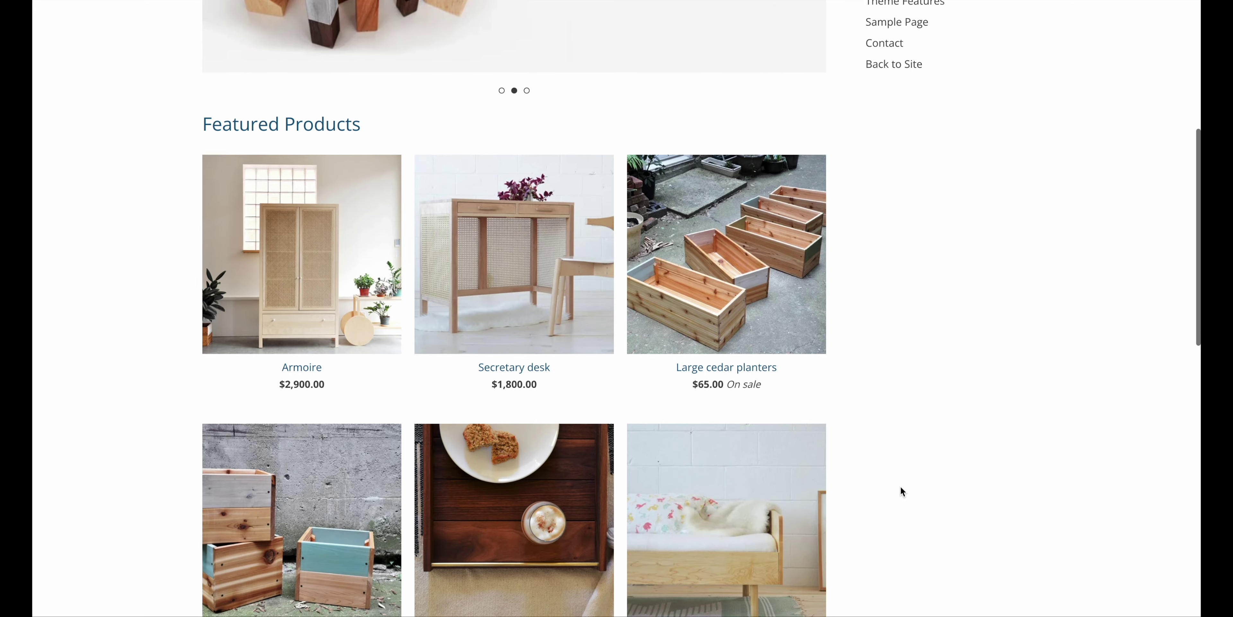
pyautogui.scroll(-10, 901, 485)
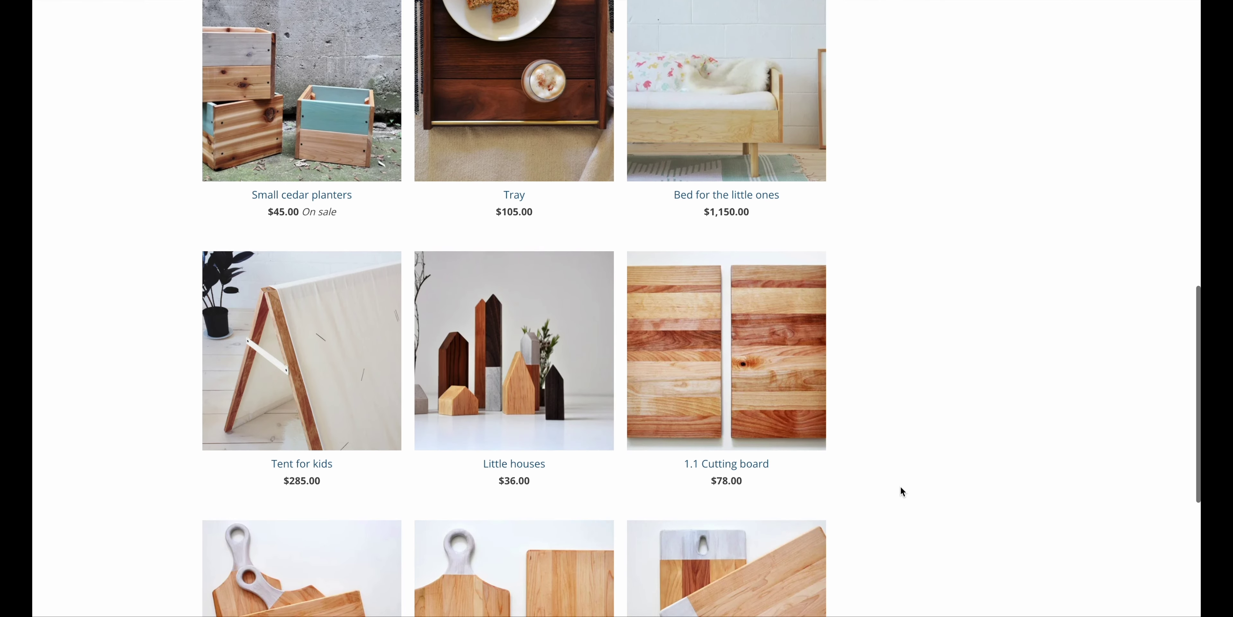
pyautogui.scroll(1, 900, 486)
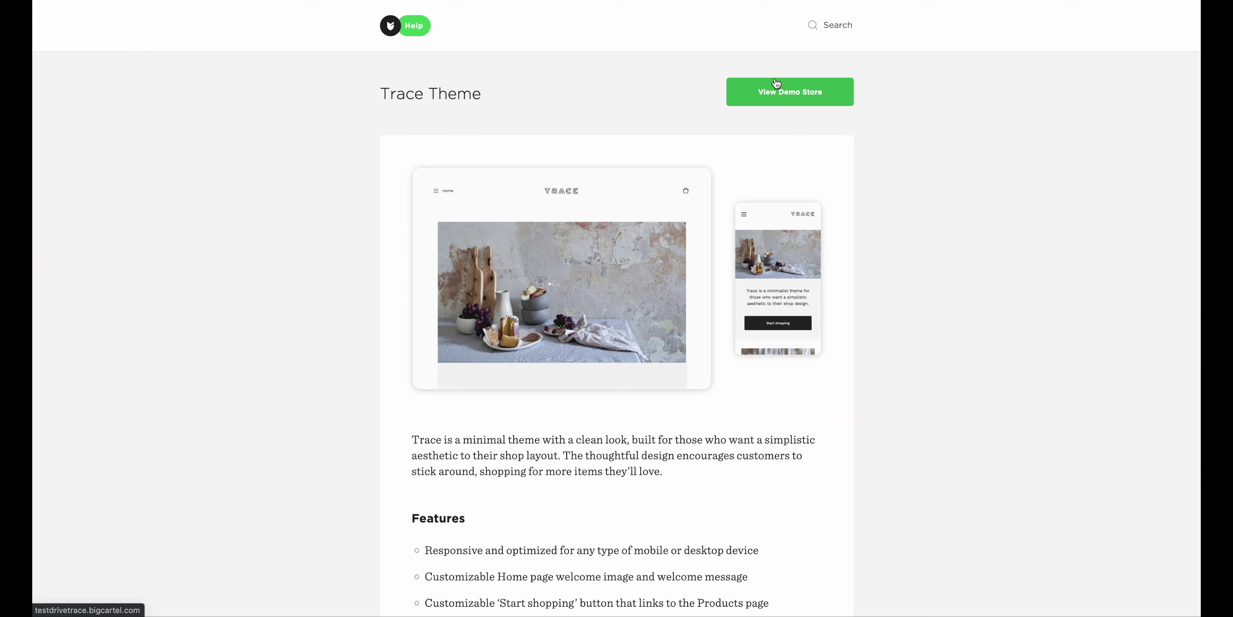
pyautogui.click(774, 91)
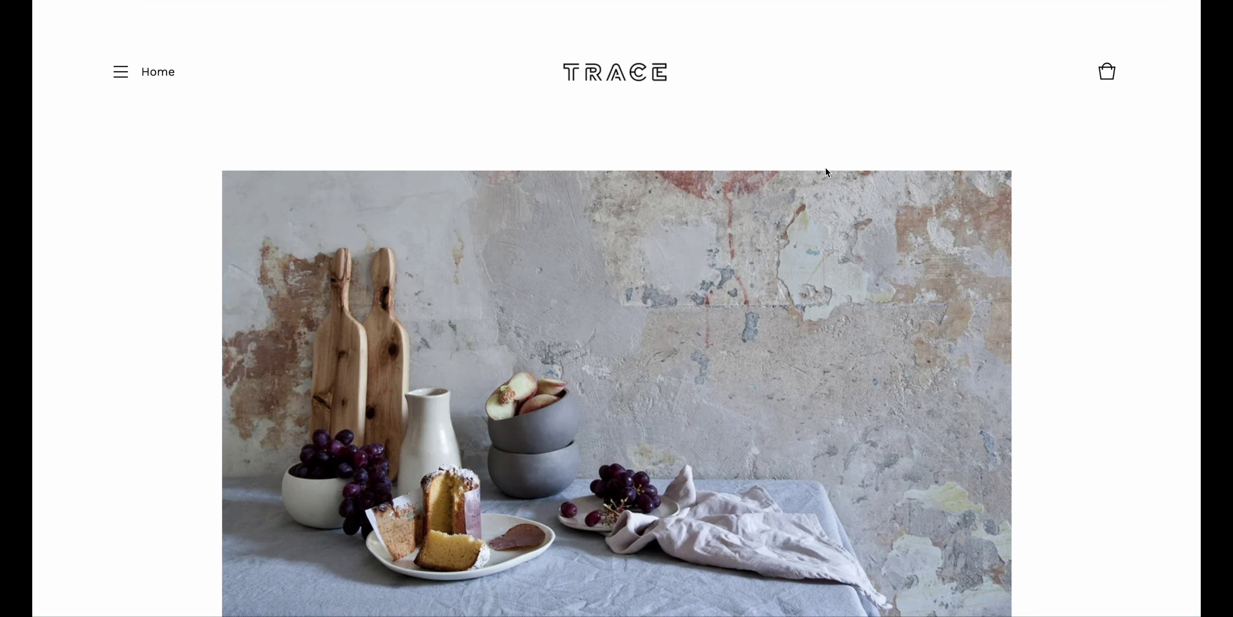
pyautogui.scroll(-5, 873, 253)
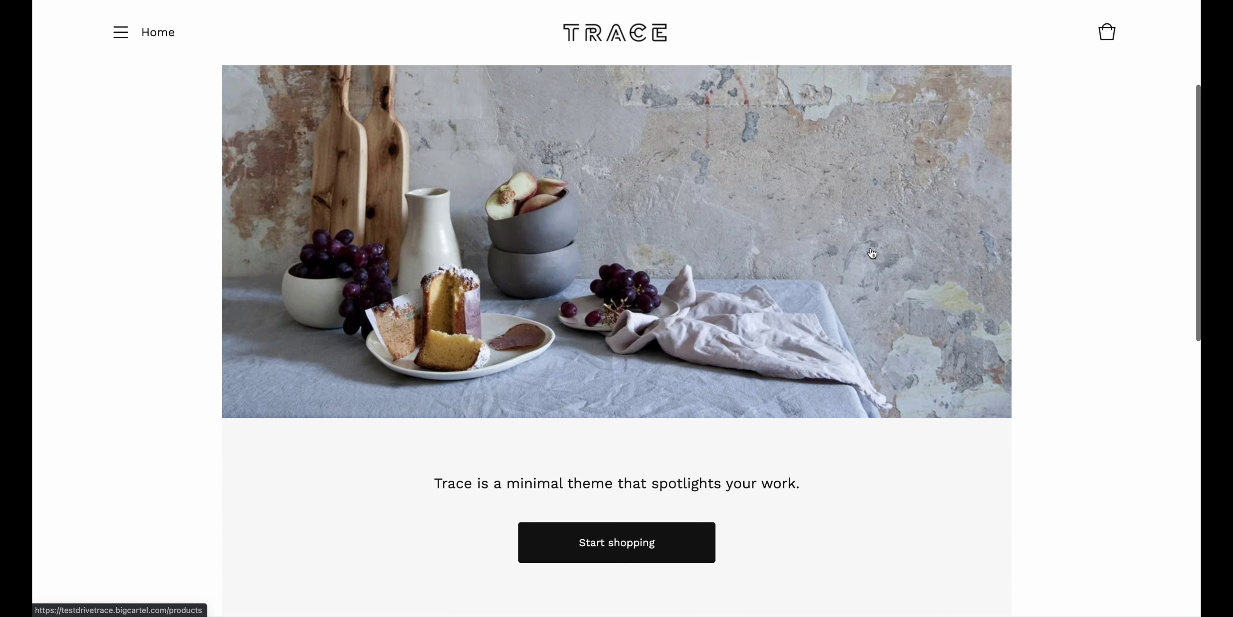
pyautogui.scroll(-10, 872, 253)
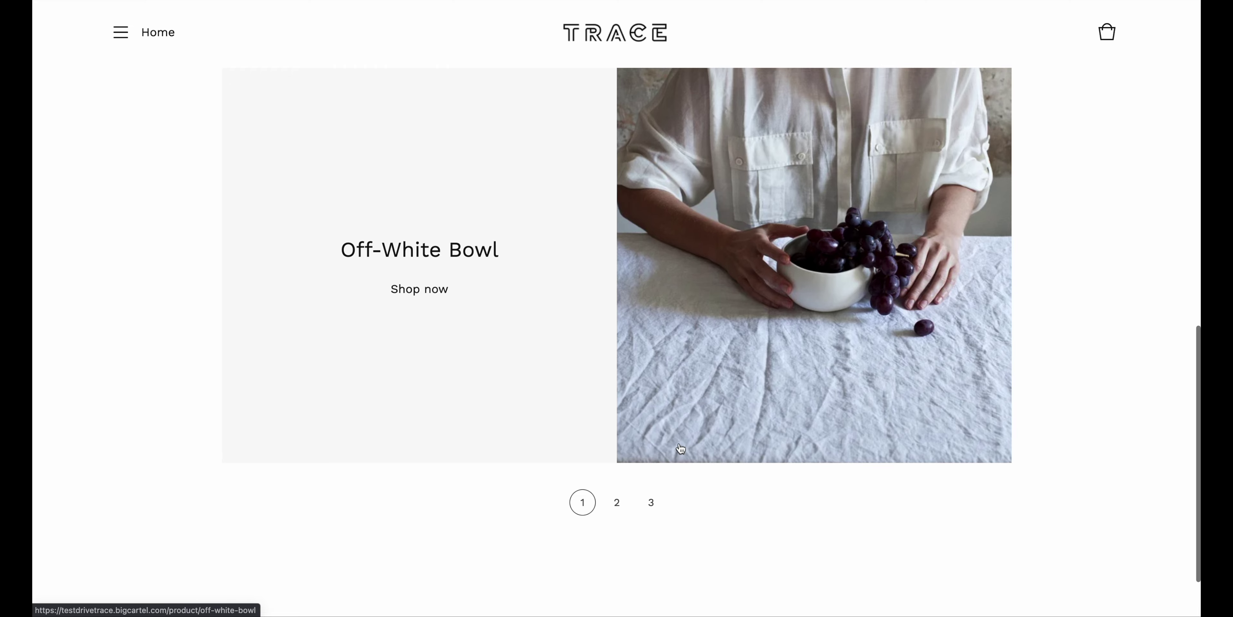
pyautogui.click(618, 503)
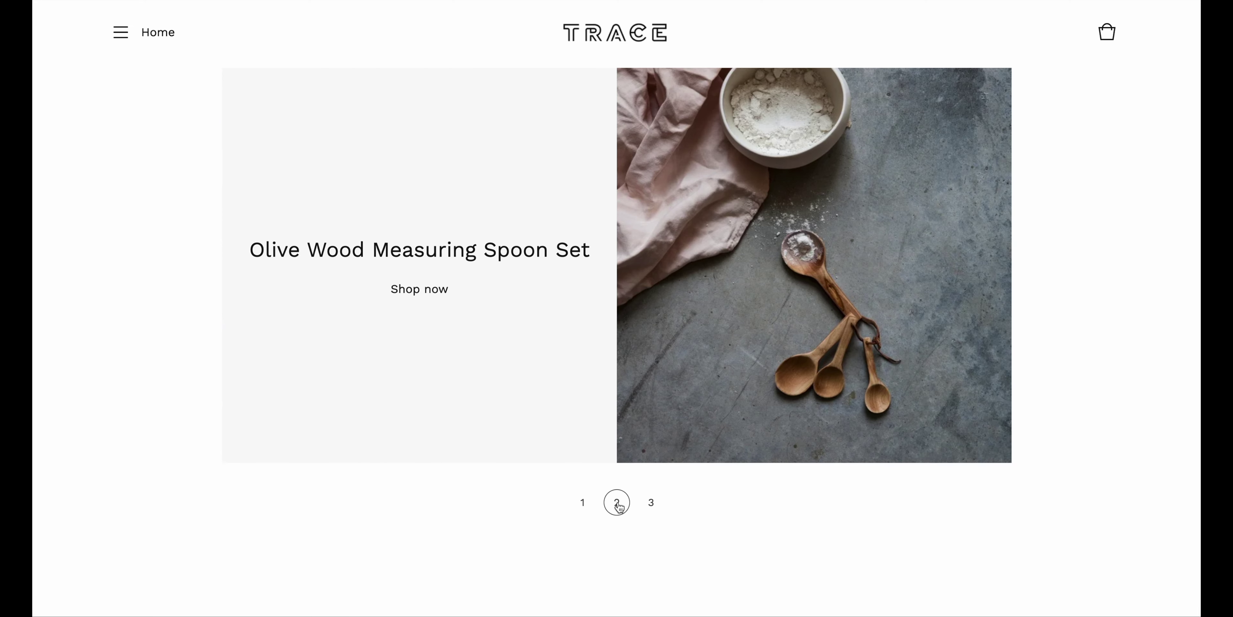
pyautogui.click(650, 506)
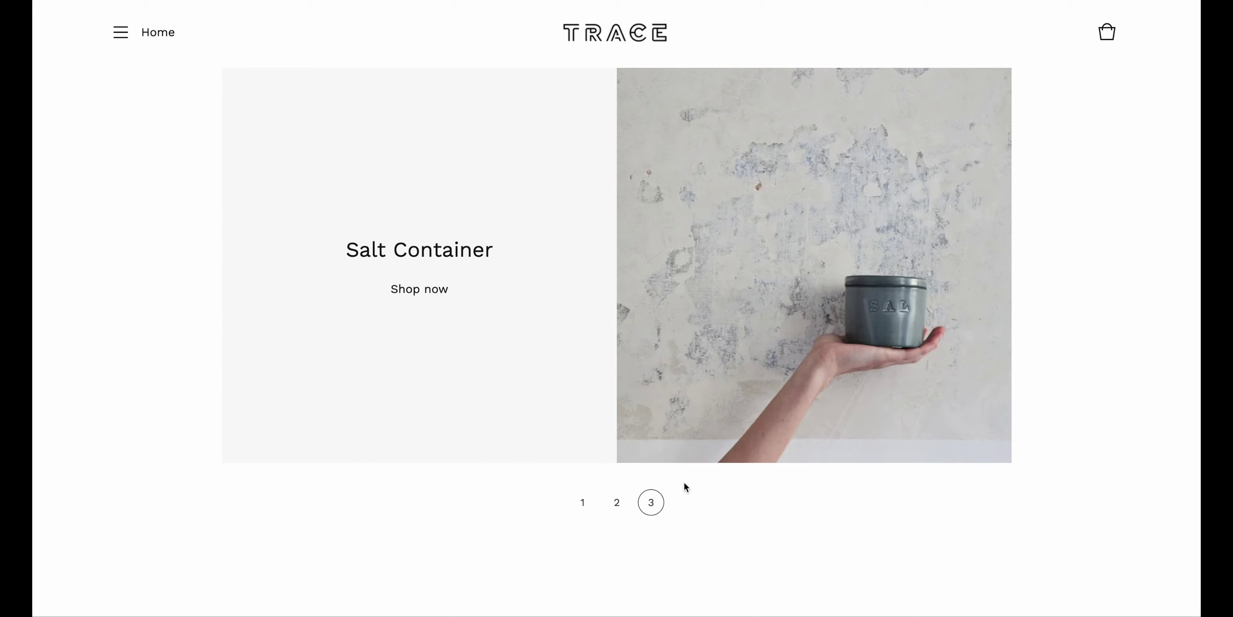
pyautogui.scroll(-2, 685, 486)
pyautogui.scroll(10, 685, 486)
pyautogui.scroll(5, 684, 482)
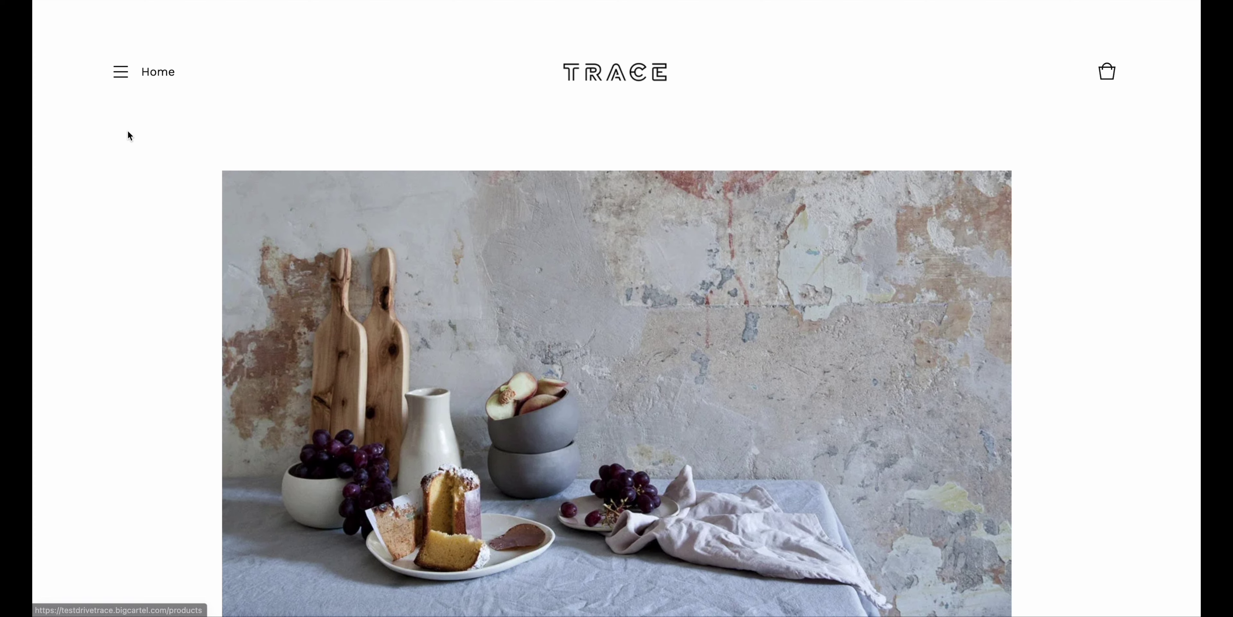
pyautogui.click(122, 76)
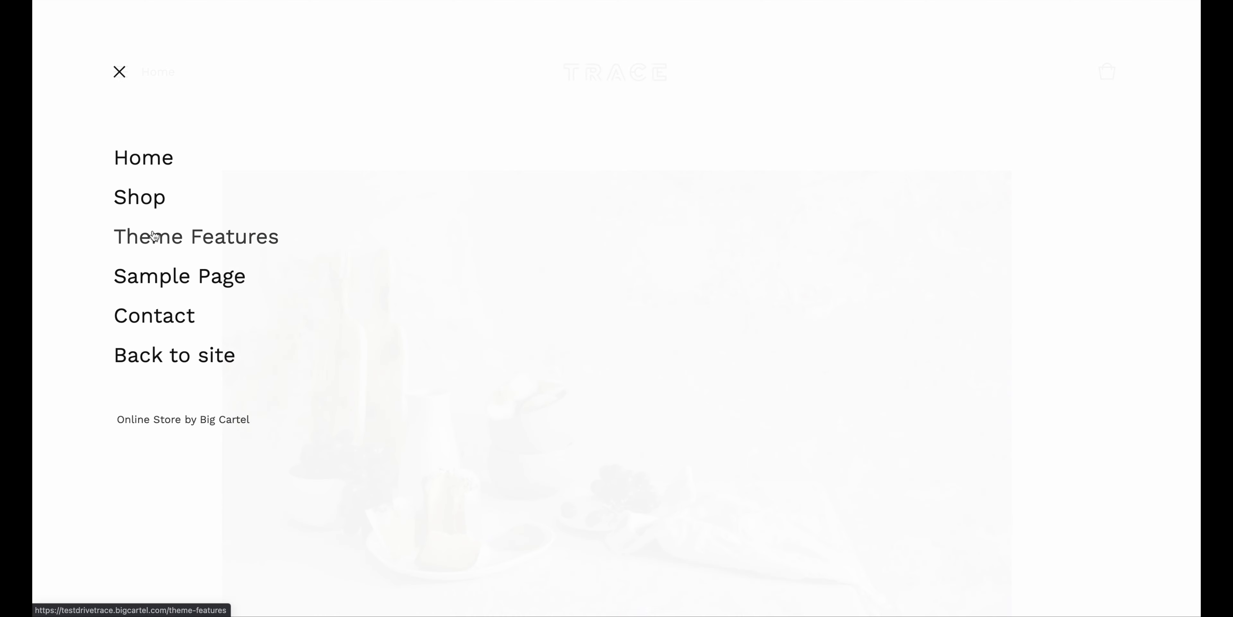
pyautogui.click(147, 198)
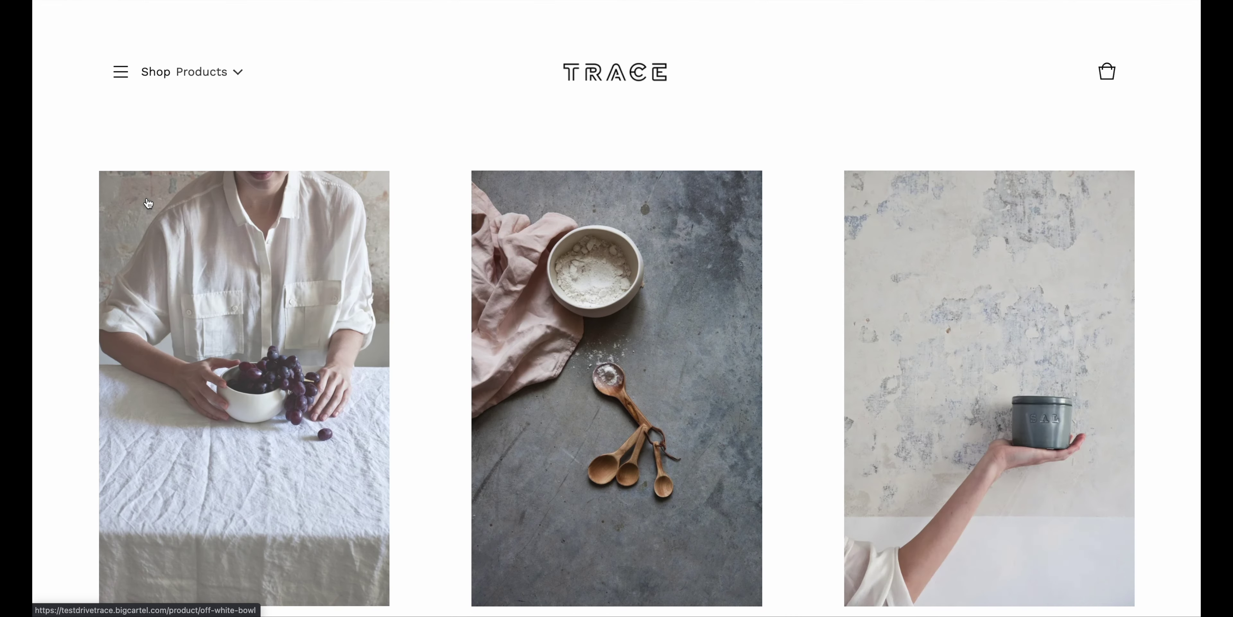
pyautogui.scroll(-2, 294, 193)
pyautogui.scroll(-10, 294, 193)
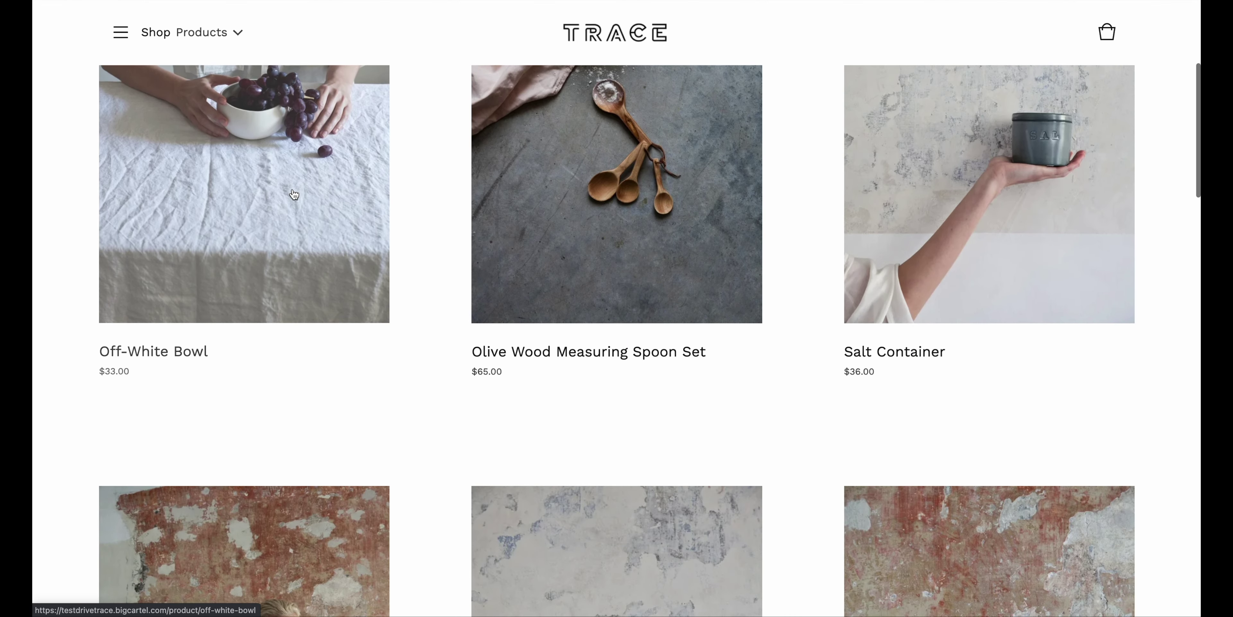
pyautogui.scroll(-15, 294, 194)
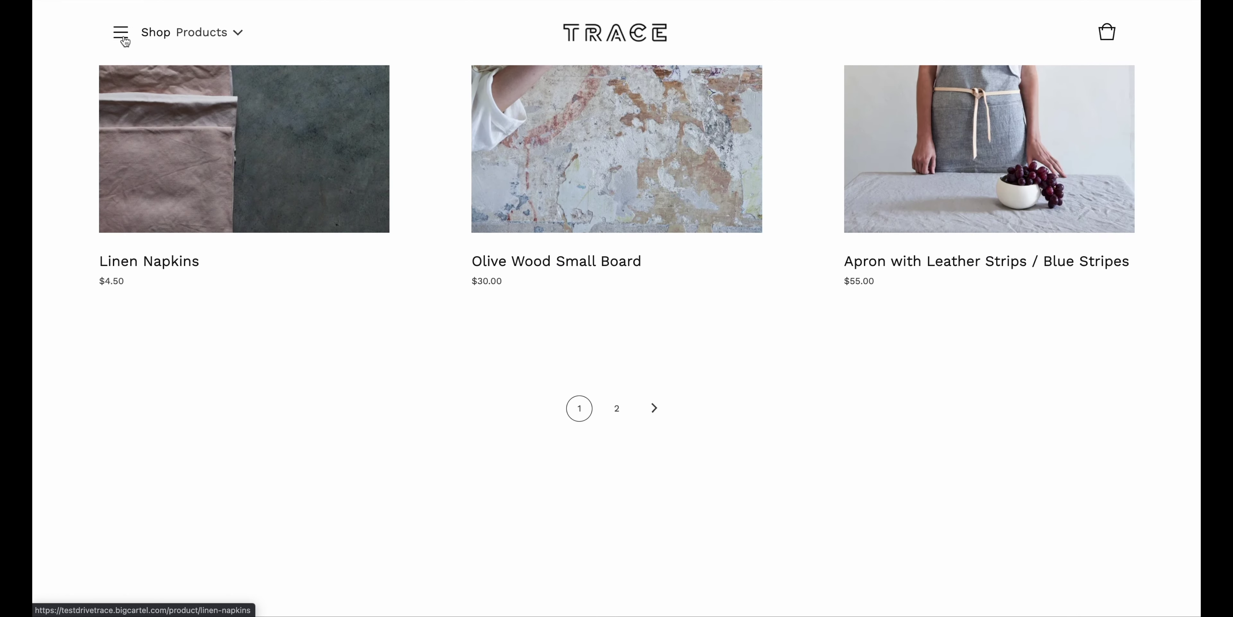
pyautogui.click(120, 33)
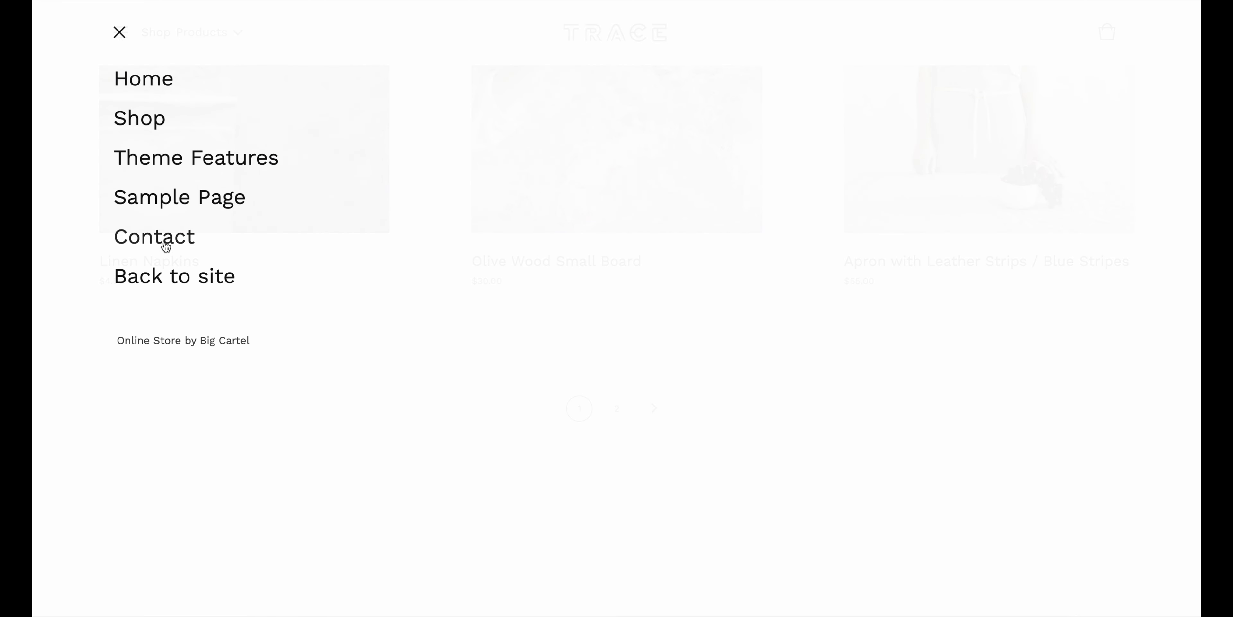
pyautogui.click(161, 241)
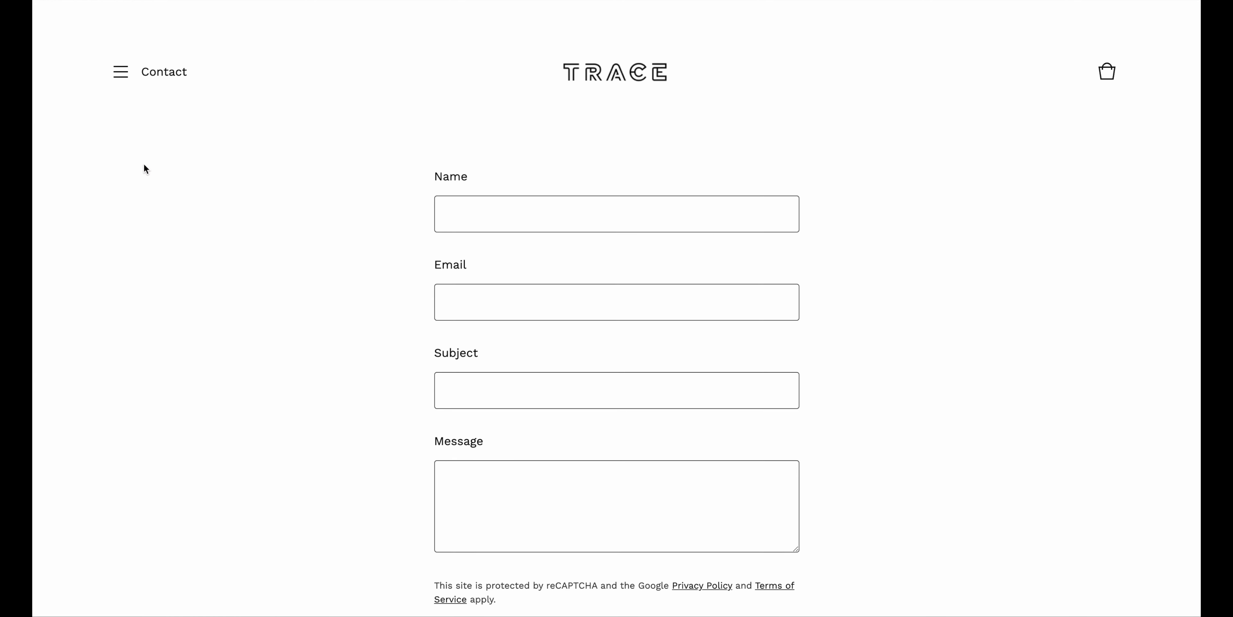
pyautogui.click(122, 72)
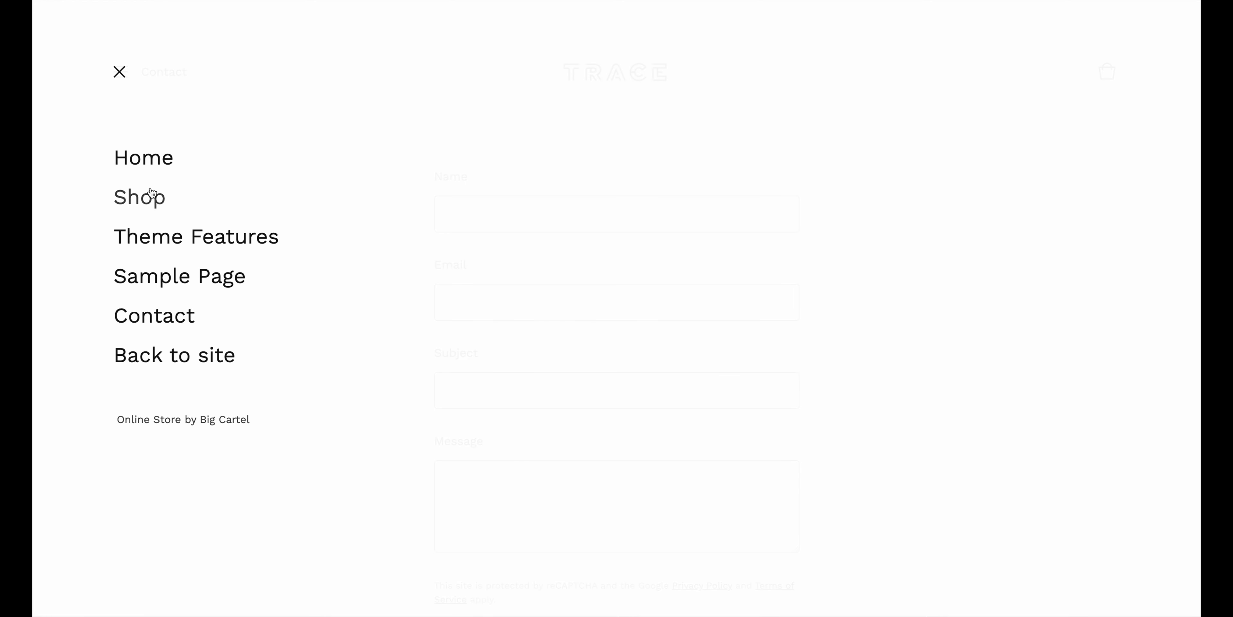
pyautogui.click(146, 161)
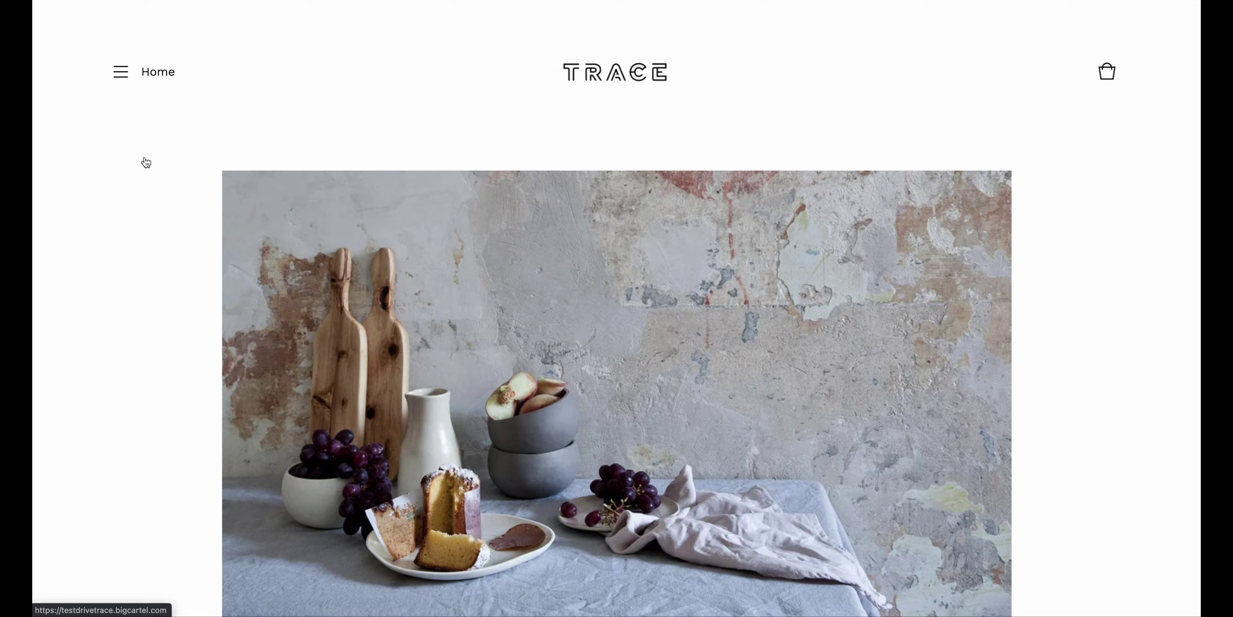
pyautogui.scroll(-2, 361, 127)
pyautogui.scroll(-5, 362, 129)
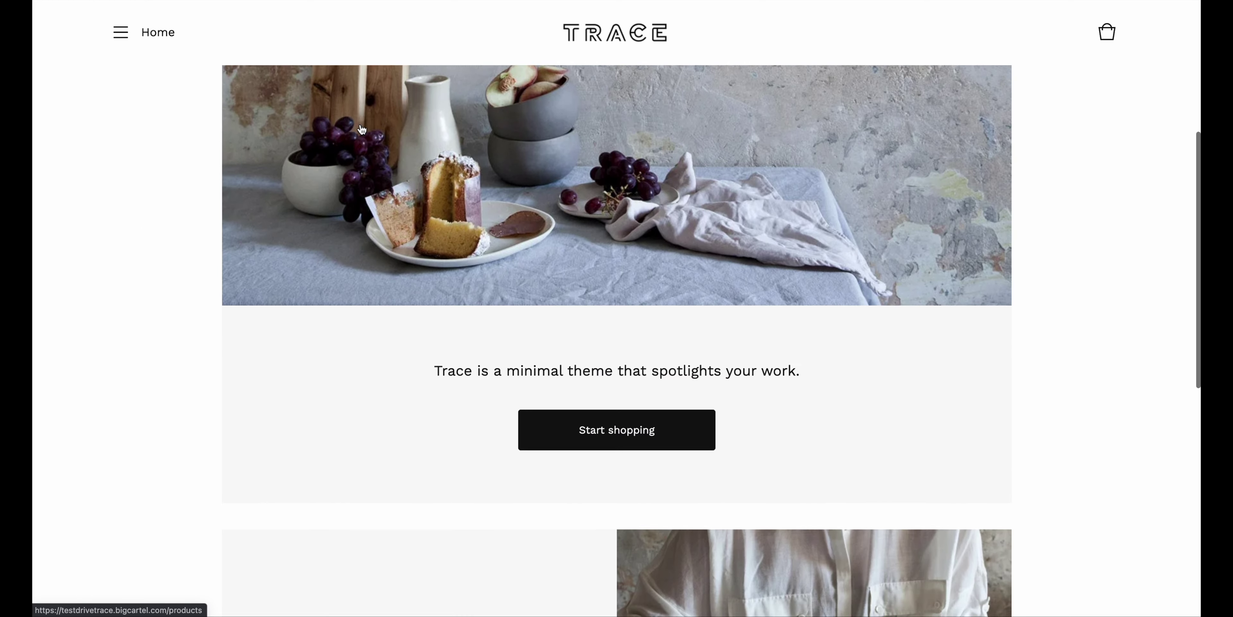
pyautogui.scroll(2, 361, 129)
pyautogui.scroll(1, 360, 123)
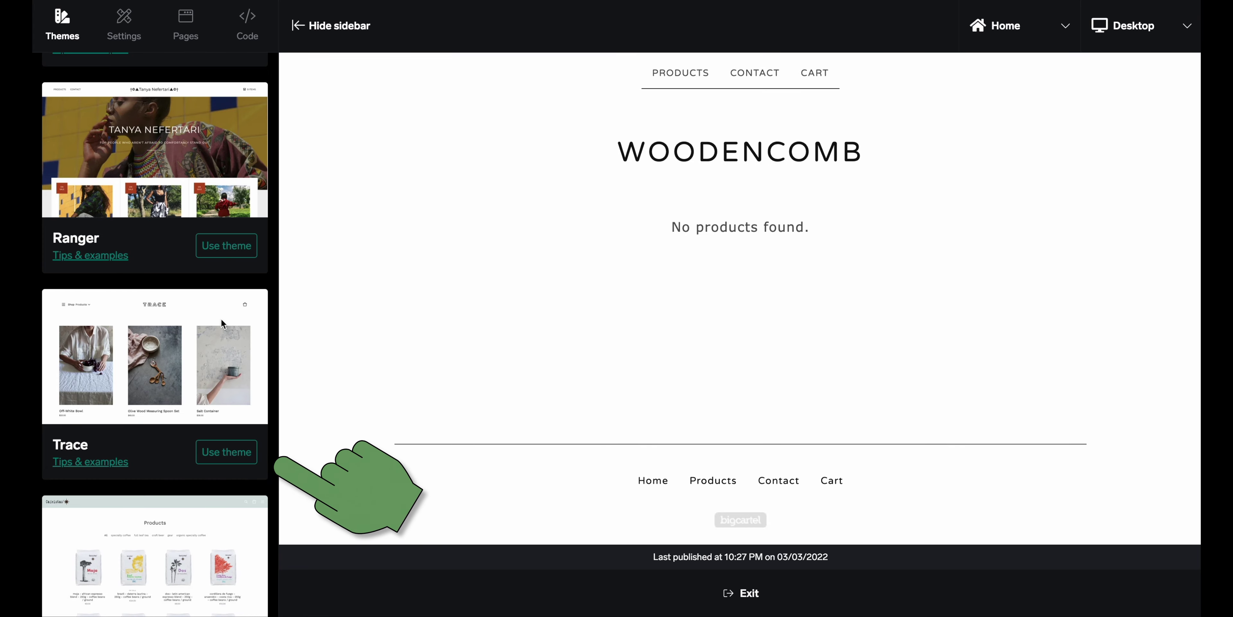
# Switch the shop to the Trace theme, confirming the replacement, and go to its Settings
pyautogui.click(236, 455)
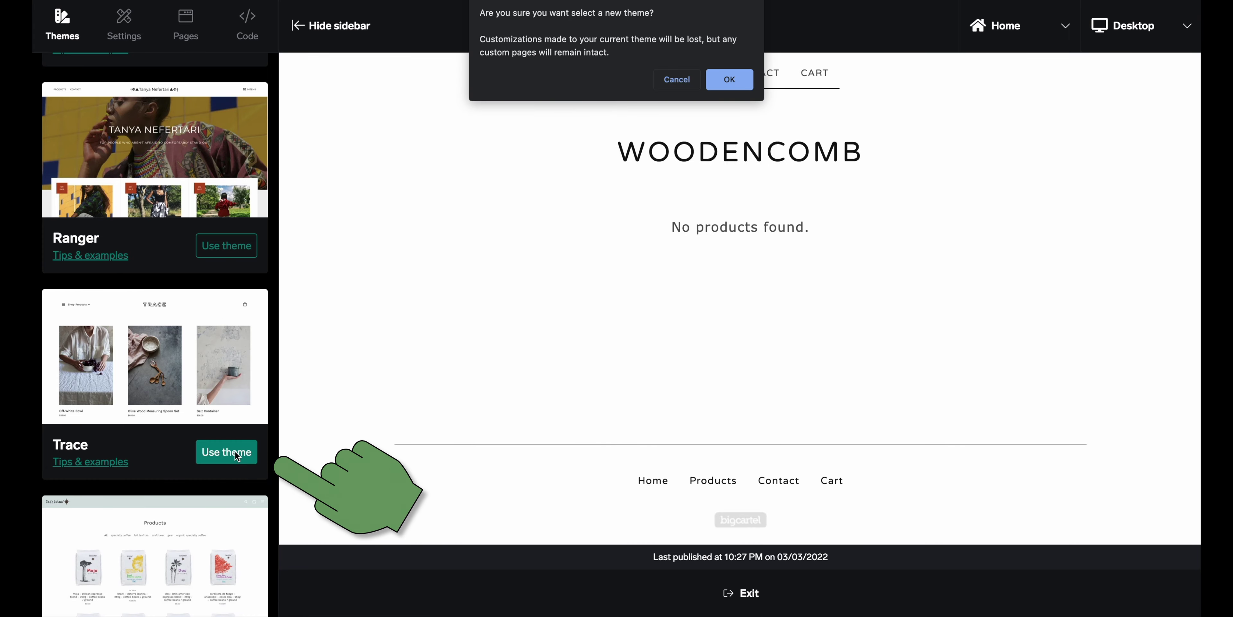
pyautogui.click(729, 79)
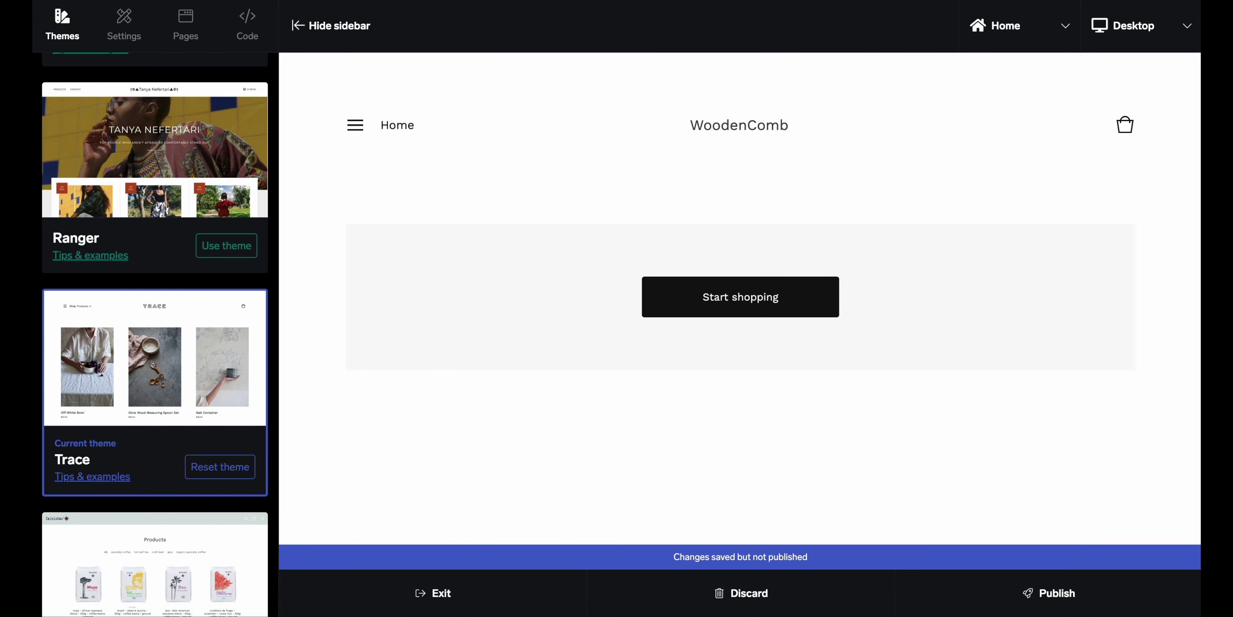
pyautogui.click(124, 26)
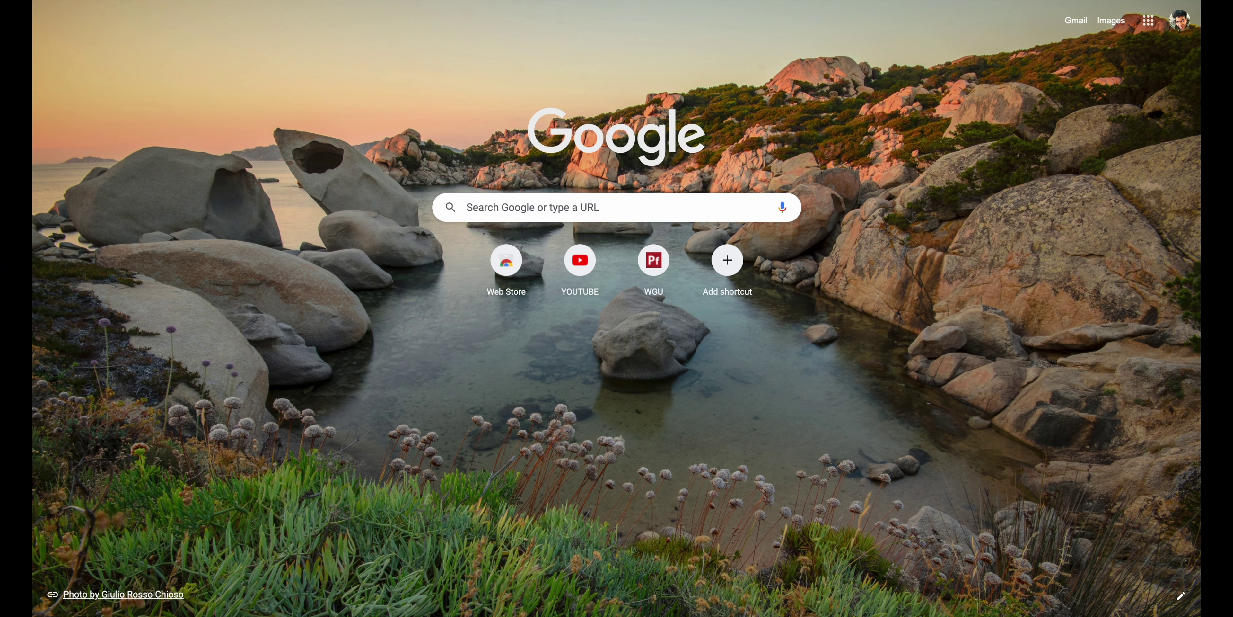
# Load canva.com from the browser's address bar
pyautogui.hotkey('ctrl', 'l')
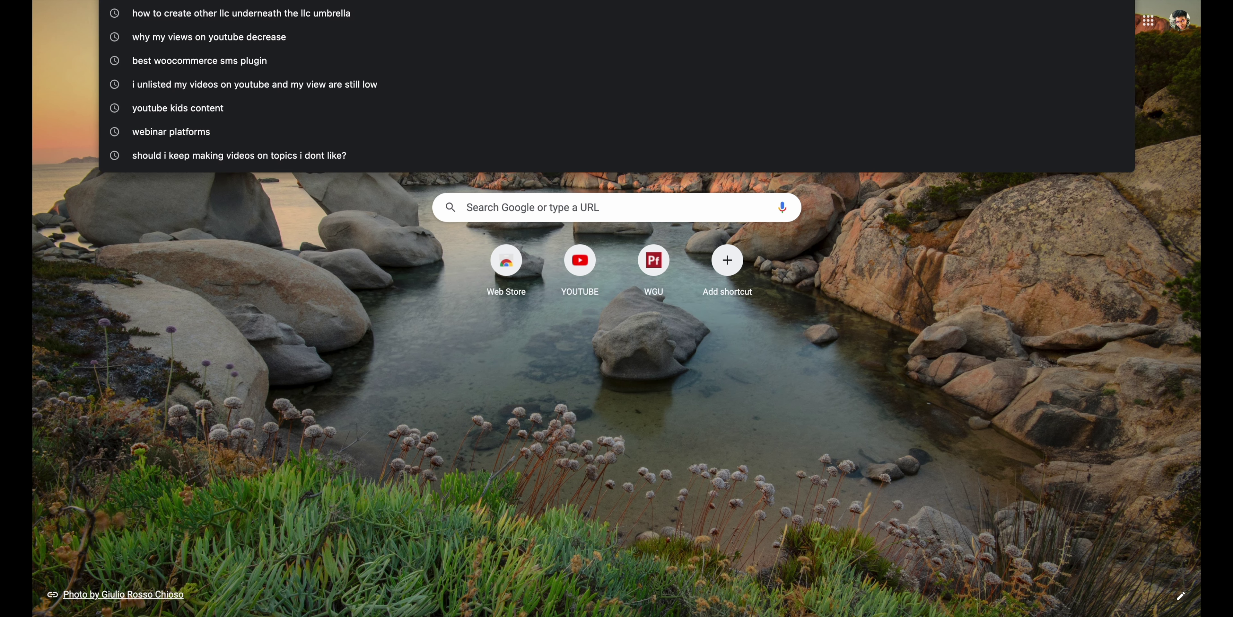
pyautogui.write('canva')
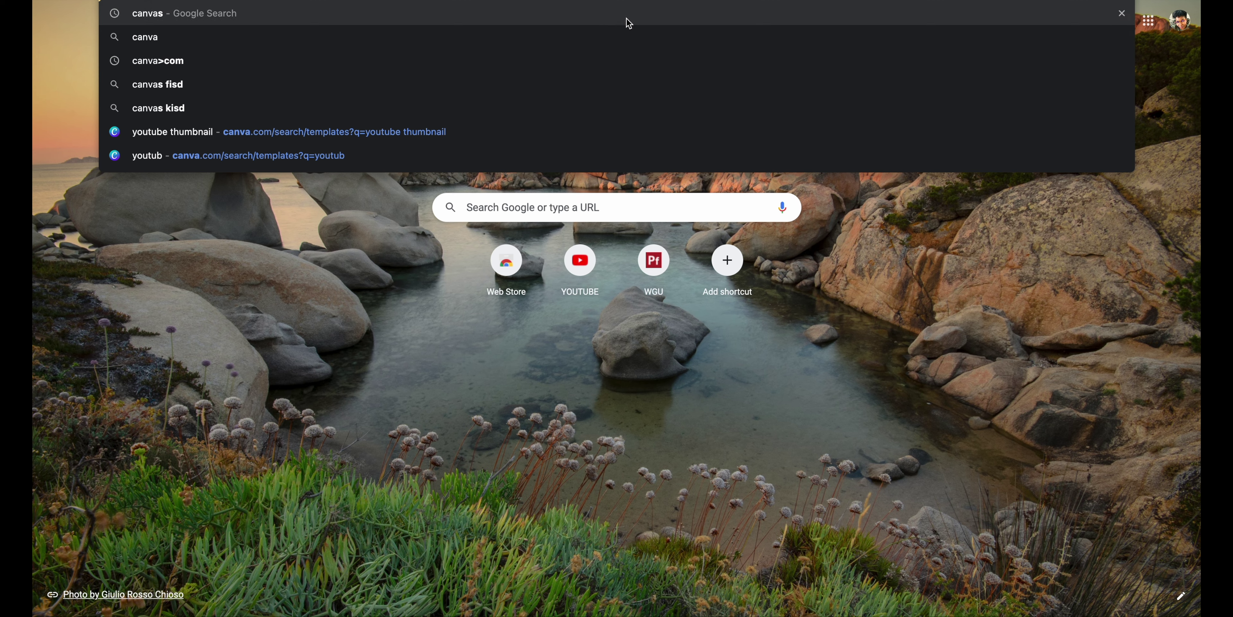
pyautogui.press('Return')
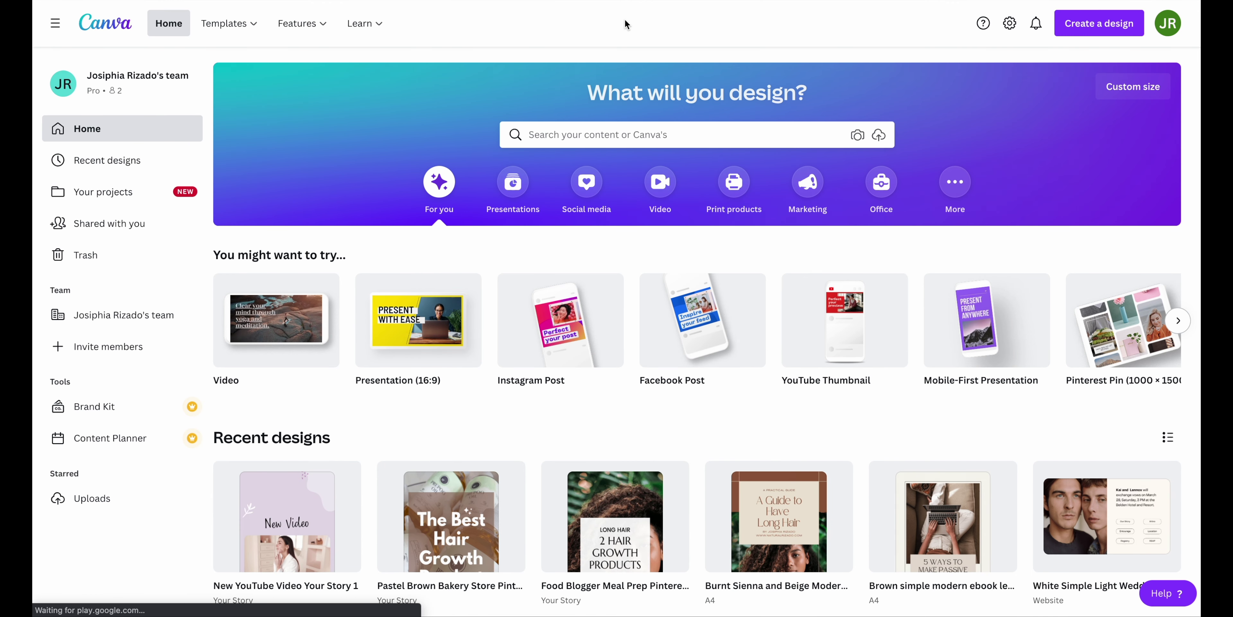
# Search Canva for 'logo' templates
pyautogui.click(600, 137)
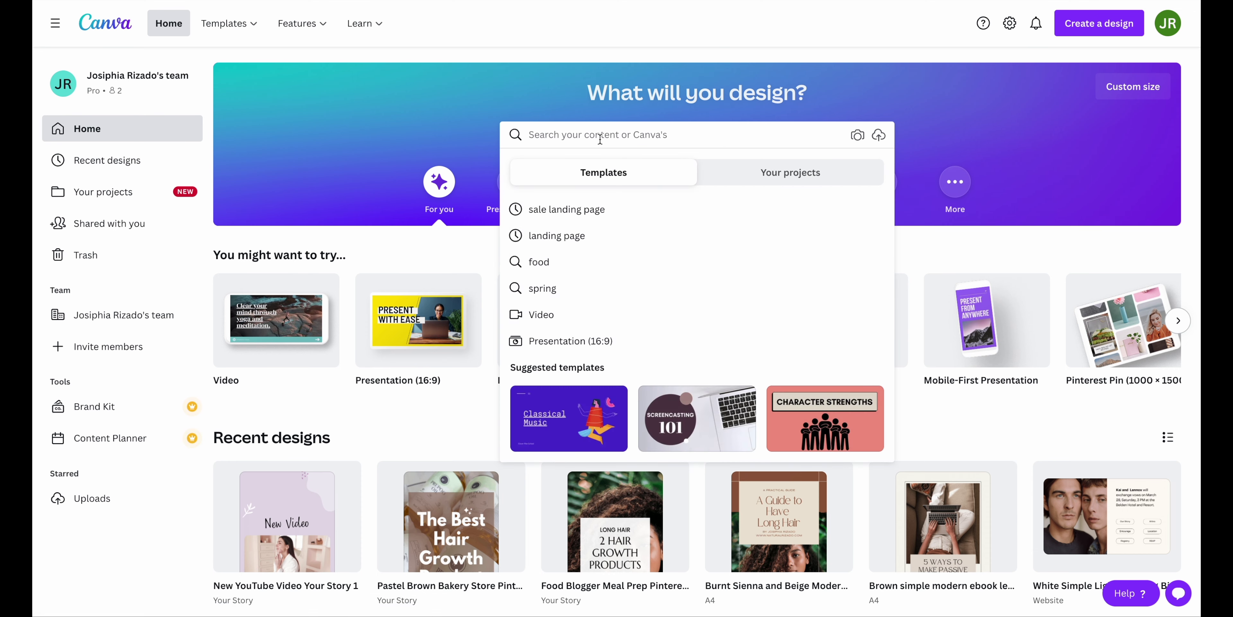
pyautogui.write('logo')
pyautogui.press('Return')
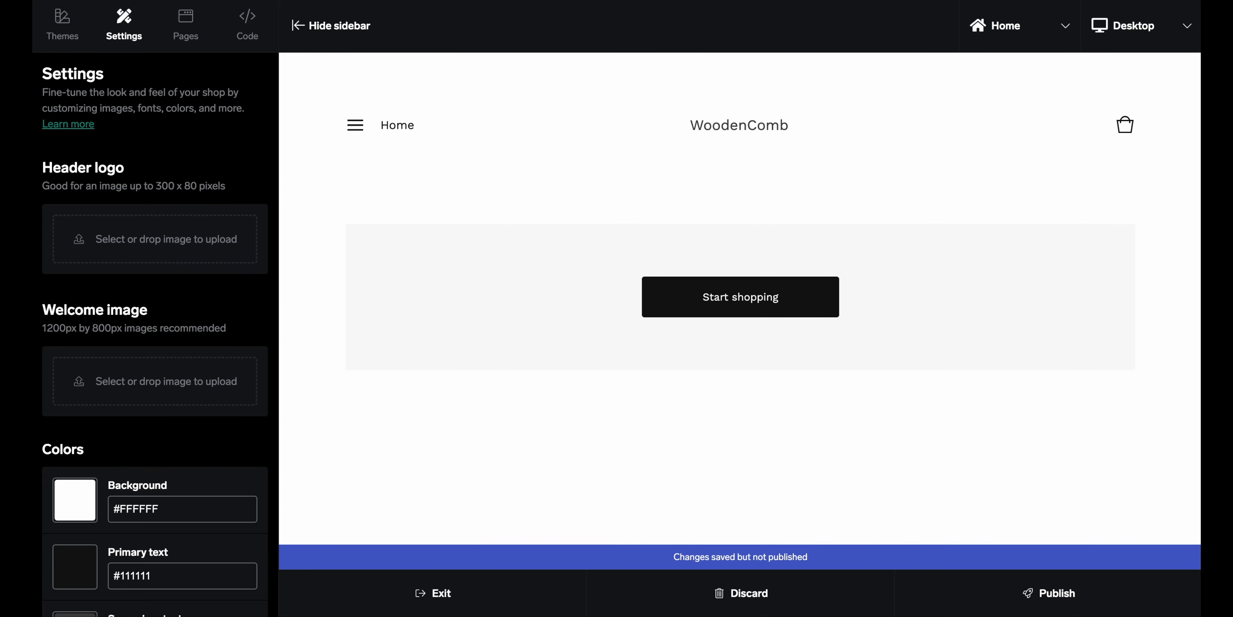
pyautogui.click(63, 28)
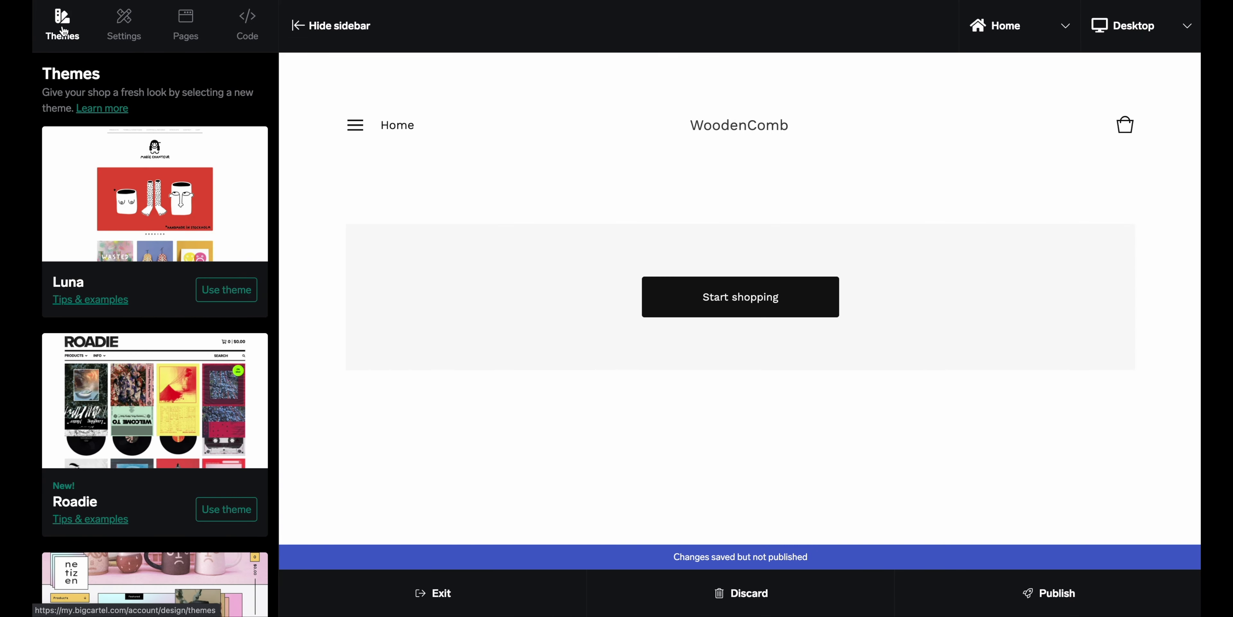
pyautogui.scroll(-15, 159, 268)
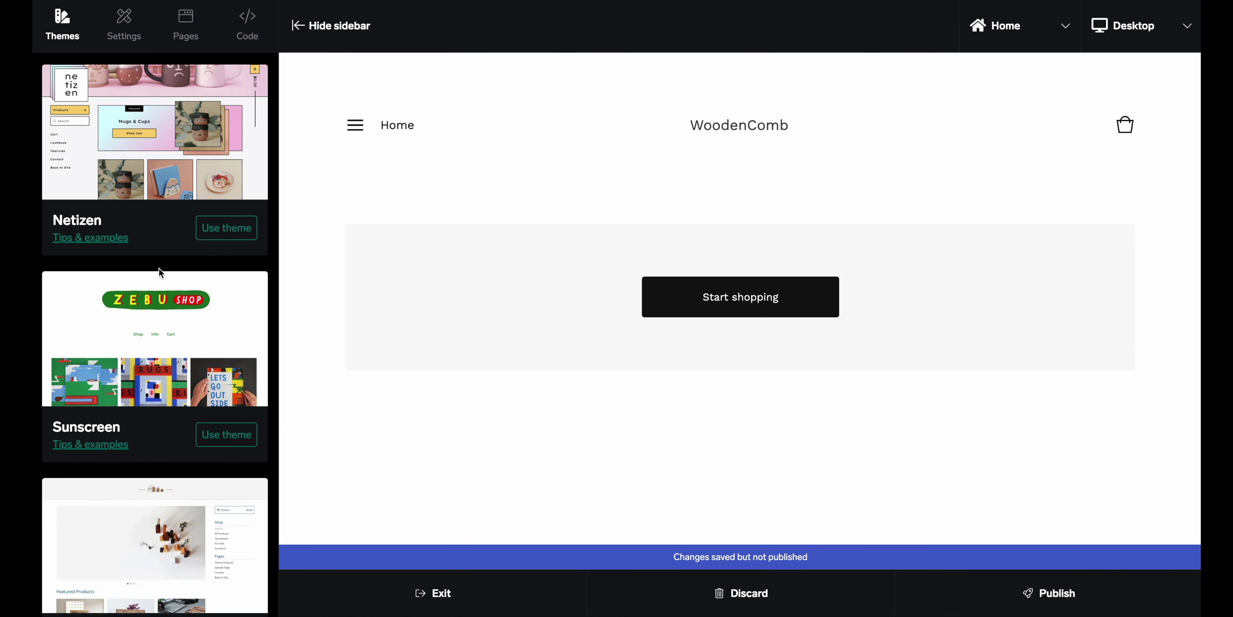
pyautogui.scroll(-10, 159, 268)
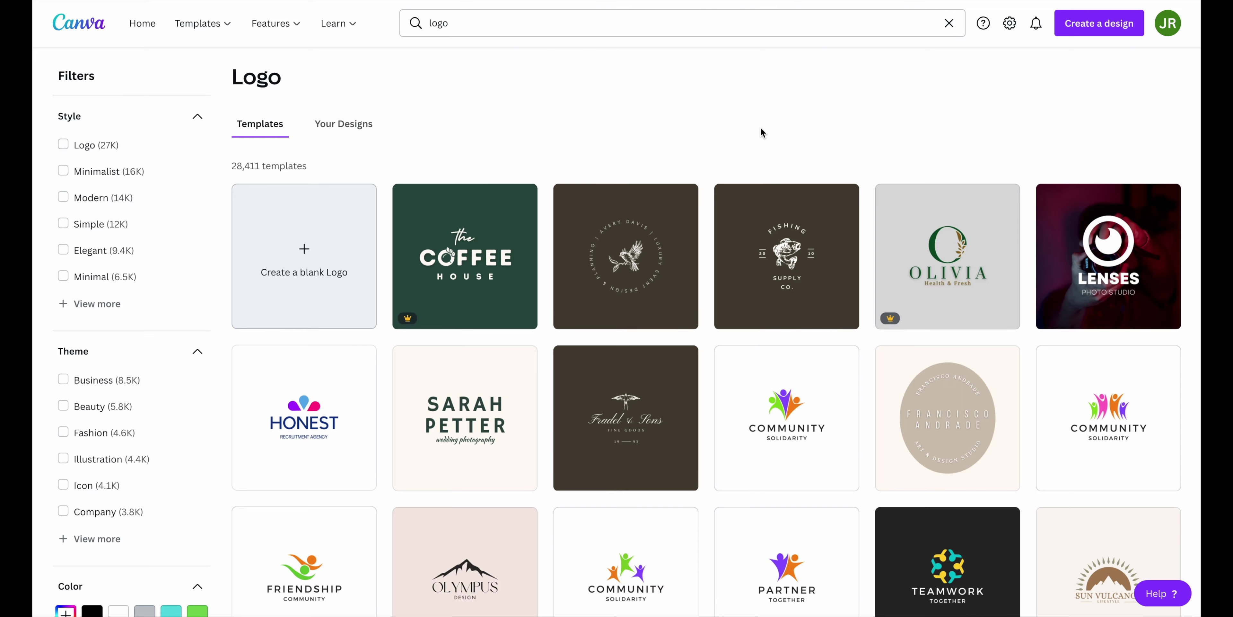
pyautogui.scroll(-5, 762, 132)
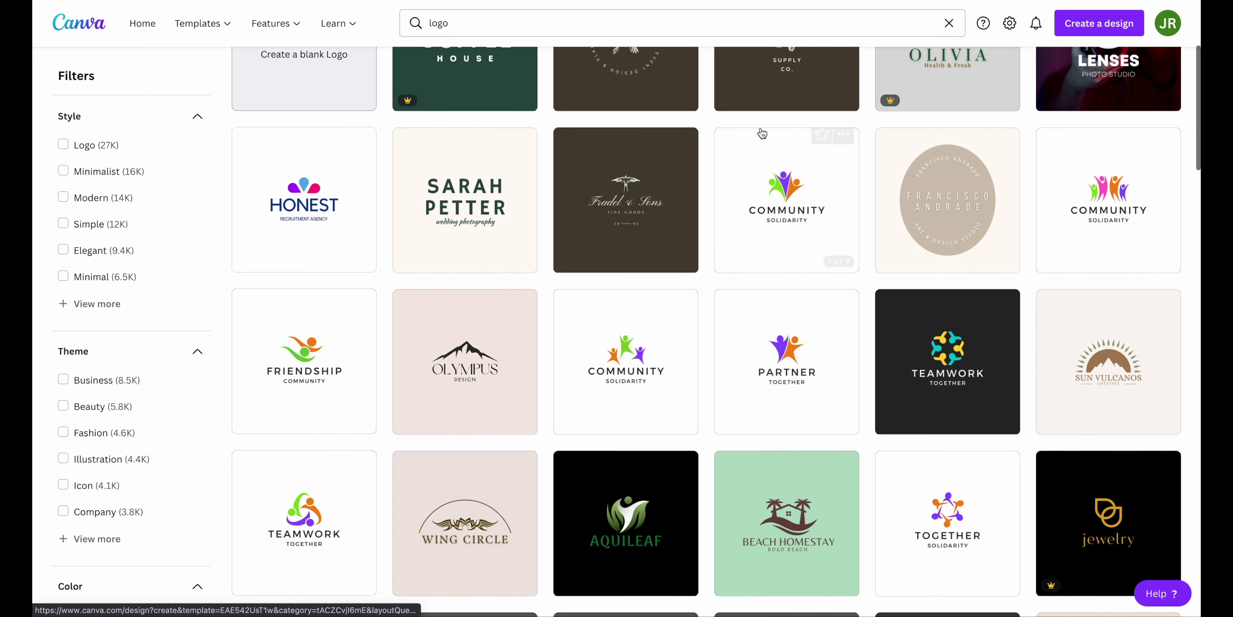
pyautogui.scroll(-5, 762, 132)
pyautogui.scroll(-3, 762, 132)
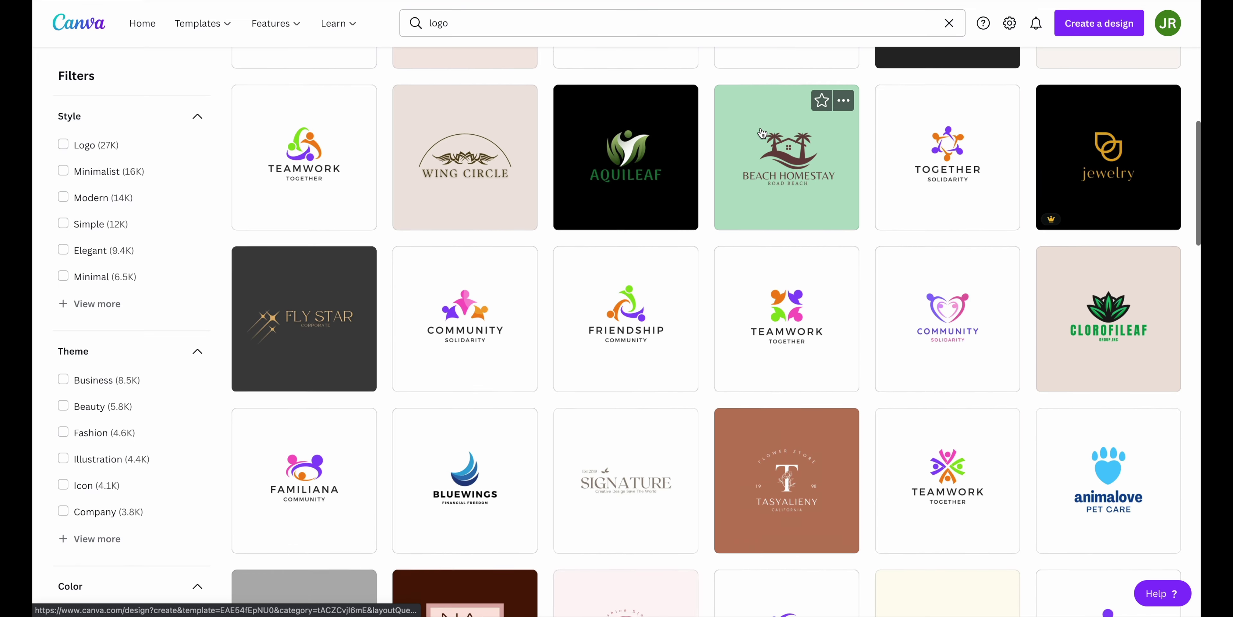
pyautogui.scroll(-4, 763, 132)
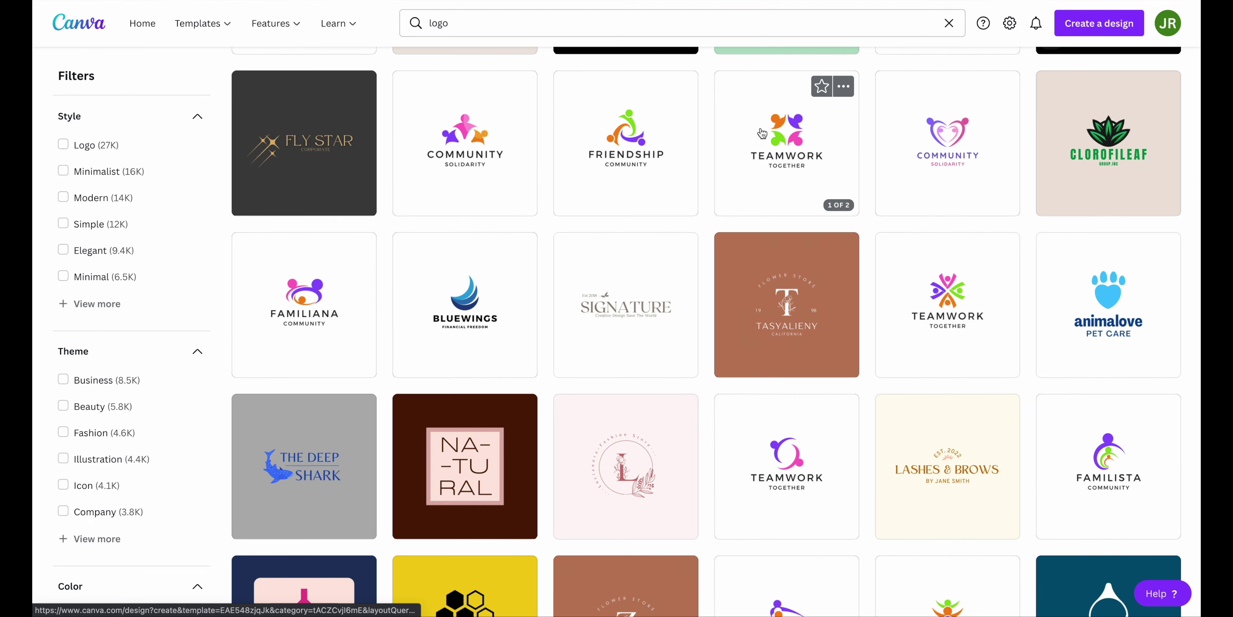
pyautogui.scroll(-1, 762, 132)
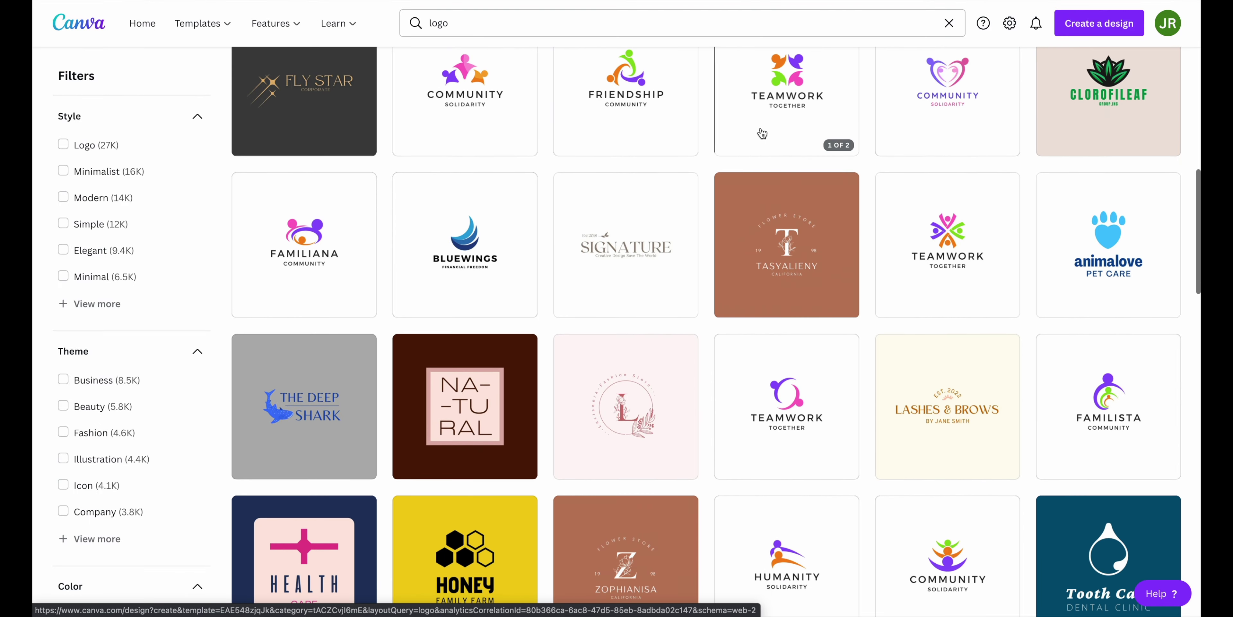
pyautogui.scroll(-2, 736, 211)
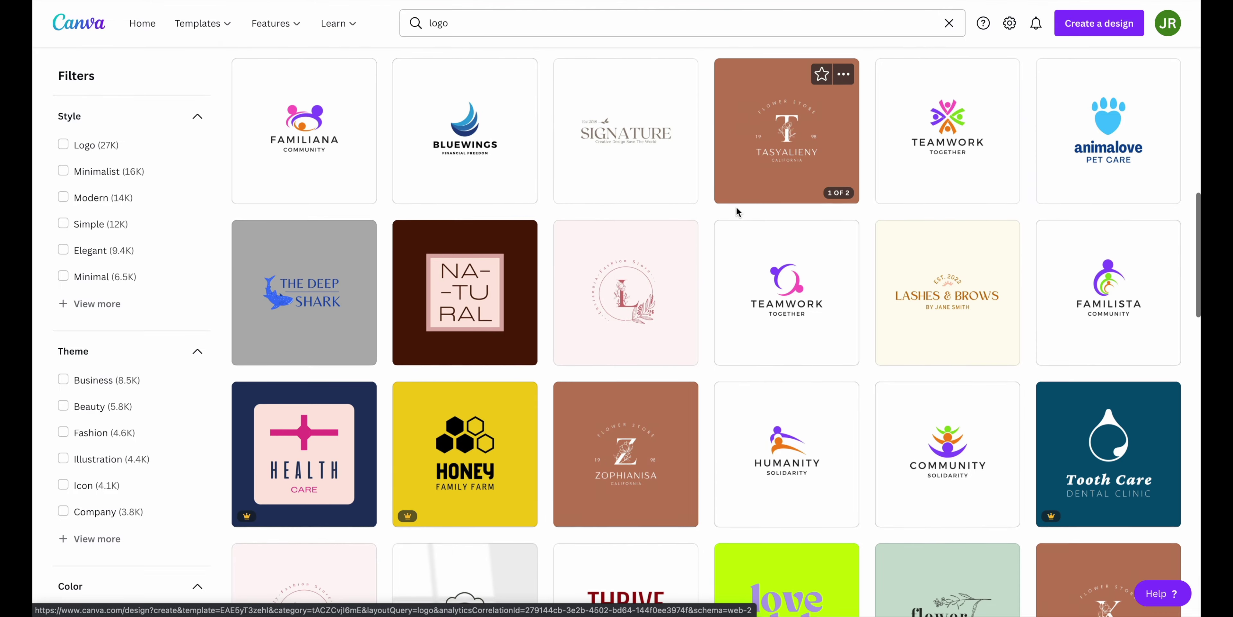
pyautogui.scroll(-5, 736, 209)
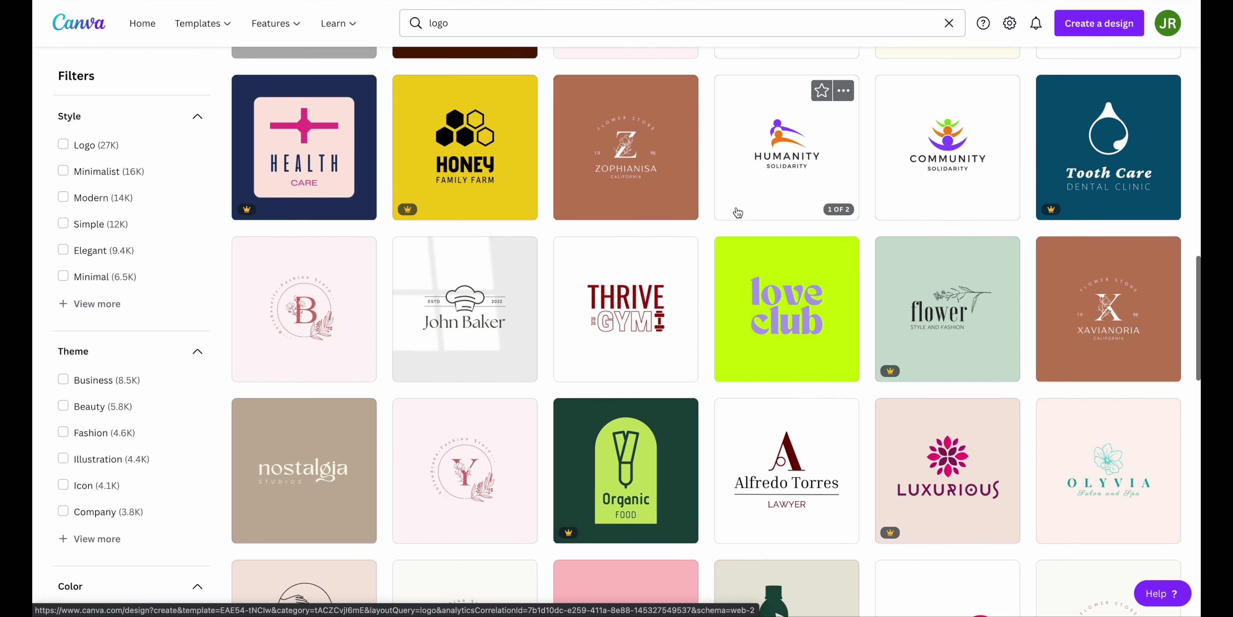
pyautogui.scroll(-2, 736, 210)
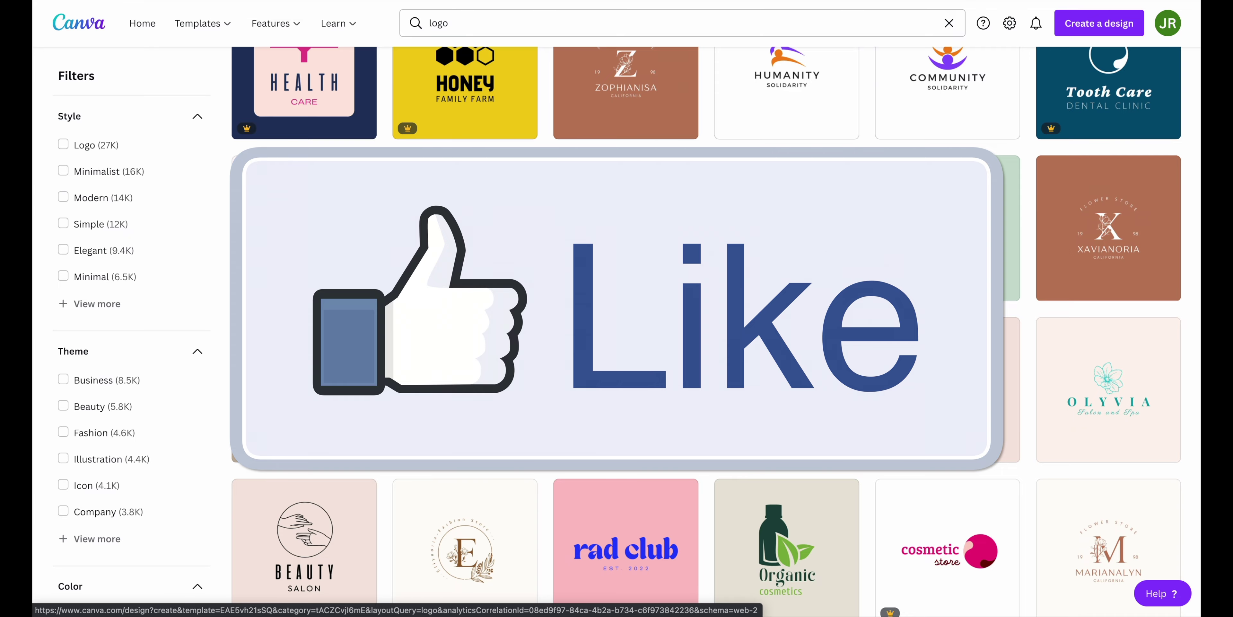
pyautogui.scroll(-2, 766, 144)
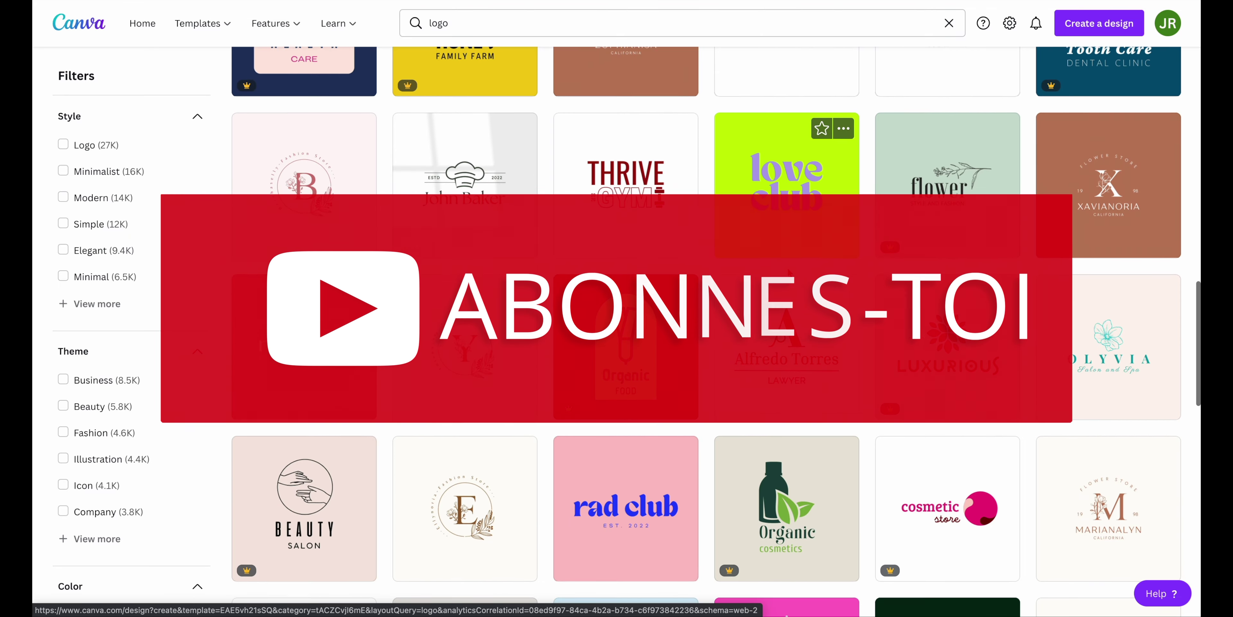
pyautogui.scroll(-1, 786, 191)
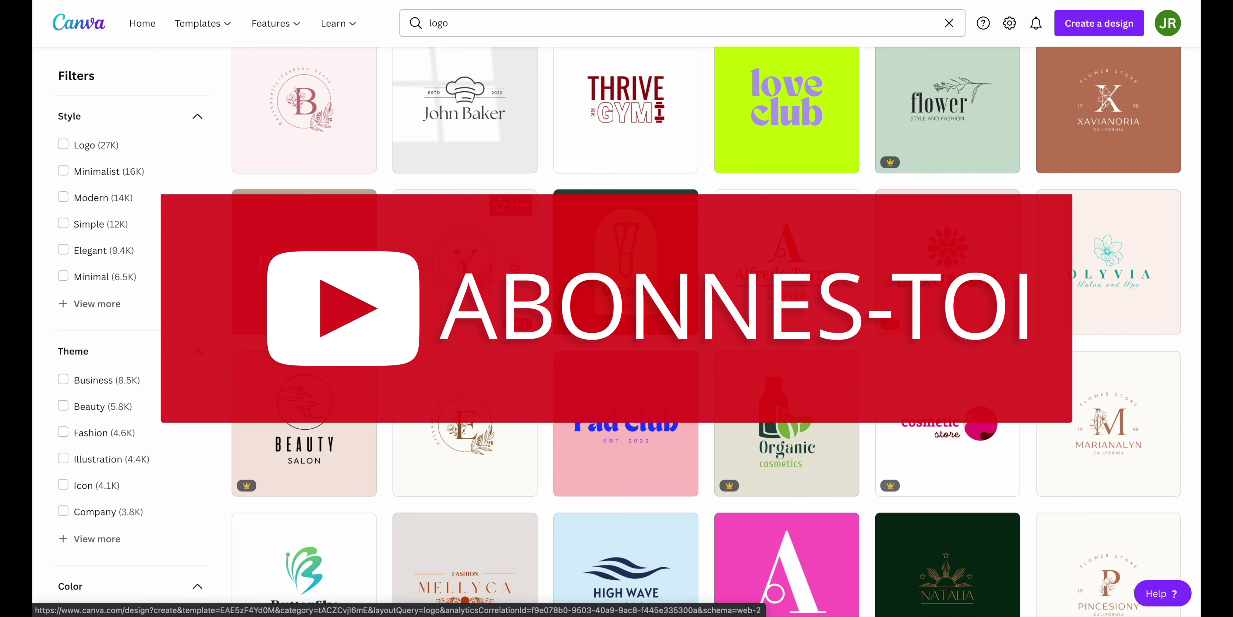
pyautogui.scroll(-3, 564, 271)
pyautogui.scroll(-5, 564, 272)
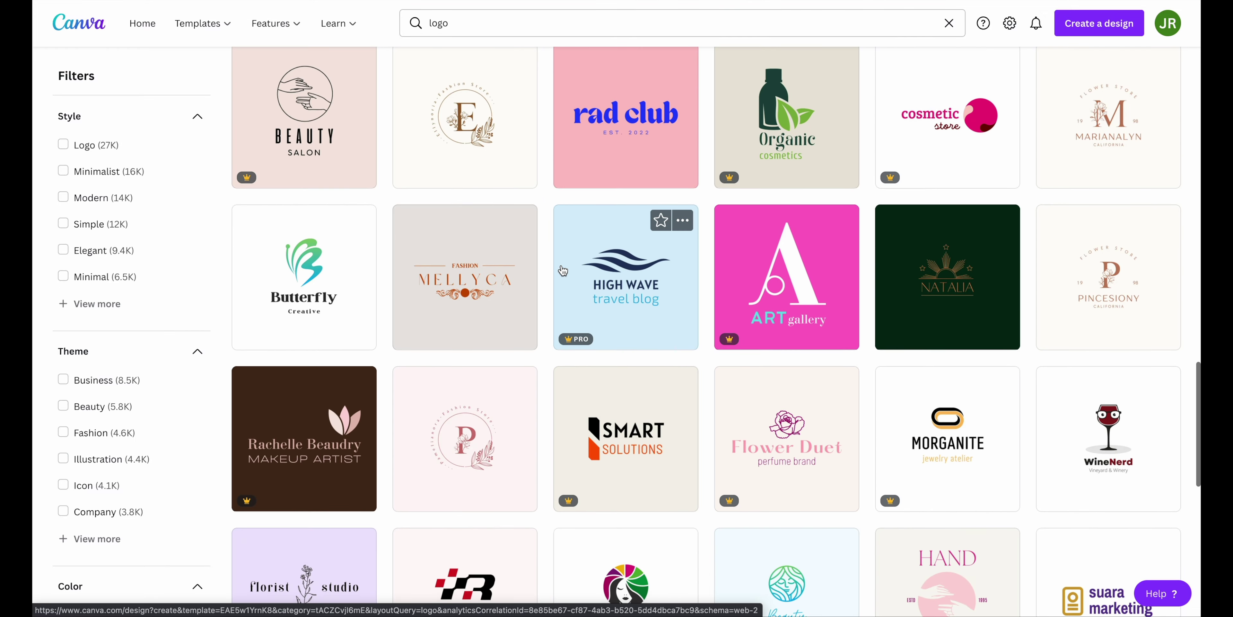
pyautogui.scroll(-5, 564, 271)
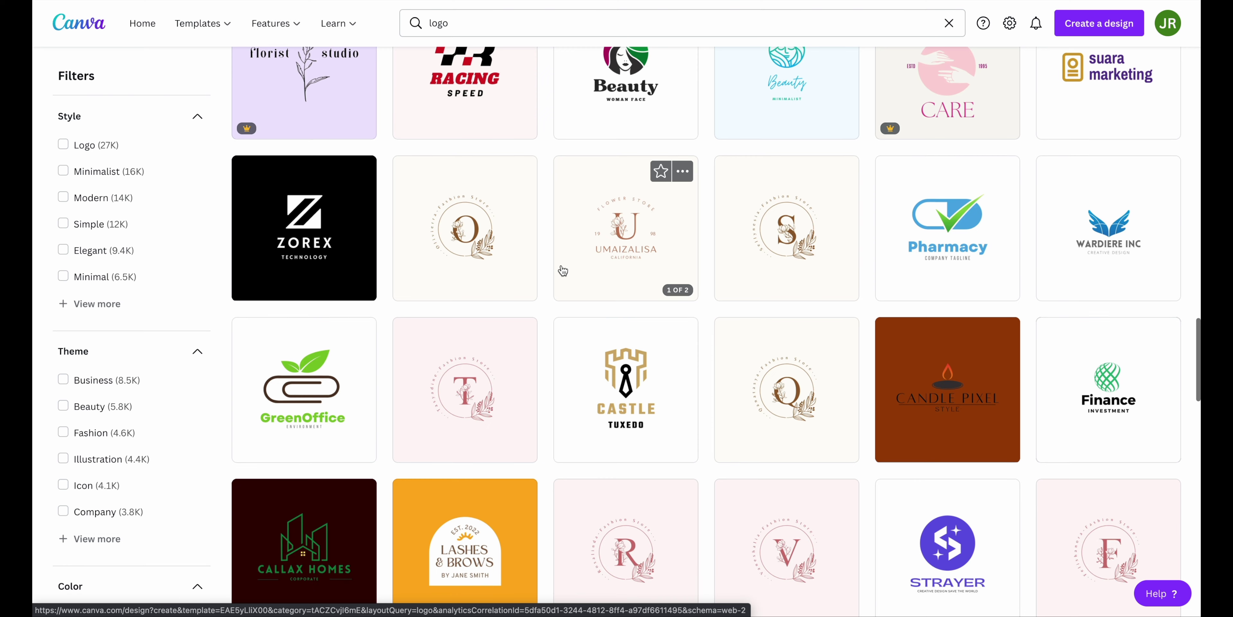
pyautogui.scroll(-2, 563, 271)
pyautogui.scroll(-5, 562, 269)
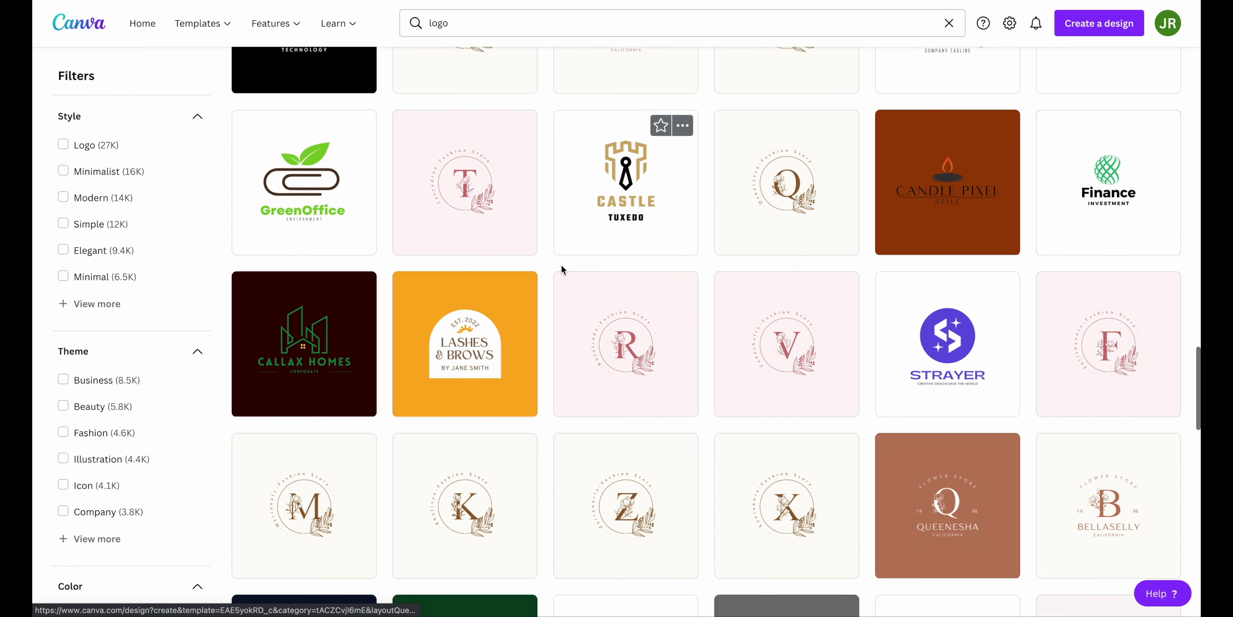
pyautogui.scroll(-2, 563, 271)
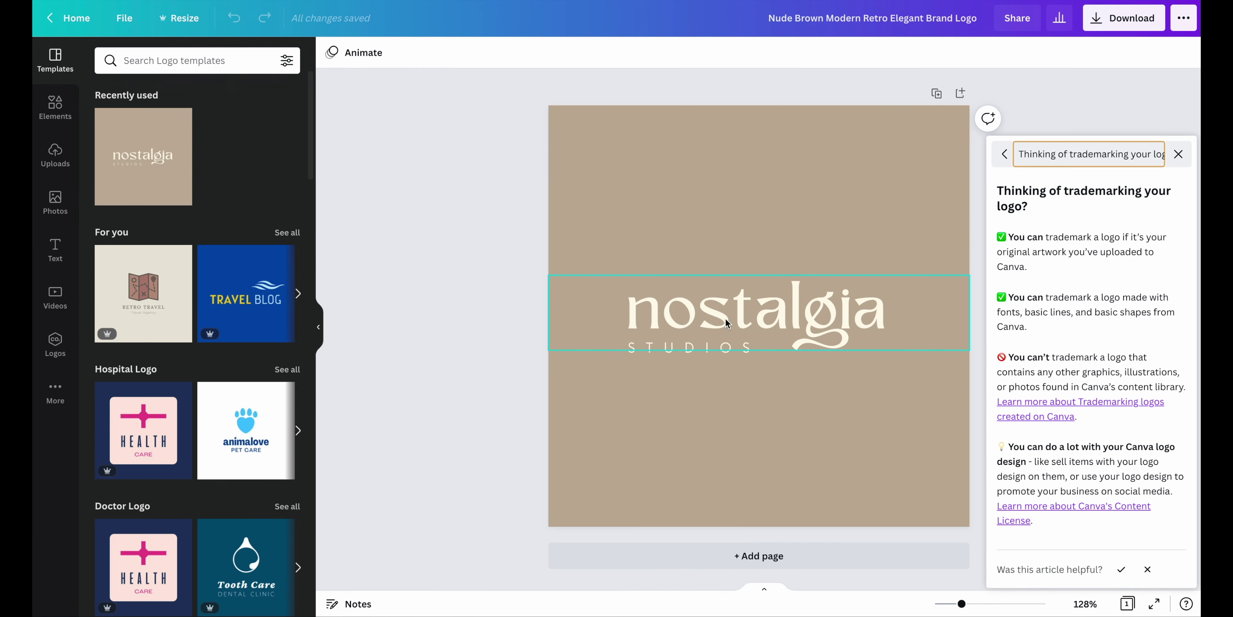
# Replace the template's nostalgia title with the word 'Wooden' in black
pyautogui.click(726, 314)
pyautogui.click(726, 314)
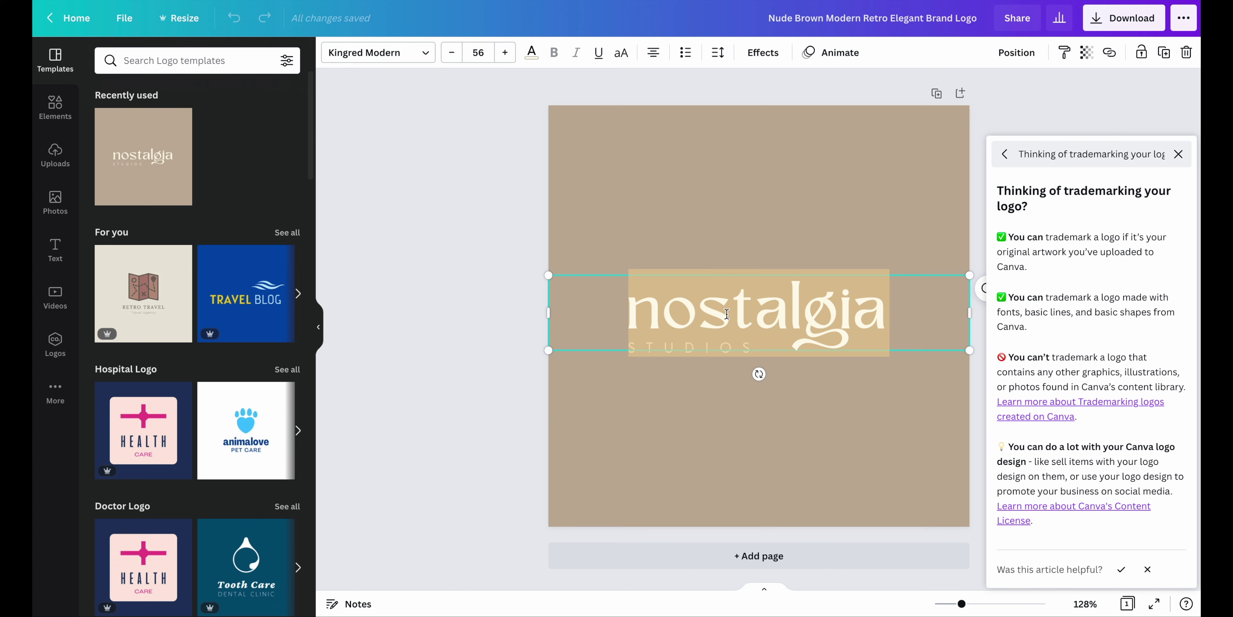
pyautogui.write('W')
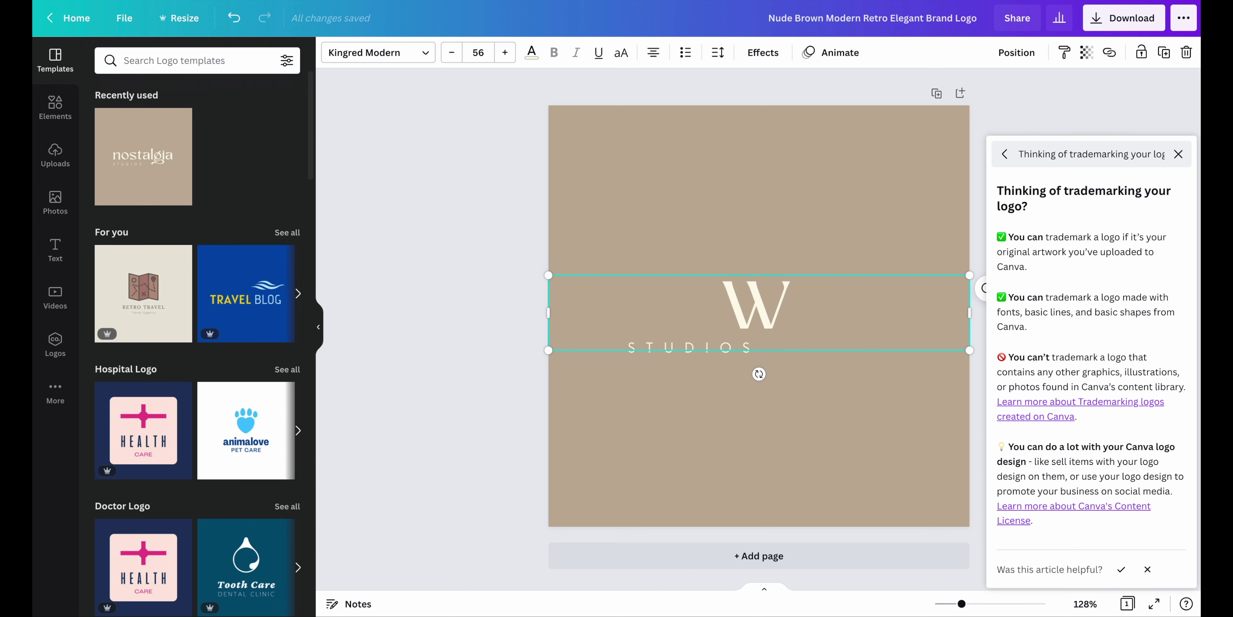
pyautogui.write('ooden')
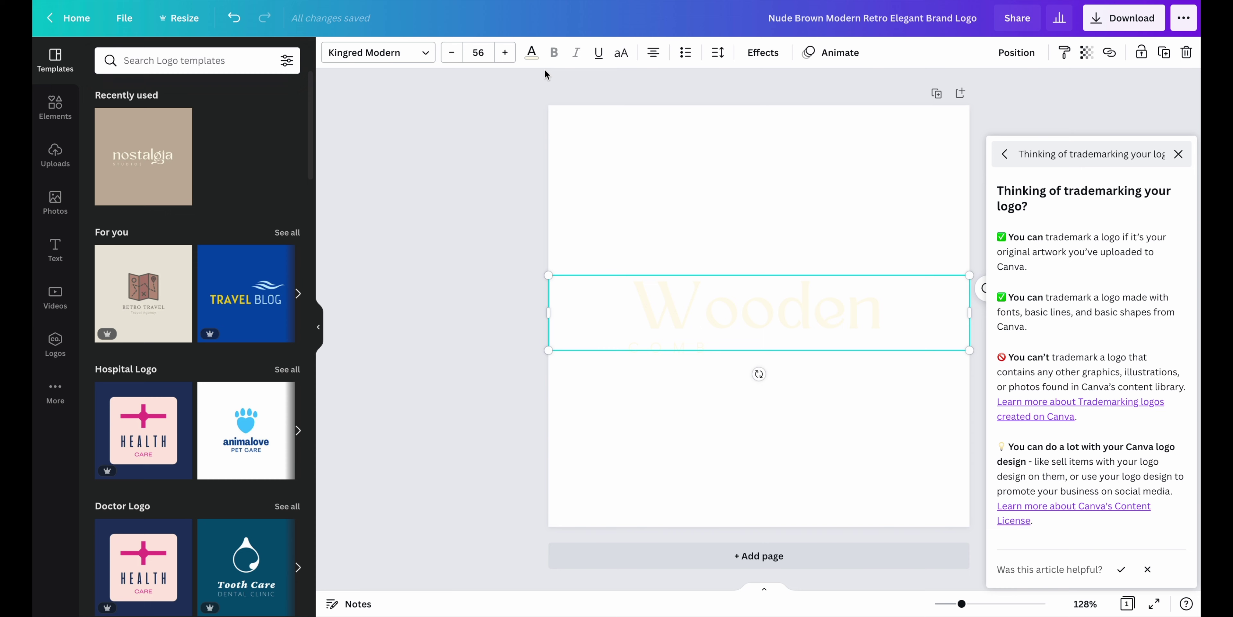
pyautogui.click(531, 52)
pyautogui.click(108, 410)
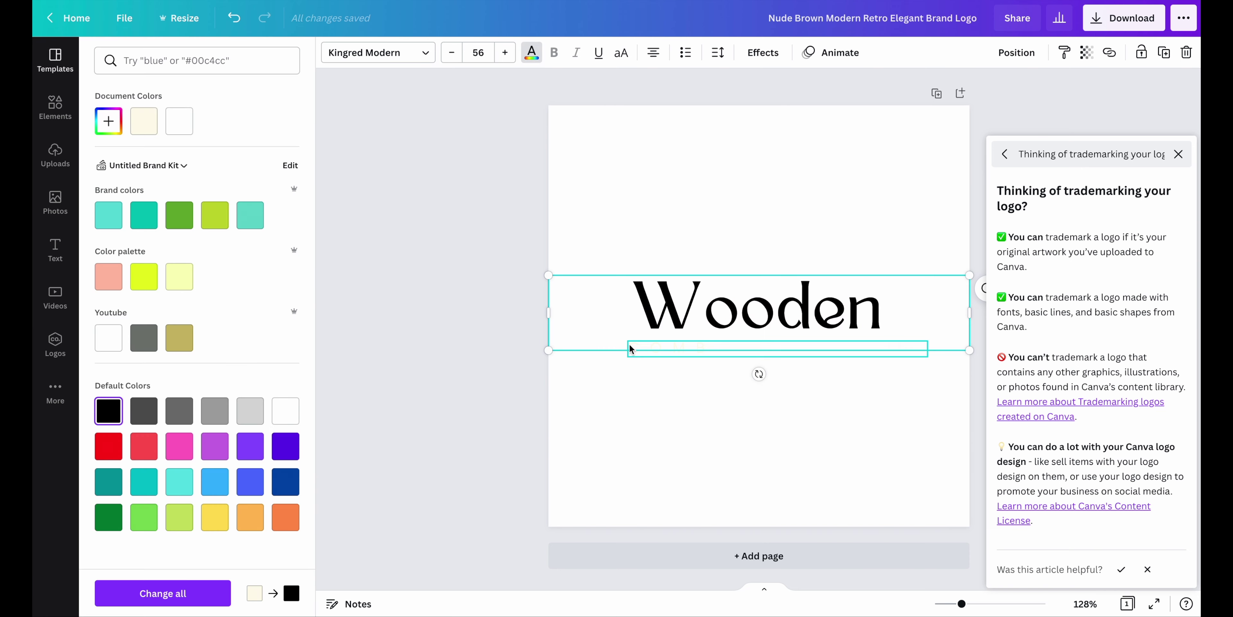
pyautogui.click(629, 348)
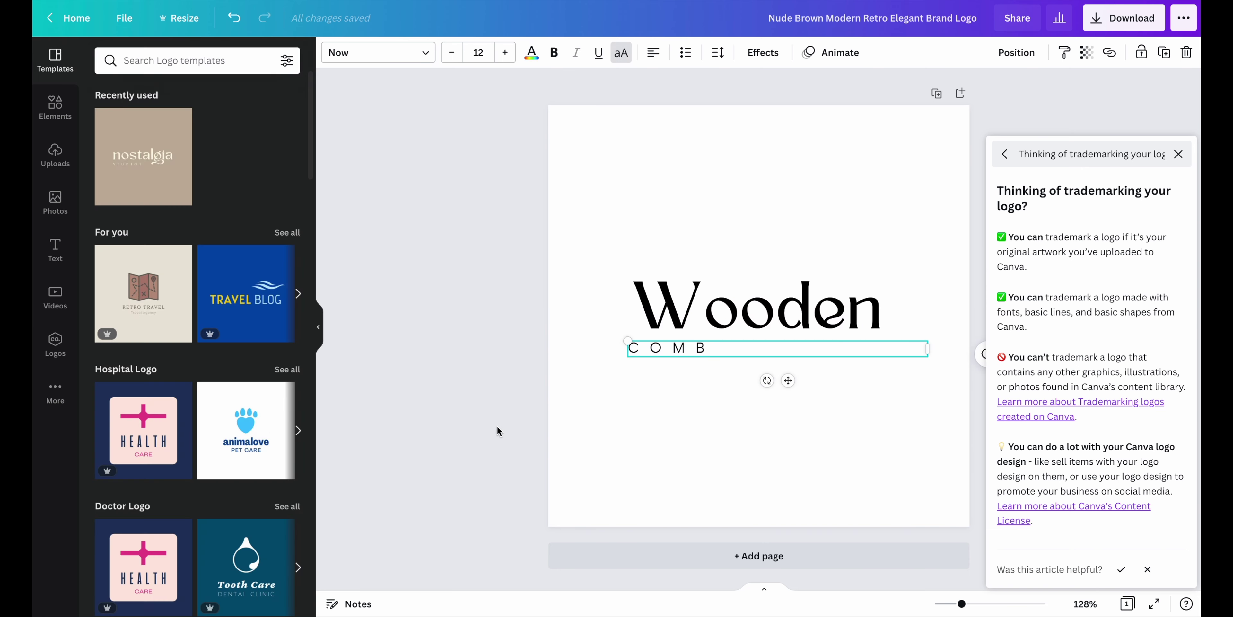
pyautogui.click(498, 431)
# Download the logo as a PNG and dismiss the print promotion popup
pyautogui.click(1123, 17)
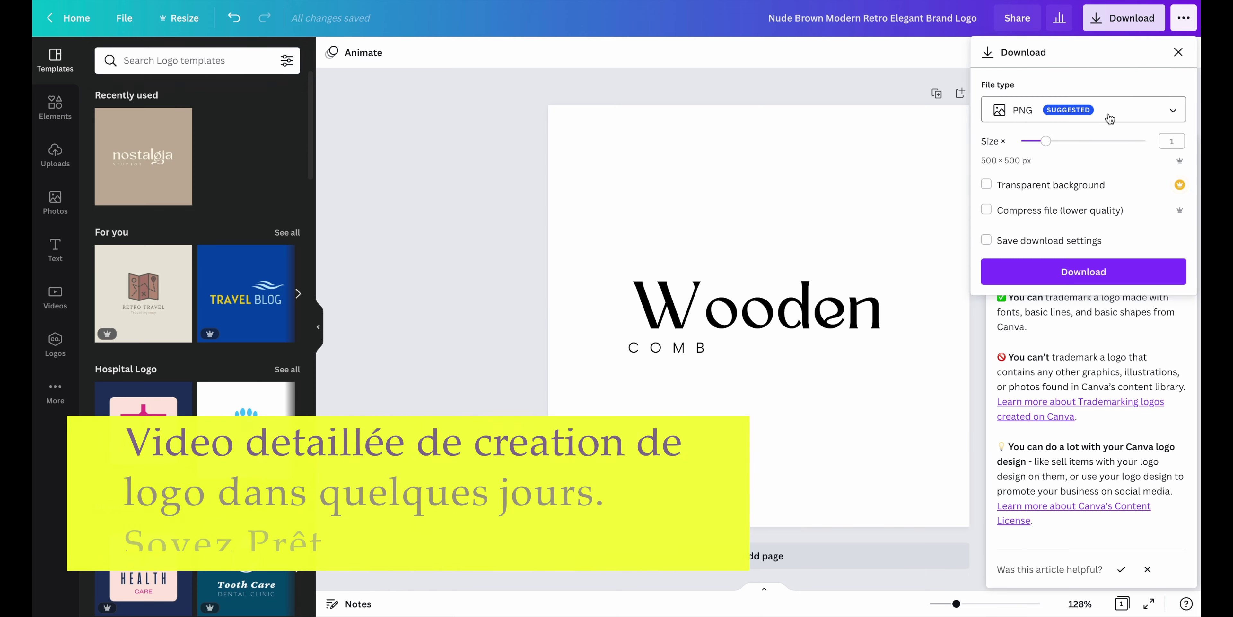
pyautogui.click(1078, 274)
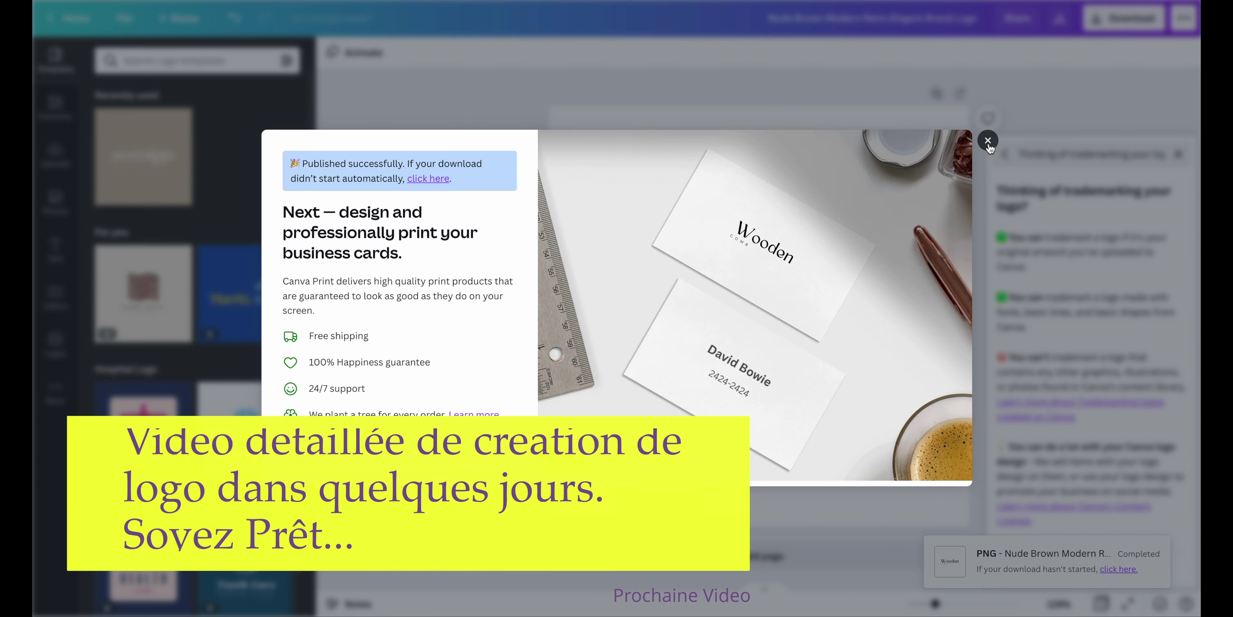
pyautogui.click(988, 140)
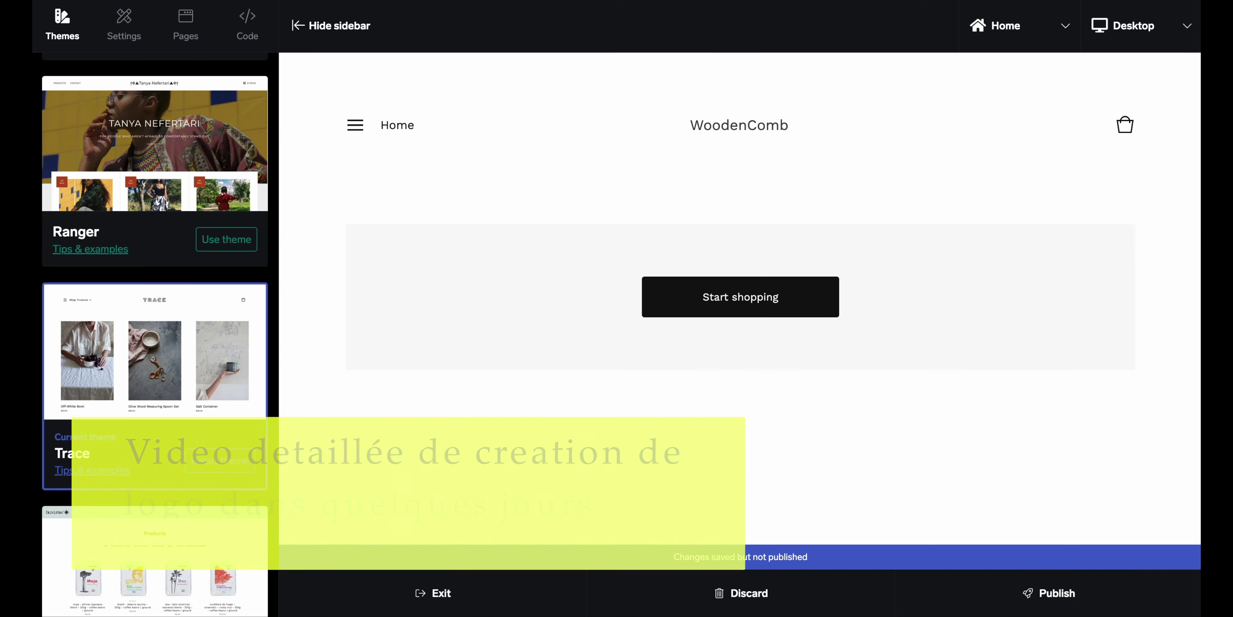
# Upload the Wooden logo PNG into the Header logo box in the Trace settings
pyautogui.click(120, 35)
pyautogui.scroll(10, 179, 119)
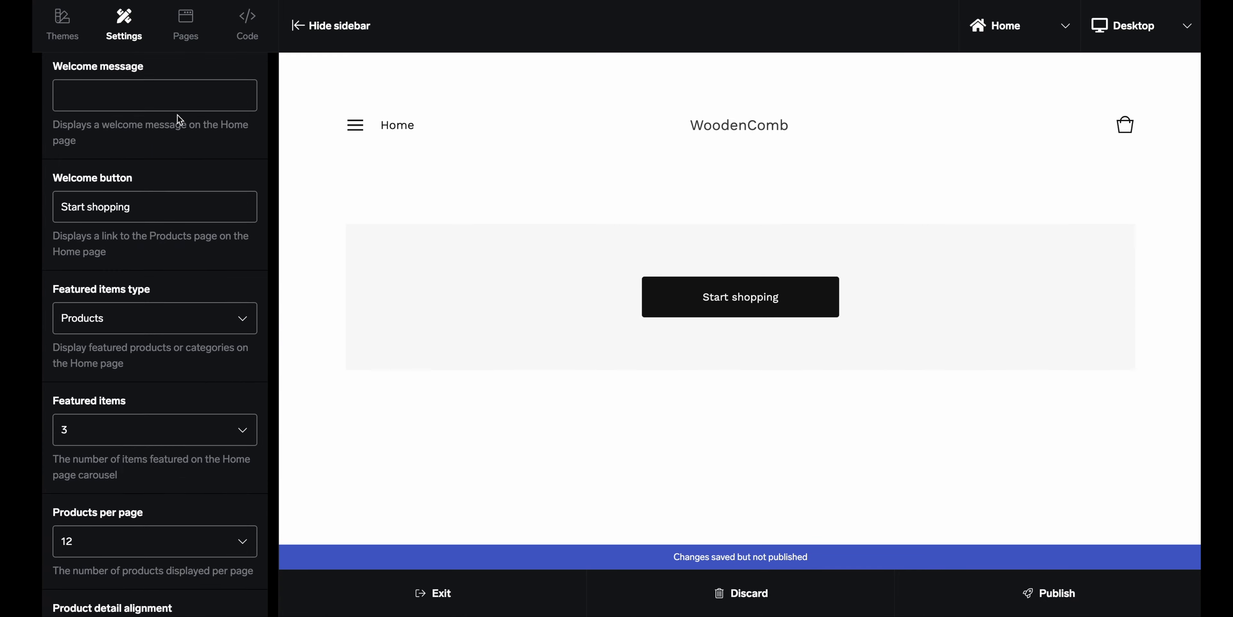
pyautogui.scroll(10, 179, 119)
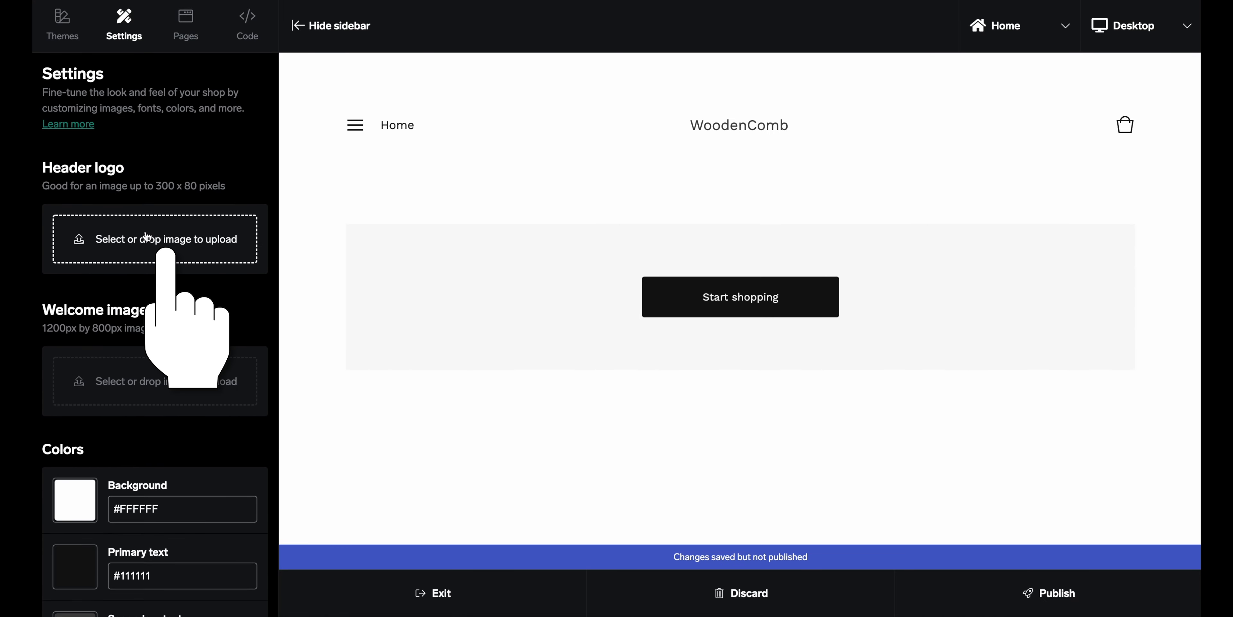
pyautogui.click(146, 236)
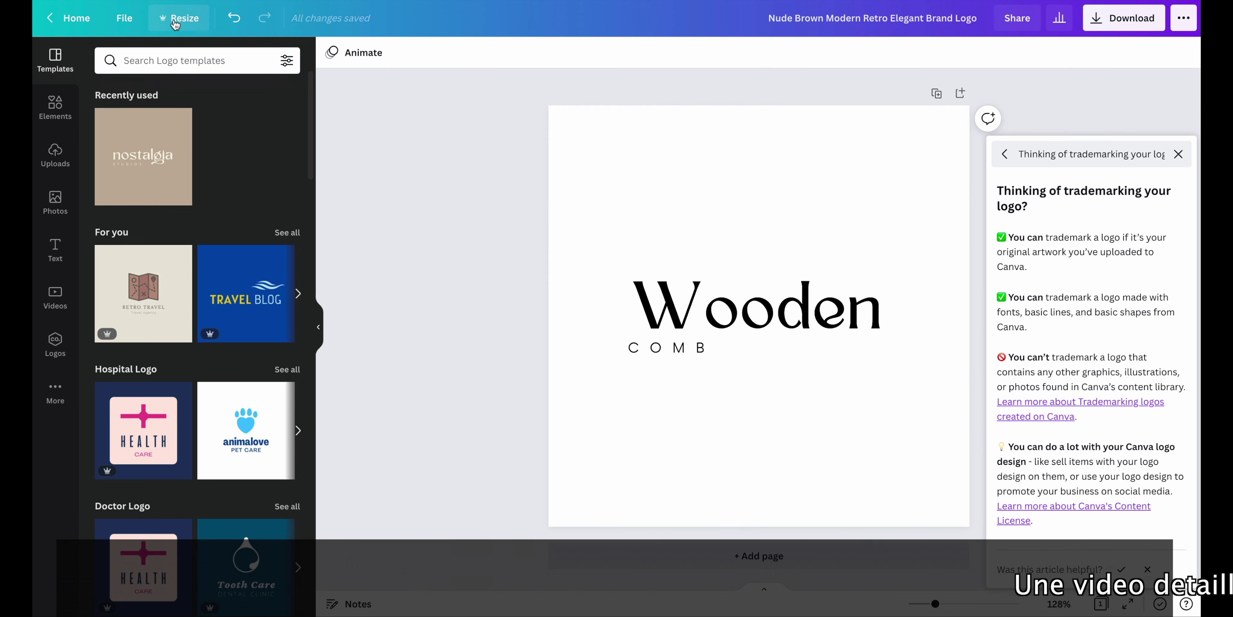
# Make a resized 300 × 80 px copy of the Wooden logo design
pyautogui.click(184, 20)
pyautogui.click(206, 131)
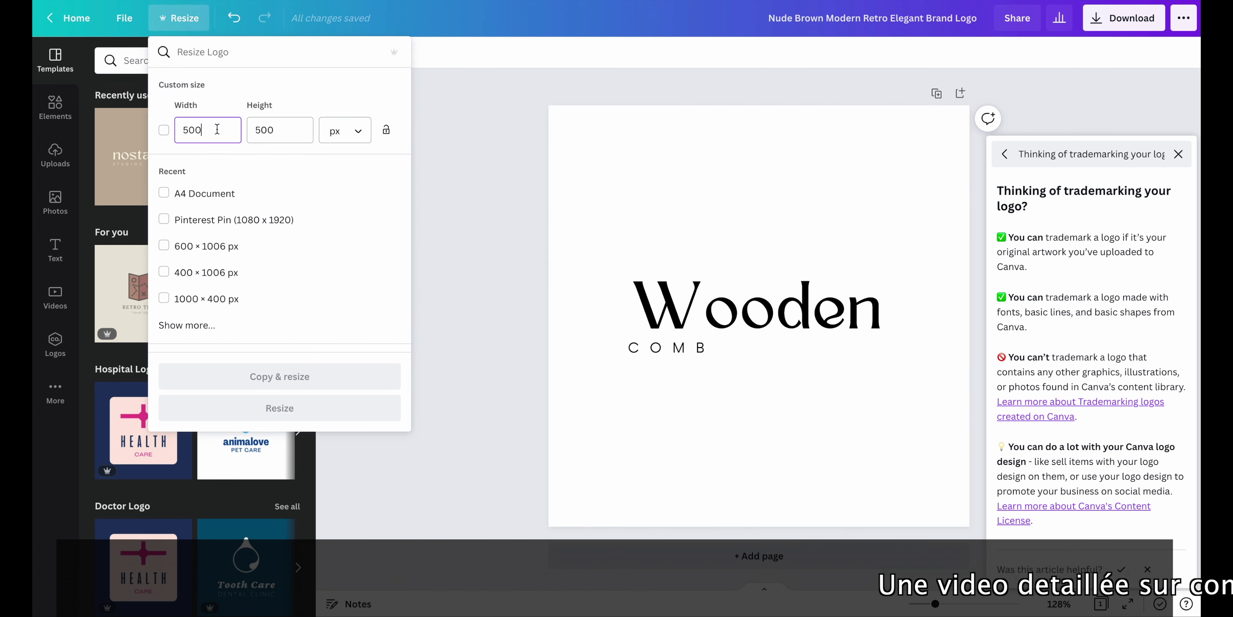
pyautogui.doubleClick(190, 130)
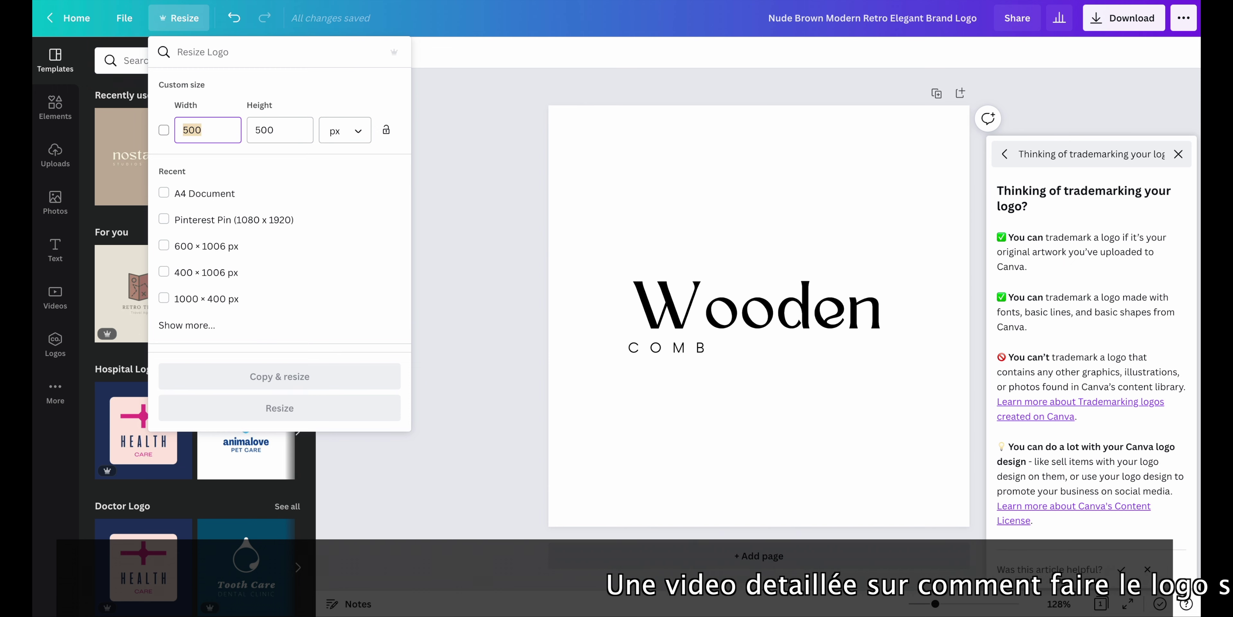
pyautogui.write('300')
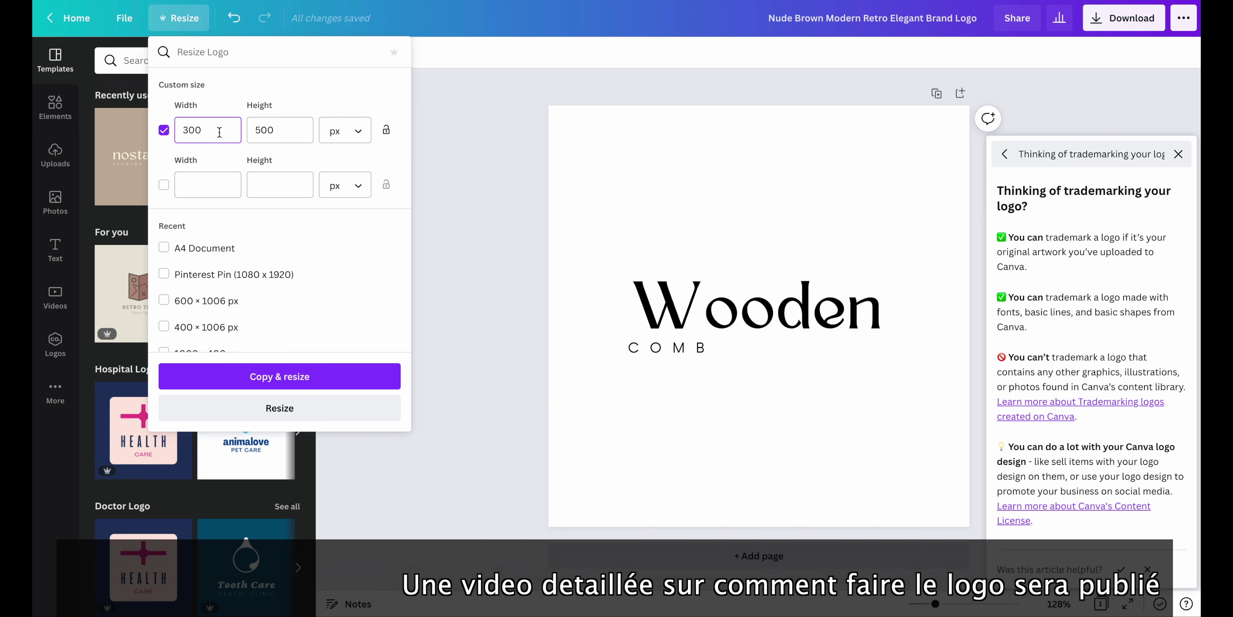
pyautogui.press('Tab')
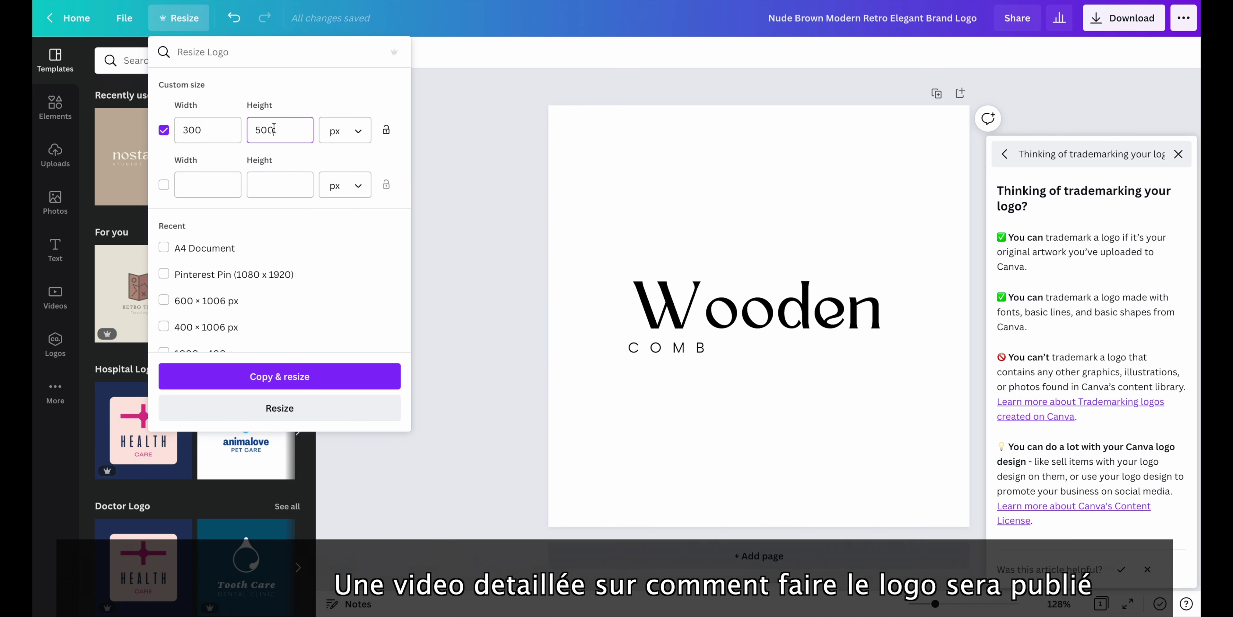
pyautogui.write('80')
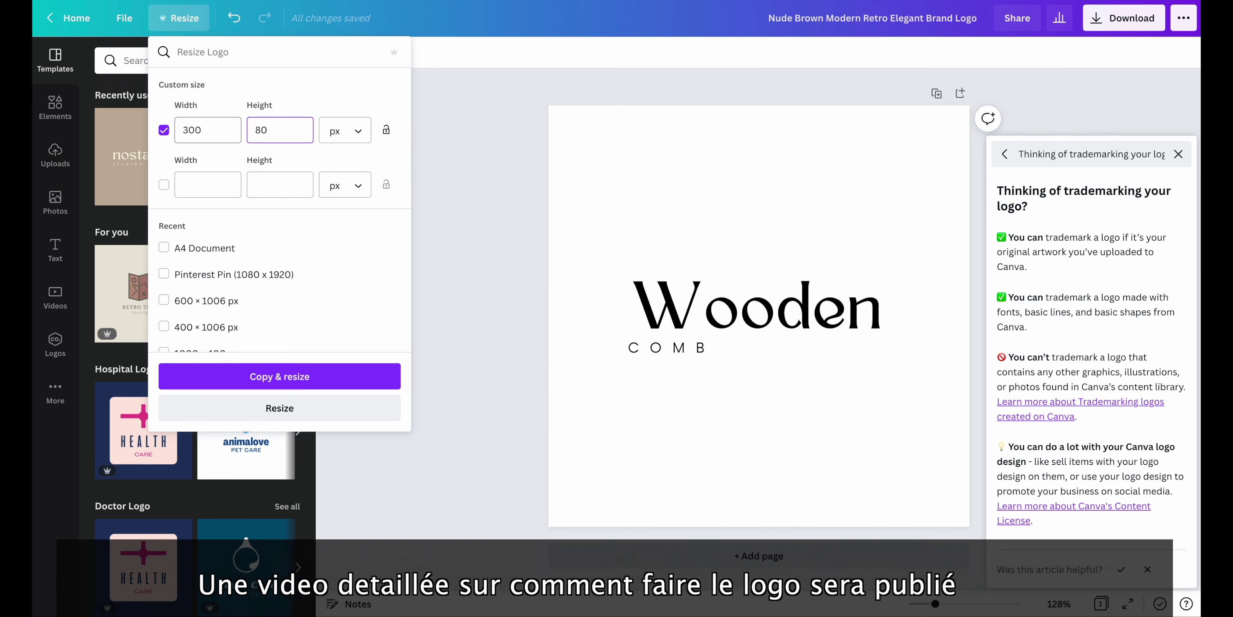
pyautogui.click(277, 375)
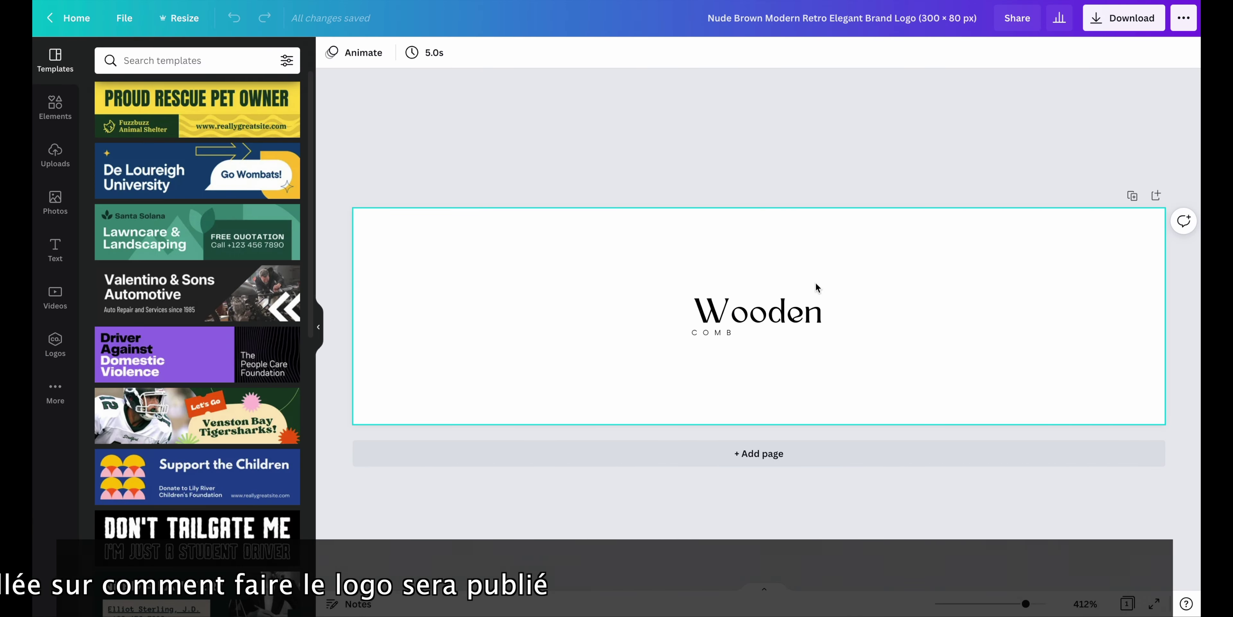
# Enlarge the Wooden text across the banner and increase the COMB font size
pyautogui.click(796, 322)
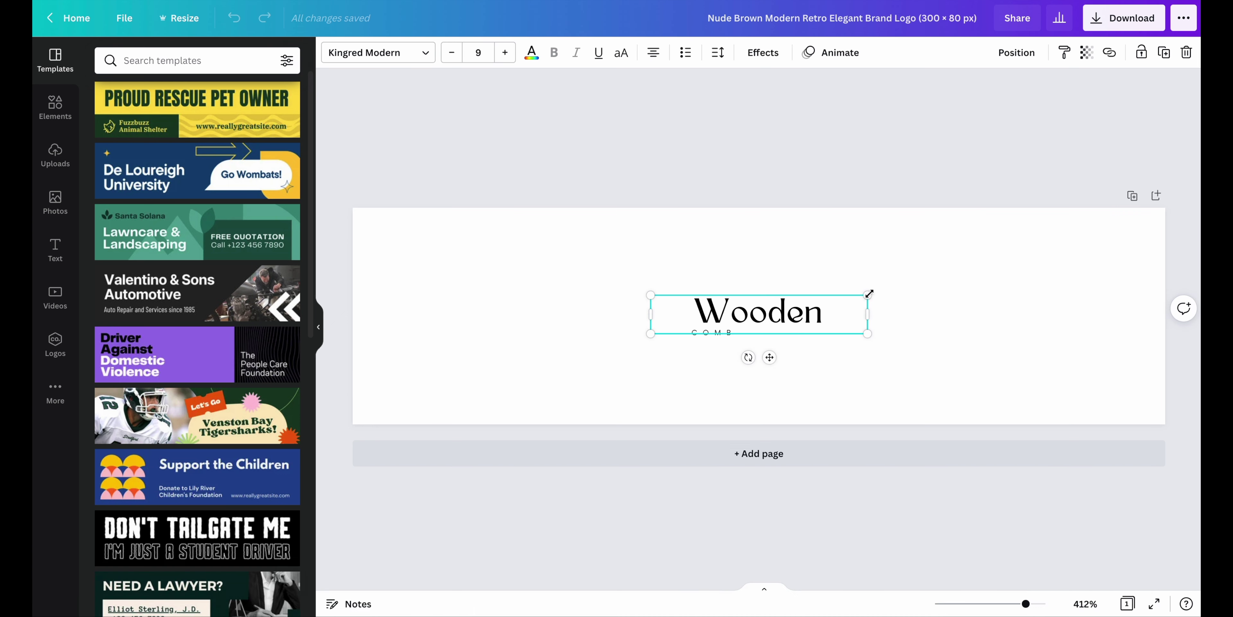
pyautogui.moveTo(869, 293); pyautogui.dragTo(942, 283)
pyautogui.click(688, 331)
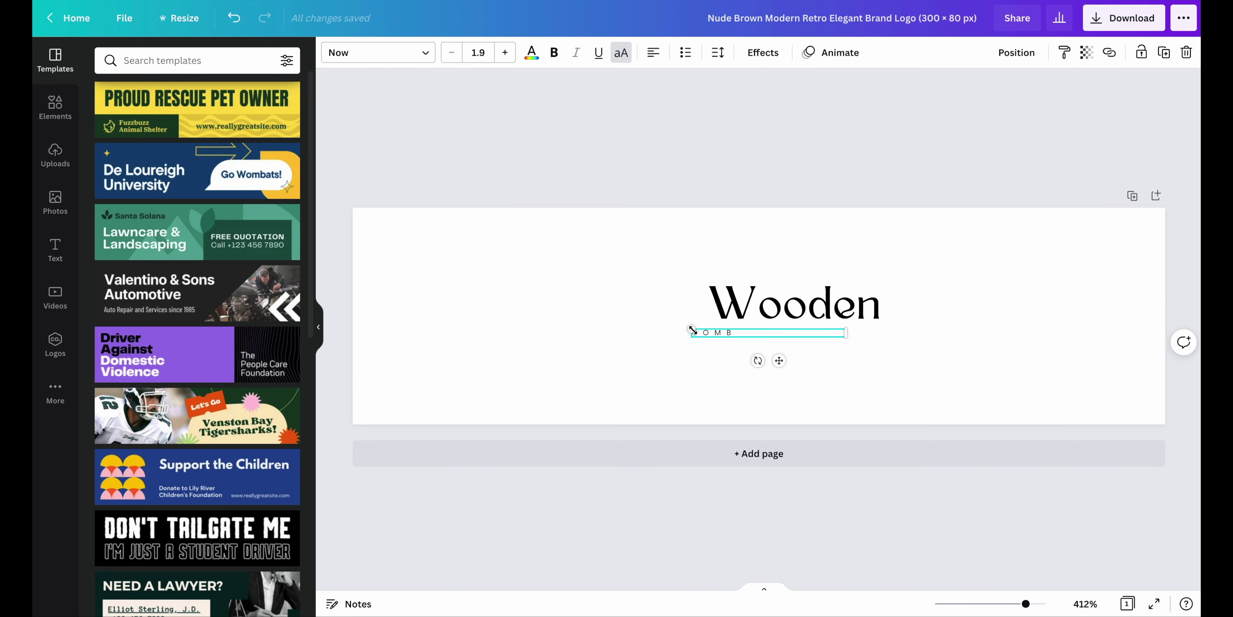
pyautogui.click(504, 52)
pyautogui.click(505, 52)
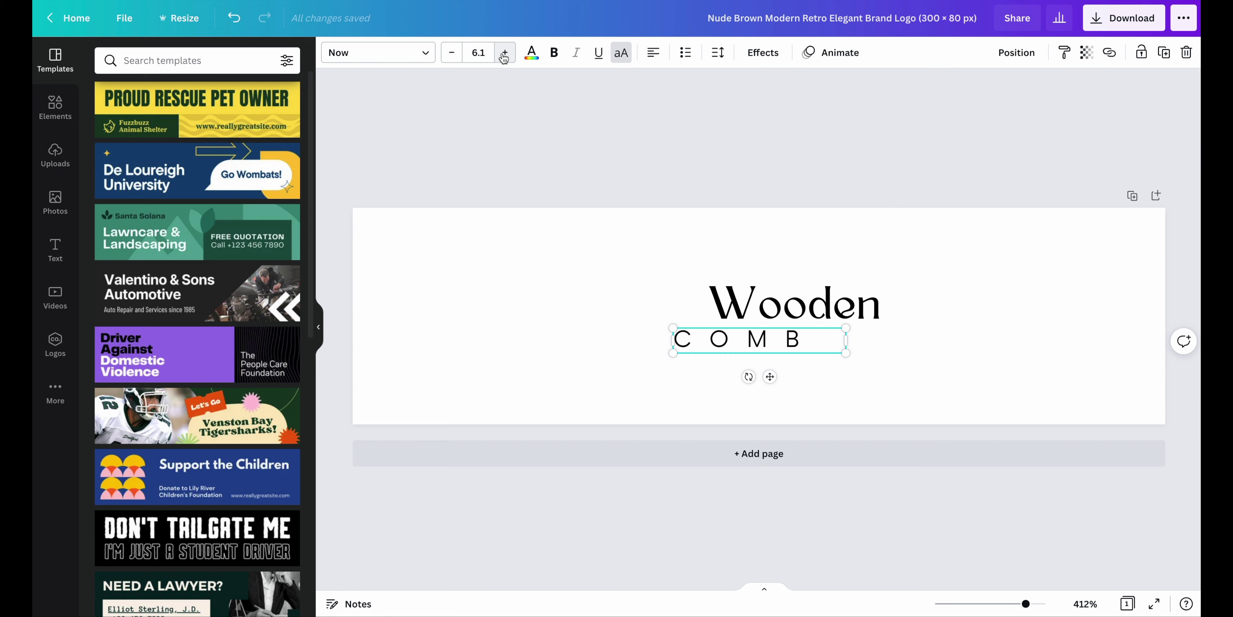
pyautogui.click(452, 52)
pyautogui.click(240, 27)
pyautogui.click(240, 27)
pyautogui.click(240, 26)
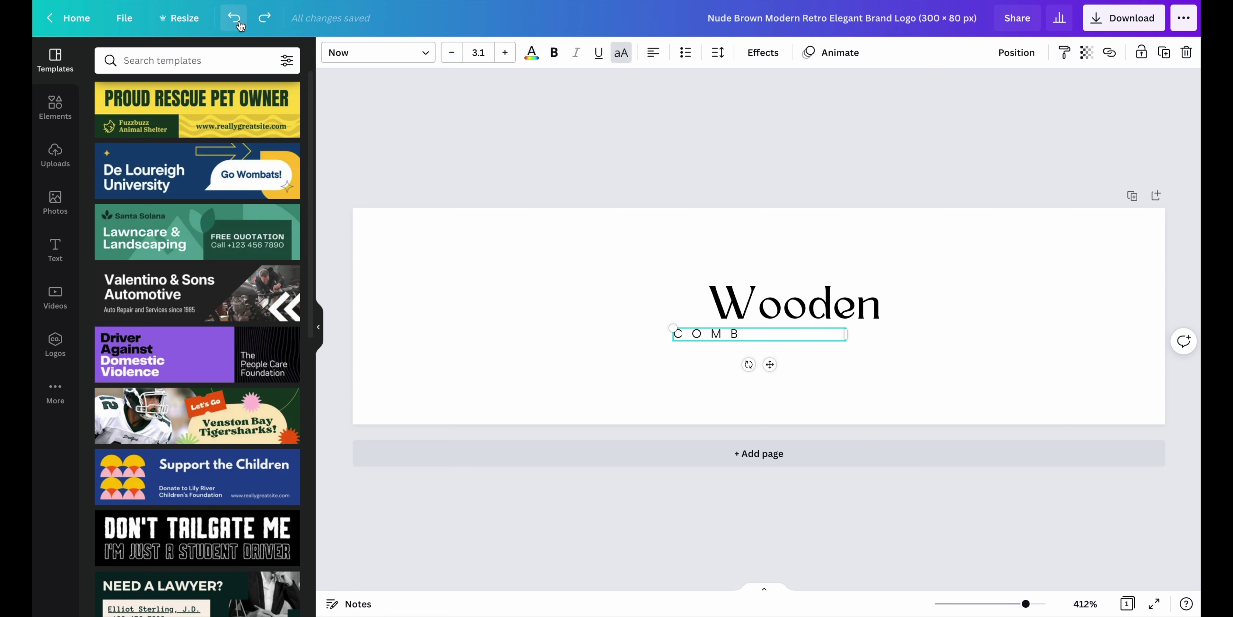
pyautogui.click(240, 26)
pyautogui.click(240, 27)
pyautogui.click(263, 21)
pyautogui.click(505, 52)
pyautogui.click(505, 52)
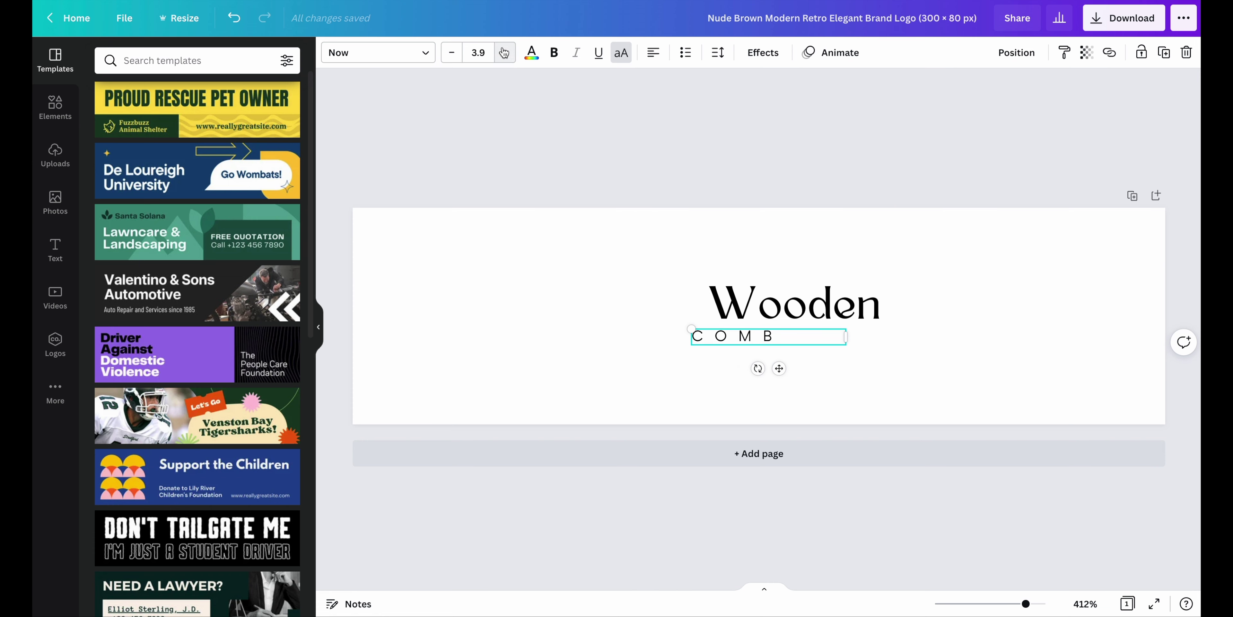
# Download the resized 300 × 80 px logo
pyautogui.click(534, 272)
pyautogui.click(1124, 17)
pyautogui.click(1068, 271)
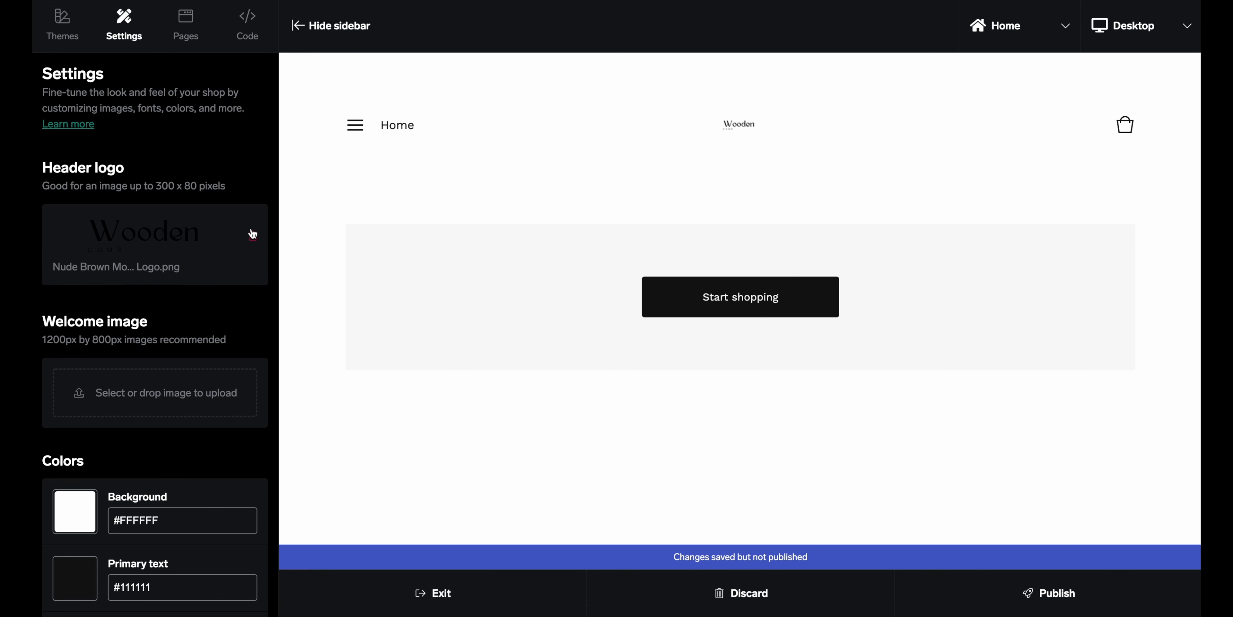
# Delete the old header logo and upload wooden combs.png in its place
pyautogui.click(253, 237)
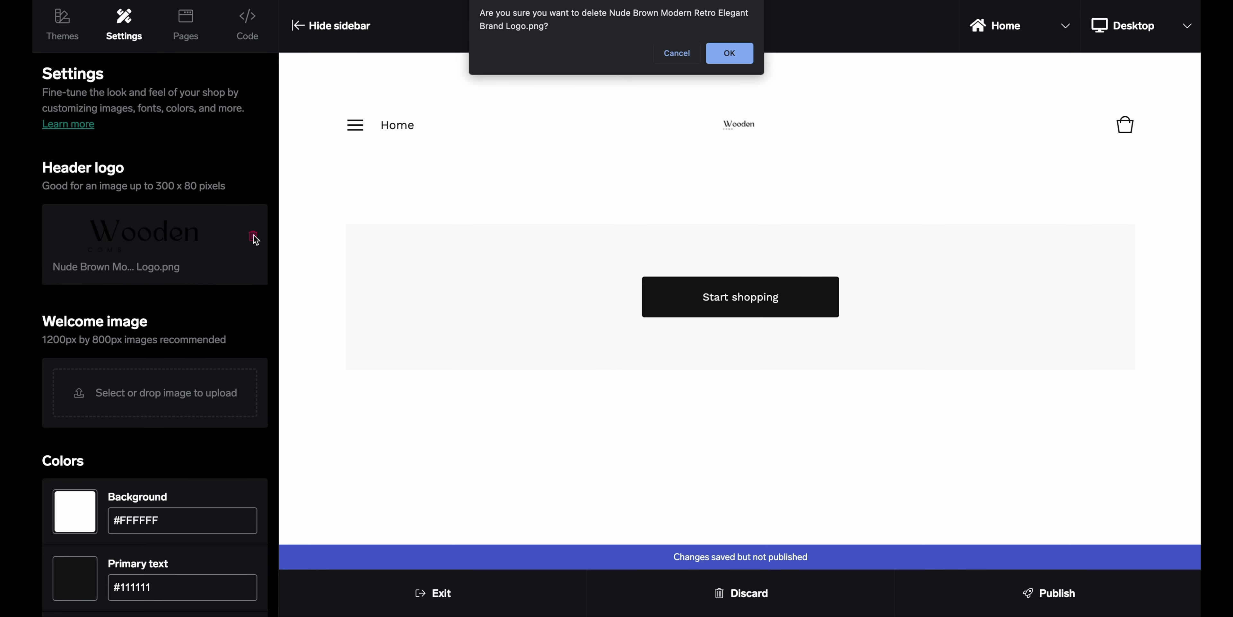
pyautogui.click(729, 53)
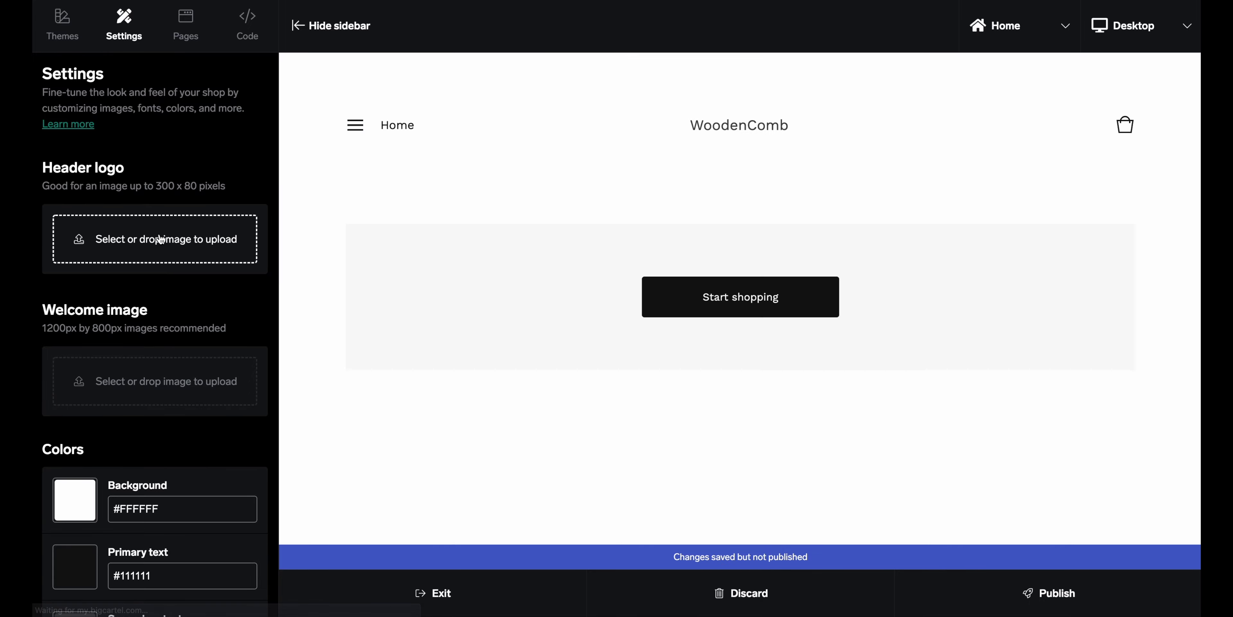
pyautogui.click(162, 238)
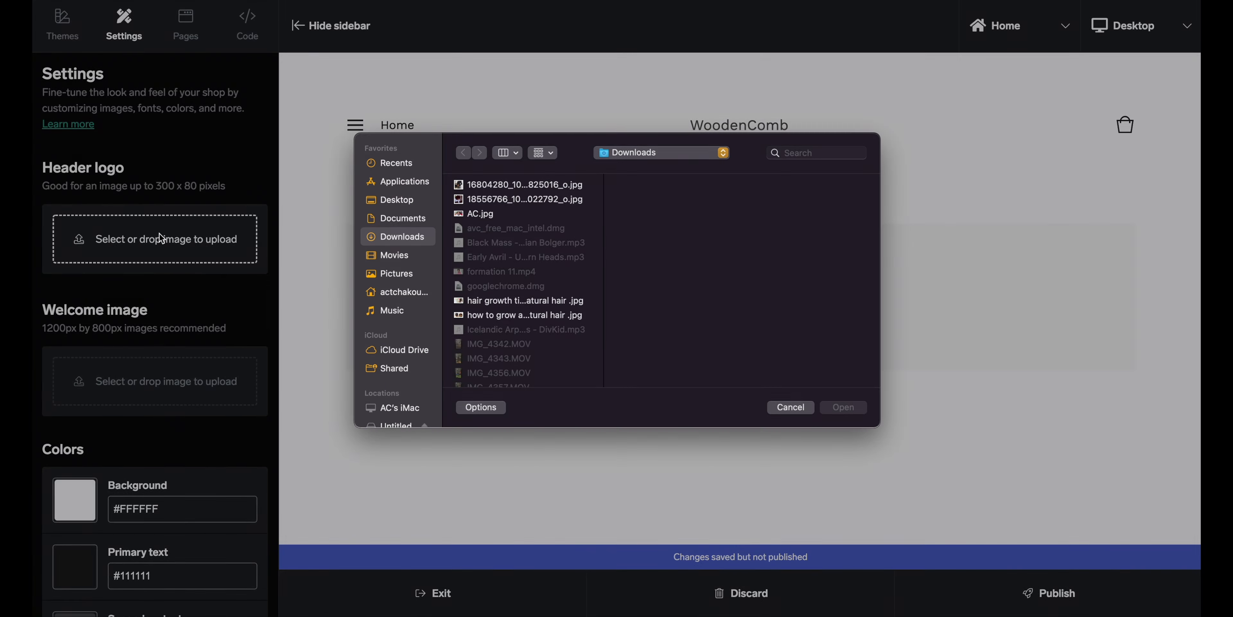
pyautogui.press('w')
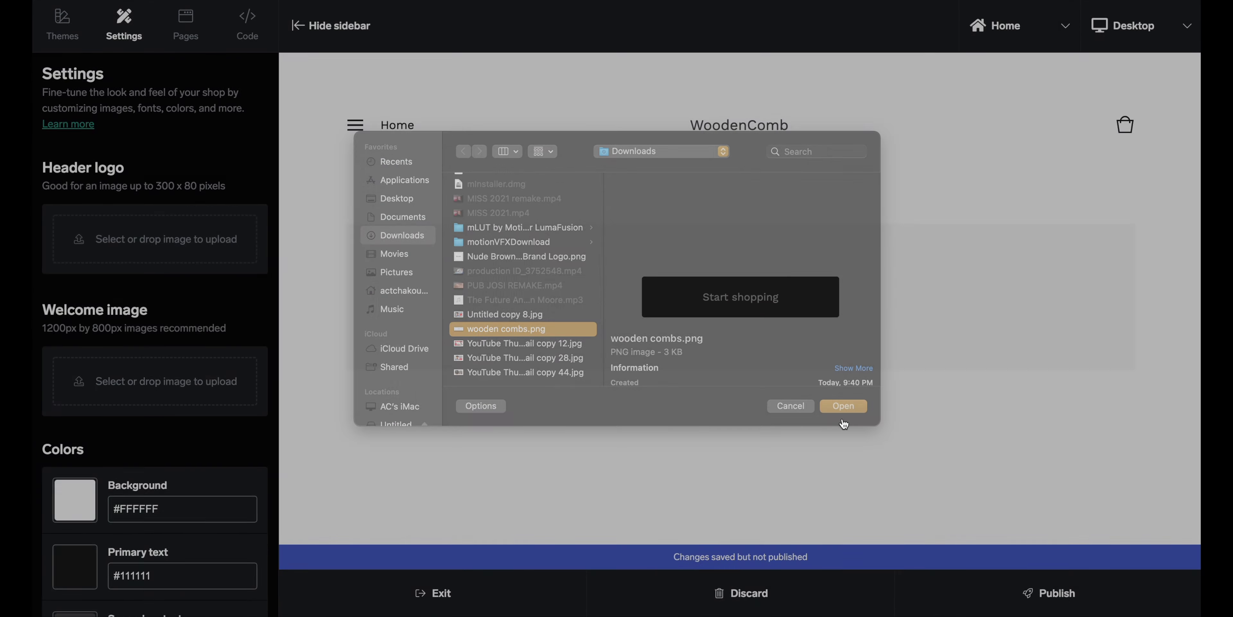
pyautogui.click(843, 407)
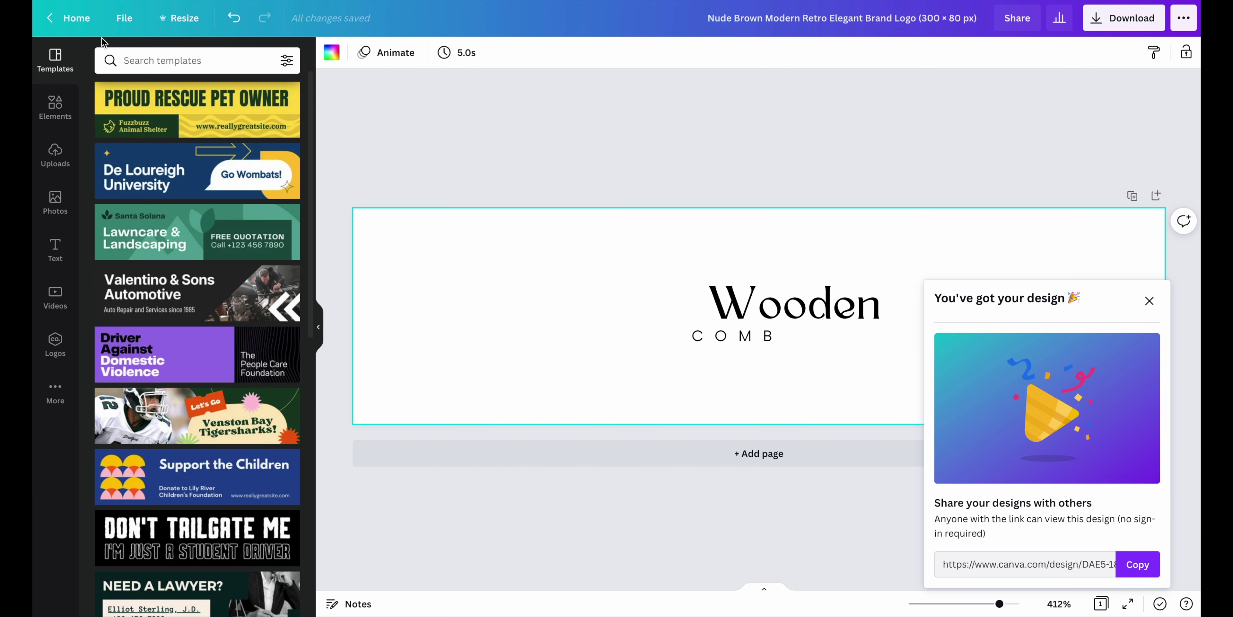
# From the Canva home page, search templates for 'website banner'
pyautogui.click(75, 20)
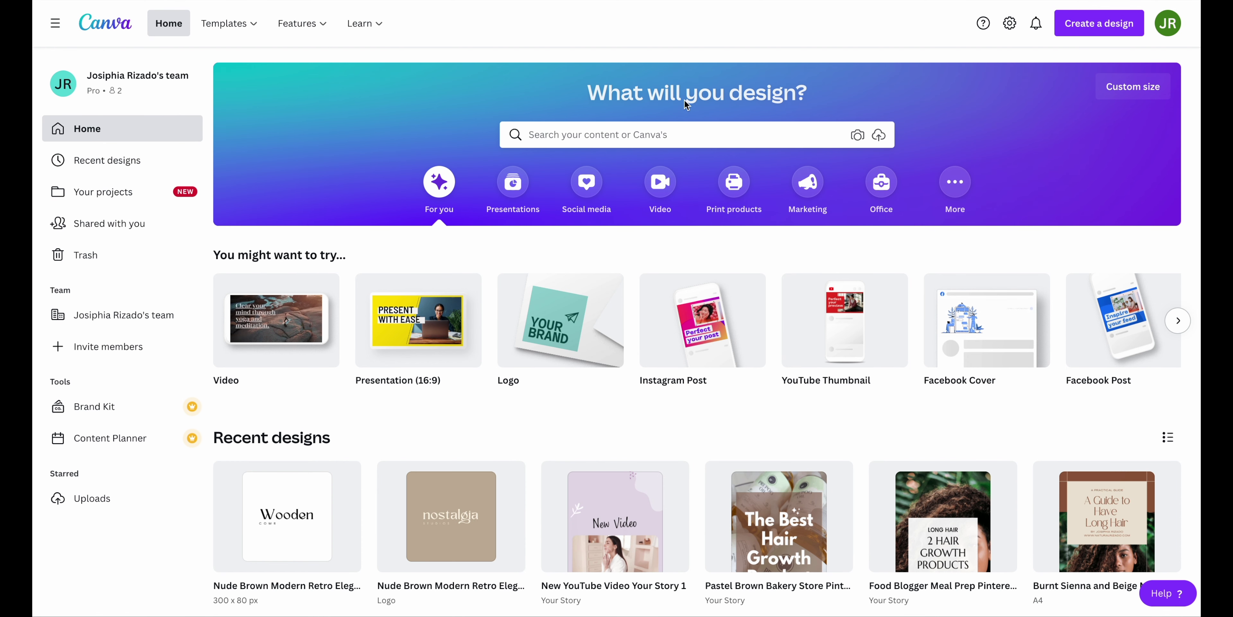
pyautogui.click(638, 133)
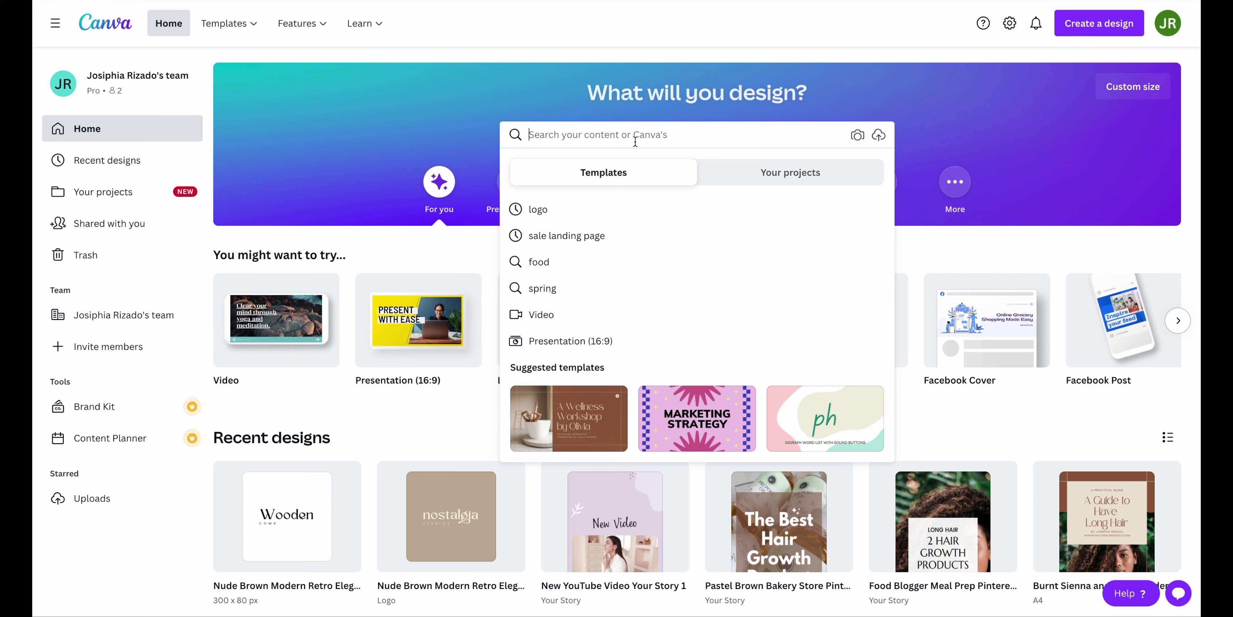
pyautogui.write('website')
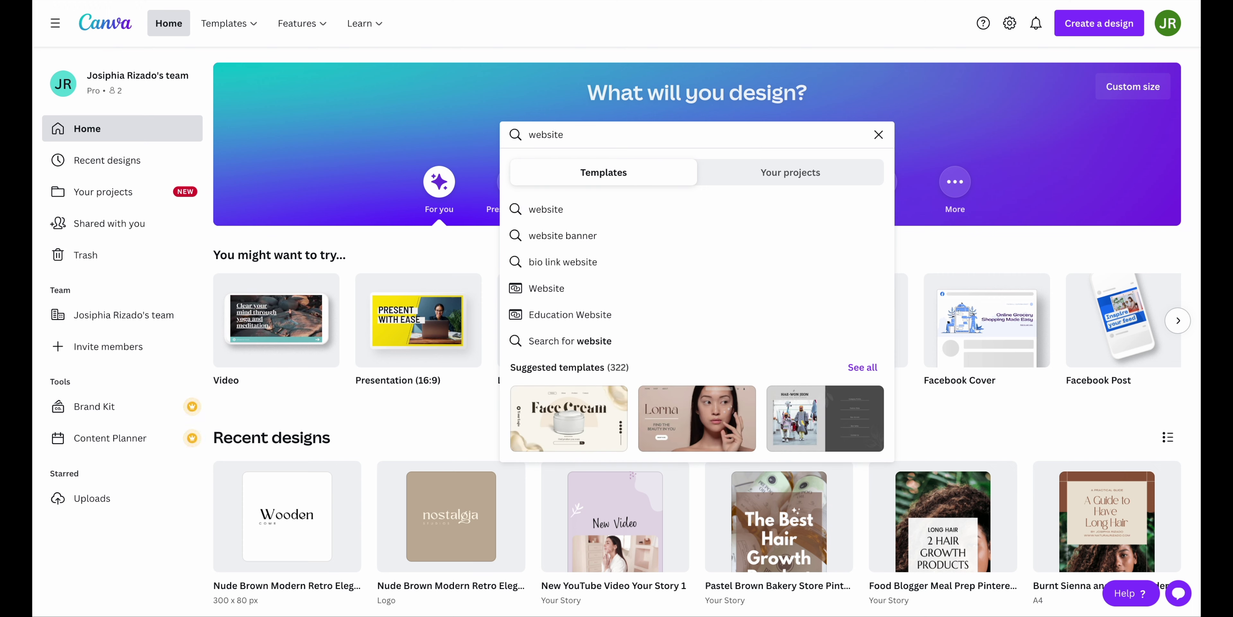
pyautogui.click(610, 235)
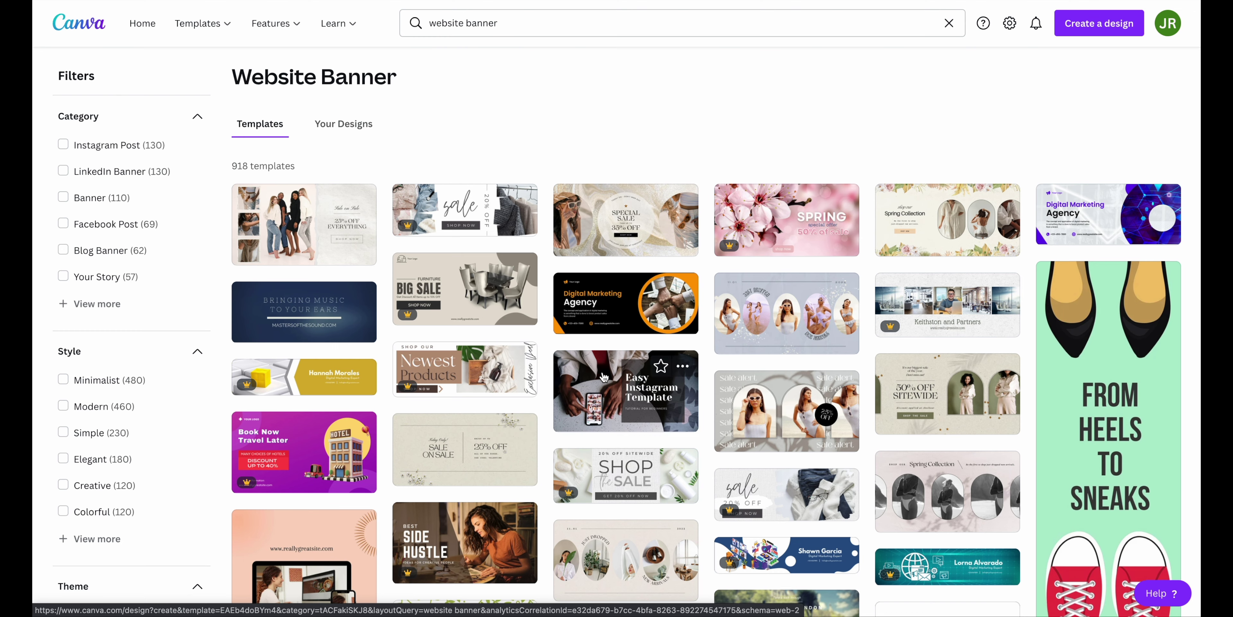
# Open the tan and brown 'Newest Products' website banner template from the results
pyautogui.scroll(-2, 604, 376)
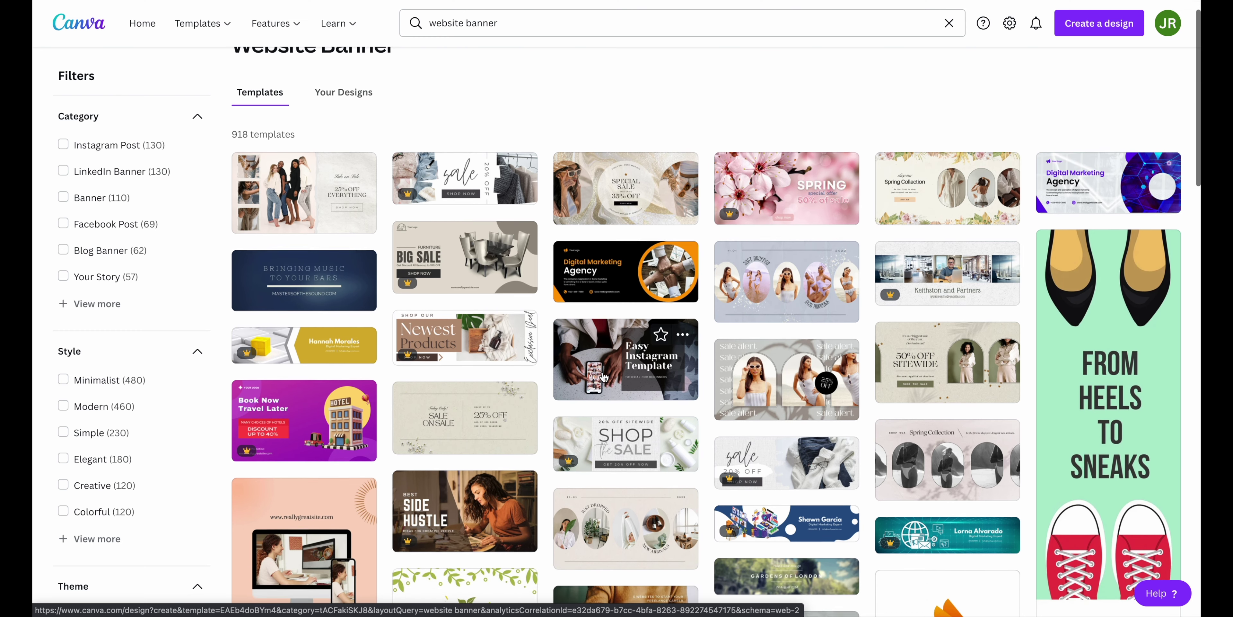
pyautogui.scroll(-1, 604, 377)
pyautogui.scroll(-1, 687, 384)
pyautogui.scroll(-10, 687, 382)
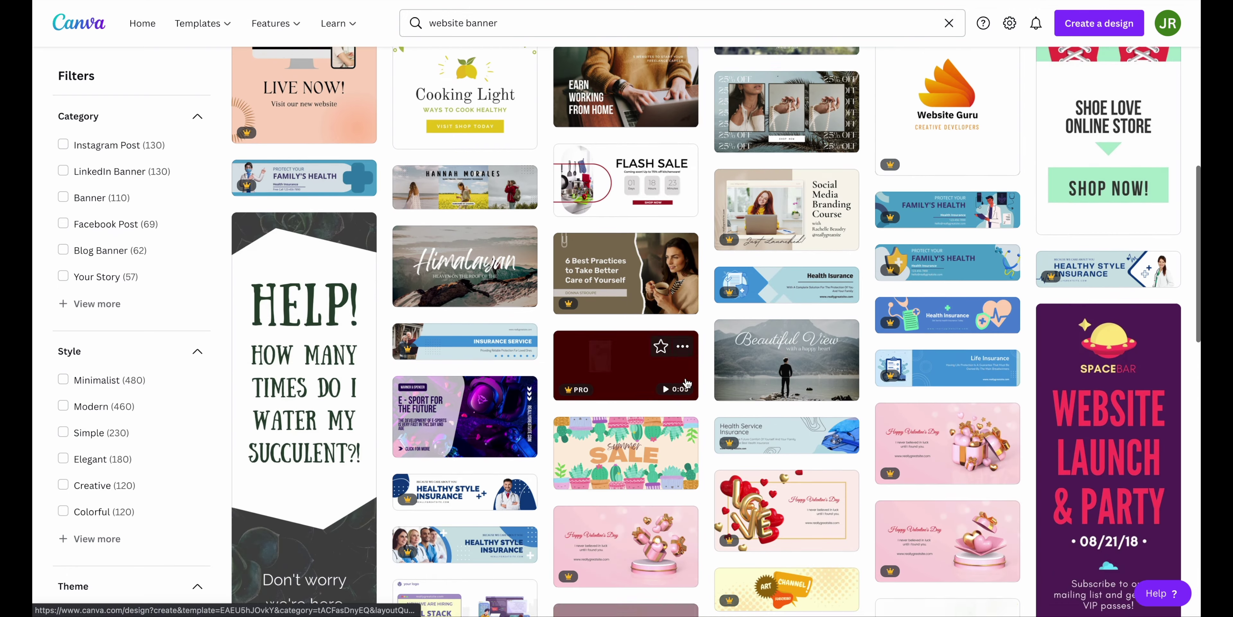
pyautogui.scroll(-6, 686, 378)
pyautogui.scroll(20, 475, 225)
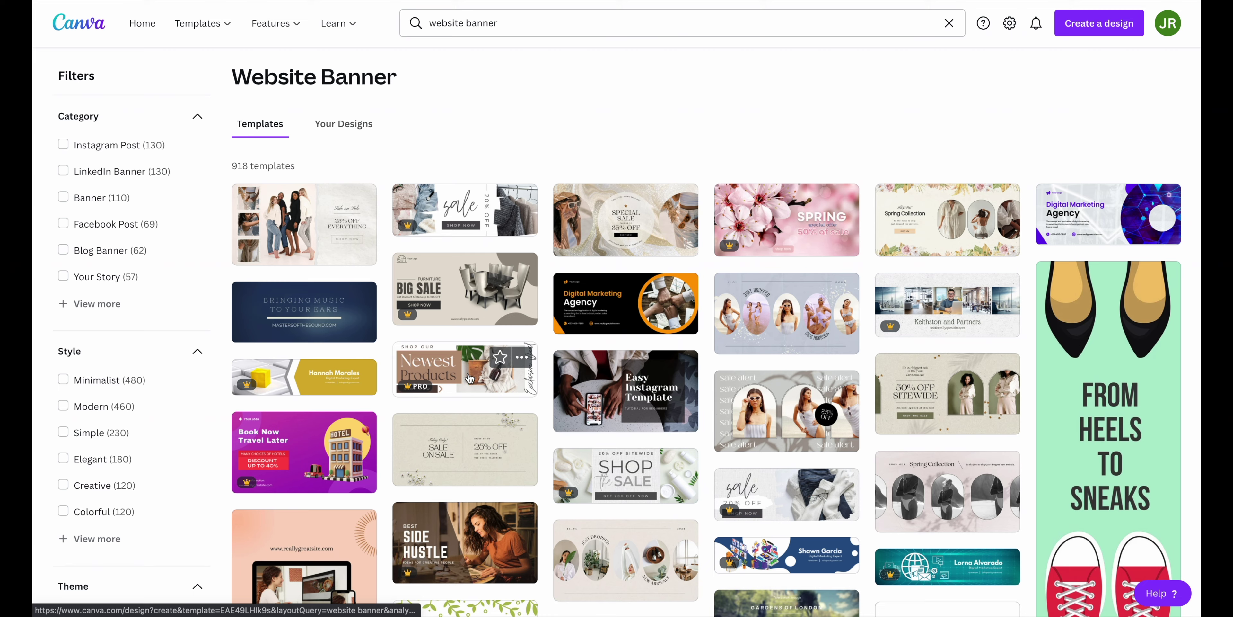
pyautogui.click(470, 376)
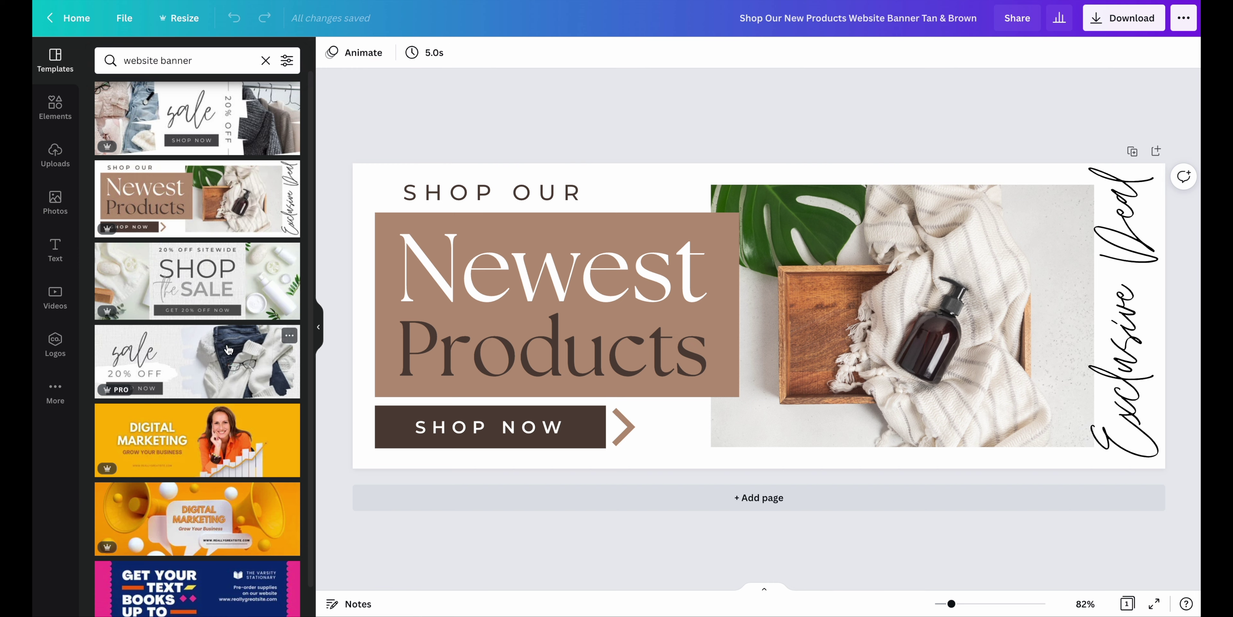
# Search the stock photos for 'long hair', replacing the earlier 'natural hair' search
pyautogui.scroll(-1, 211, 362)
pyautogui.scroll(1, 211, 361)
pyautogui.click(57, 209)
pyautogui.click(197, 58)
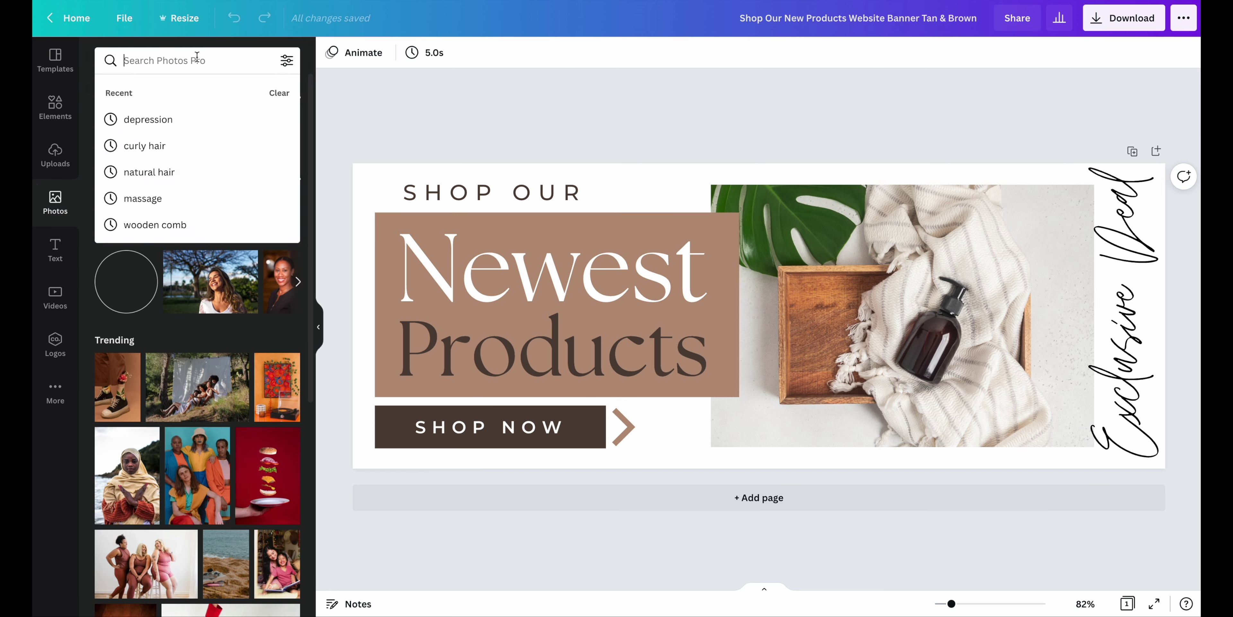
pyautogui.click(181, 173)
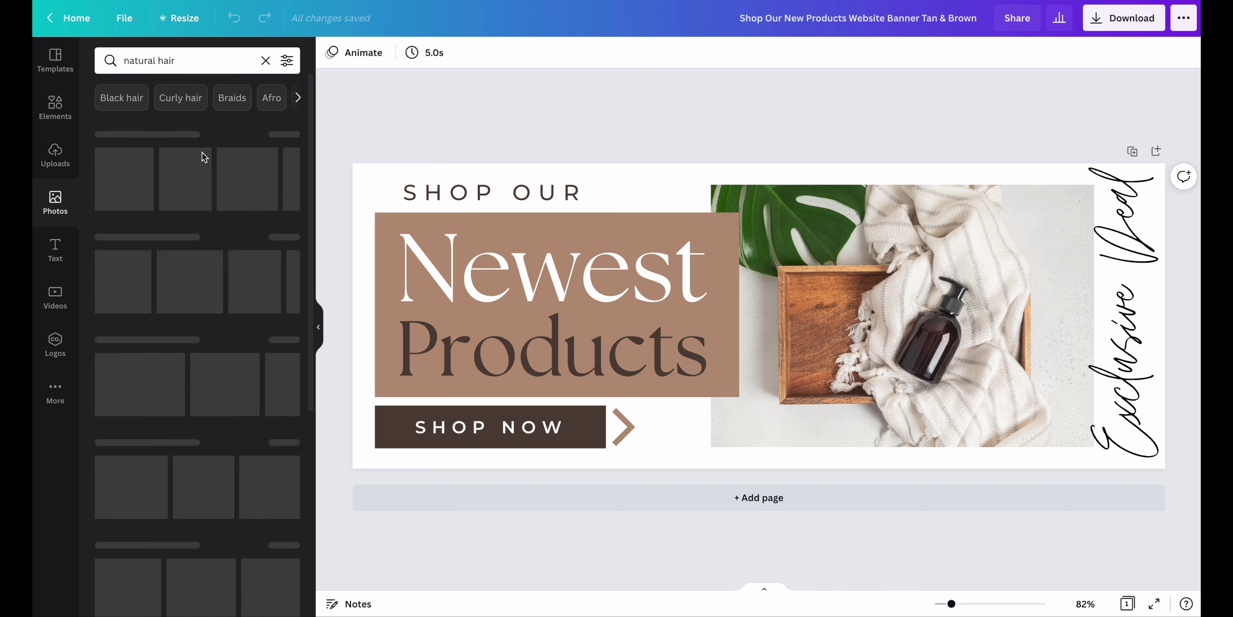
pyautogui.click(185, 61)
pyautogui.moveTo(182, 61); pyautogui.dragTo(117, 63)
pyautogui.write('lon')
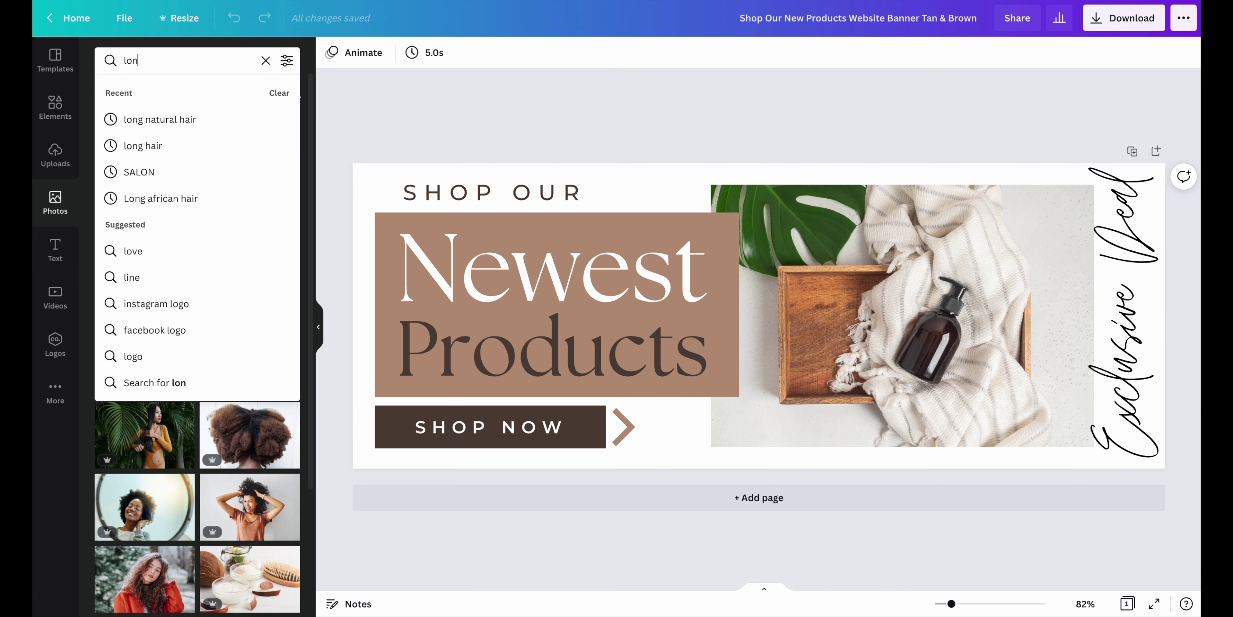
pyautogui.write('g hair')
pyautogui.press('Return')
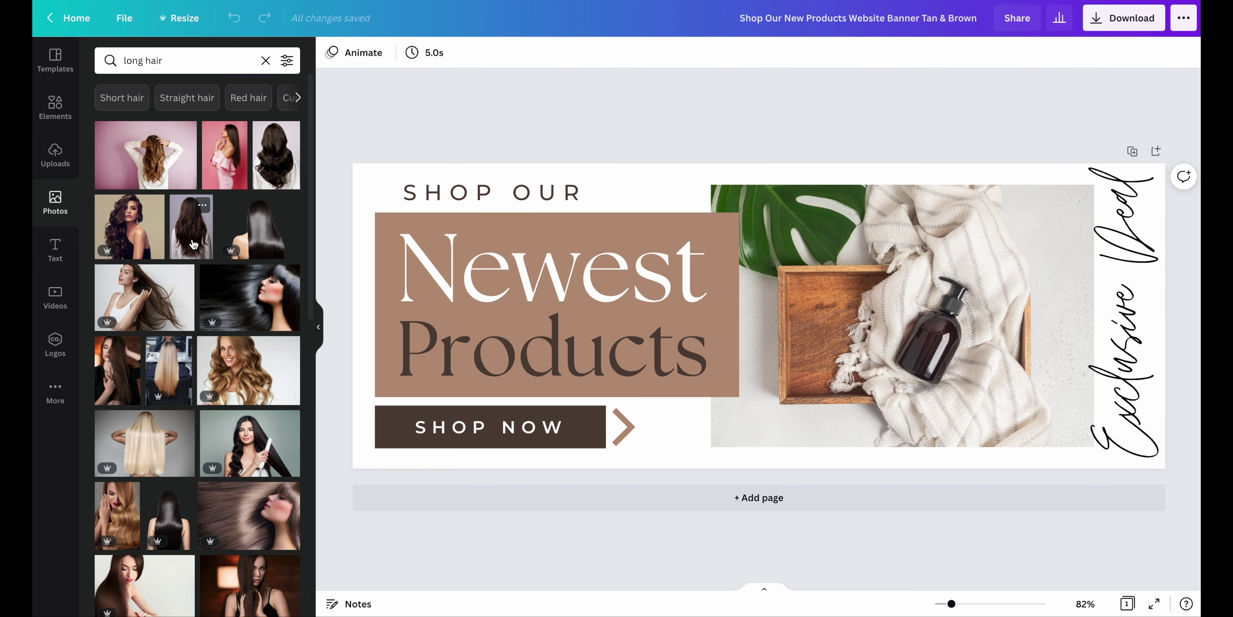
# Try several long-hair photos in the banner frame, settling on the woman with red curly hair
pyautogui.moveTo(194, 245); pyautogui.dragTo(1014, 229)
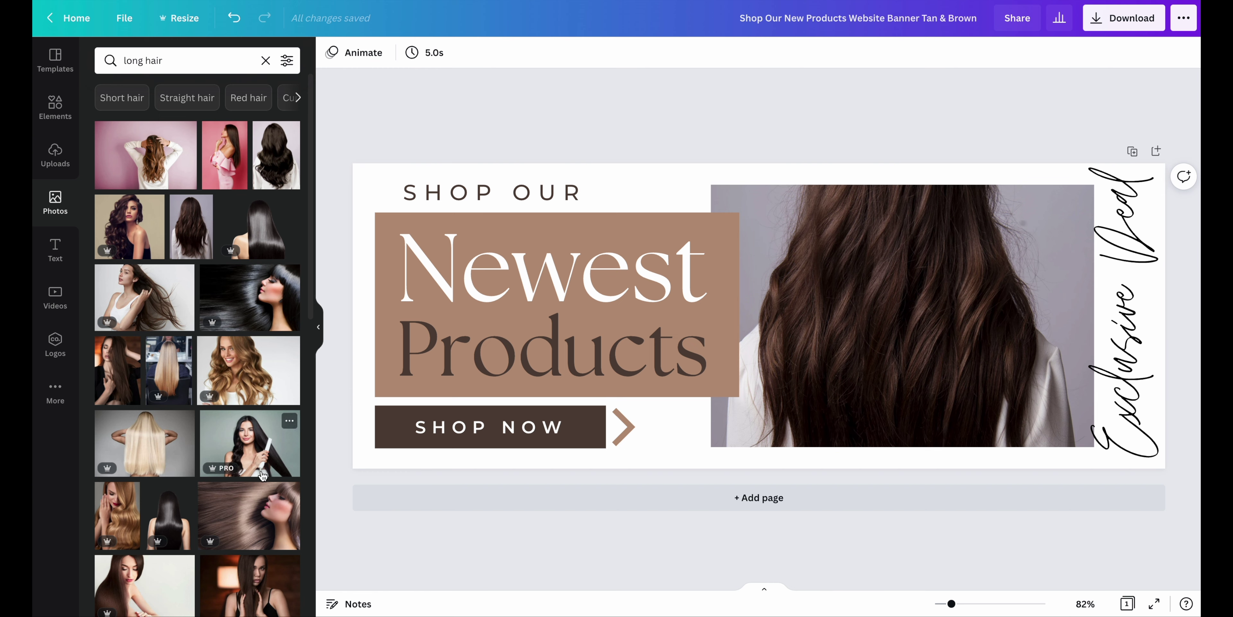
pyautogui.moveTo(251, 444); pyautogui.dragTo(954, 302)
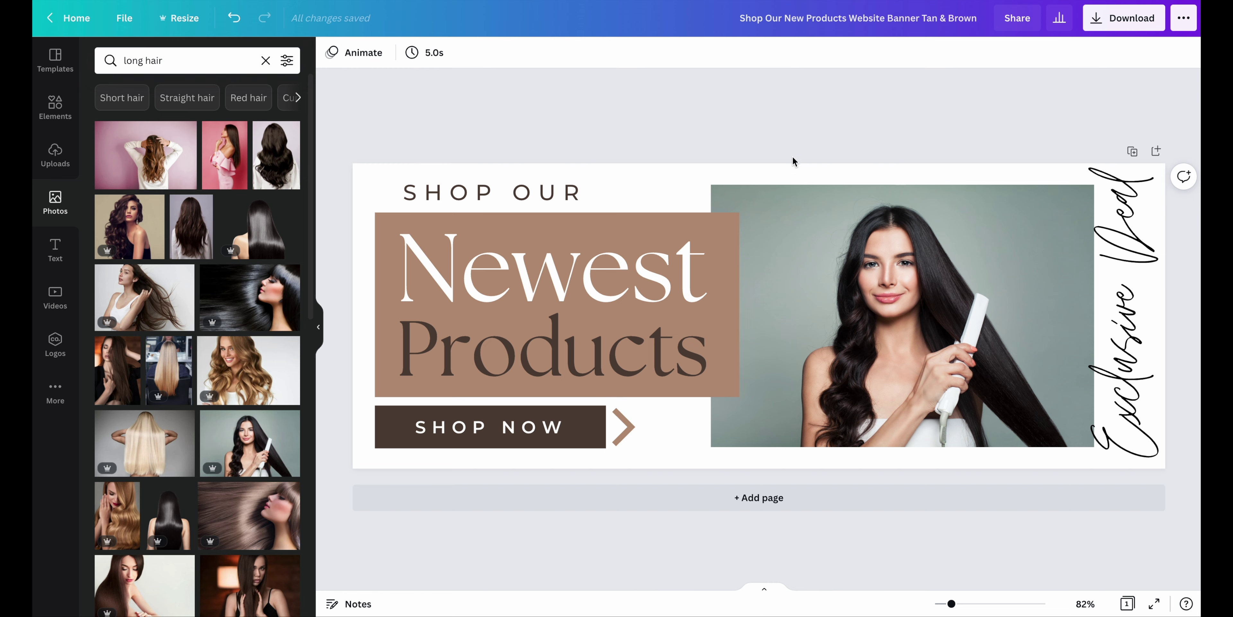
pyautogui.scroll(-2, 209, 487)
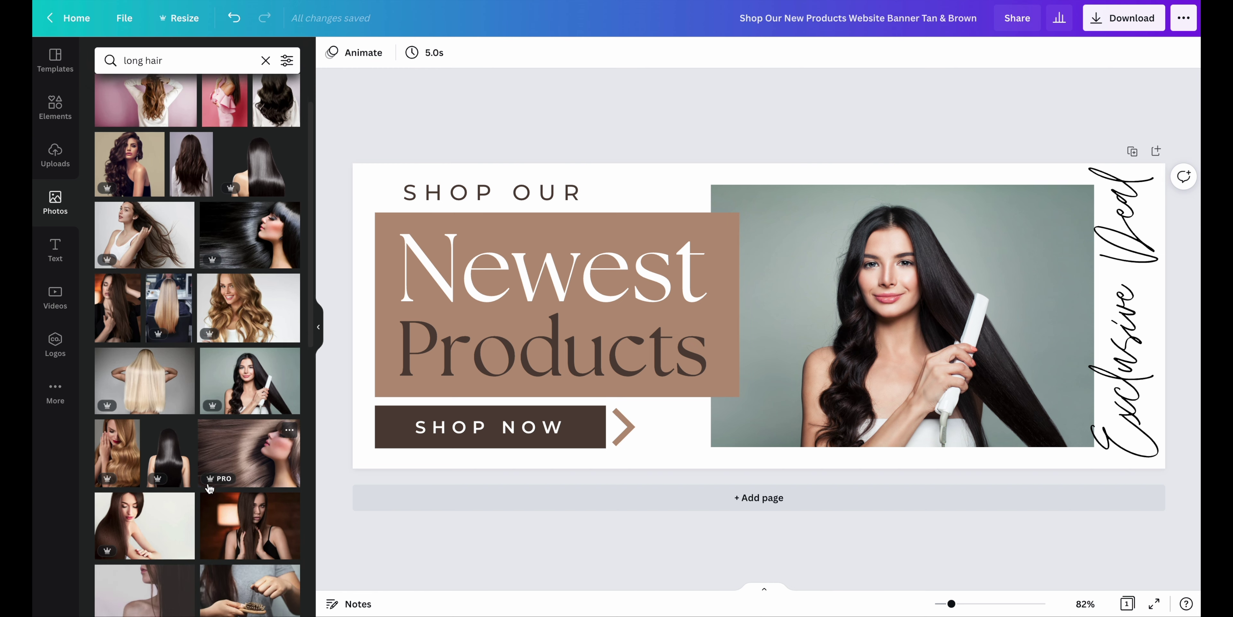
pyautogui.scroll(-1, 209, 488)
pyautogui.scroll(-2, 211, 488)
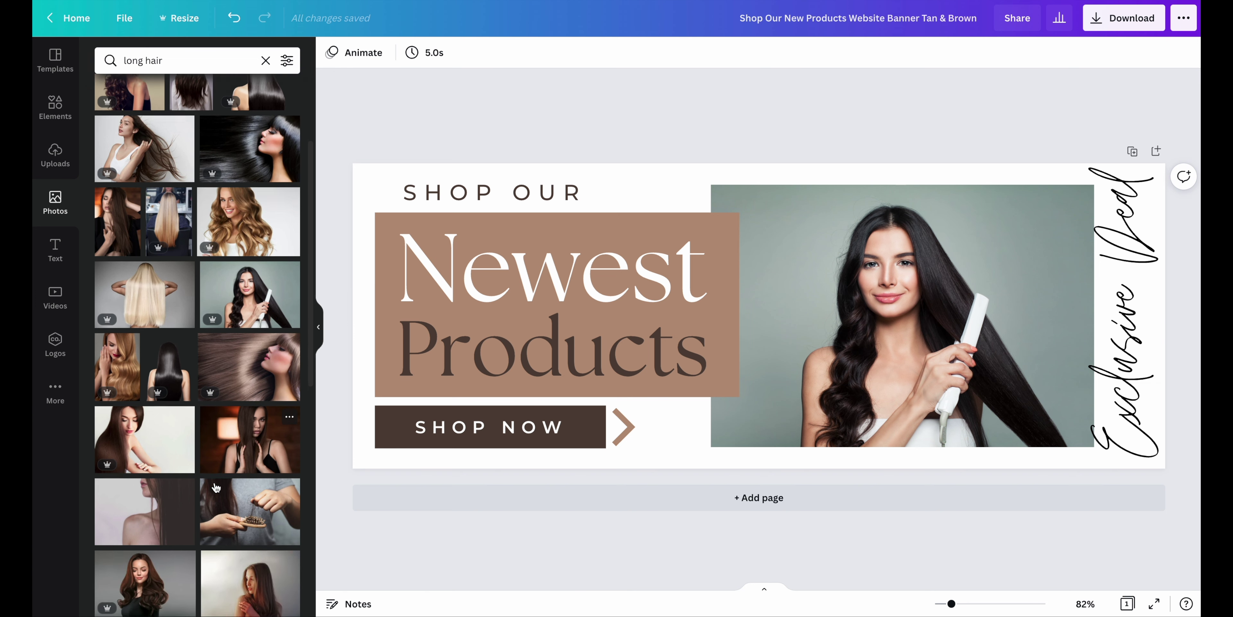
pyautogui.scroll(-6, 216, 488)
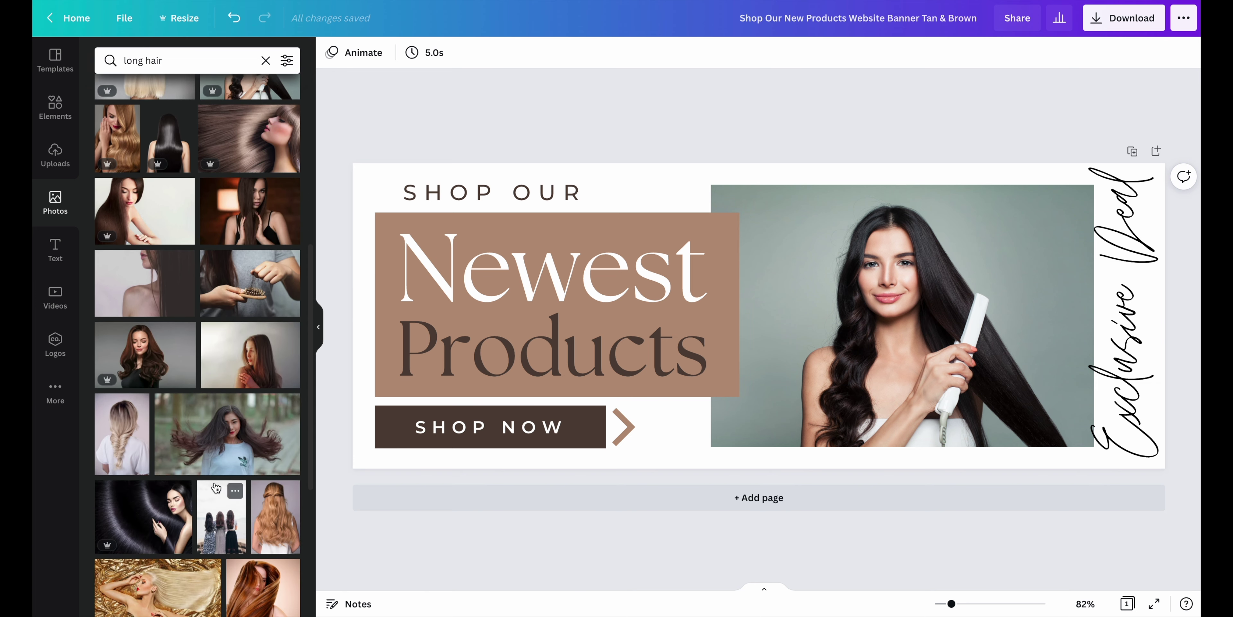
pyautogui.moveTo(146, 520); pyautogui.dragTo(994, 194)
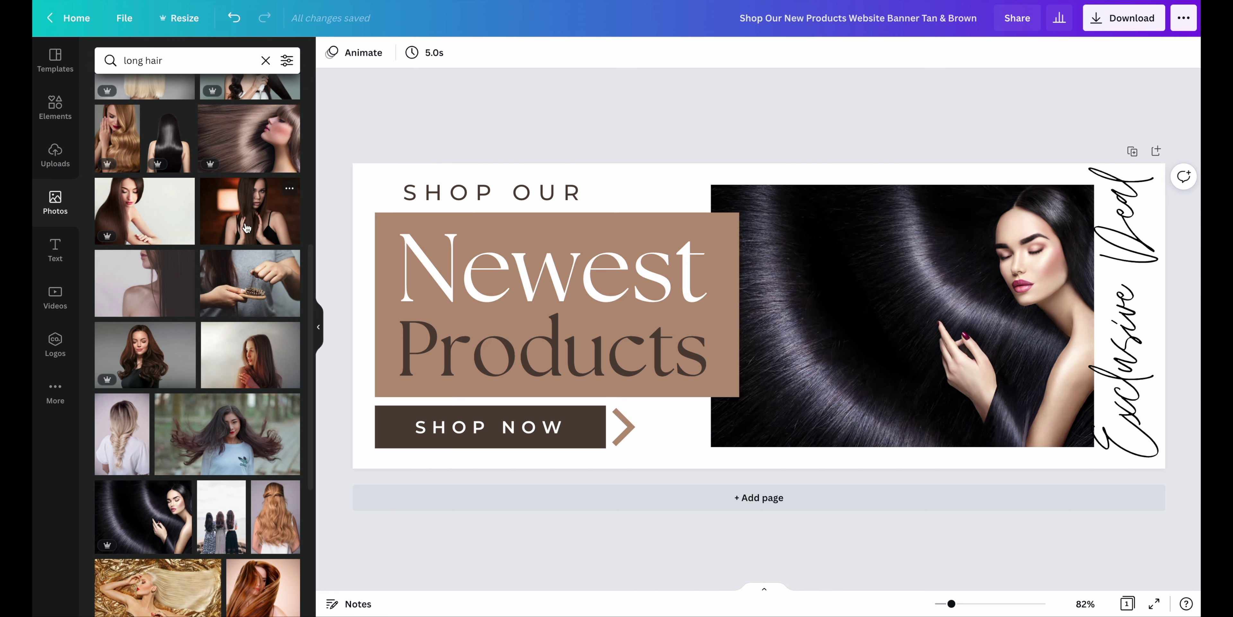
pyautogui.scroll(-3, 192, 406)
pyautogui.moveTo(264, 430); pyautogui.dragTo(799, 265)
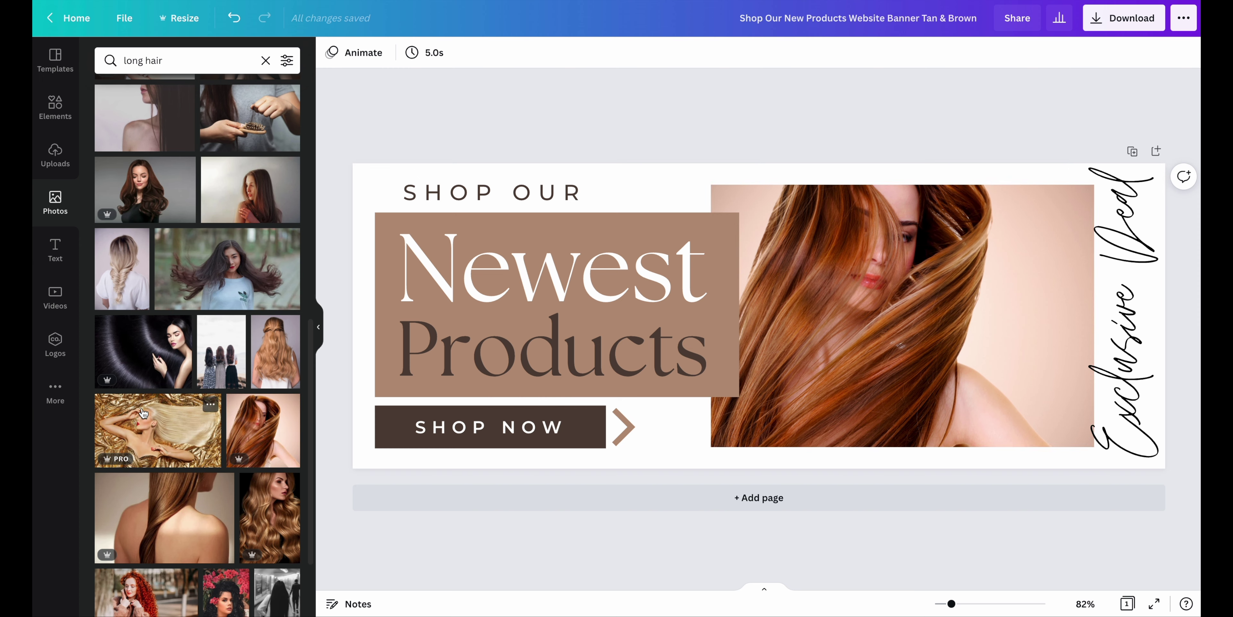
pyautogui.scroll(-5, 144, 413)
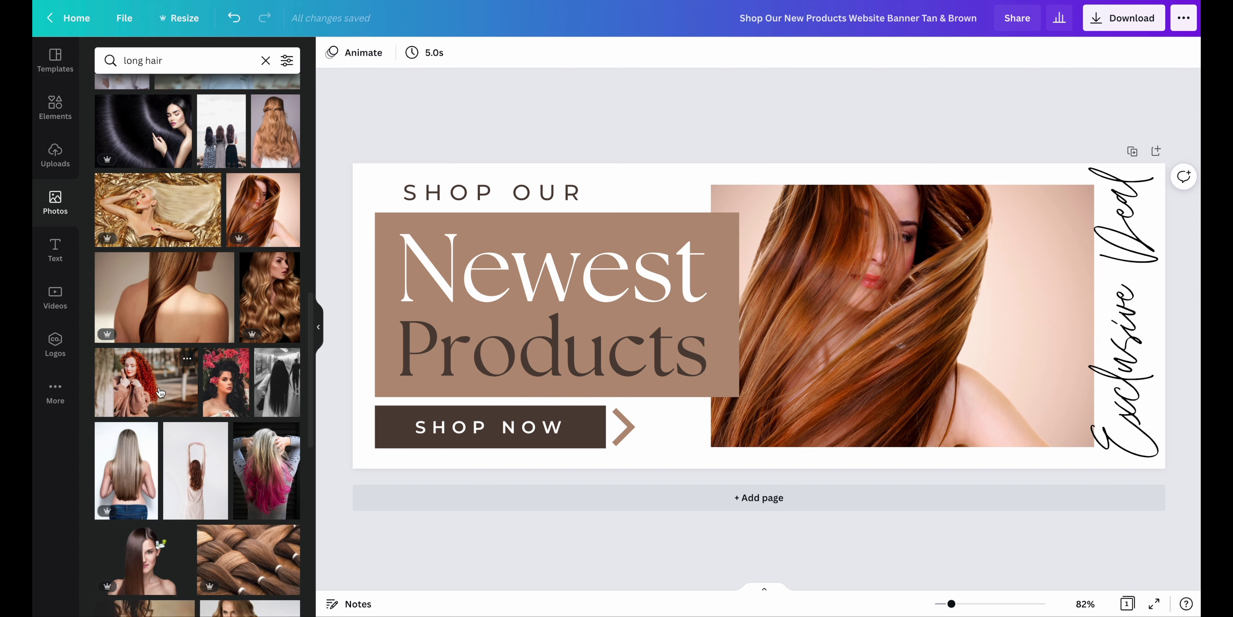
pyautogui.moveTo(160, 392); pyautogui.dragTo(835, 265)
pyautogui.click(519, 276)
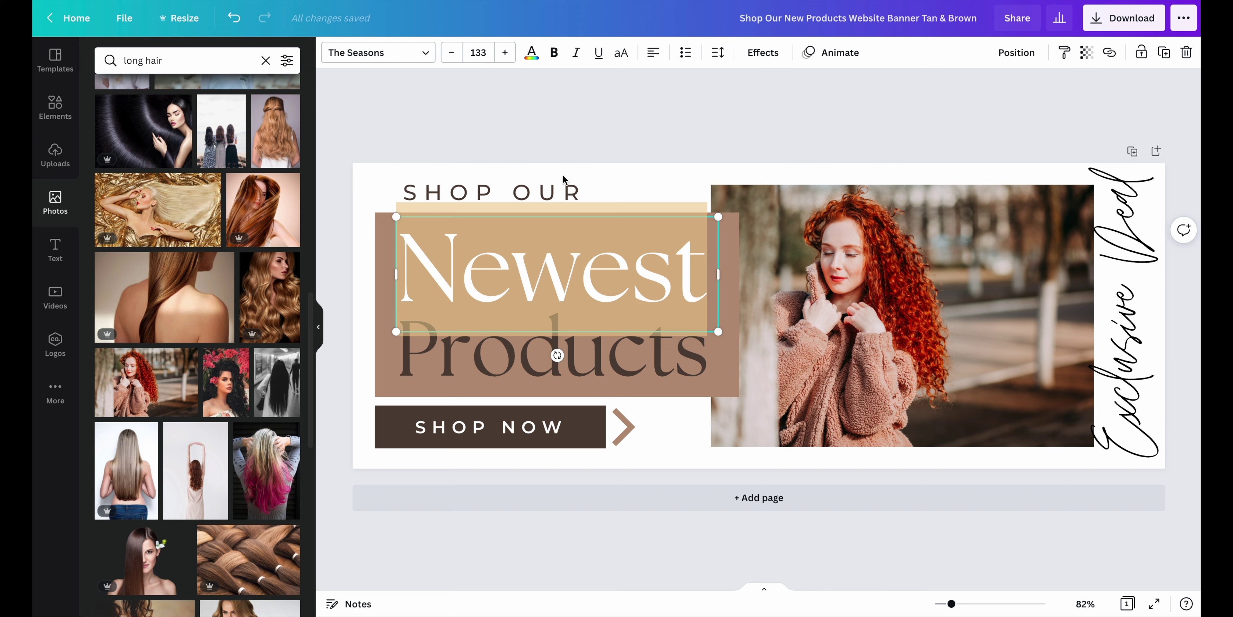
# Change the headline from 'Newest Products' to 'Natural Is Better'
pyautogui.scroll(-10, 173, 392)
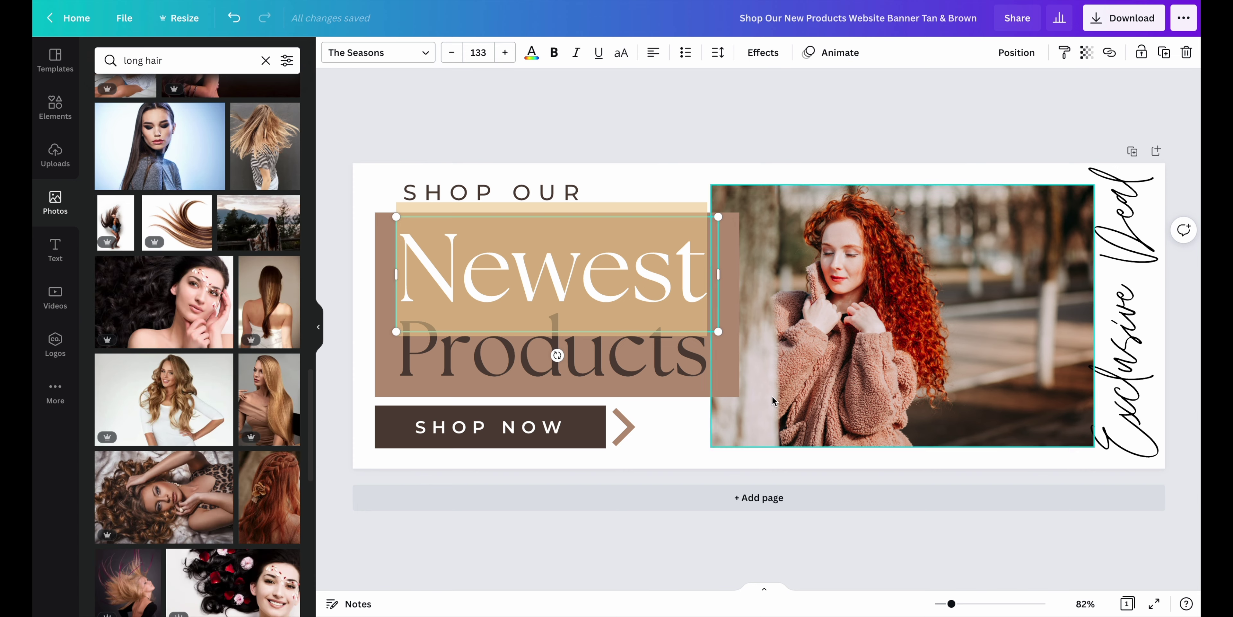
pyautogui.click(646, 115)
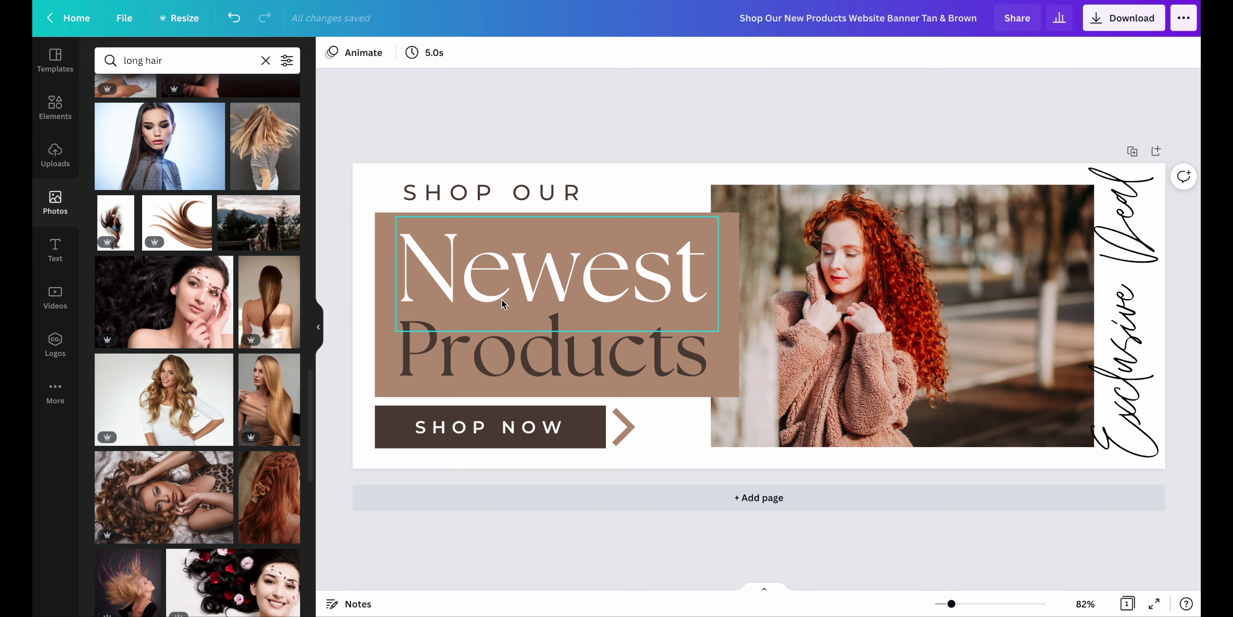
pyautogui.doubleClick(499, 320)
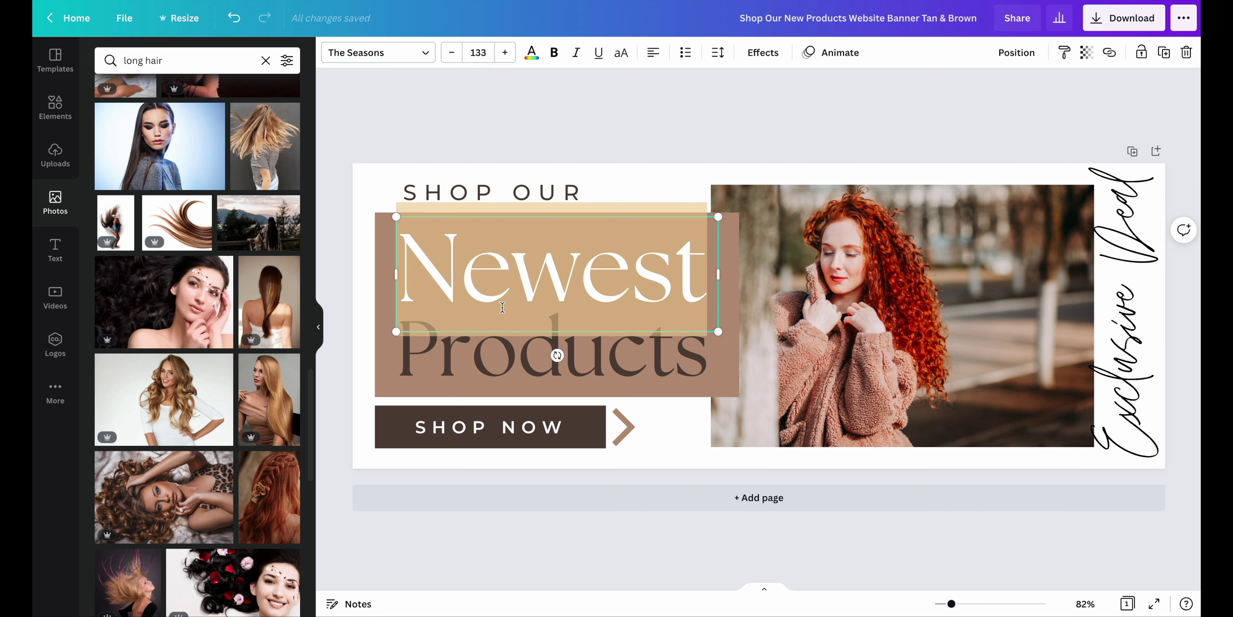
pyautogui.write('Nature')
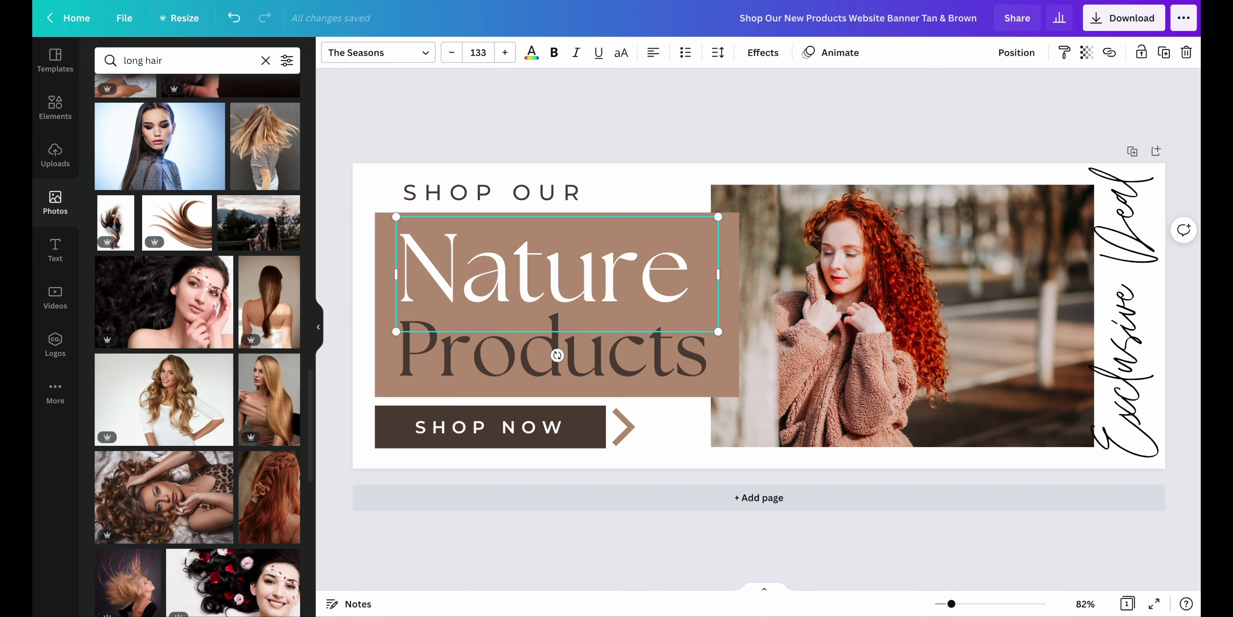
pyautogui.press('BackSpace')
pyautogui.write('al')
pyautogui.press('Escape')
pyautogui.press('Tab')
pyautogui.press('Return')
pyautogui.write('Is Bett')
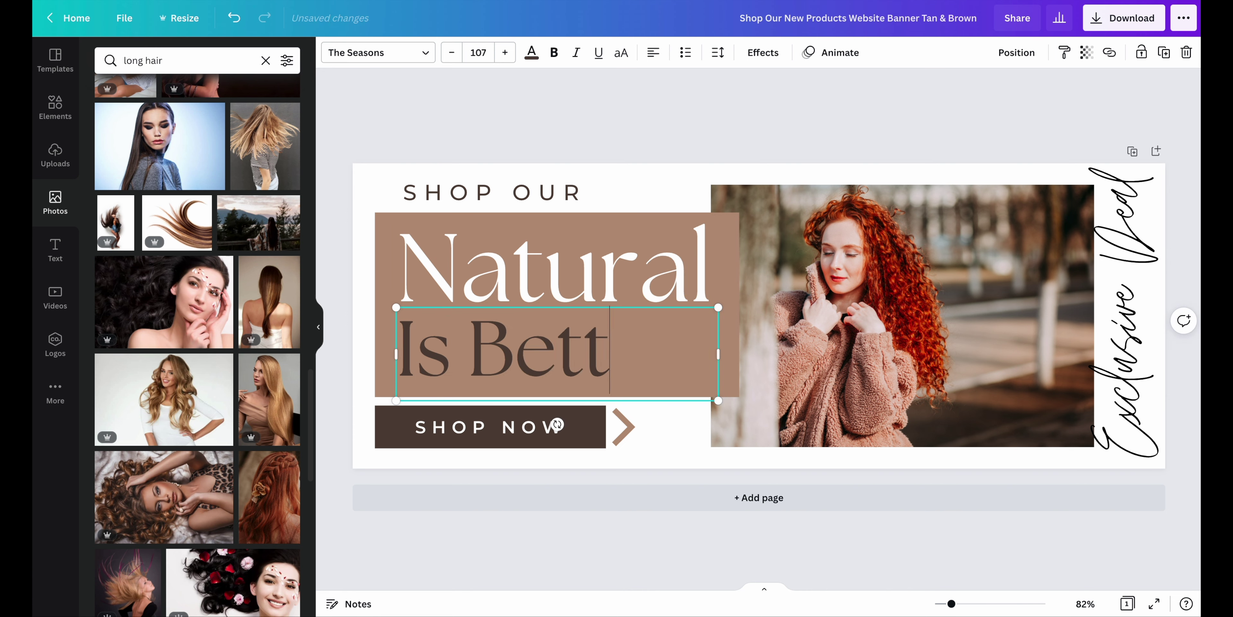
pyautogui.write('er')
# Rewrite the 'SHOP OUR' tagline as 'YOU DECEIVE BETTER' and shrink its font size
pyautogui.click(479, 191)
pyautogui.click(479, 191)
pyautogui.write('YOU DECEIVE BETTER')
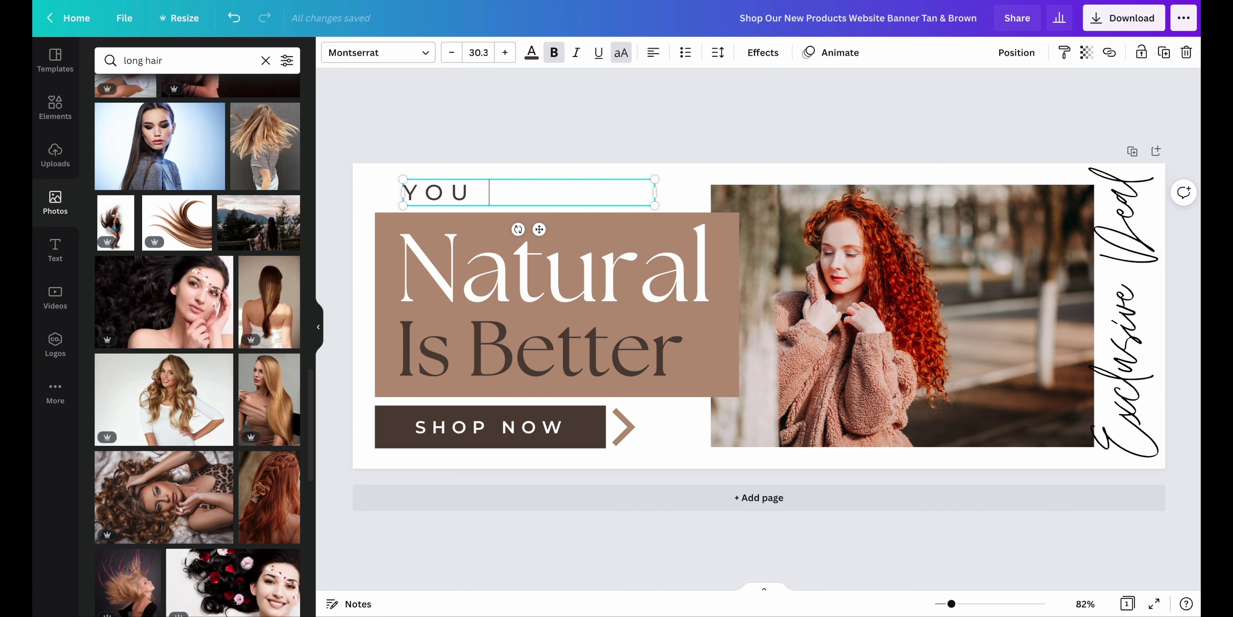
pyautogui.click(450, 52)
pyautogui.click(450, 52)
pyautogui.click(450, 52)
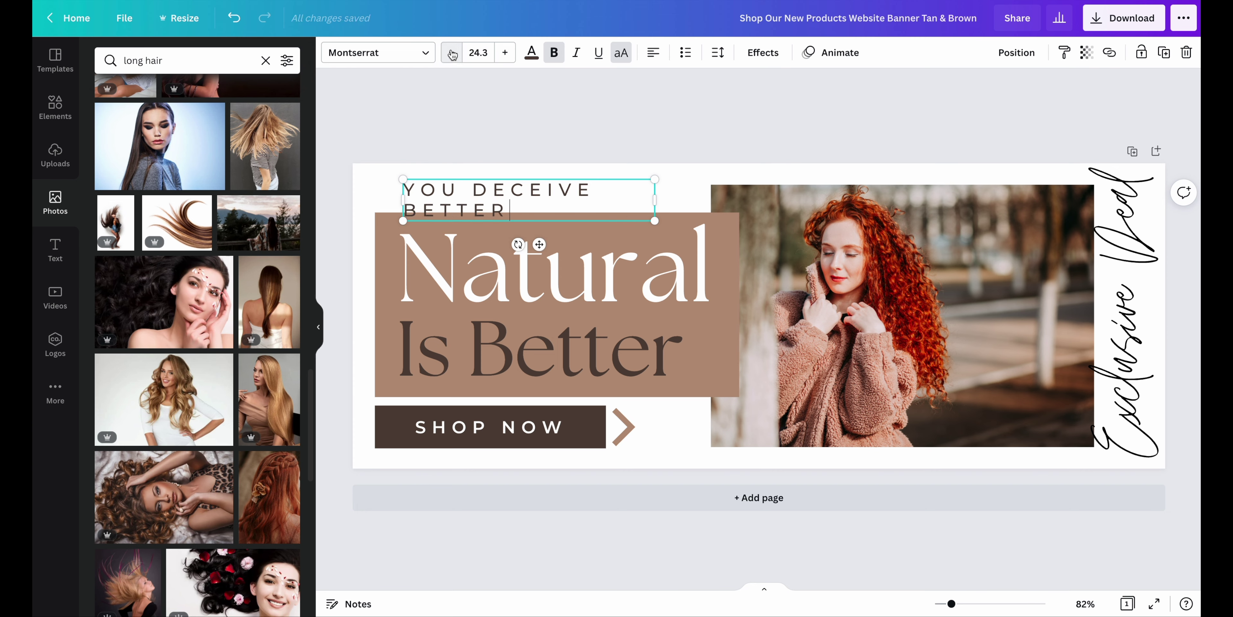
pyautogui.click(450, 52)
pyautogui.click(450, 52)
pyautogui.click(450, 52)
pyautogui.click(616, 125)
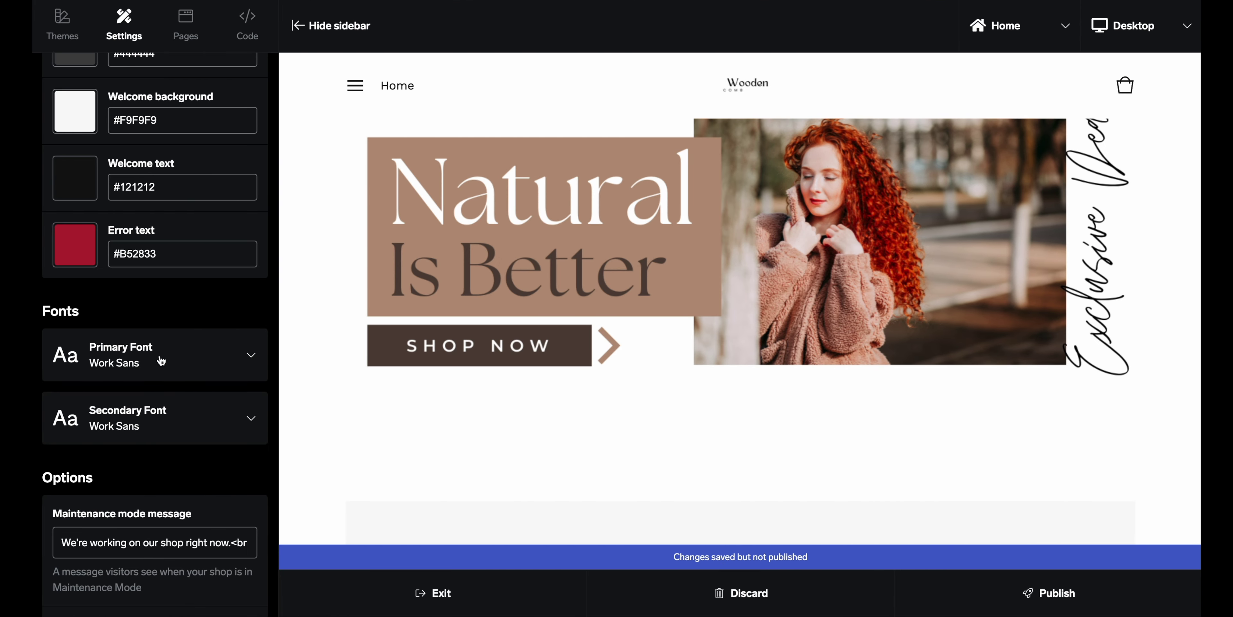
pyautogui.scroll(-2, 158, 441)
# Enter 'Your Hair Deserve The Best. Ditch The Plastic And Go Vegan' as the welcome message
pyautogui.scroll(-2, 158, 443)
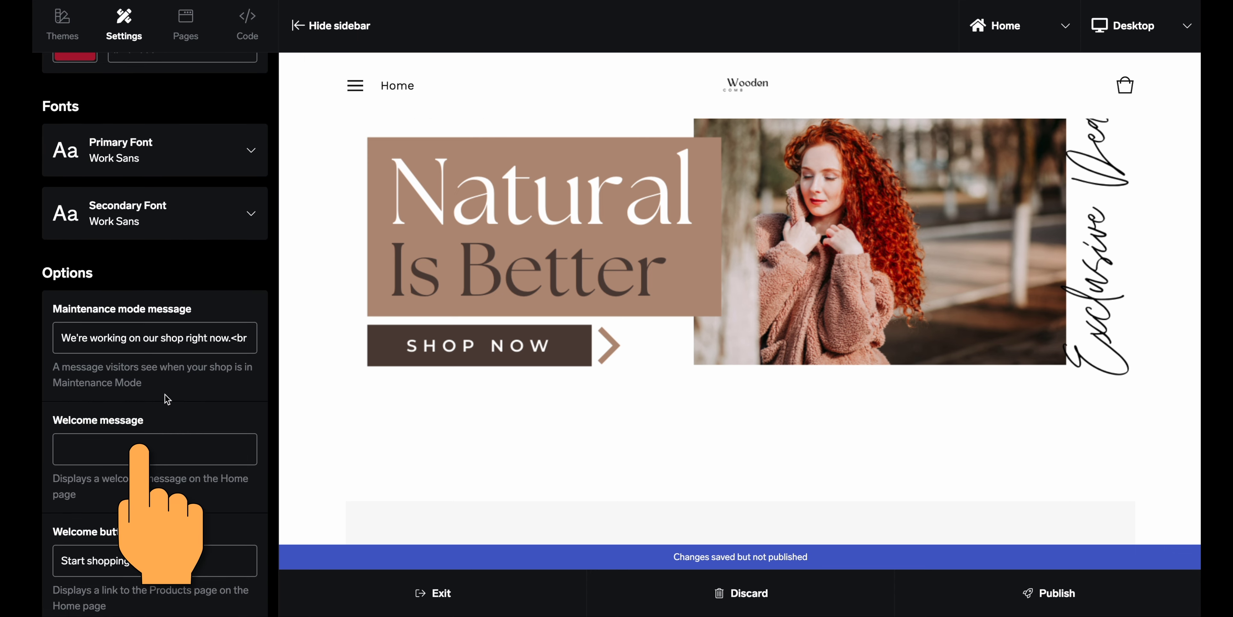
pyautogui.scroll(-2, 175, 390)
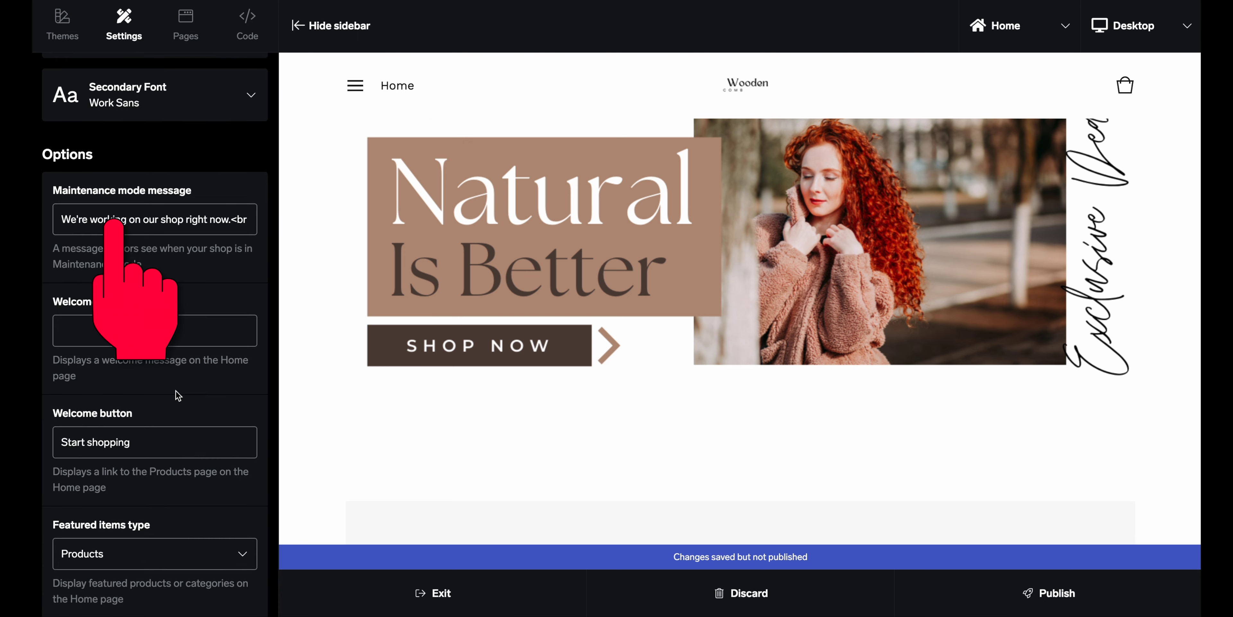
pyautogui.click(139, 330)
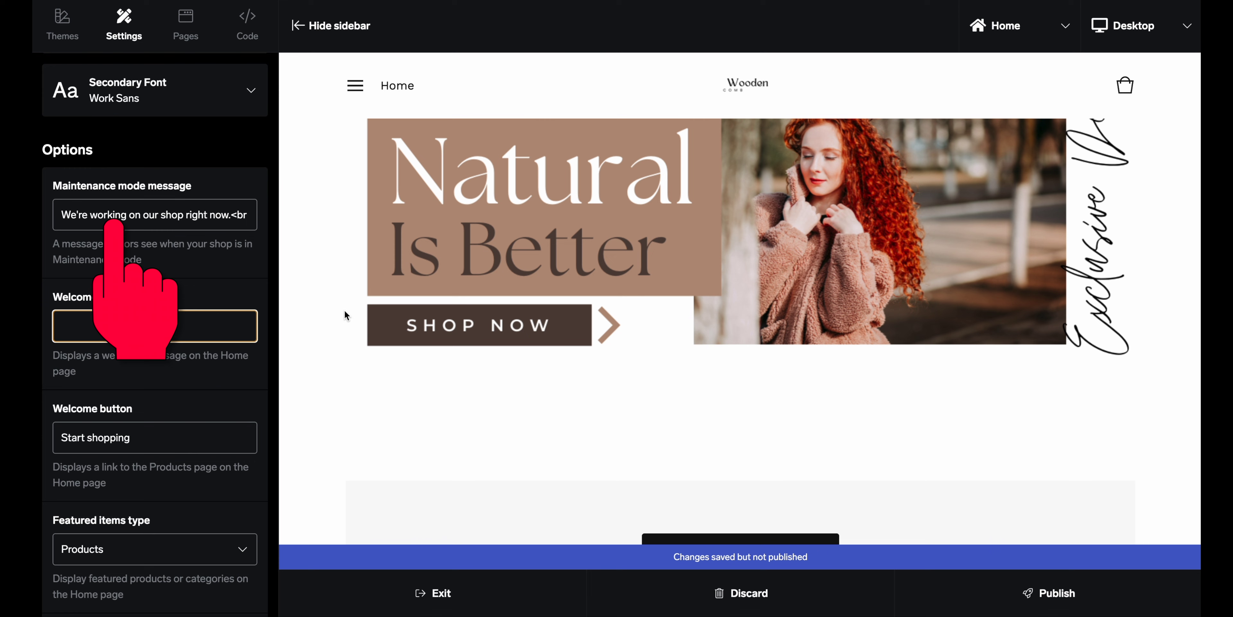
pyautogui.write('Your Hair ')
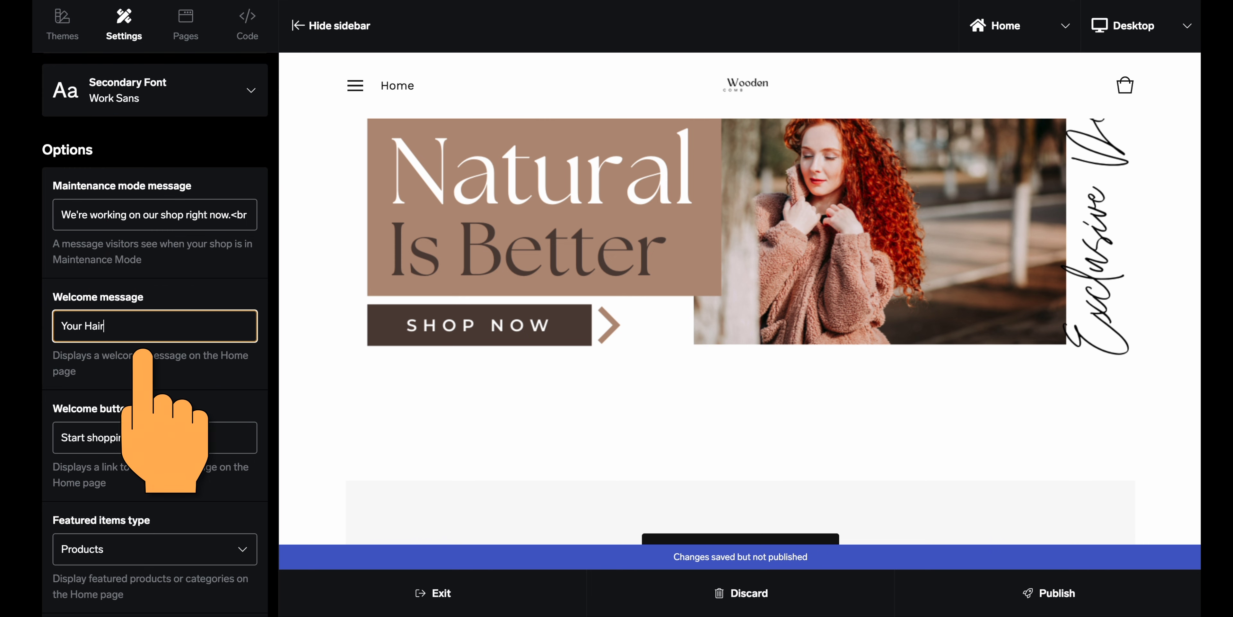
pyautogui.write('De')
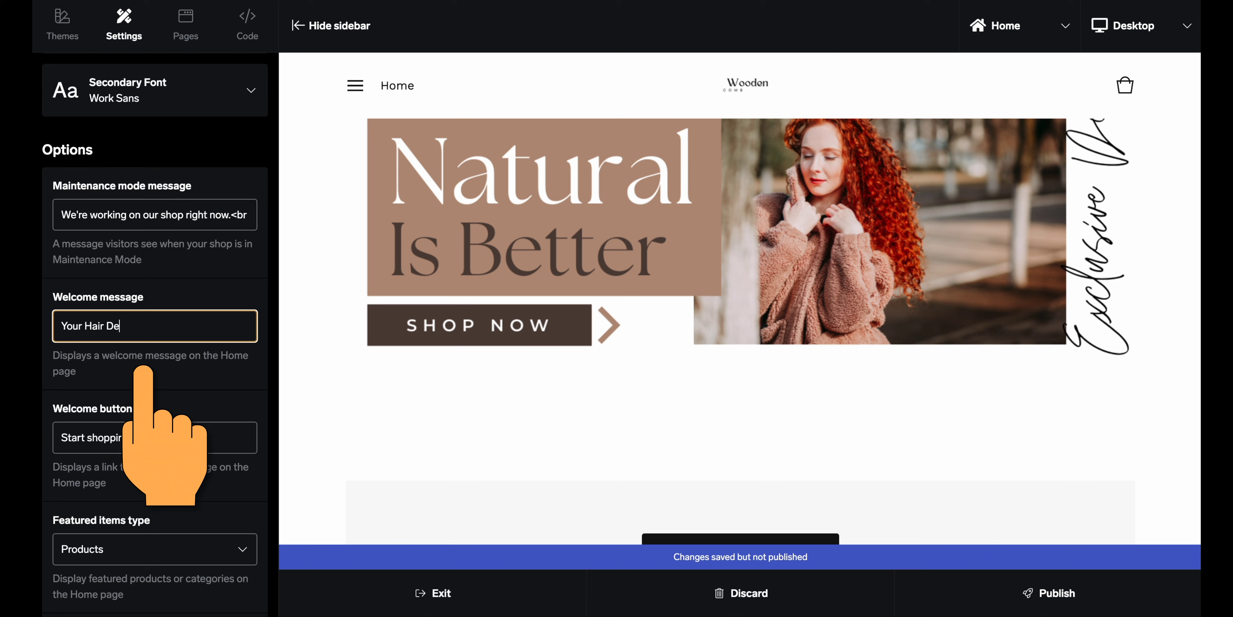
pyautogui.write('serve')
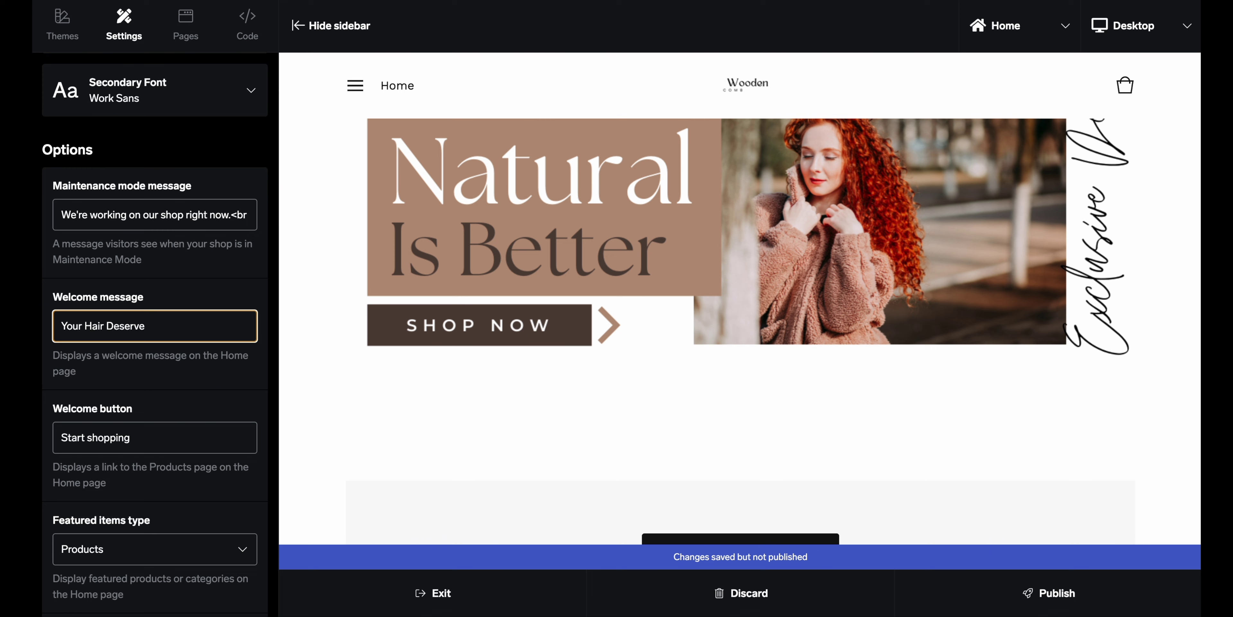
pyautogui.write(' The Best. Ditch The Plastic And Go Vegan')
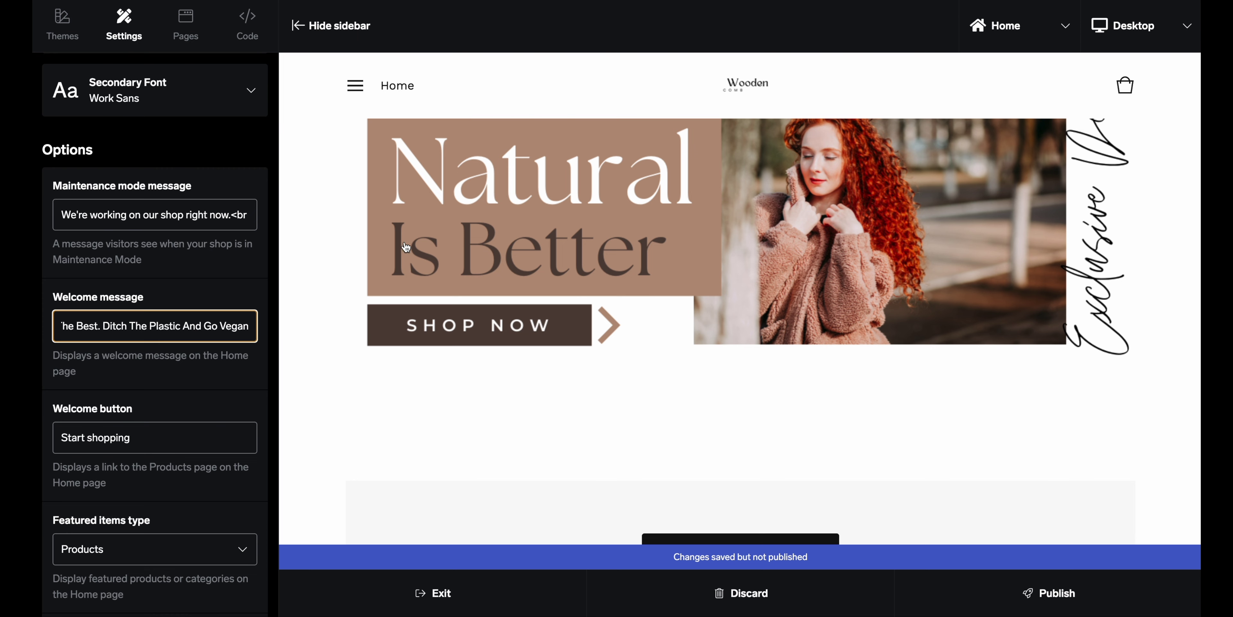
# Add the missing 's' to 'Deserve' and 'Plastic' in the welcome message and apply it
pyautogui.scroll(-4, 532, 381)
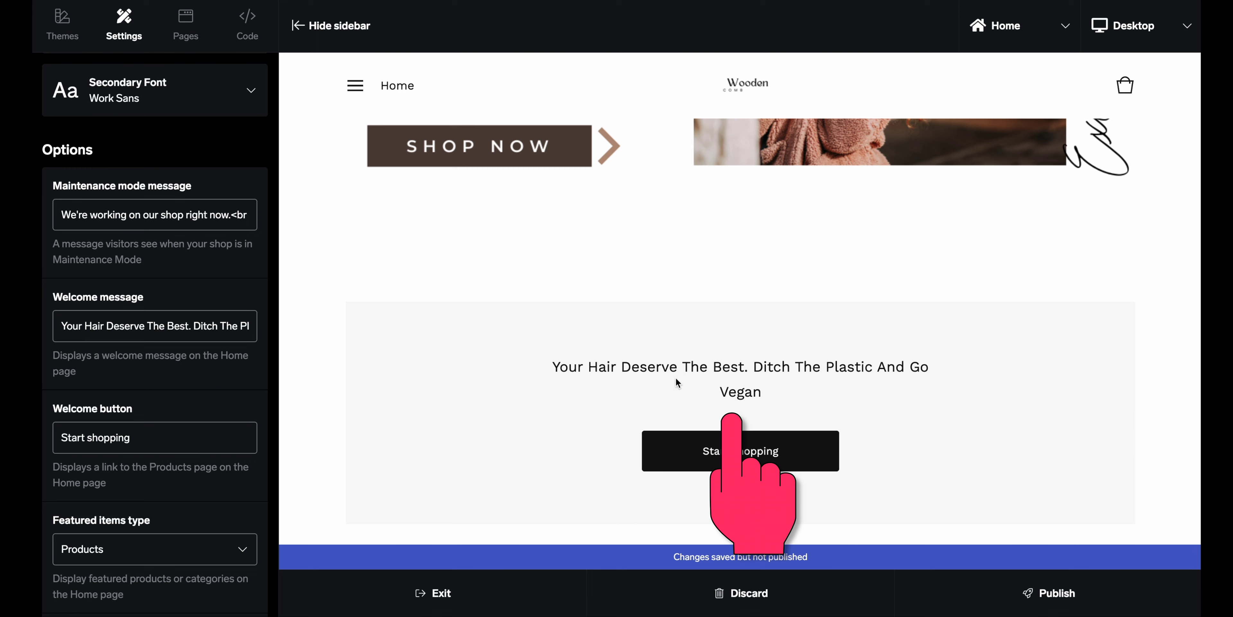
pyautogui.click(143, 328)
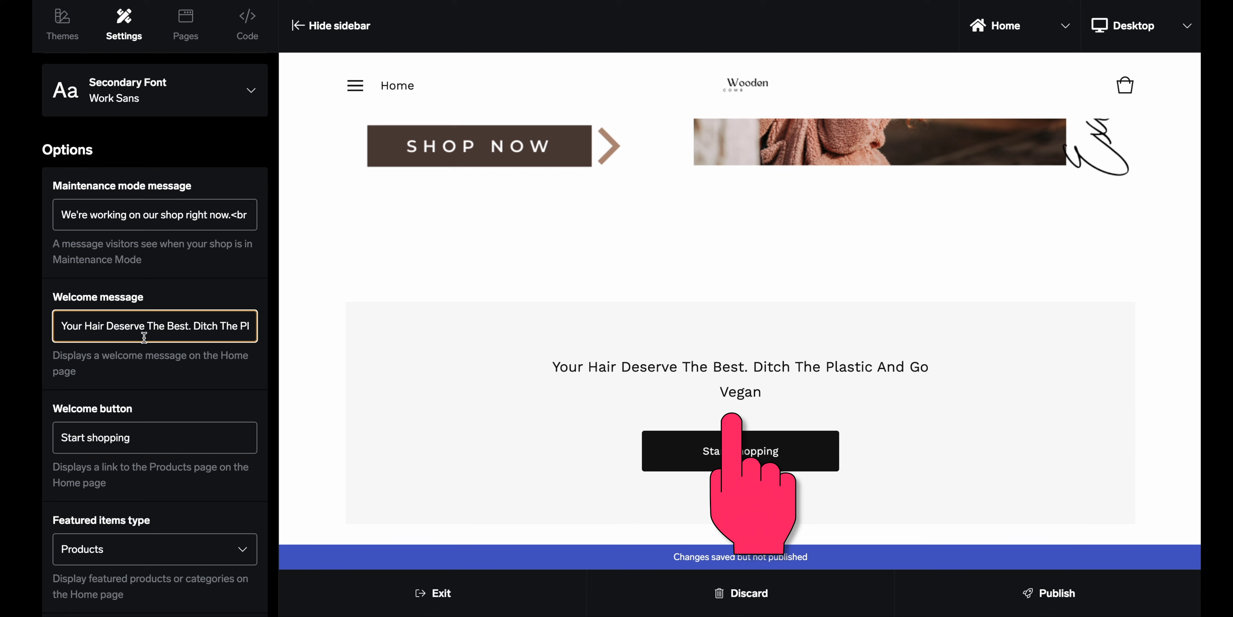
pyautogui.write('s')
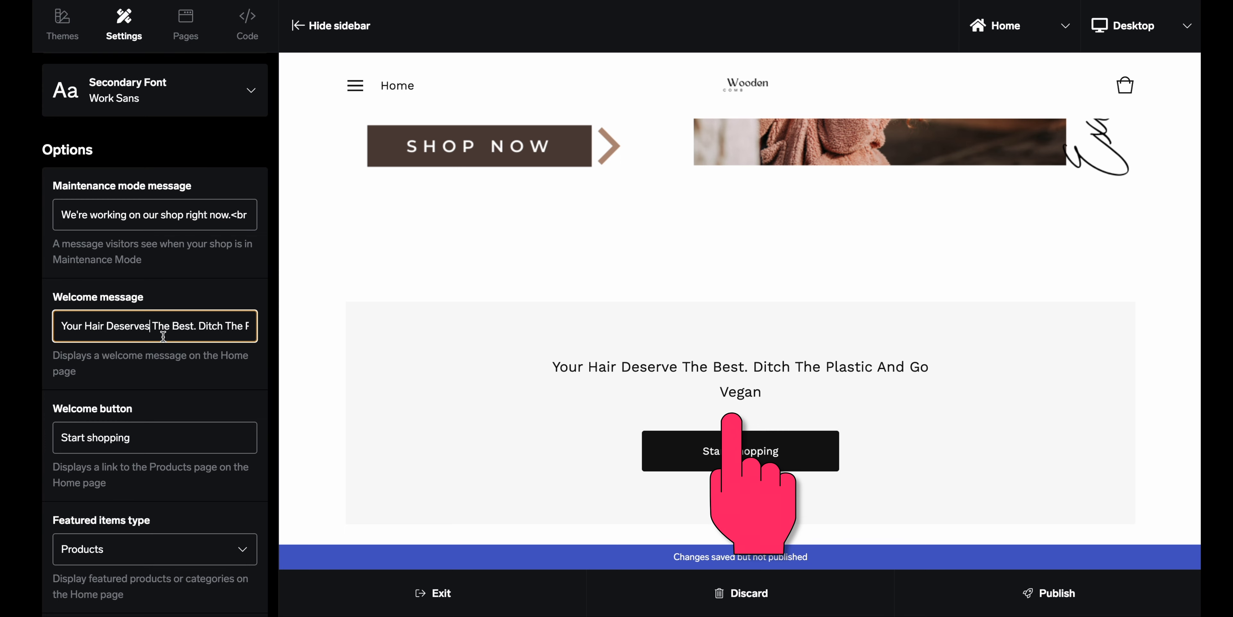
pyautogui.click(211, 386)
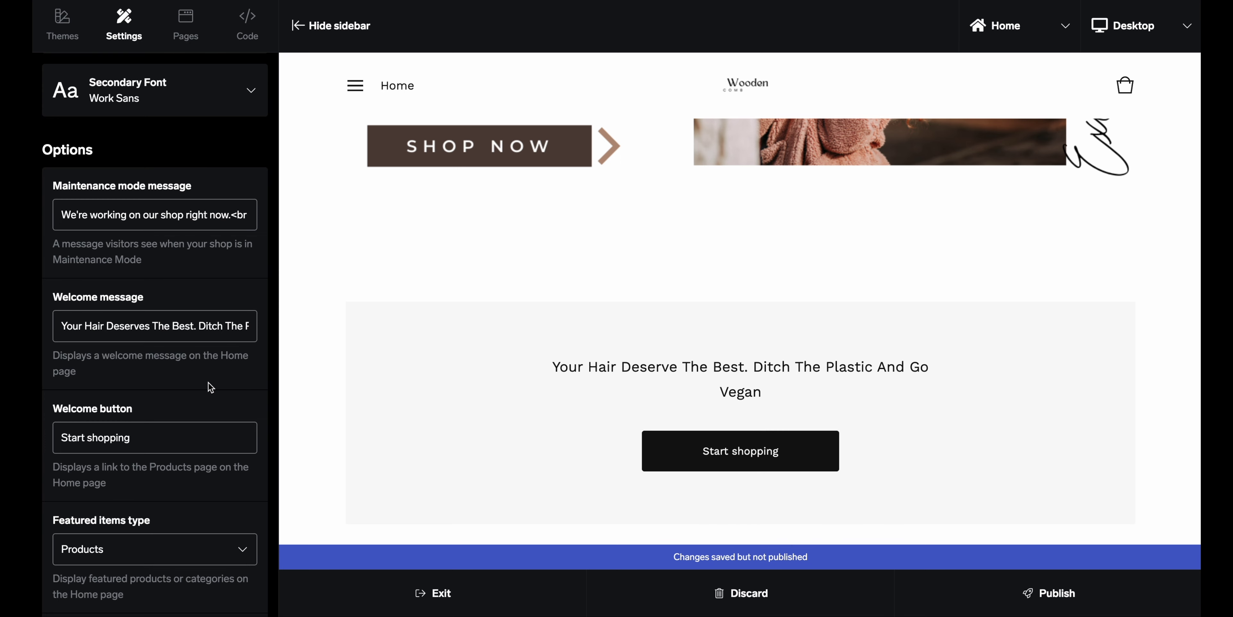
pyautogui.scroll(-2, 421, 388)
pyautogui.click(198, 327)
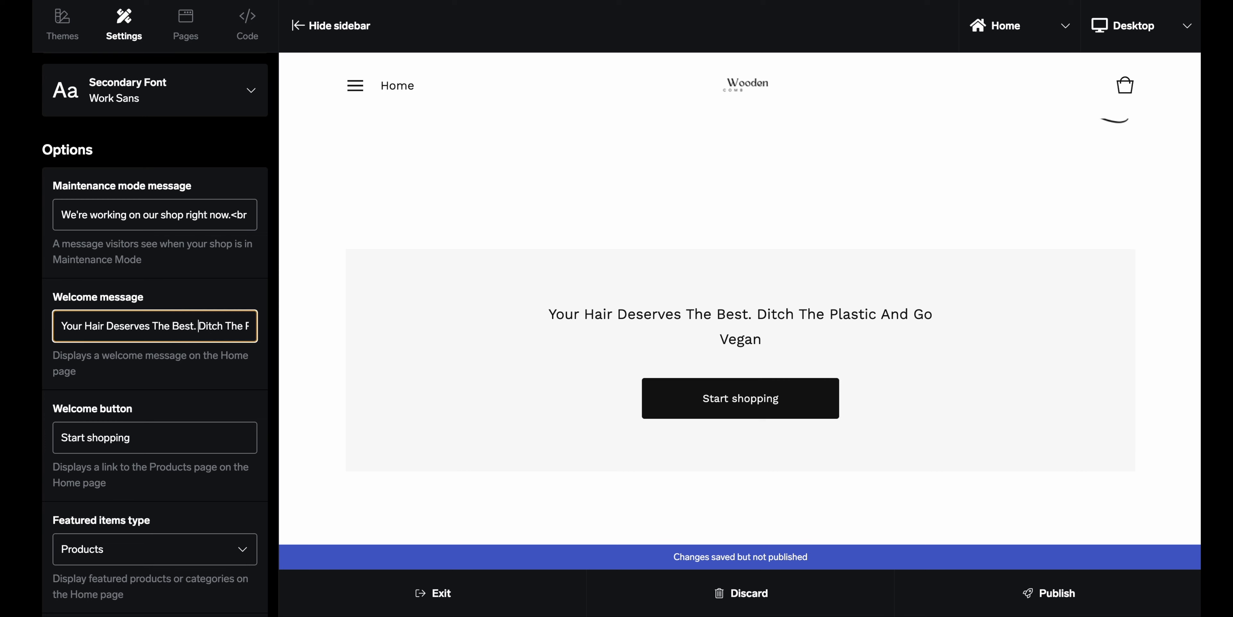
pyautogui.click(474, 304)
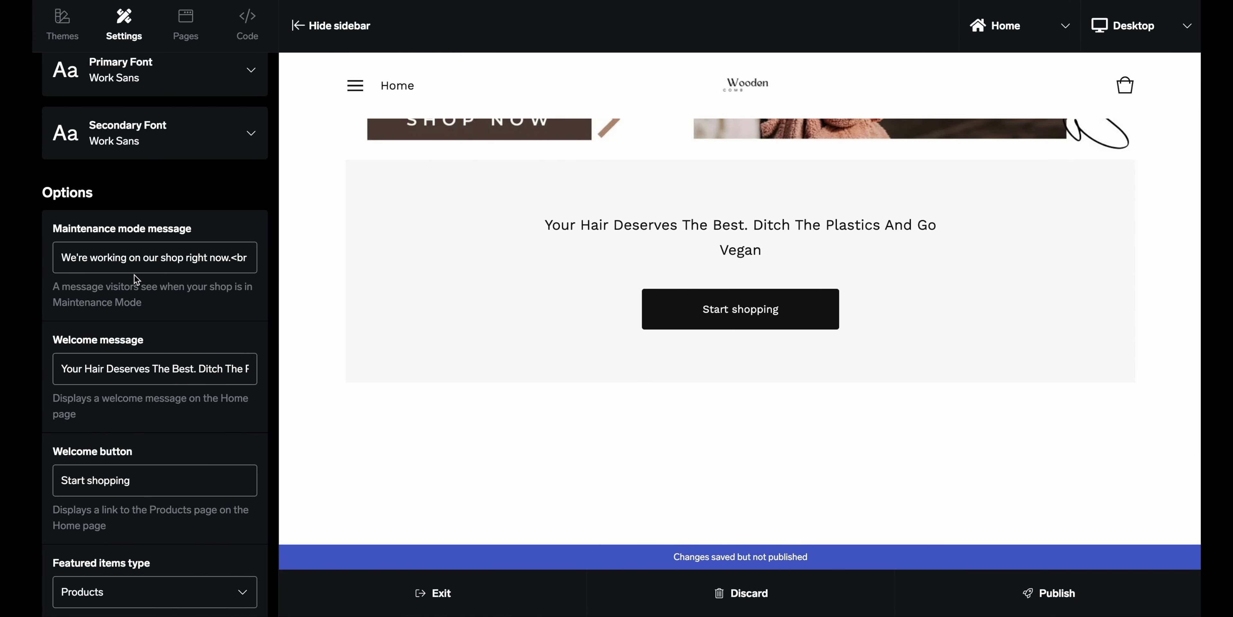
pyautogui.scroll(-4, 158, 306)
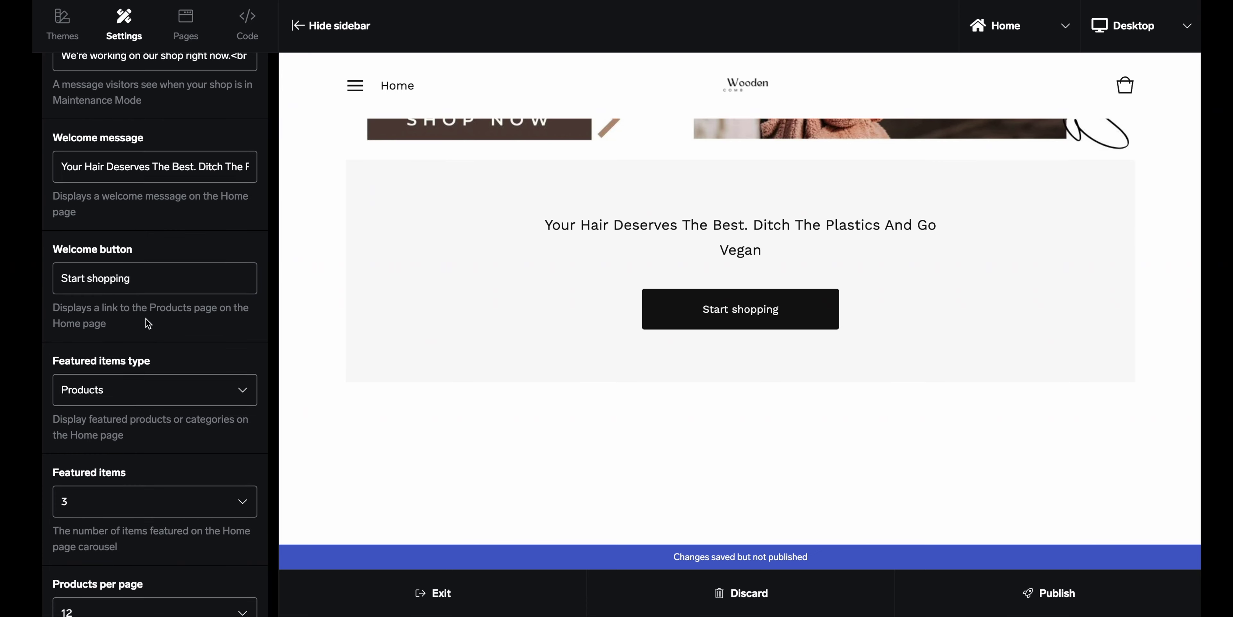
pyautogui.scroll(-2, 148, 323)
pyautogui.scroll(-1, 149, 324)
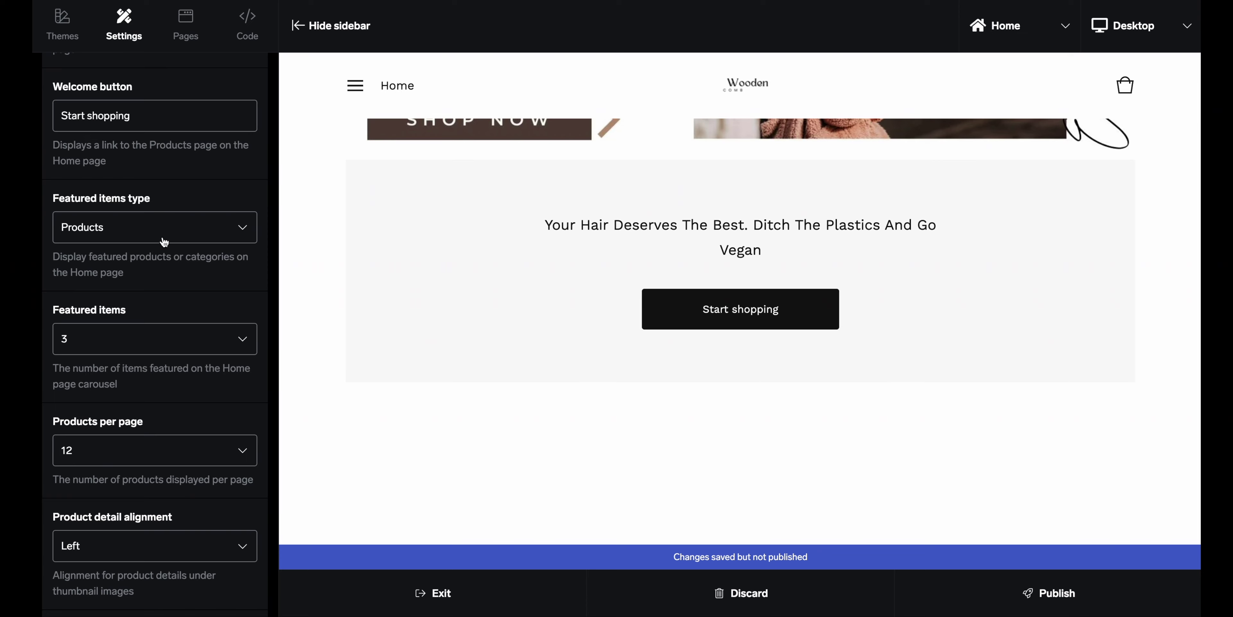
pyautogui.click(230, 232)
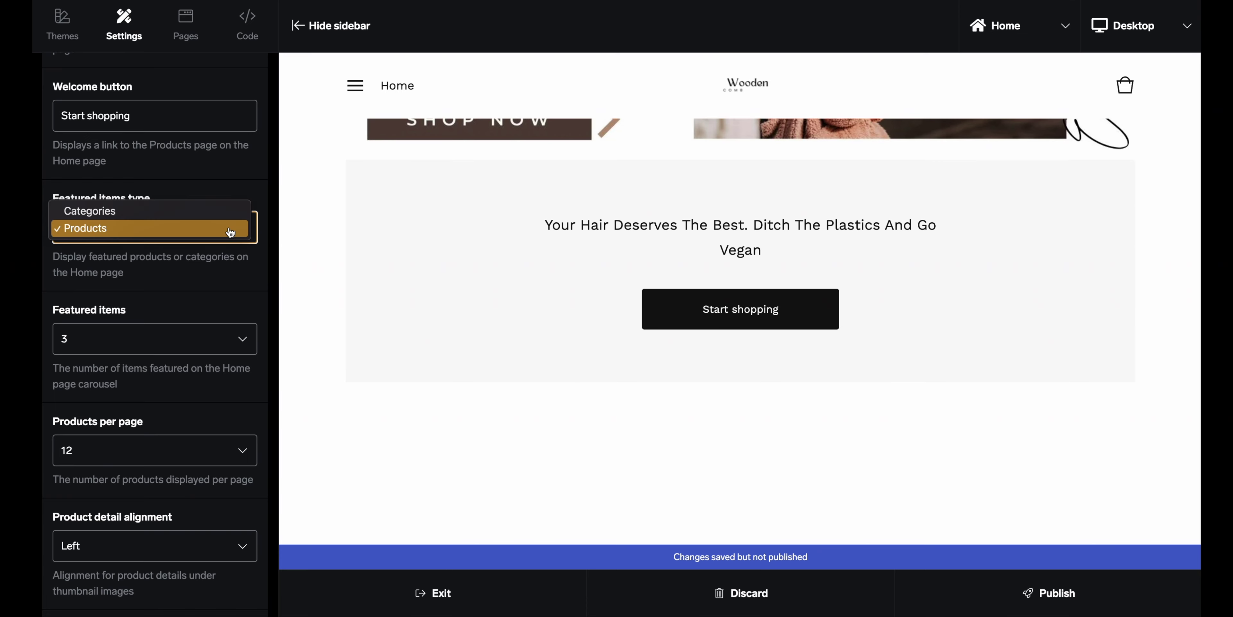
pyautogui.click(231, 232)
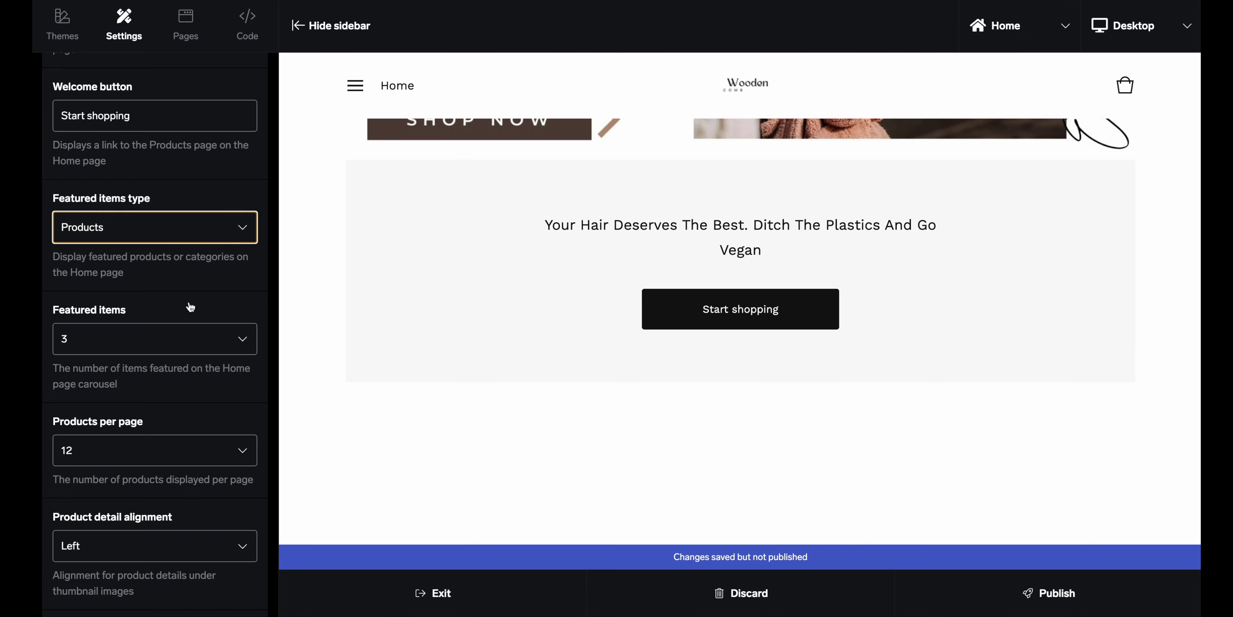
pyautogui.scroll(-1, 188, 306)
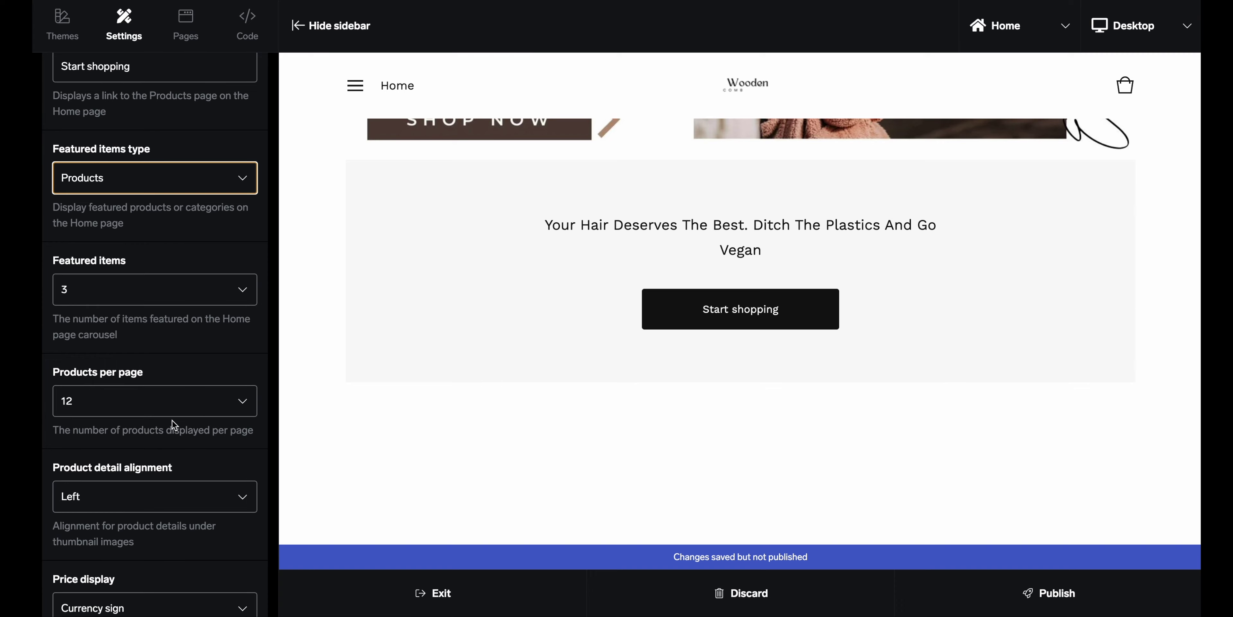
pyautogui.scroll(-2, 170, 426)
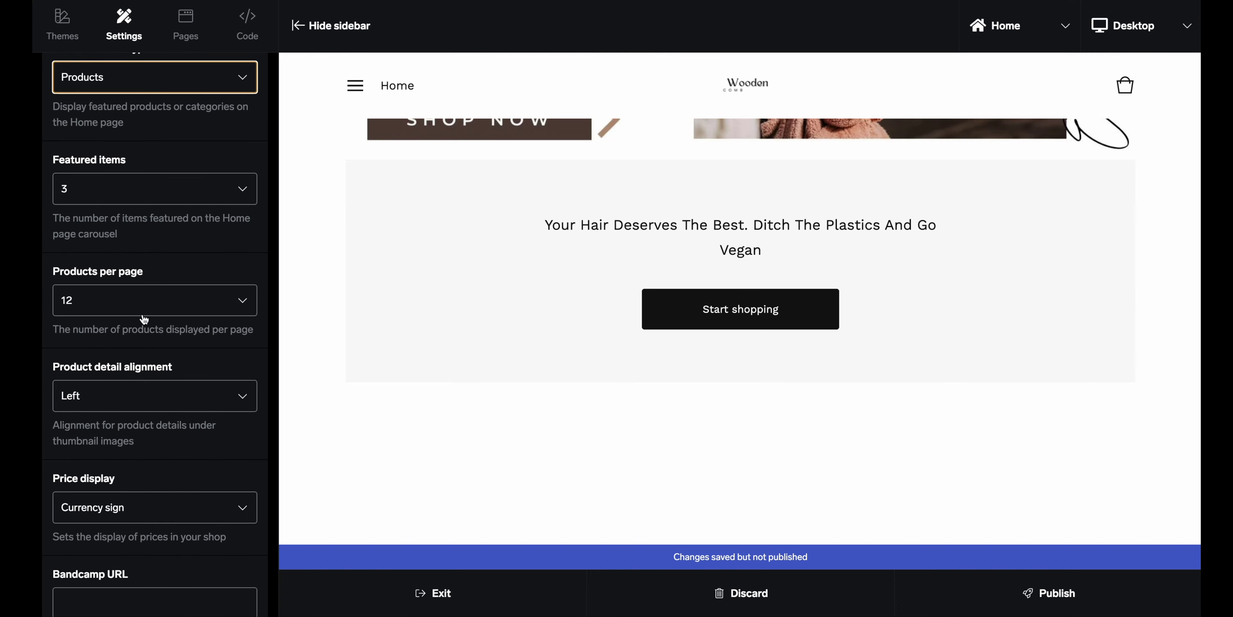
pyautogui.scroll(-1, 164, 332)
pyautogui.scroll(-1, 166, 333)
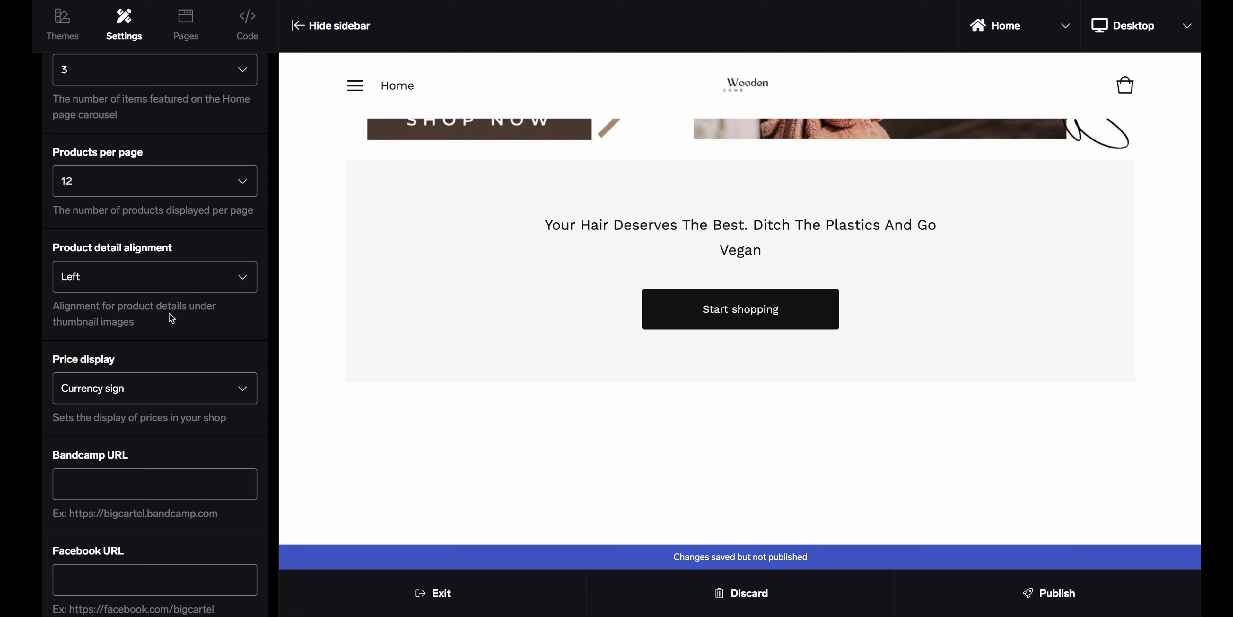
pyautogui.scroll(-2, 171, 316)
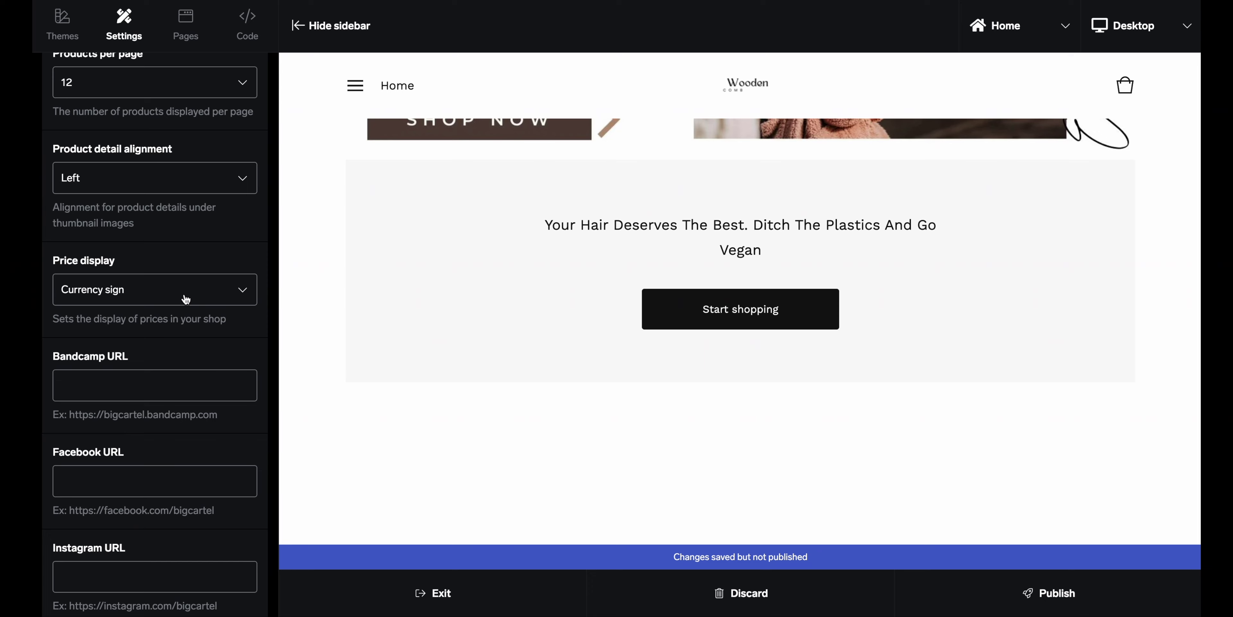
pyautogui.click(234, 293)
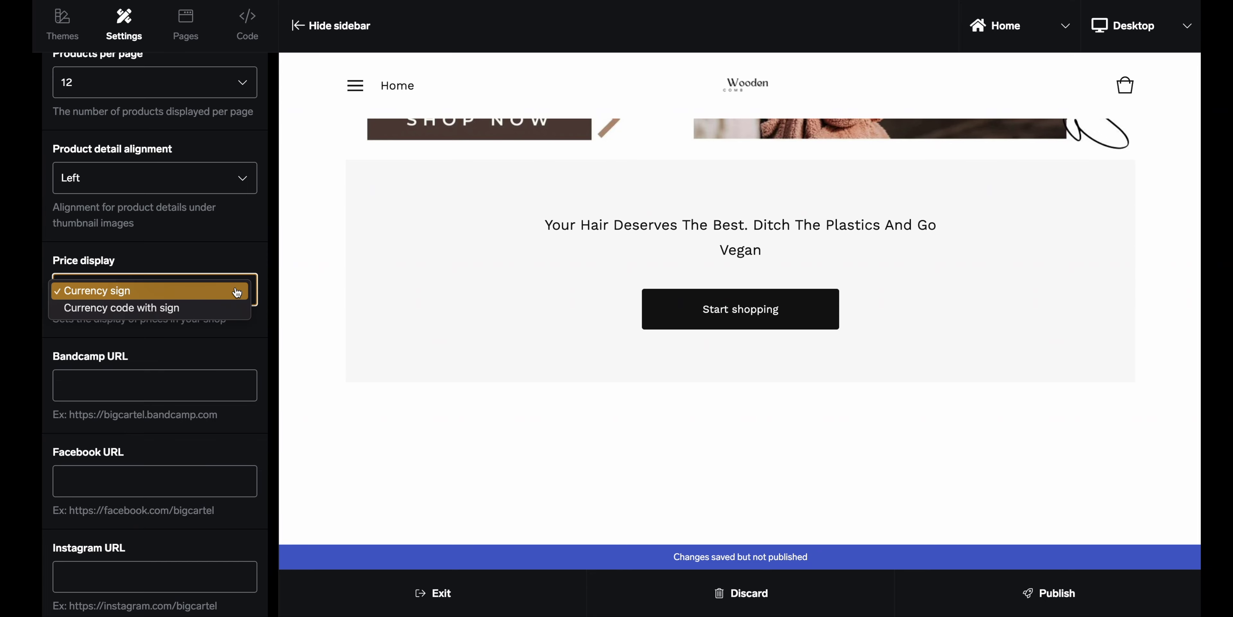
pyautogui.click(237, 292)
pyautogui.scroll(-1, 202, 317)
pyautogui.scroll(-3, 202, 317)
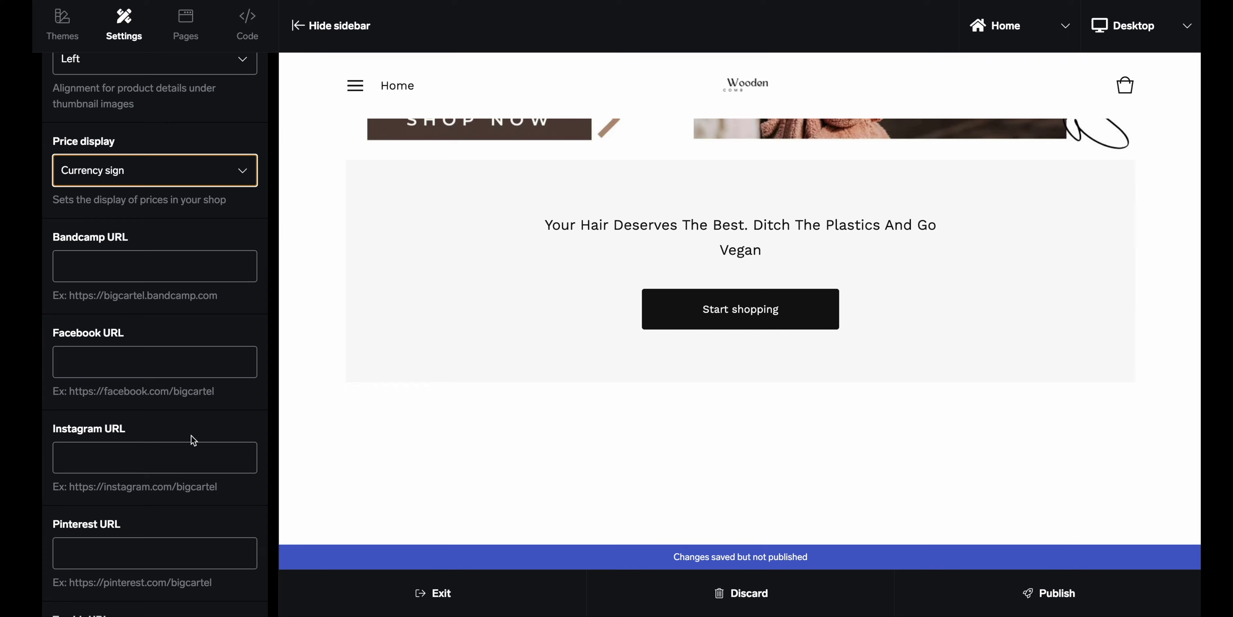
pyautogui.scroll(-3, 192, 402)
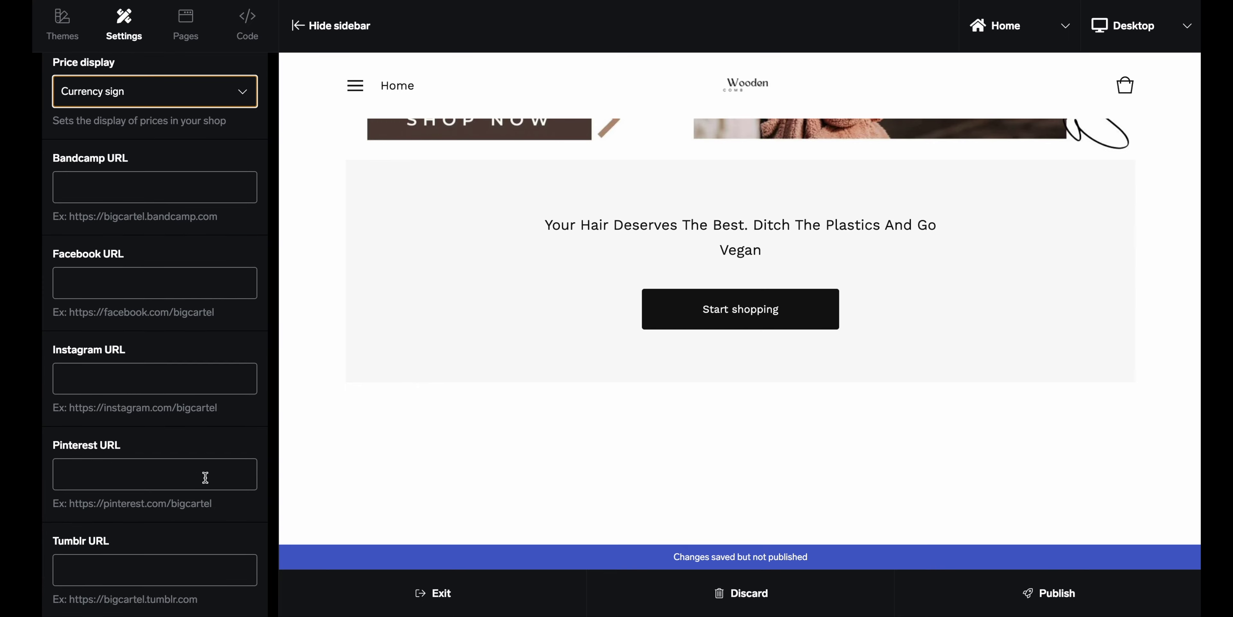
pyautogui.scroll(-5, 191, 444)
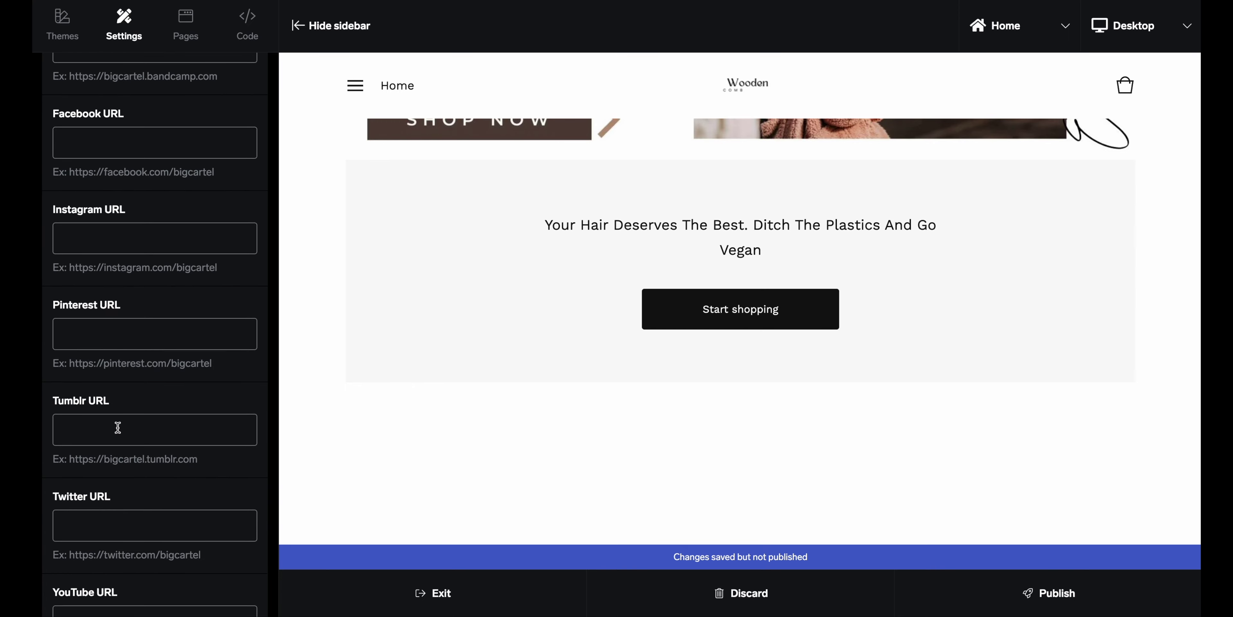
pyautogui.scroll(-3, 137, 334)
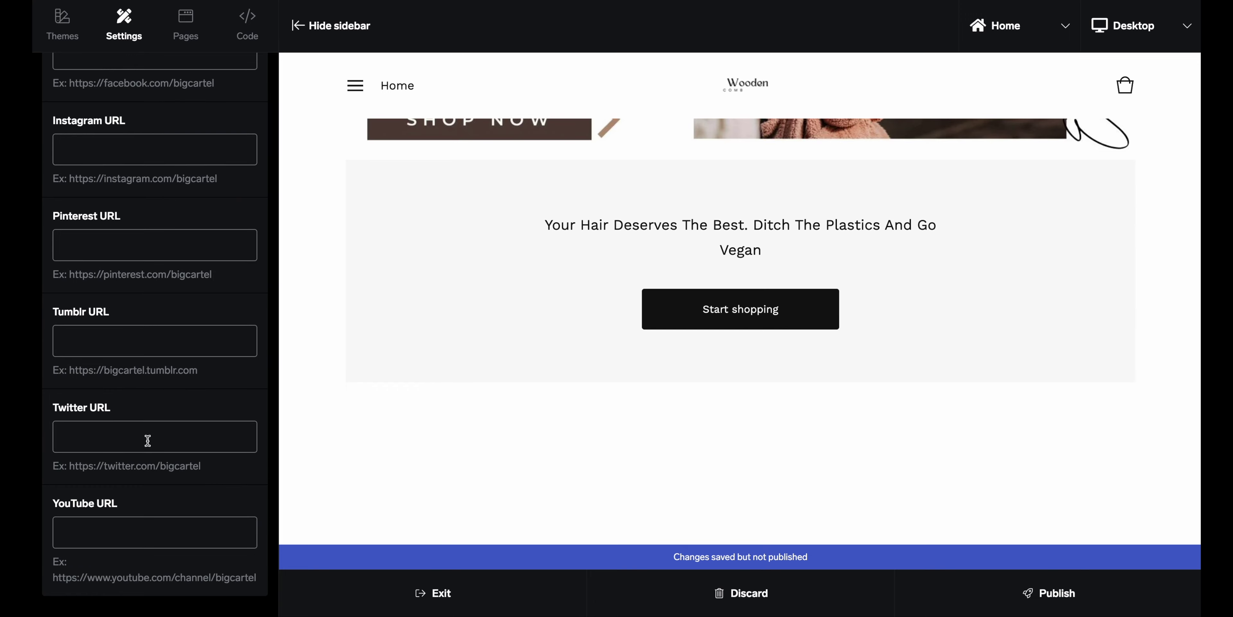
pyautogui.scroll(6, 168, 227)
pyautogui.scroll(7, 168, 226)
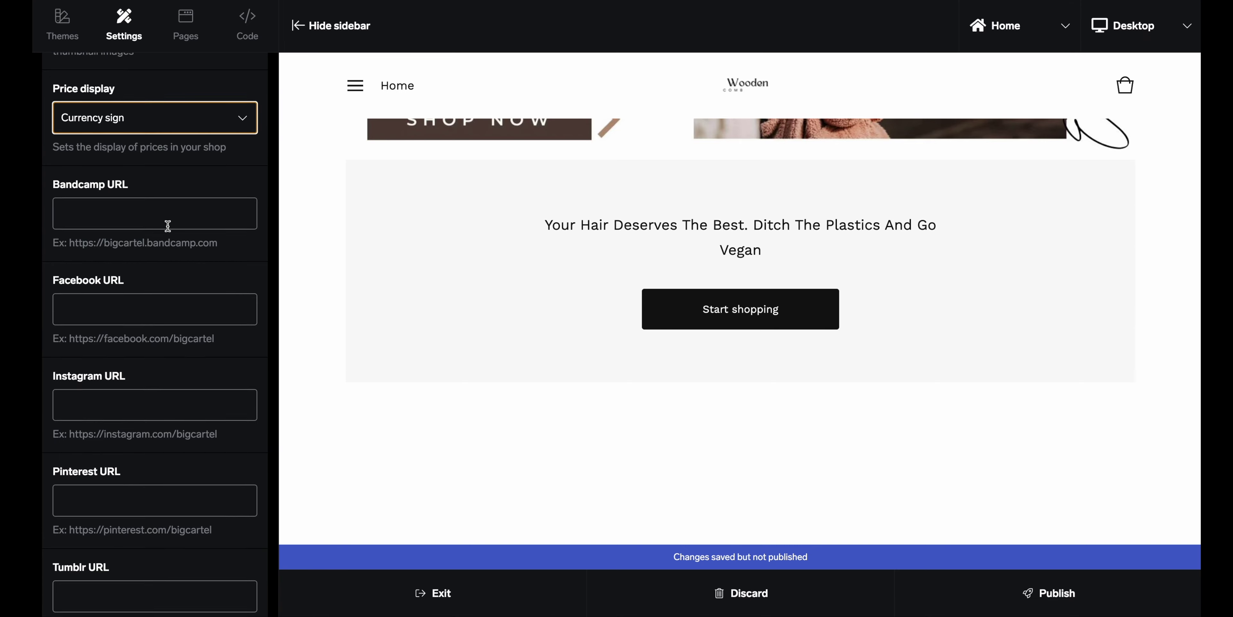
pyautogui.scroll(1, 168, 226)
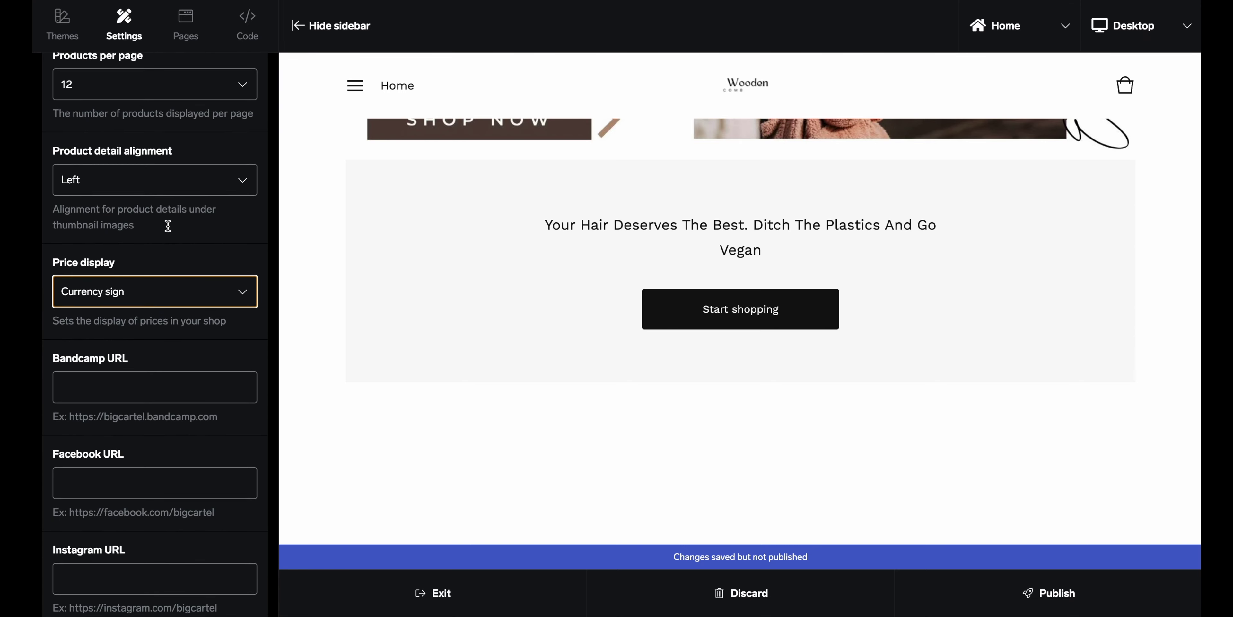
pyautogui.scroll(-14, 169, 230)
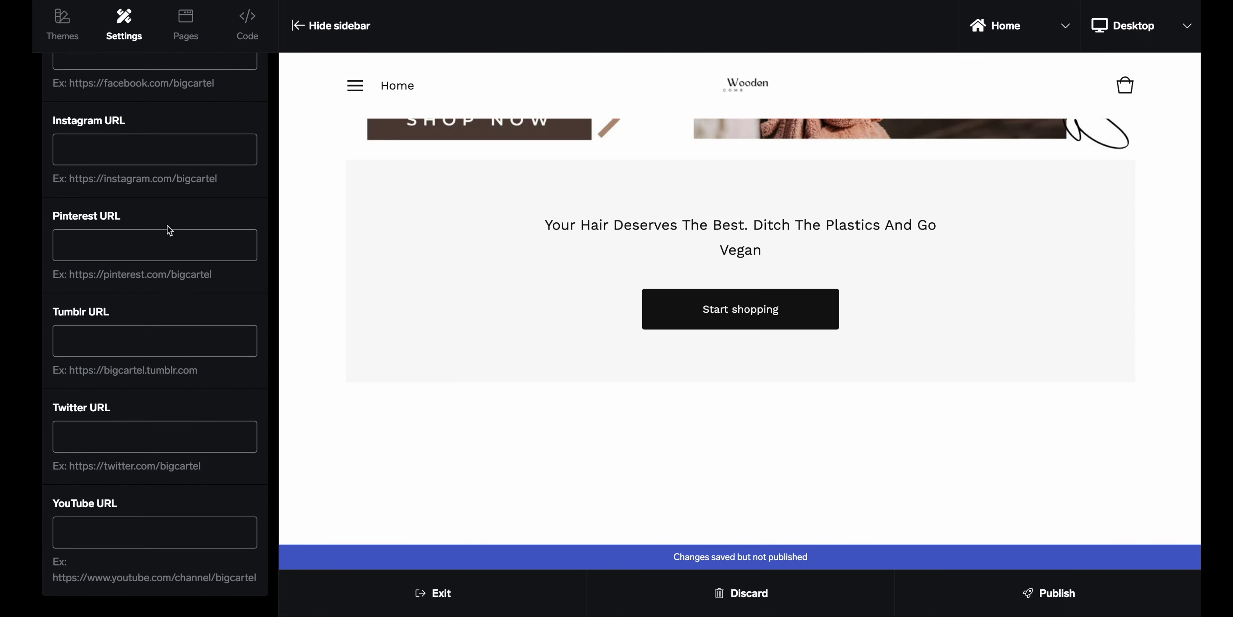
pyautogui.scroll(3, 169, 230)
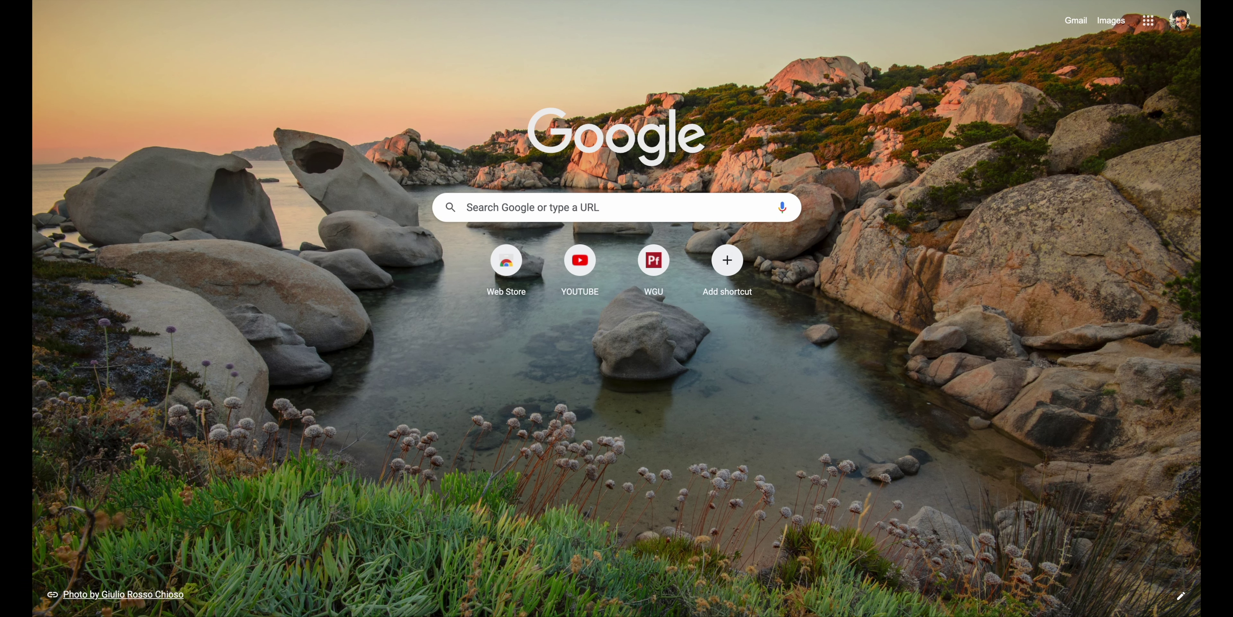
# Open the shop's Pinterest profile page from the 'pin' address-bar suggestion
pyautogui.write('pin')
pyautogui.press('Down')
pyautogui.press('Down')
pyautogui.press('Down')
pyautogui.press('Down')
pyautogui.press('Down')
pyautogui.press('Return')
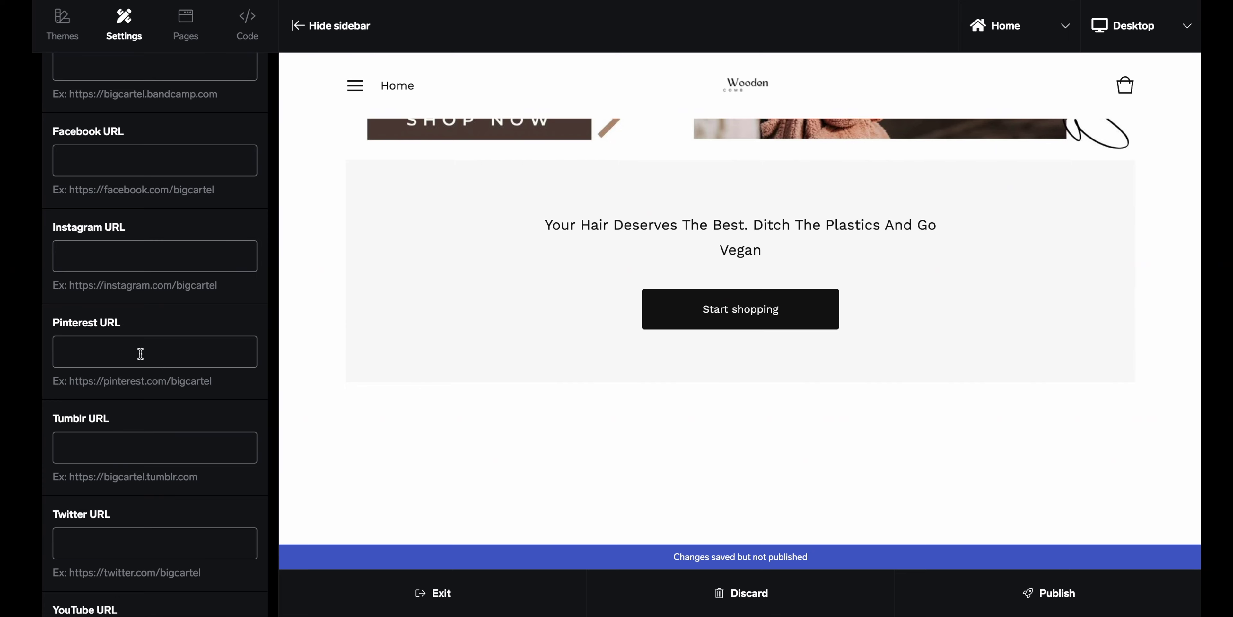
# Paste the copied Pinterest profile URL into the Pinterest URL setting
pyautogui.click(145, 349)
pyautogui.write('https://www.pinterest.com/josiphiarizado/_created/')
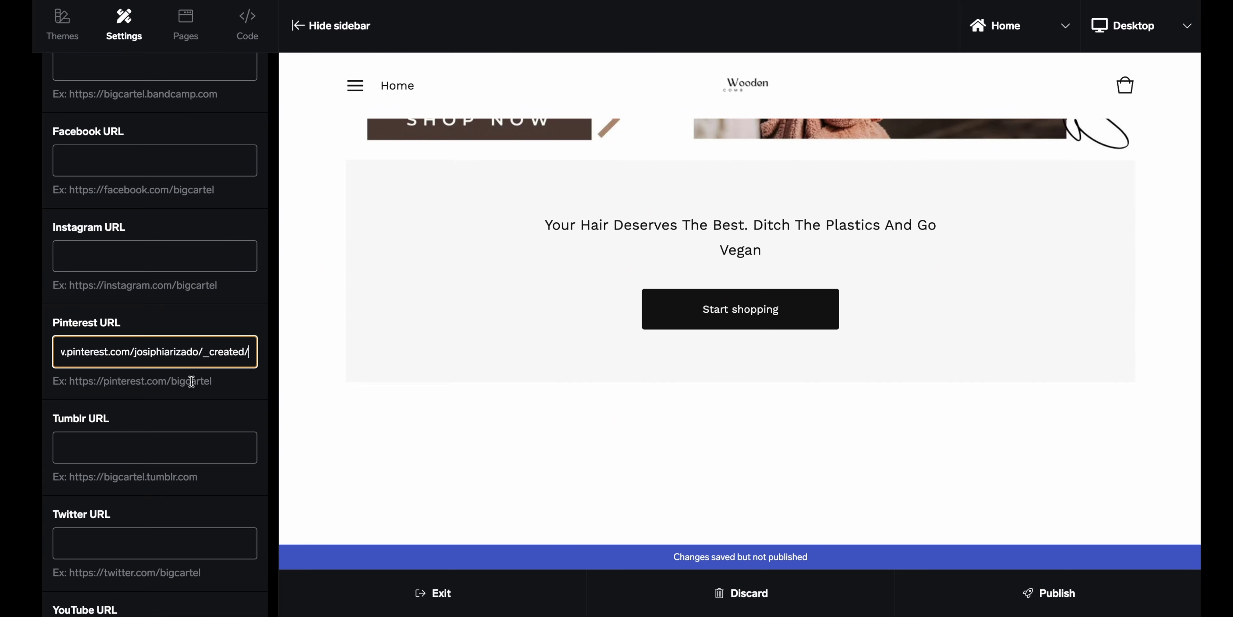
pyautogui.scroll(-2, 192, 381)
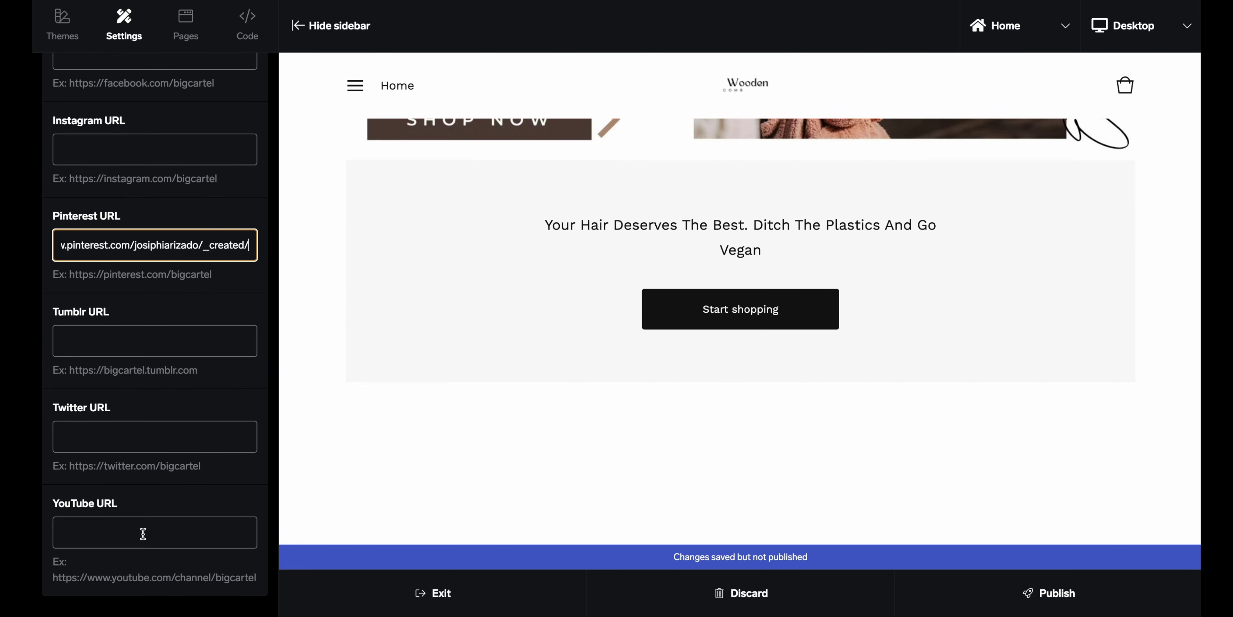
pyautogui.scroll(10, 152, 526)
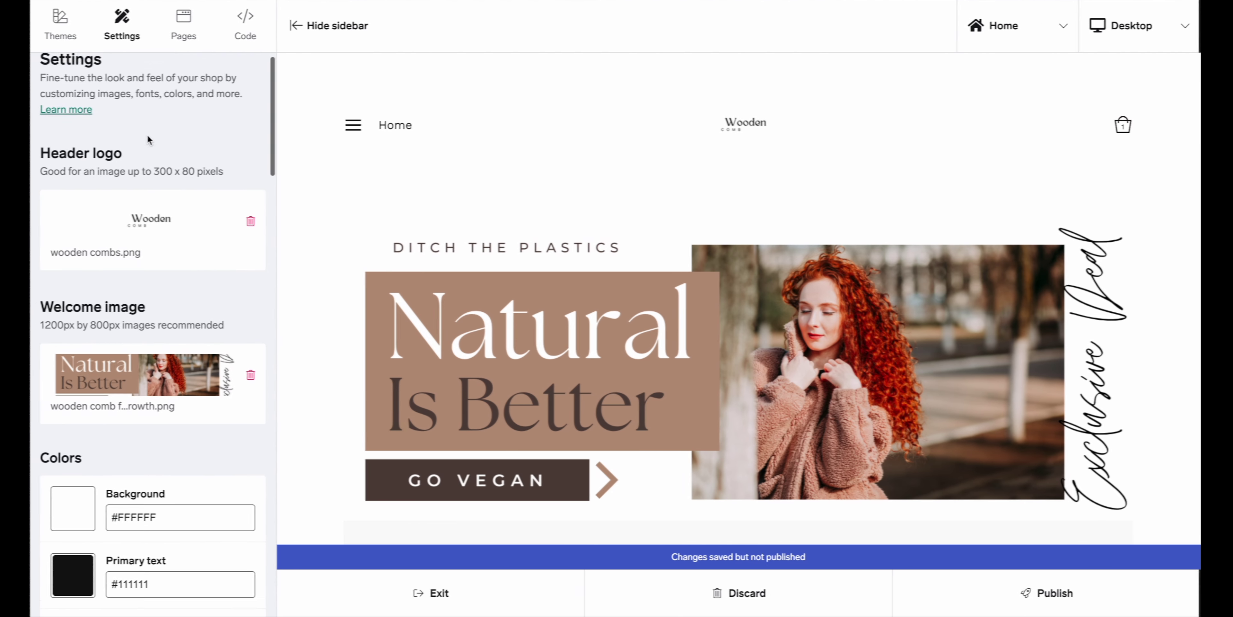
pyautogui.scroll(-4, 151, 132)
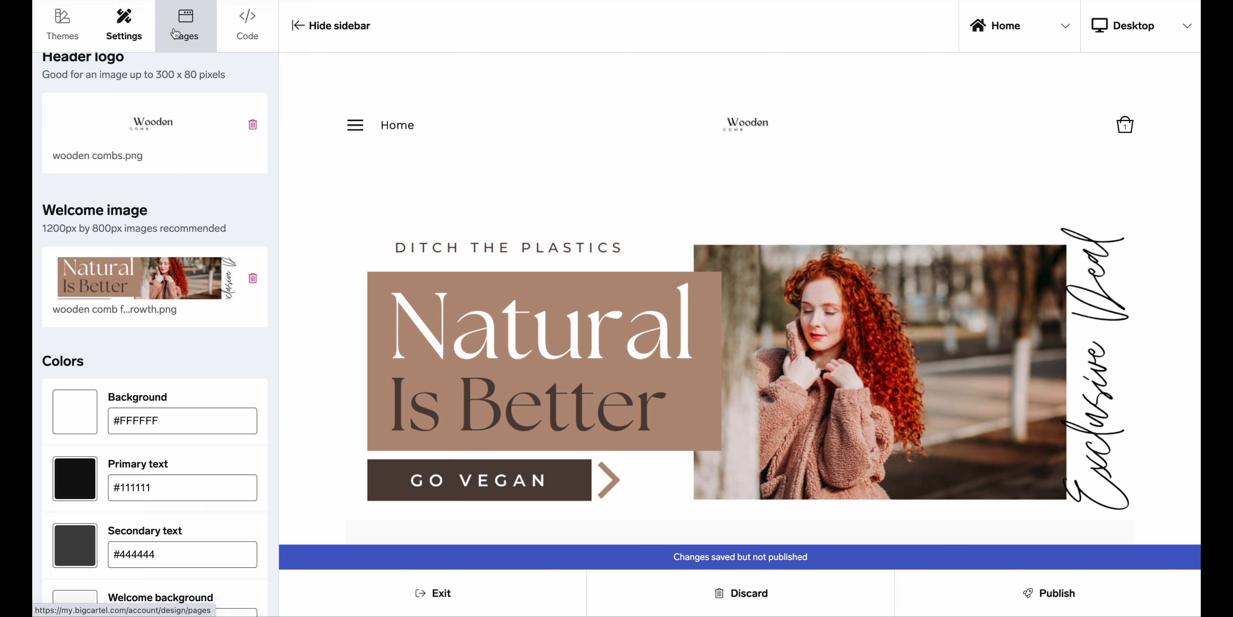
# Under Pages, add a new custom page and place the cursor in its Name field
pyautogui.click(184, 40)
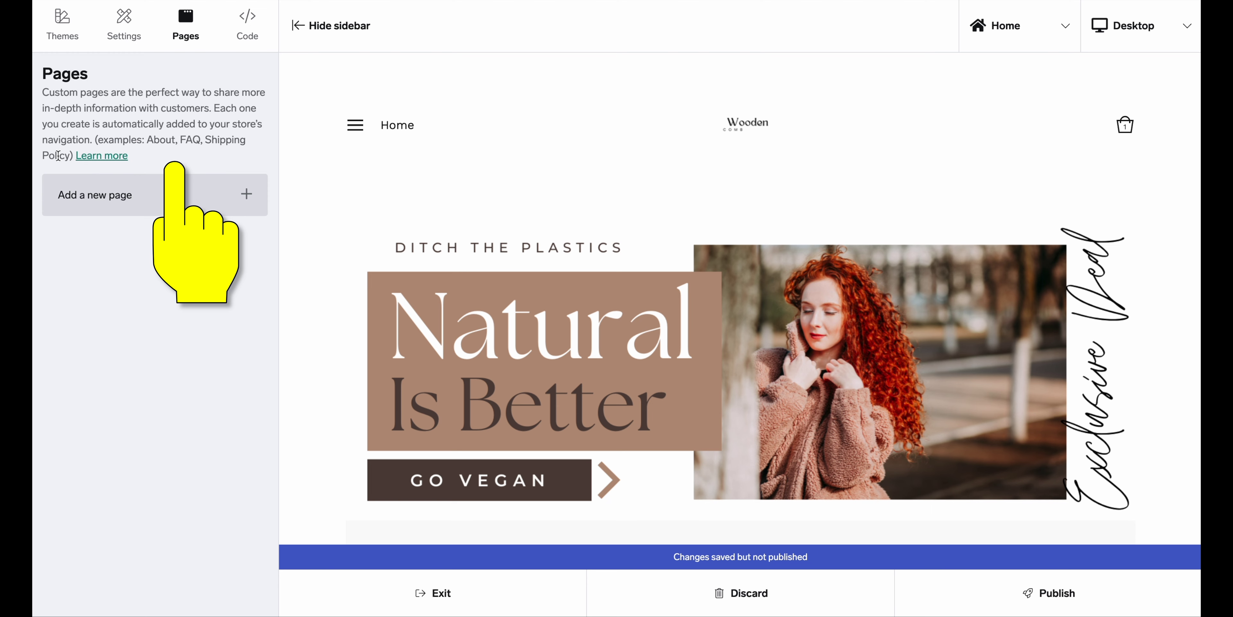
pyautogui.click(244, 195)
pyautogui.click(182, 100)
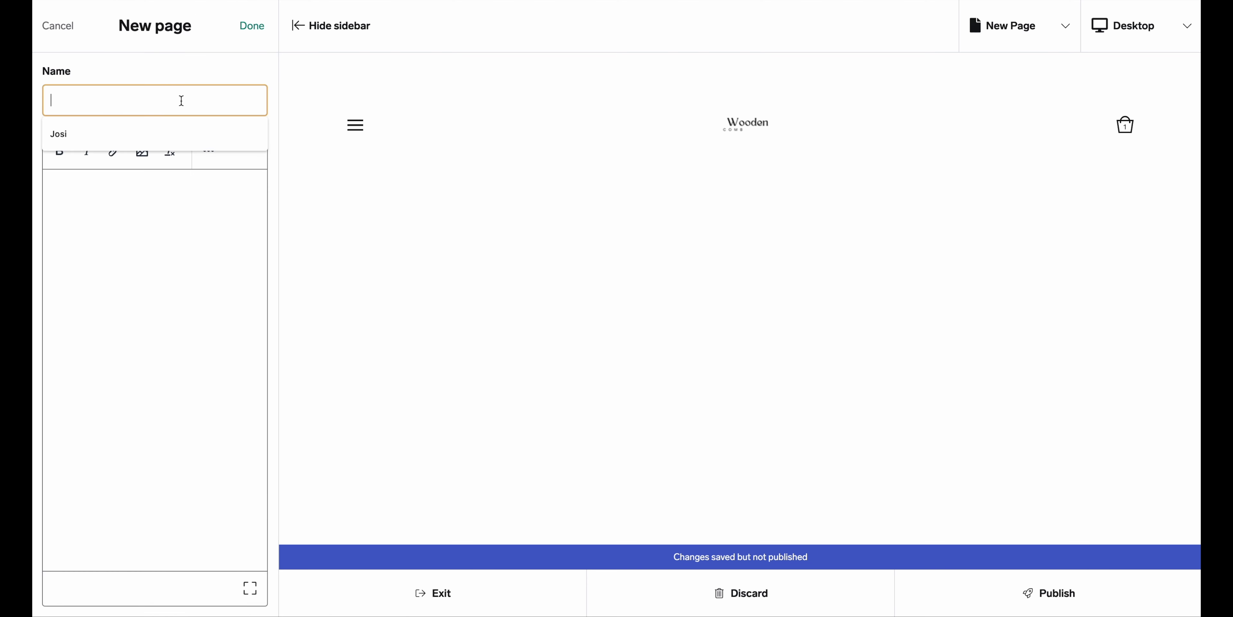
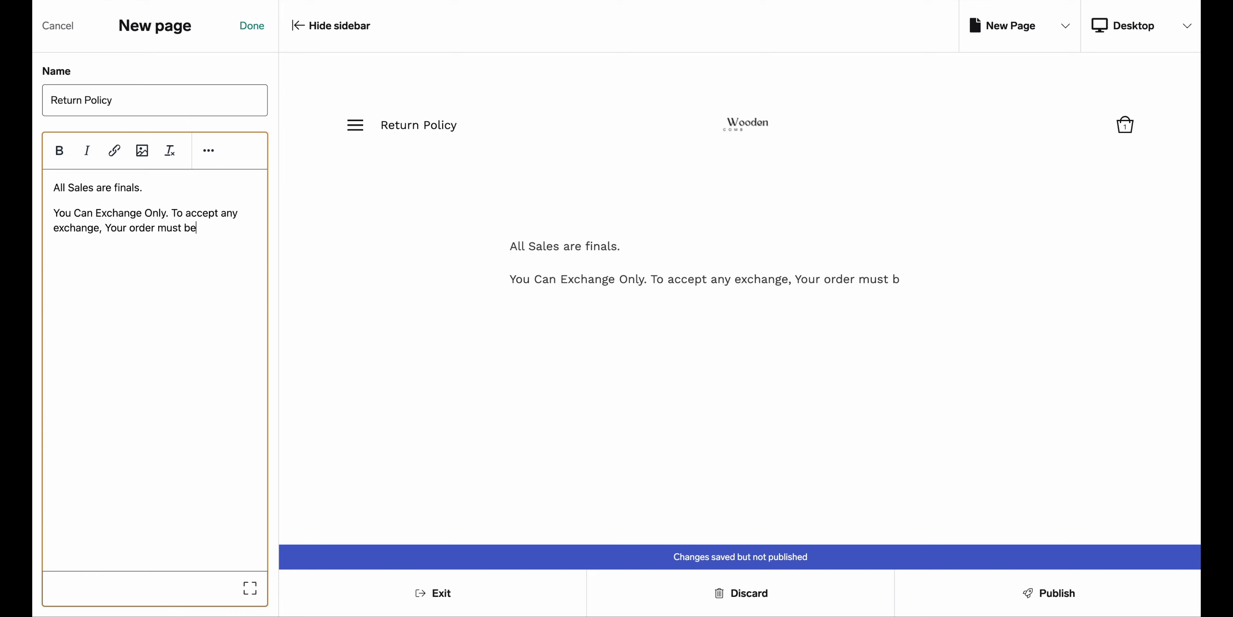
# Finish the policy: items must be unused in original packaging, with approval first via the contact page
pyautogui.write('unused and still in the packag')
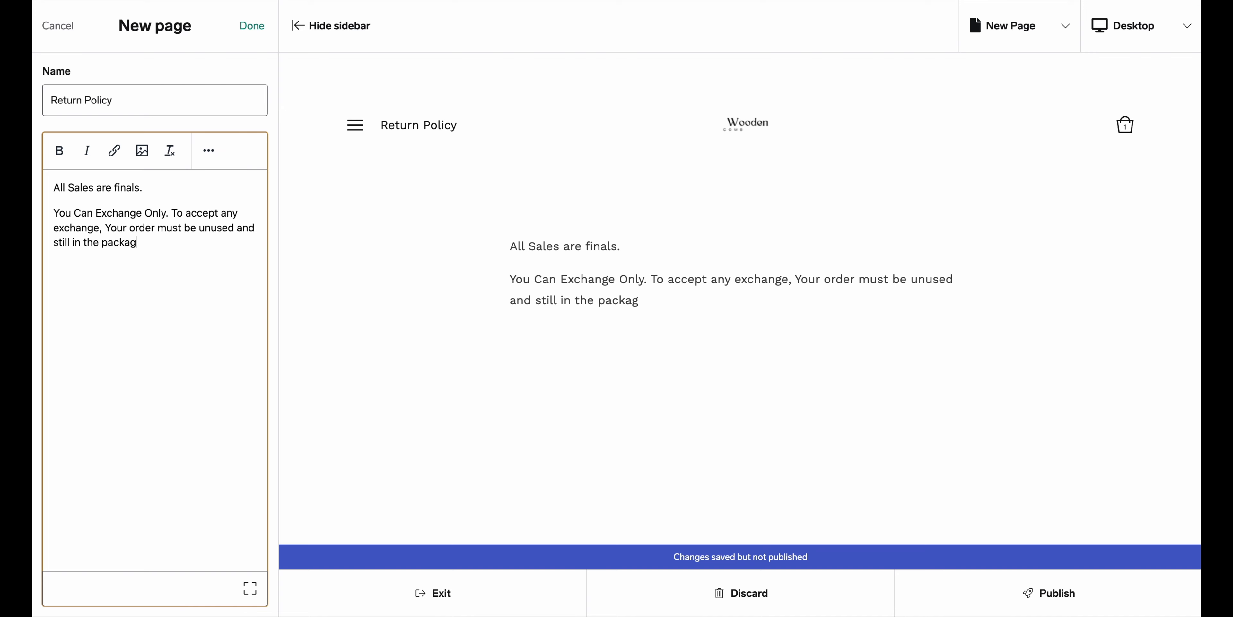
pyautogui.write('e')
pyautogui.press('BackSpace')
pyautogui.write('ing.')
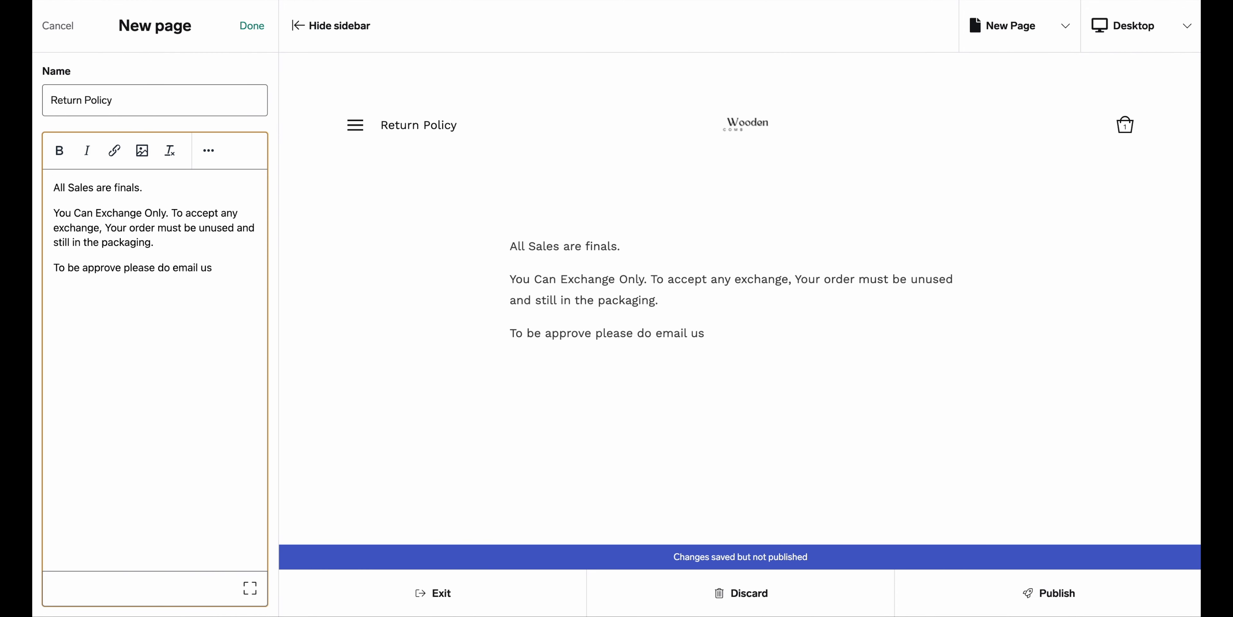
pyautogui.write('first')
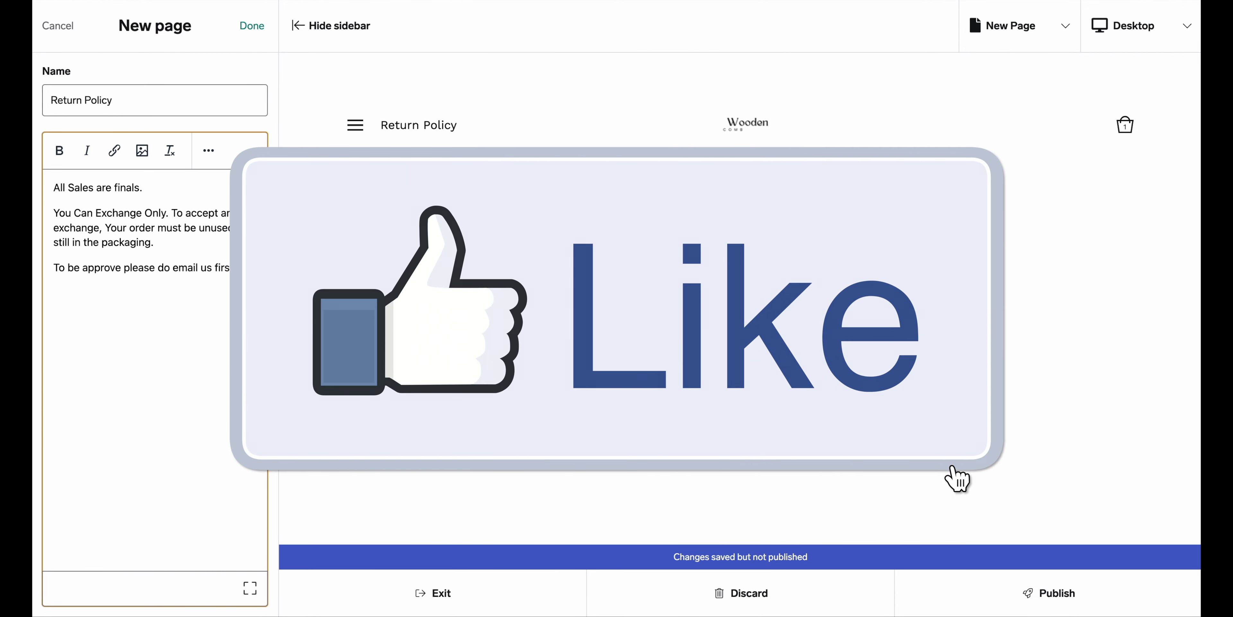
pyautogui.write(' via the contact')
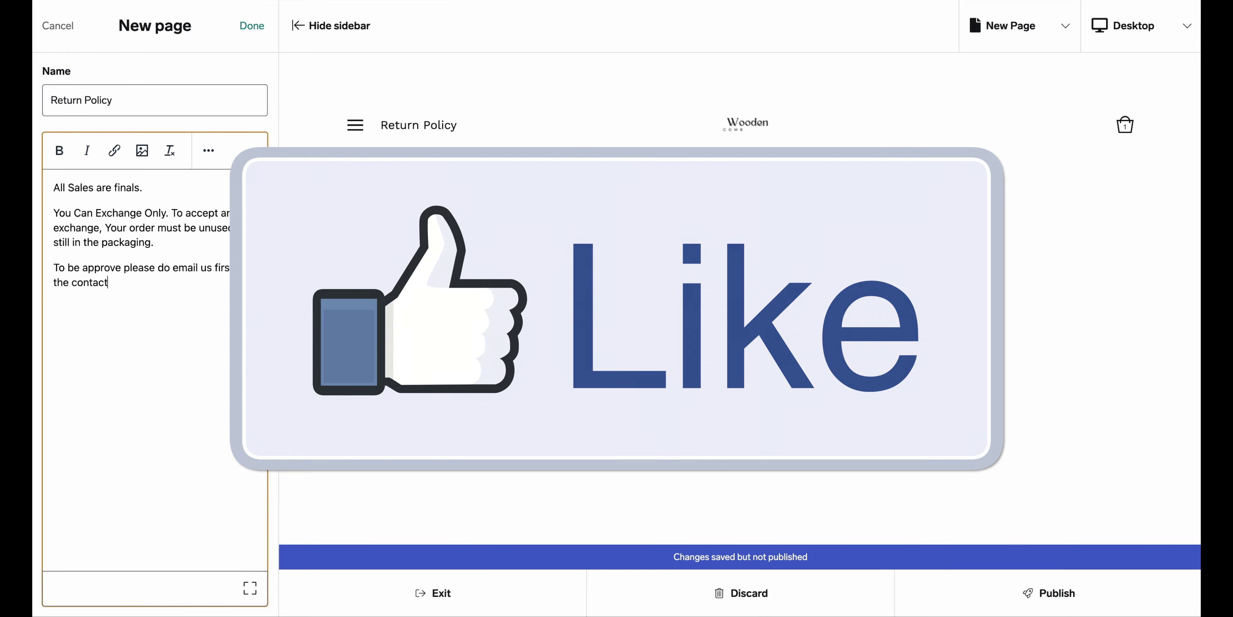
pyautogui.write(' page.')
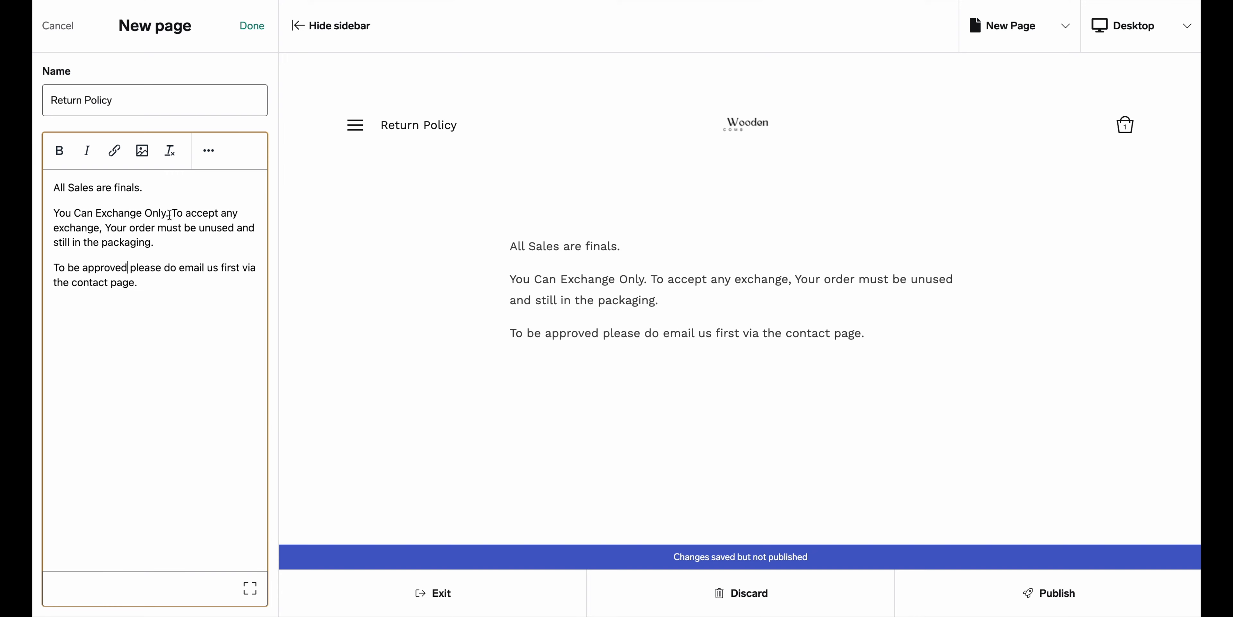
# Add a new opening line at the top of the page beginning 'We are'
pyautogui.click(54, 189)
pyautogui.press('Return')
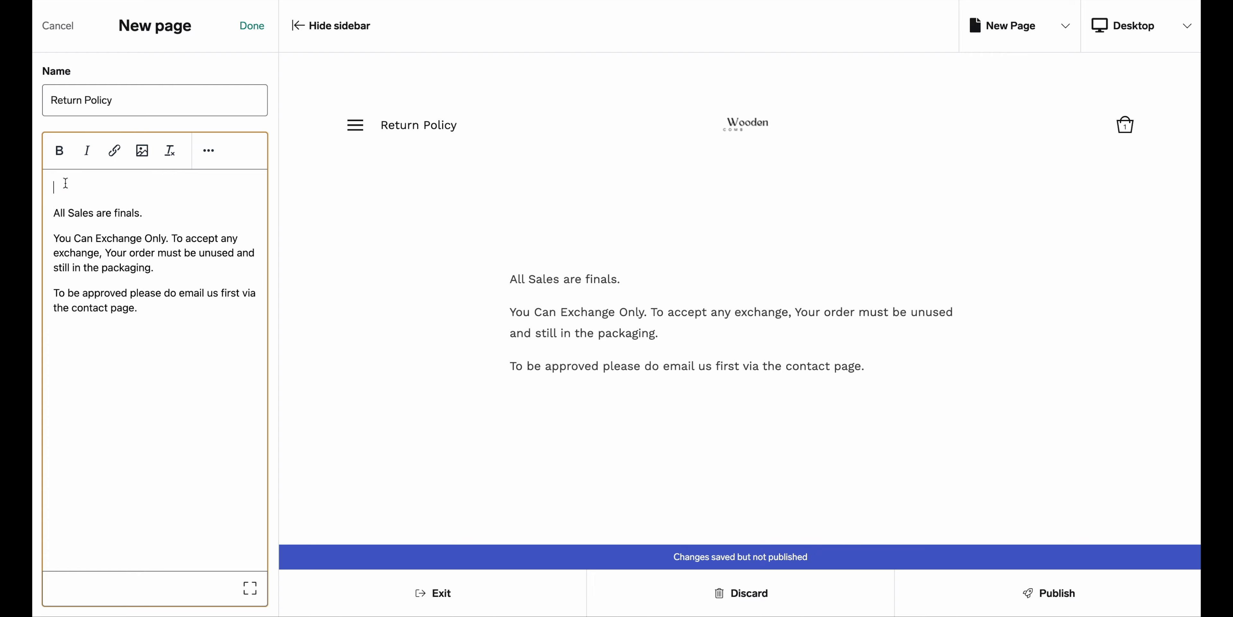
pyautogui.write('We are')
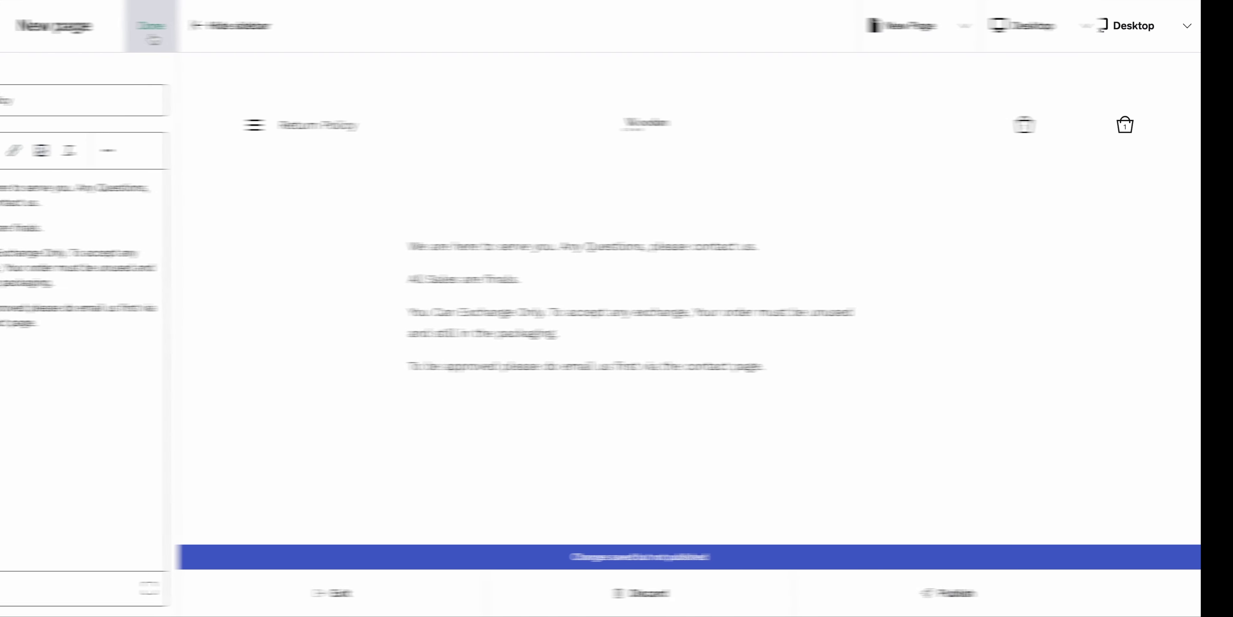
# Save the Return Policy page and create a new page named 'FAQ'
pyautogui.click(254, 40)
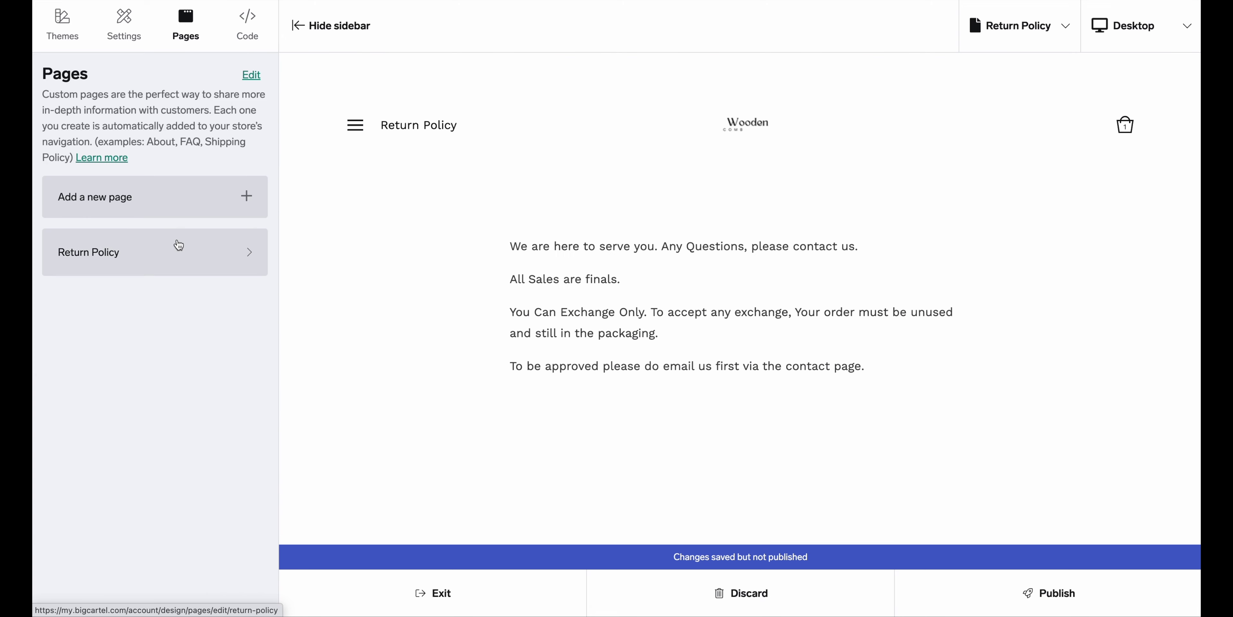
pyautogui.click(248, 197)
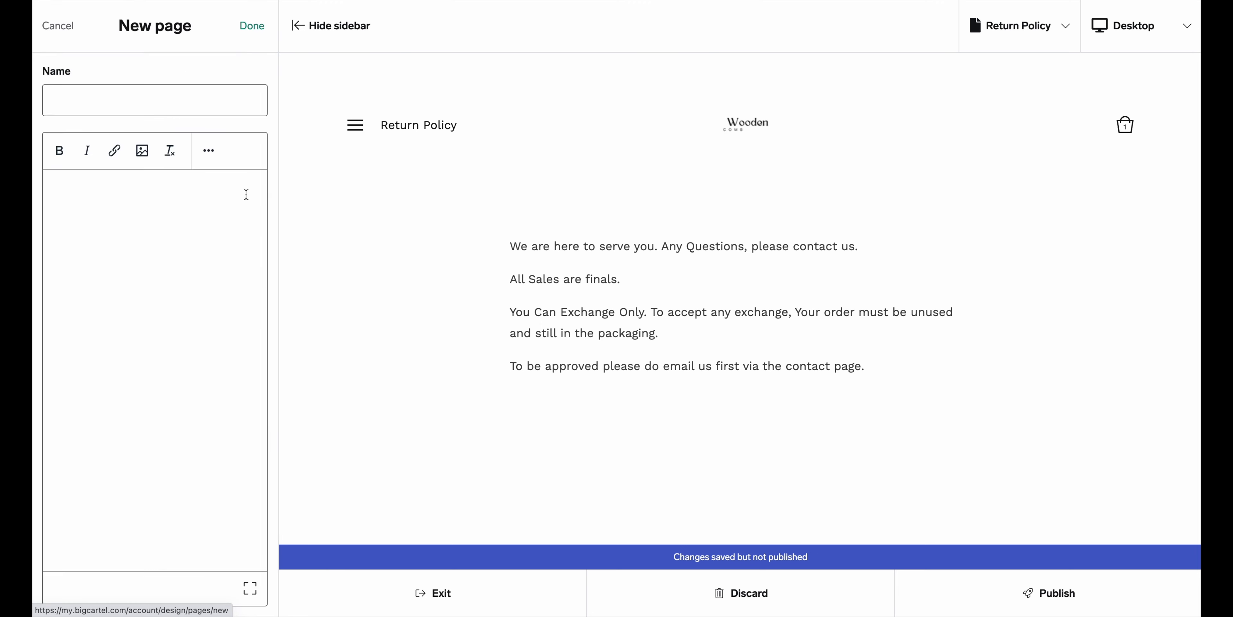
pyautogui.click(185, 101)
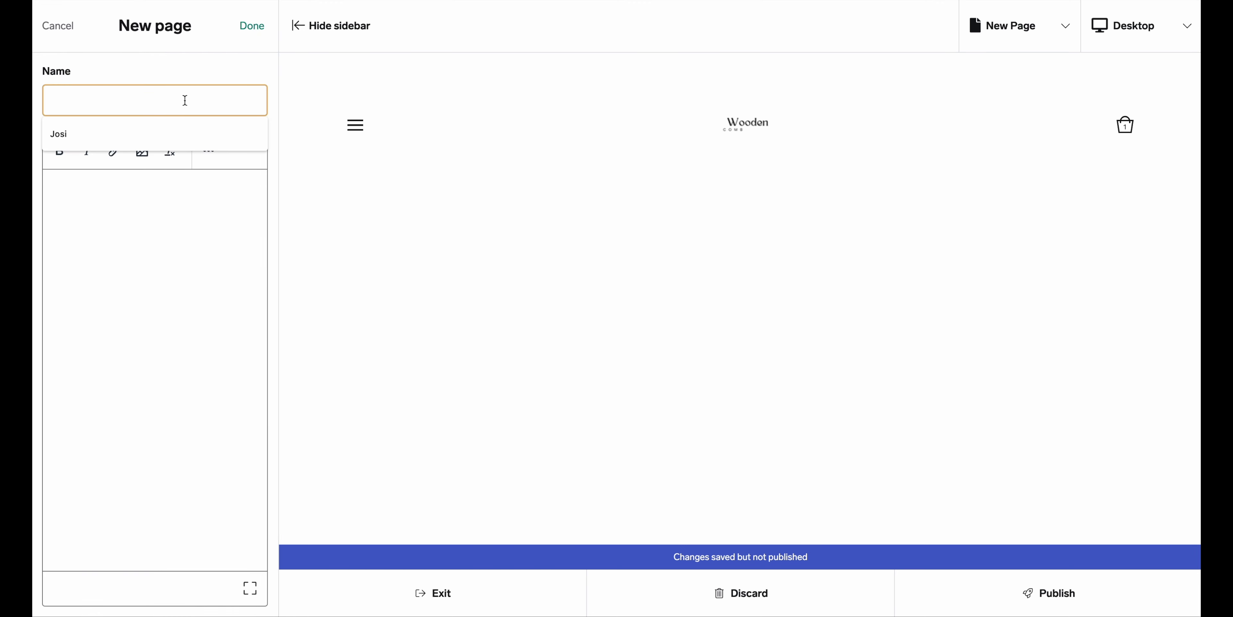
pyautogui.write('FAQ')
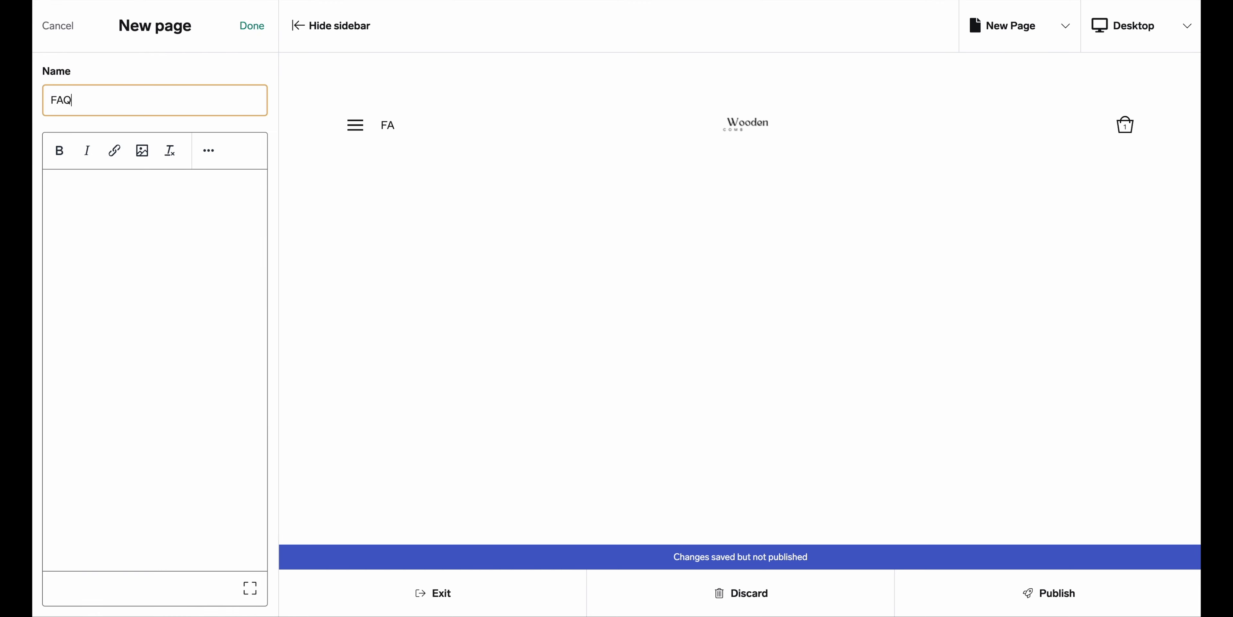
# Write the FAQ body, starting with '1- What is the quality of the combs?' and its answer, then save
pyautogui.click(87, 191)
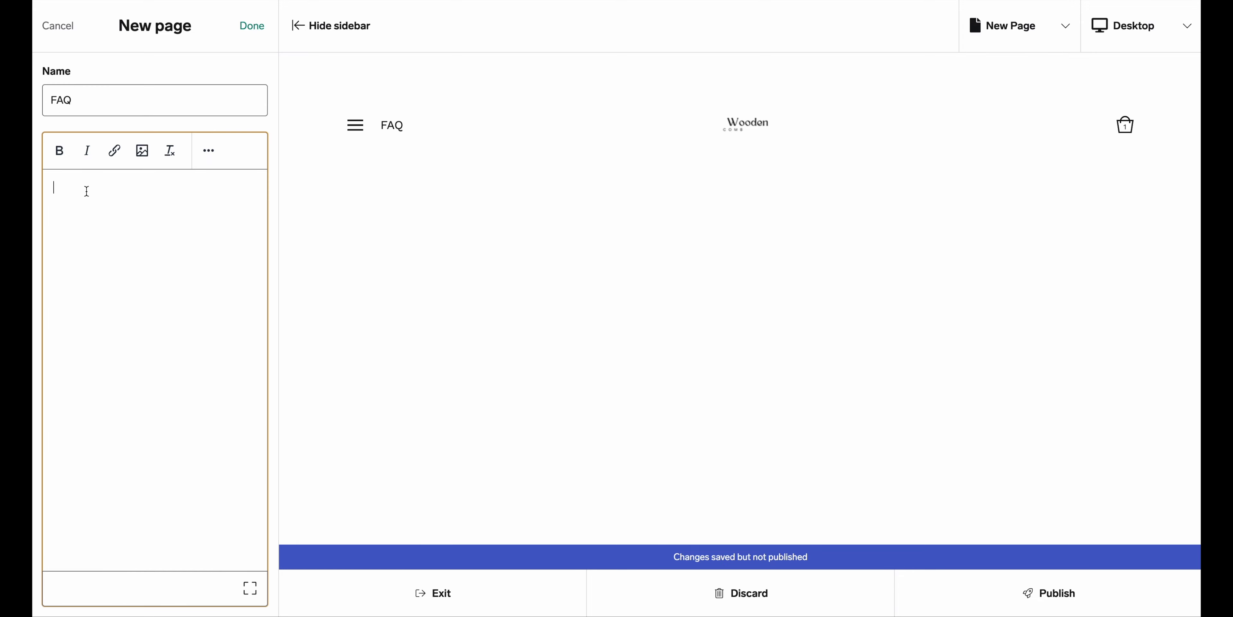
pyautogui.write('1- What is the qua')
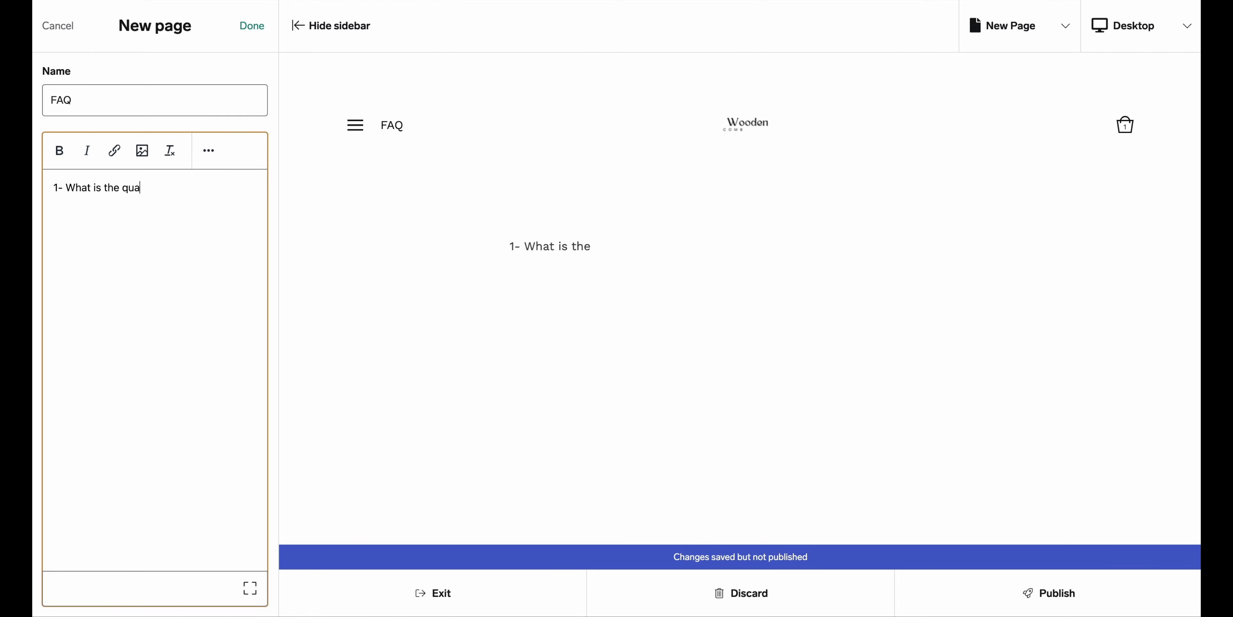
pyautogui.write('lity of the combs?')
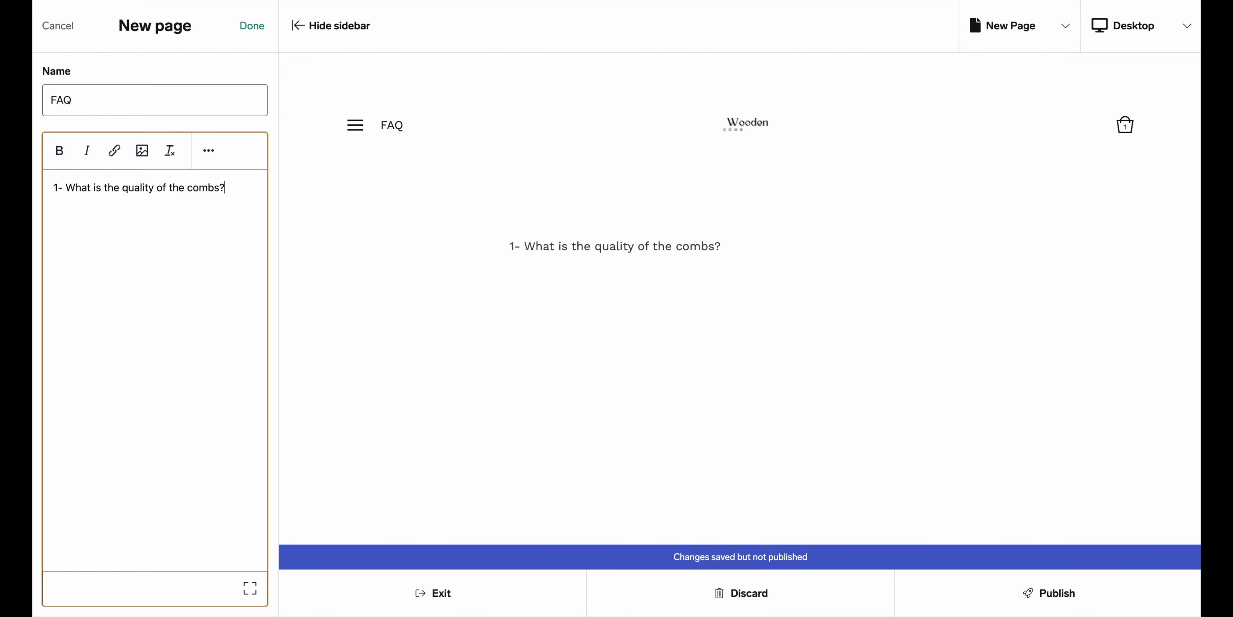
pyautogui.press('Return')
pyautogui.write('They are')
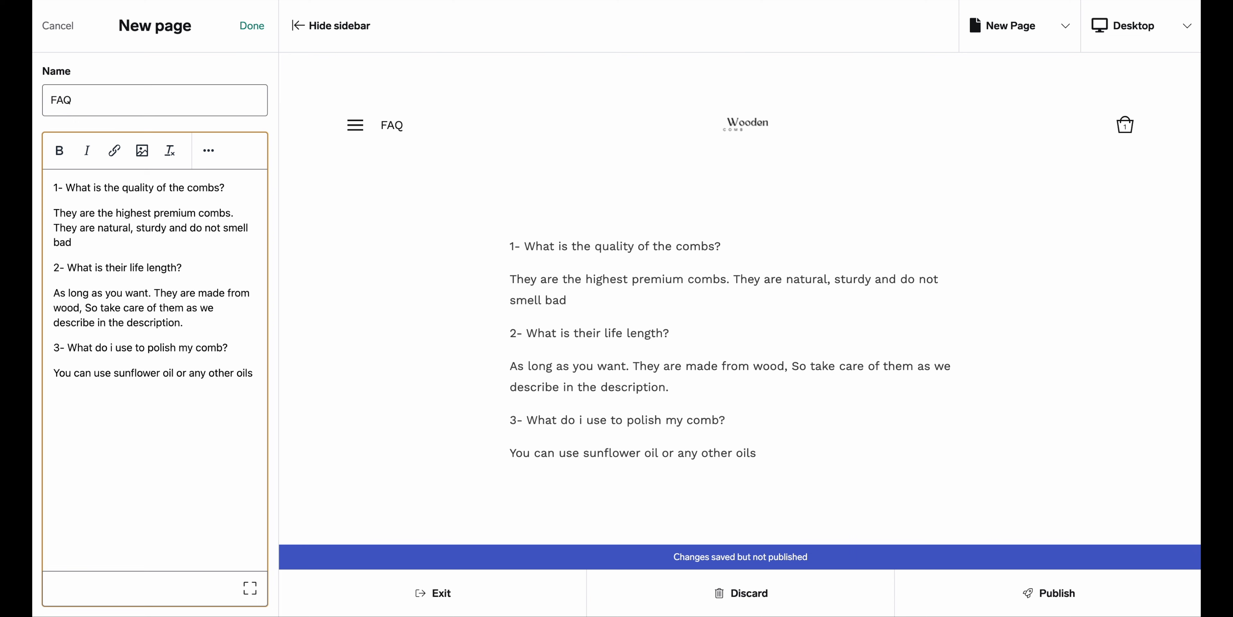
pyautogui.write('for wood mater')
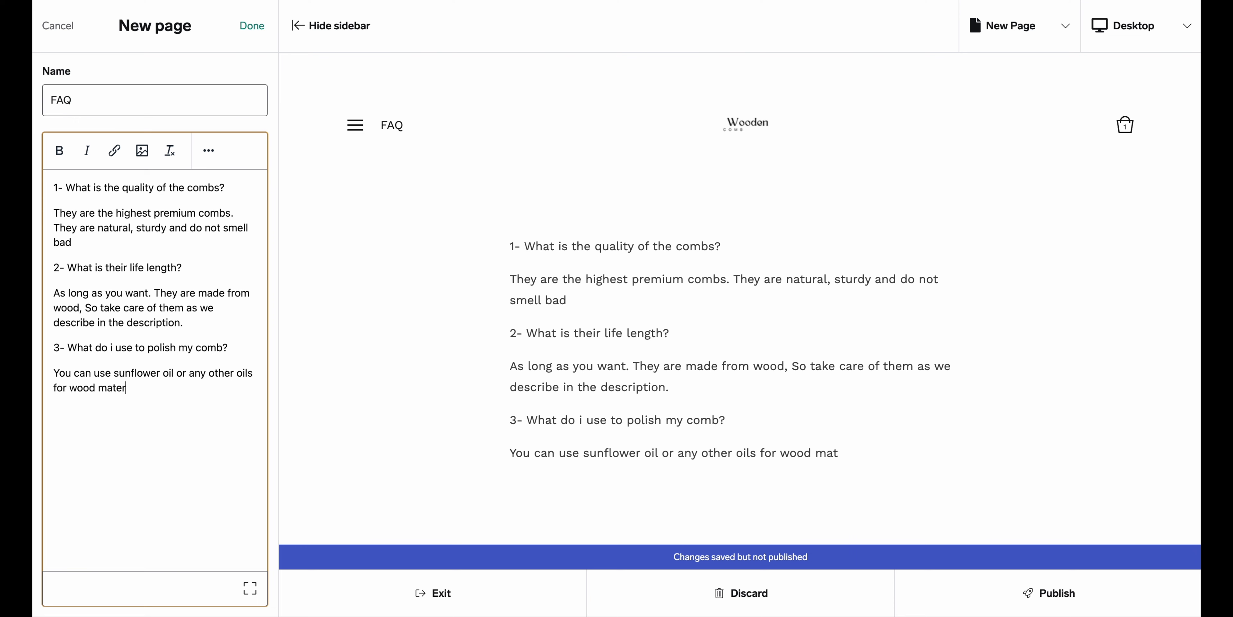
pyautogui.write('ials.')
pyautogui.click(253, 26)
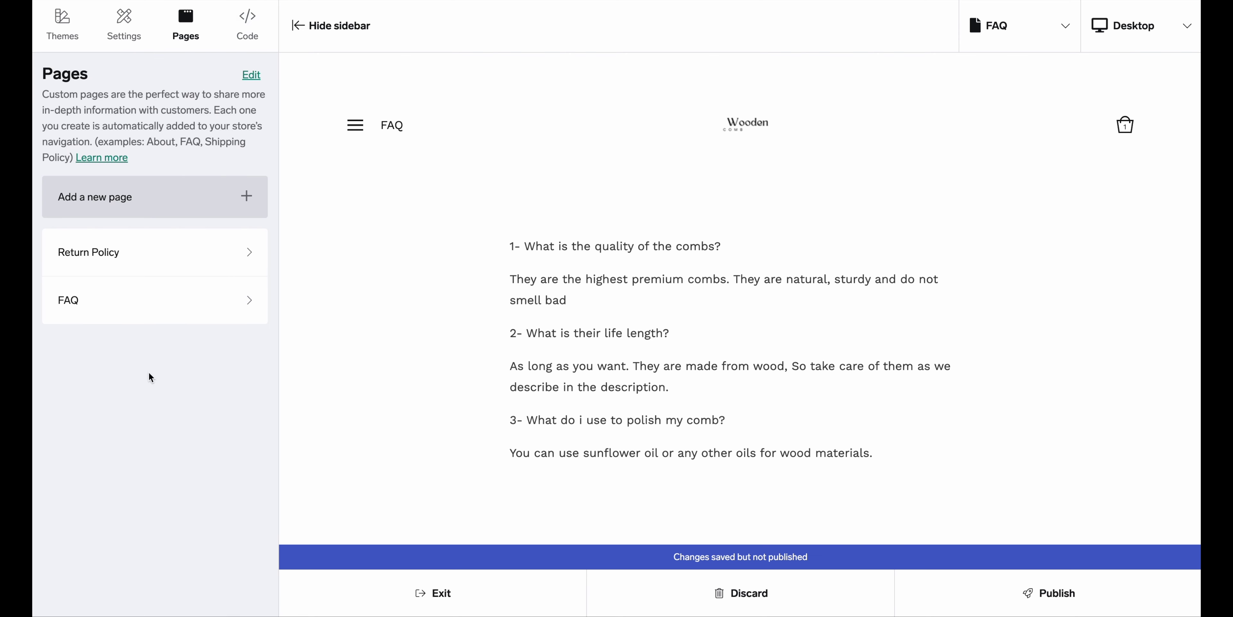
# Publish the store design changes and start a new product under Products
pyautogui.click(1053, 599)
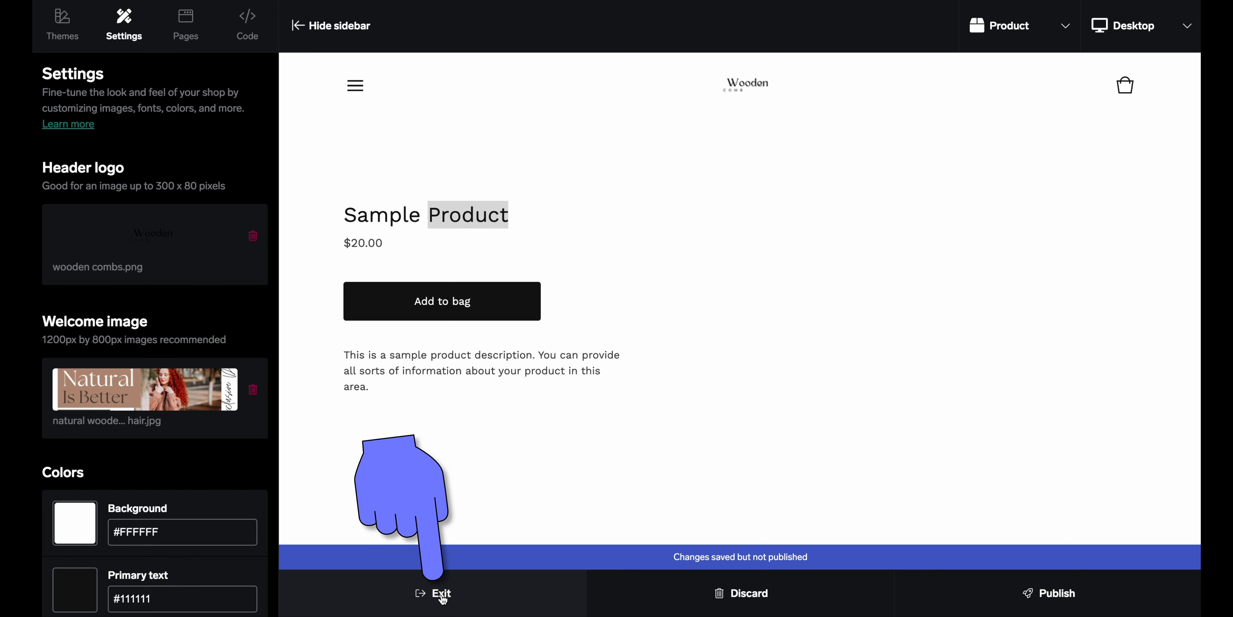
pyautogui.click(441, 593)
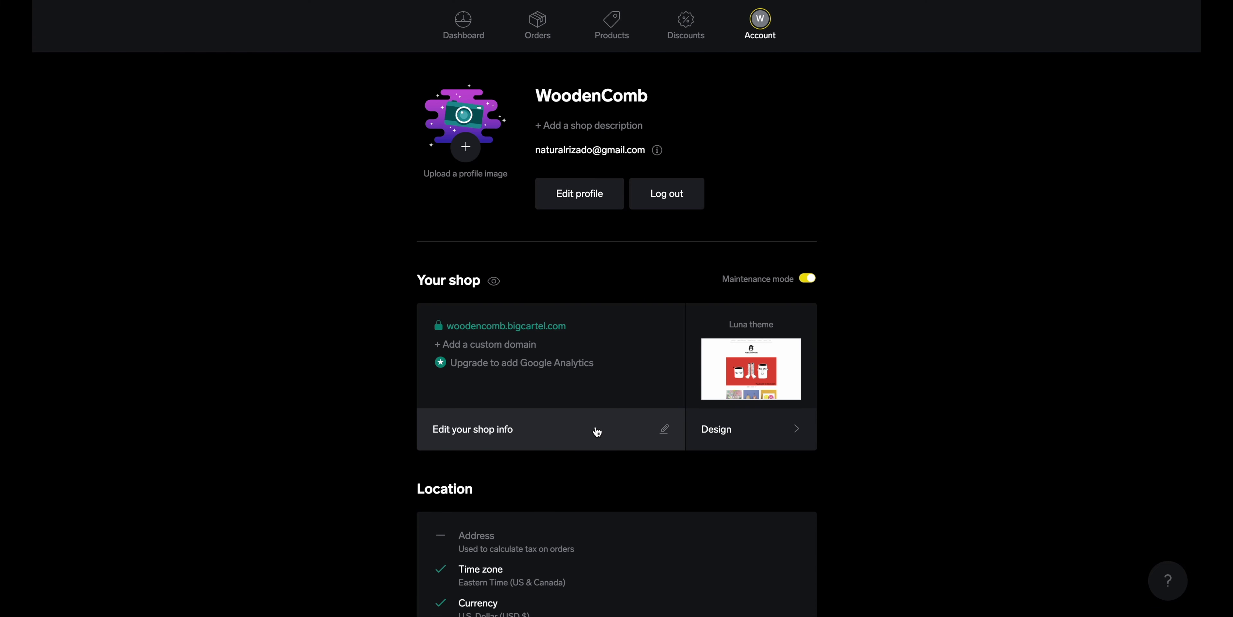
pyautogui.click(618, 38)
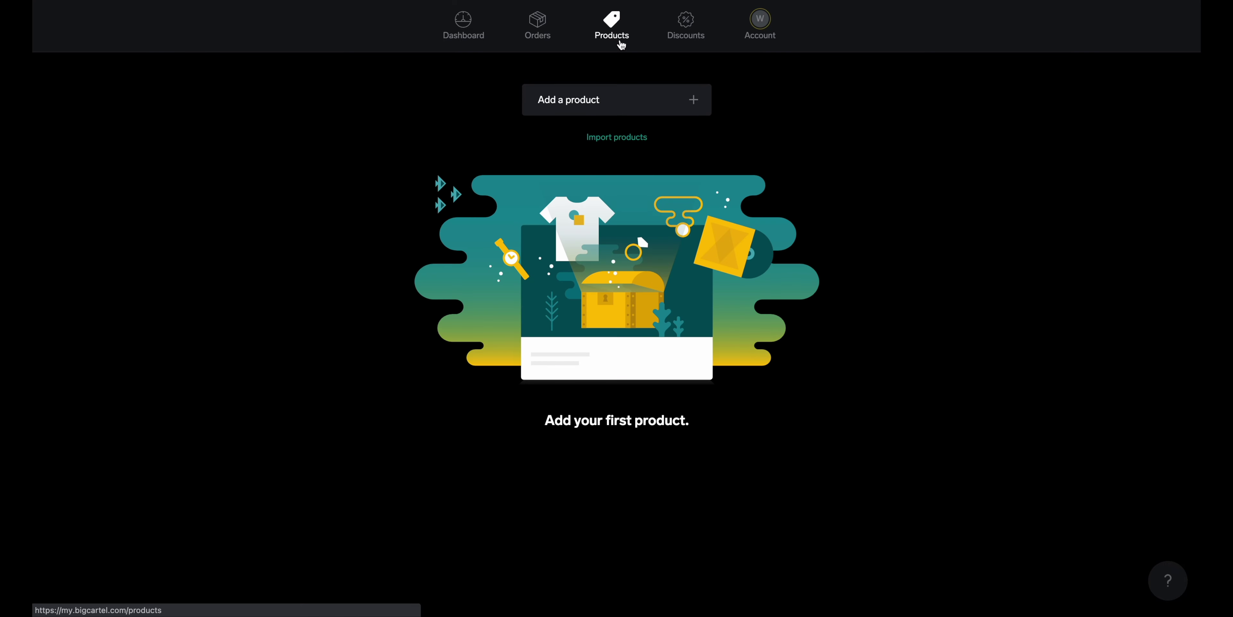
pyautogui.click(614, 109)
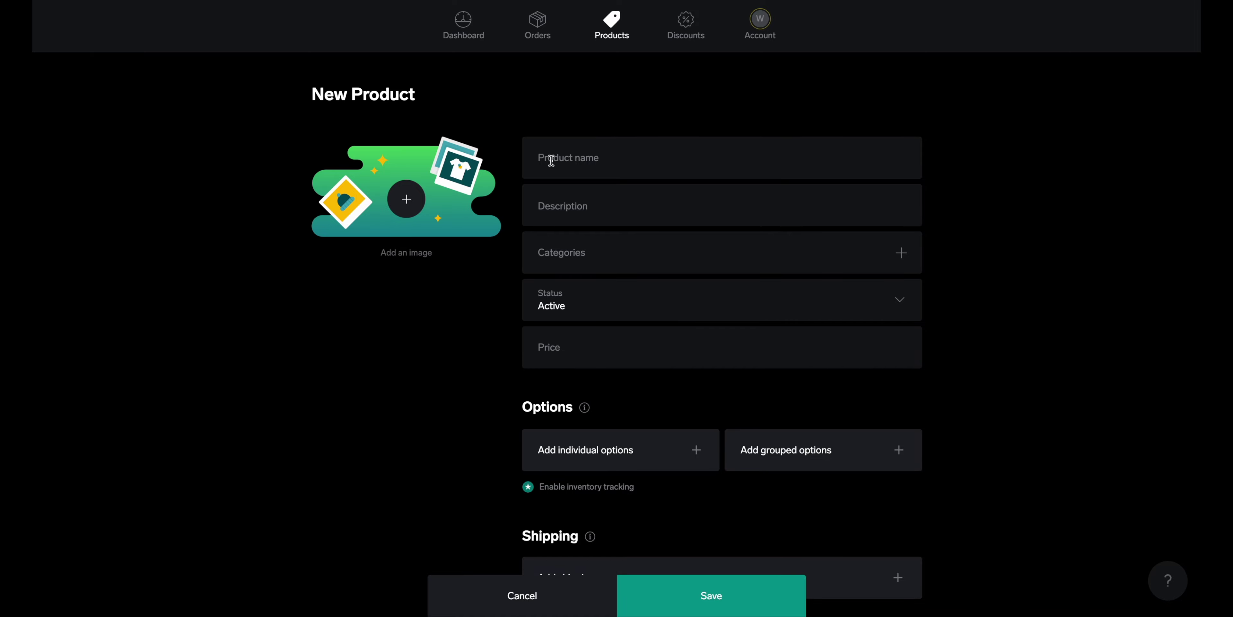
# Skip the product image and name the product 'Hair Growth Wooden Comb'
pyautogui.click(407, 200)
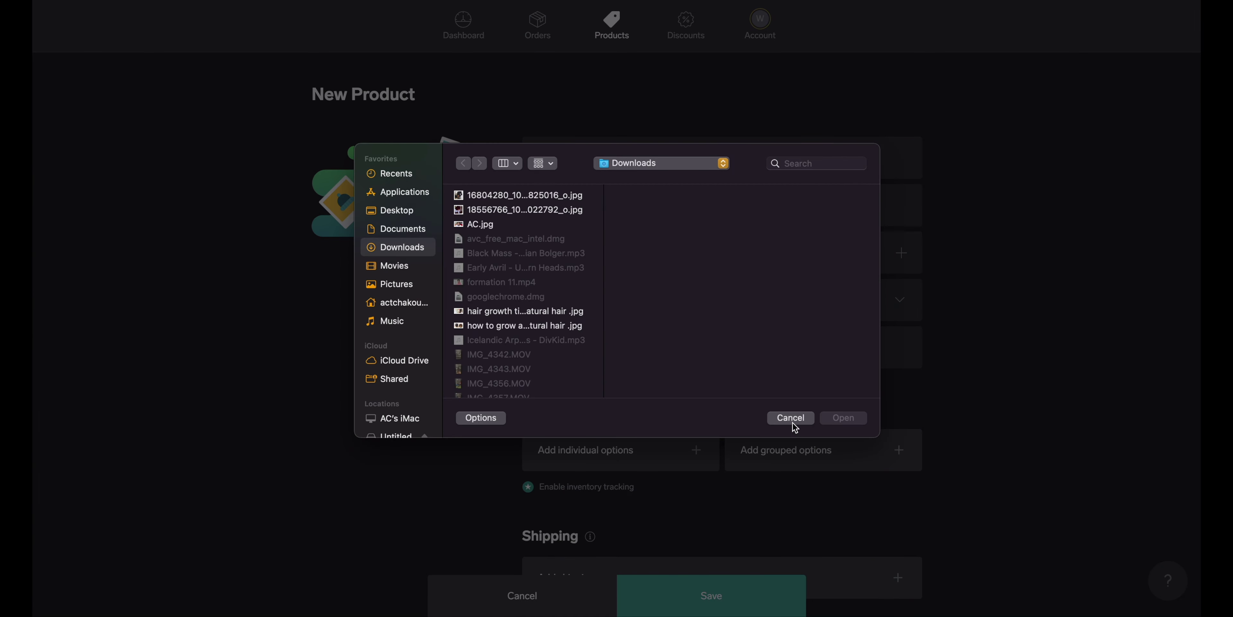
pyautogui.click(791, 418)
pyautogui.scroll(-1, 750, 457)
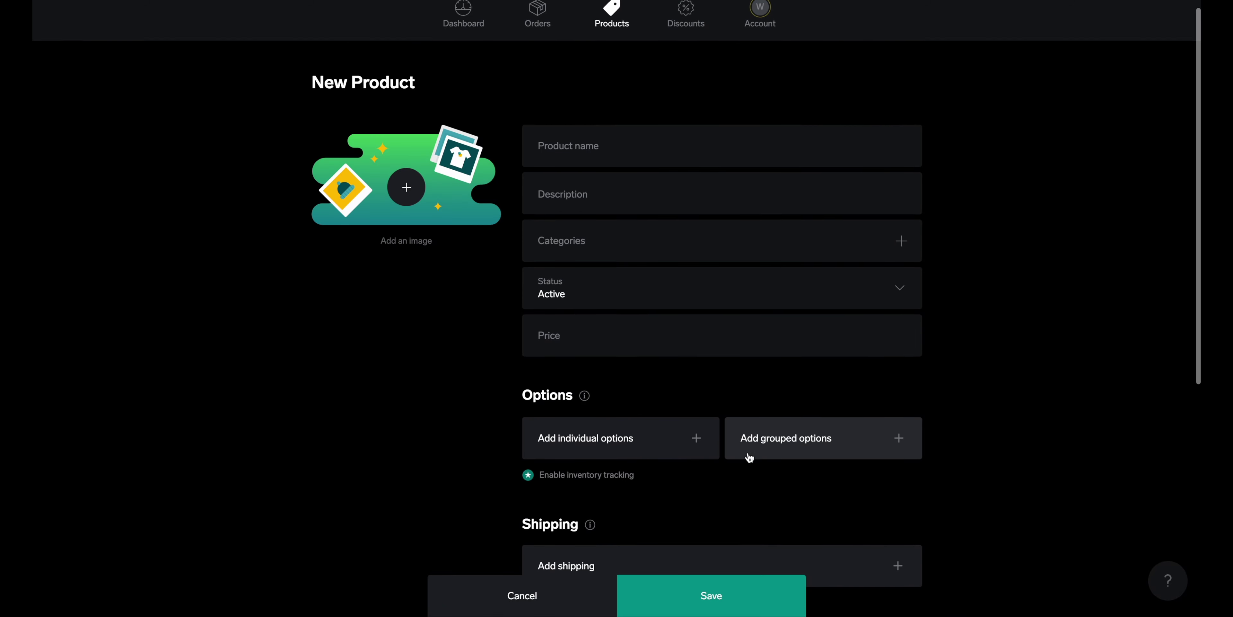
pyautogui.scroll(-3, 749, 457)
pyautogui.scroll(3, 750, 457)
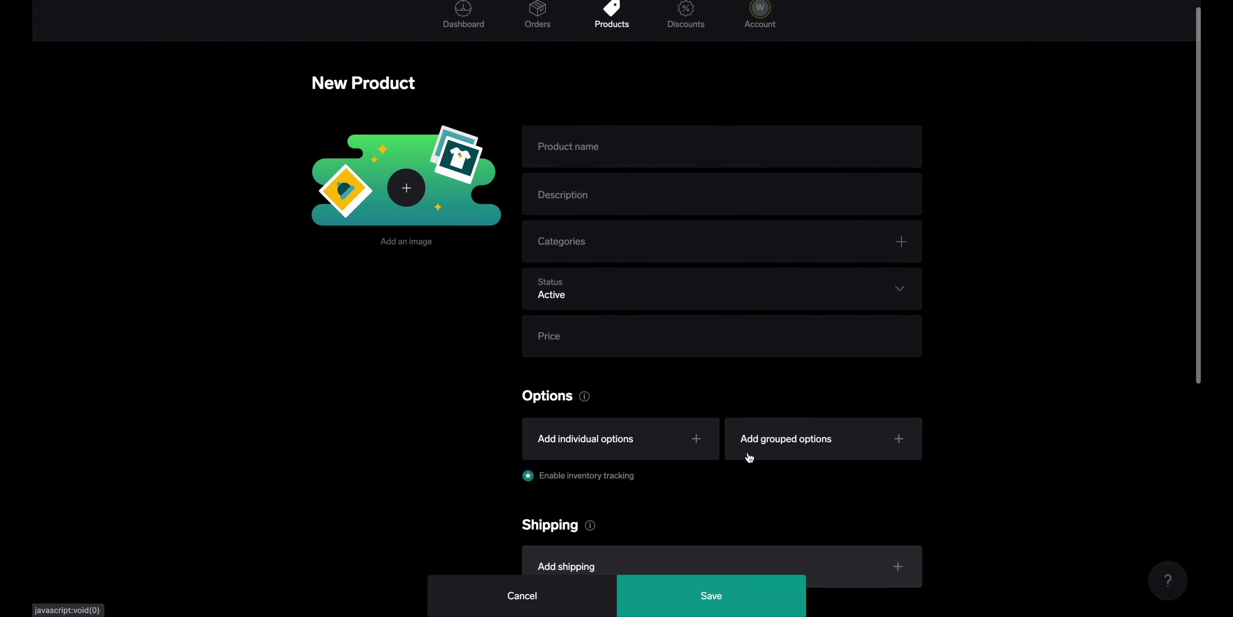
pyautogui.click(592, 163)
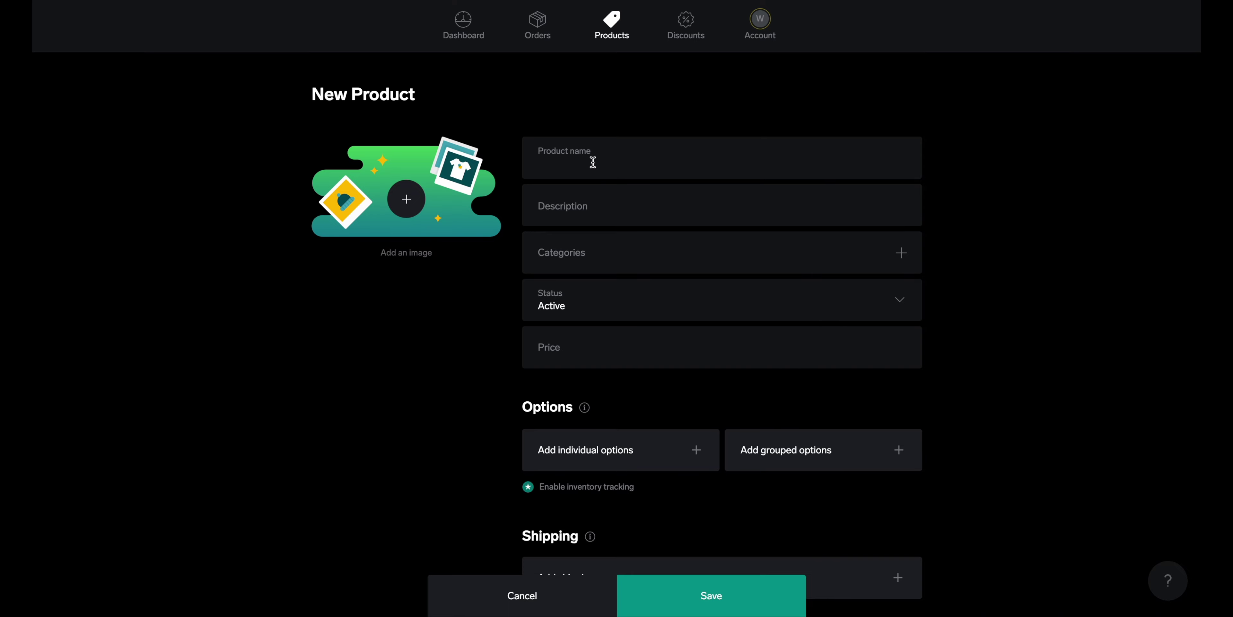
pyautogui.write('Hair G')
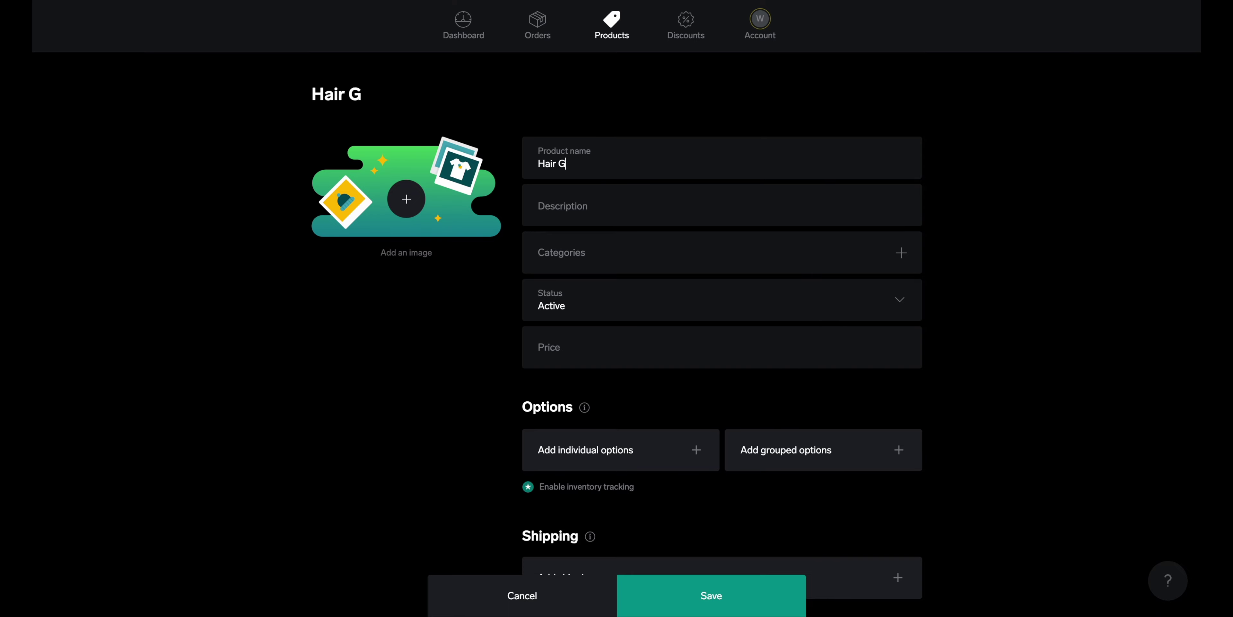
pyautogui.write('rowth W')
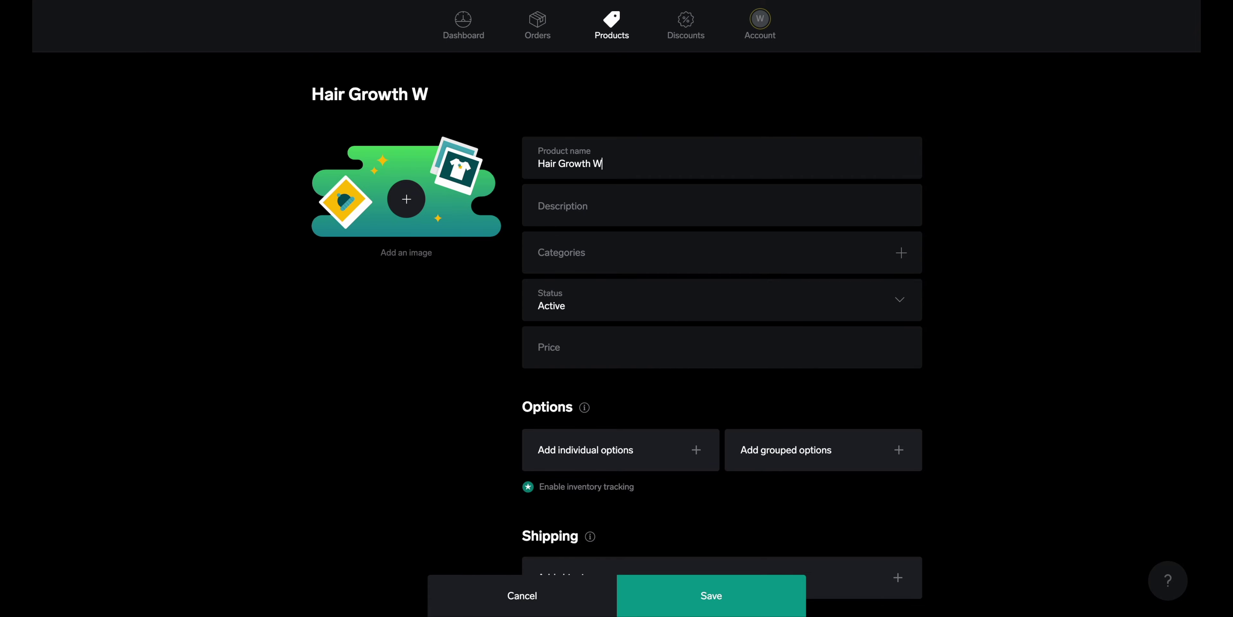
pyautogui.write('ooden N')
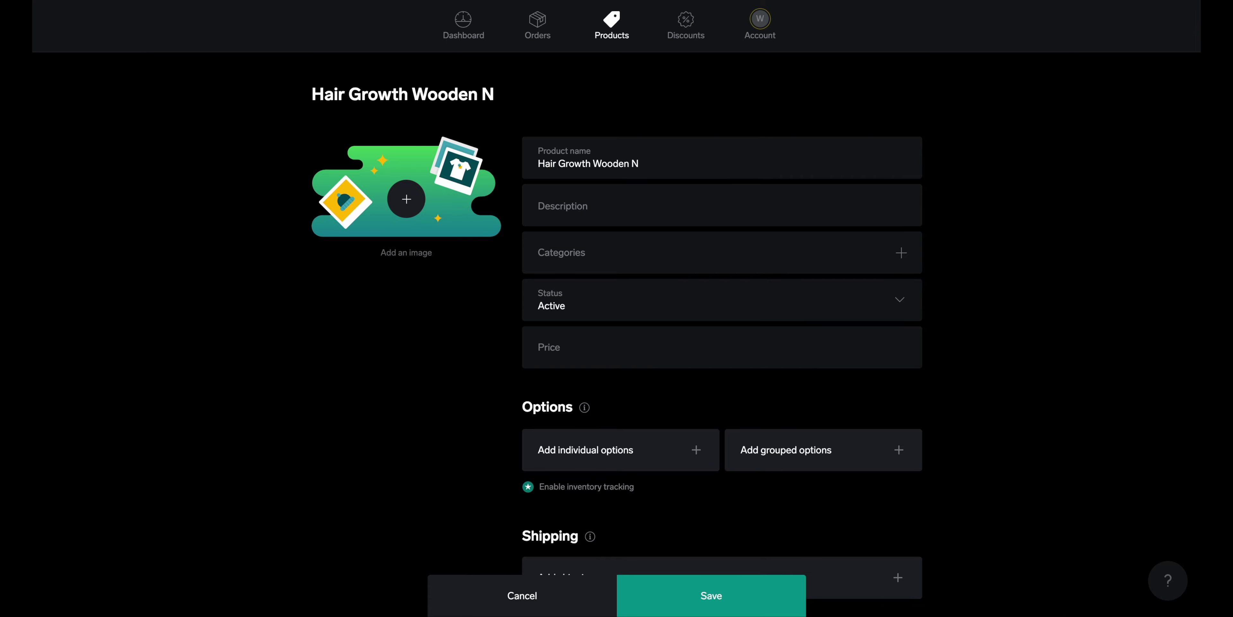
pyautogui.press('BackSpace')
pyautogui.write('Comb')
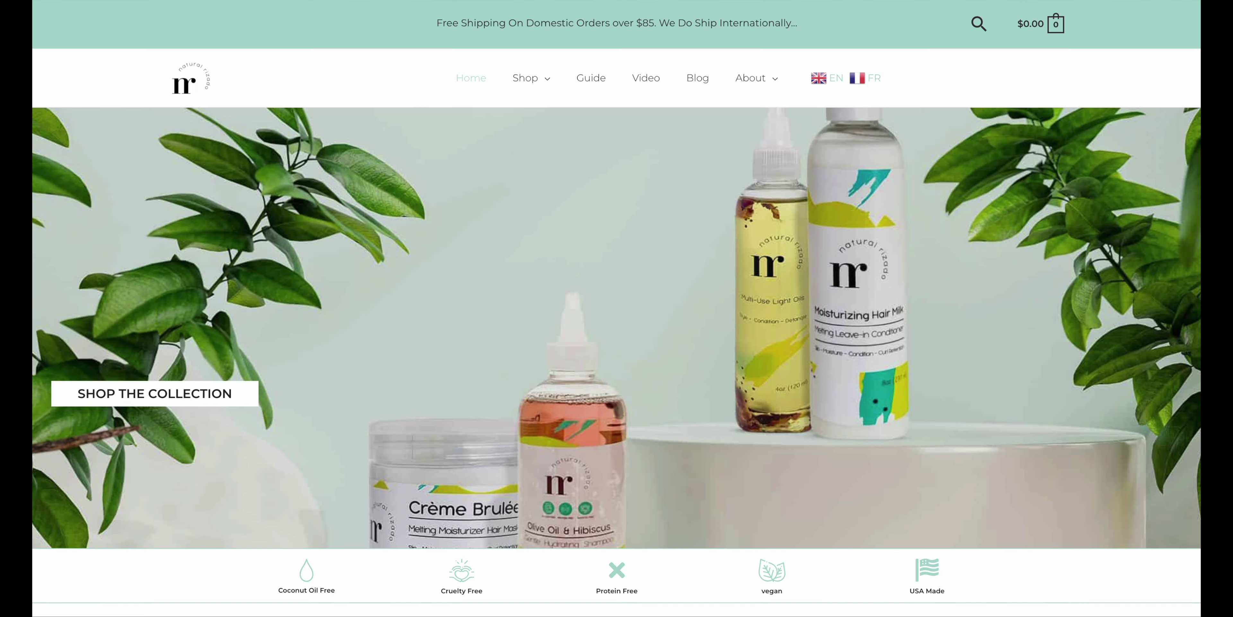
# On naturalrizado.com, open the Wooden Comb For Hair Growth page from the Tools Collection
pyautogui.moveTo(551, 93)
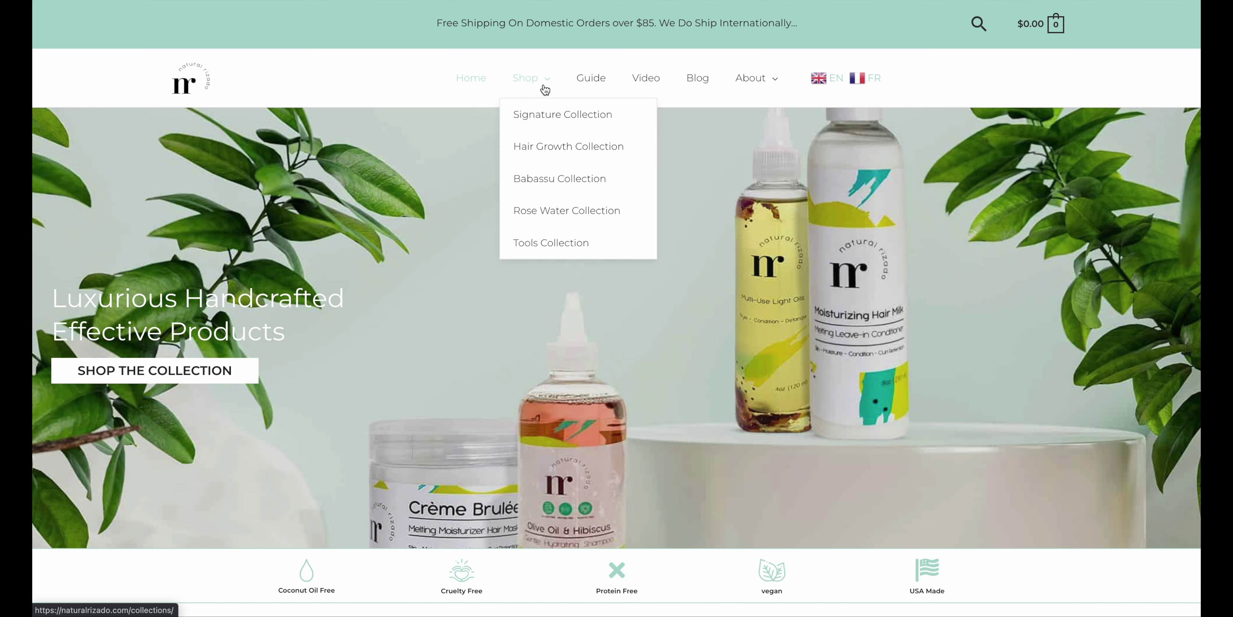
pyautogui.click(554, 150)
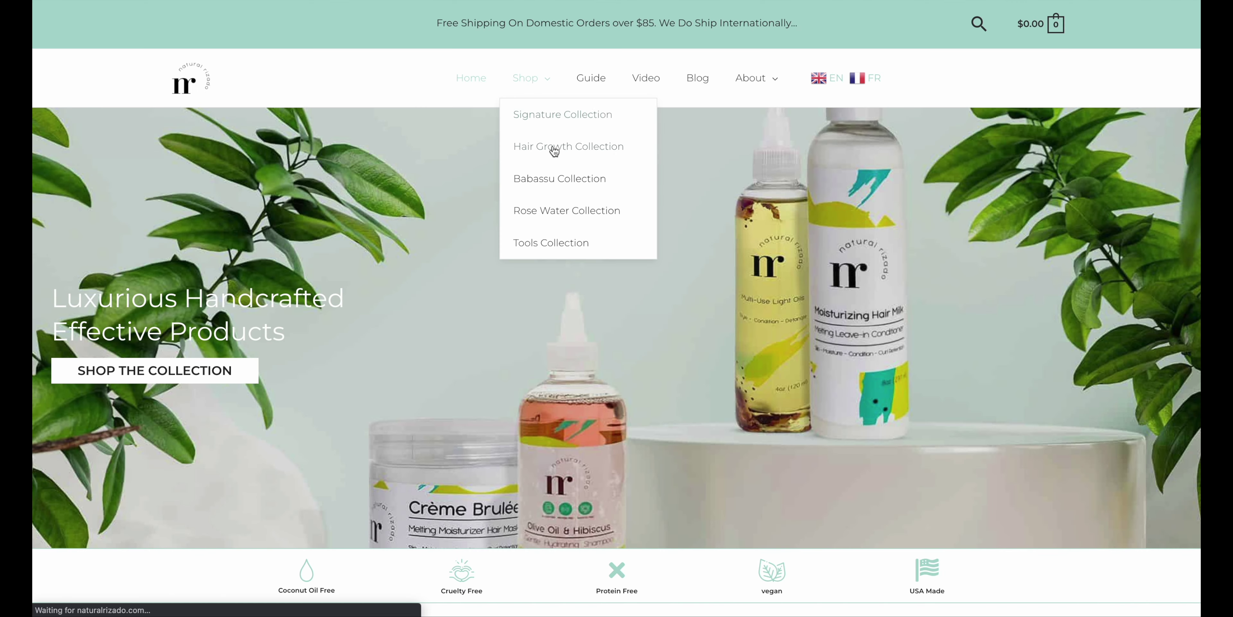
pyautogui.click(554, 246)
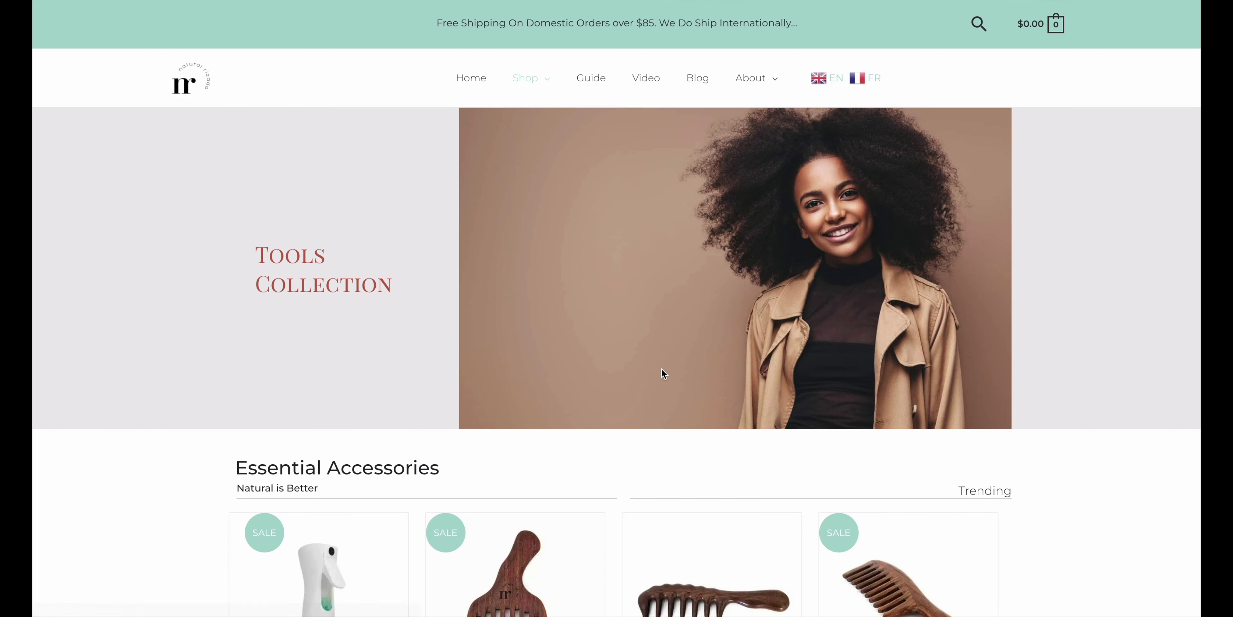
pyautogui.scroll(-5, 661, 372)
pyautogui.click(891, 450)
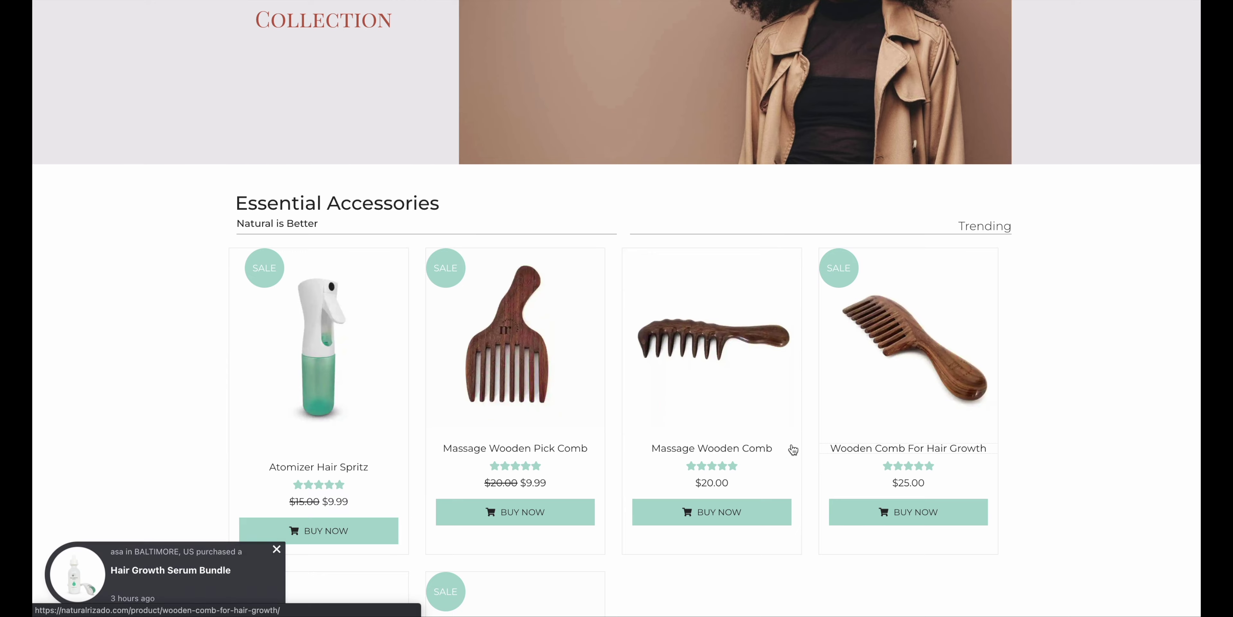
pyautogui.scroll(-2, 793, 449)
pyautogui.scroll(-3, 793, 449)
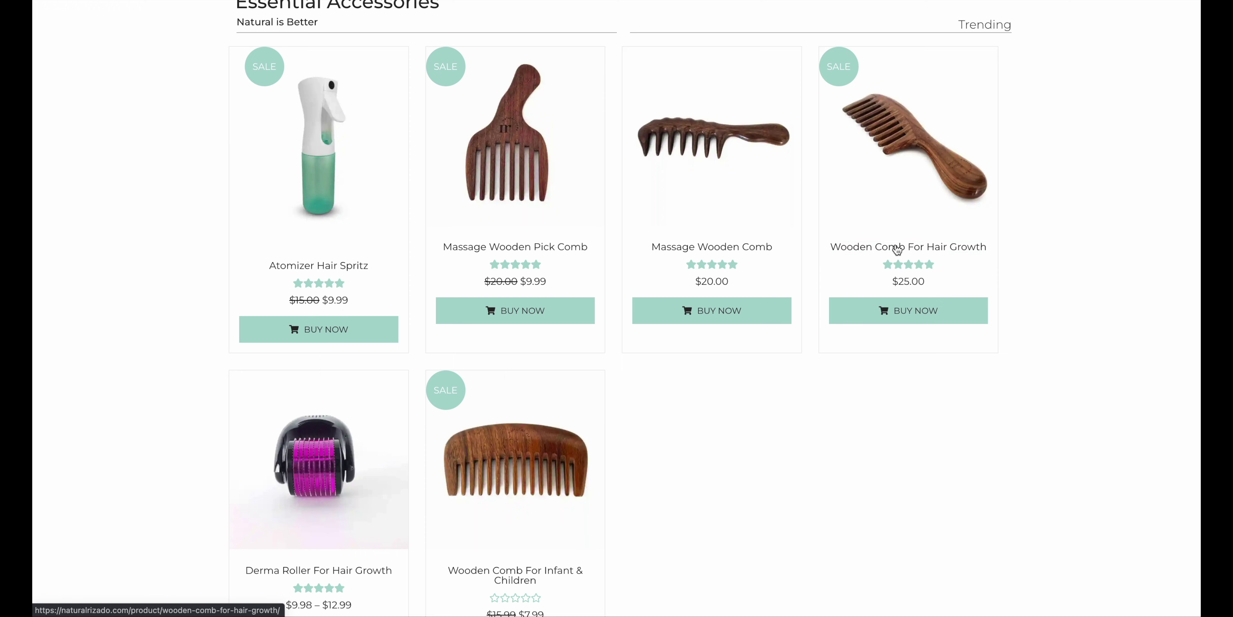
pyautogui.click(896, 249)
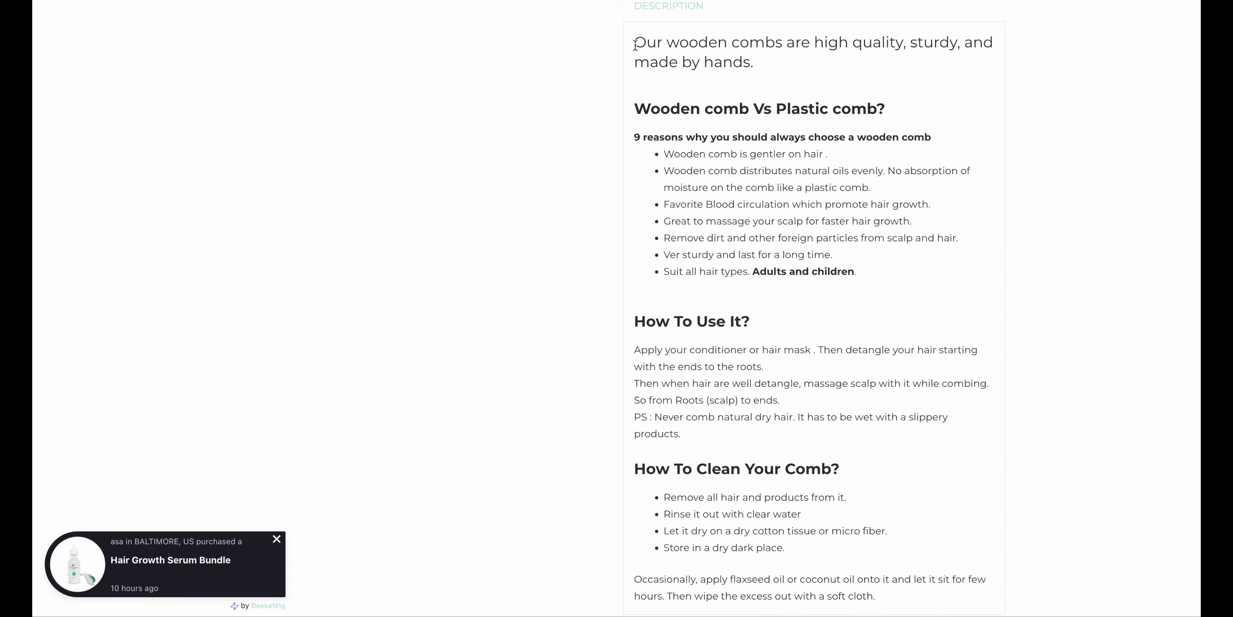
# Select and copy the comb's full description text
pyautogui.moveTo(635, 42); pyautogui.dragTo(873, 550)
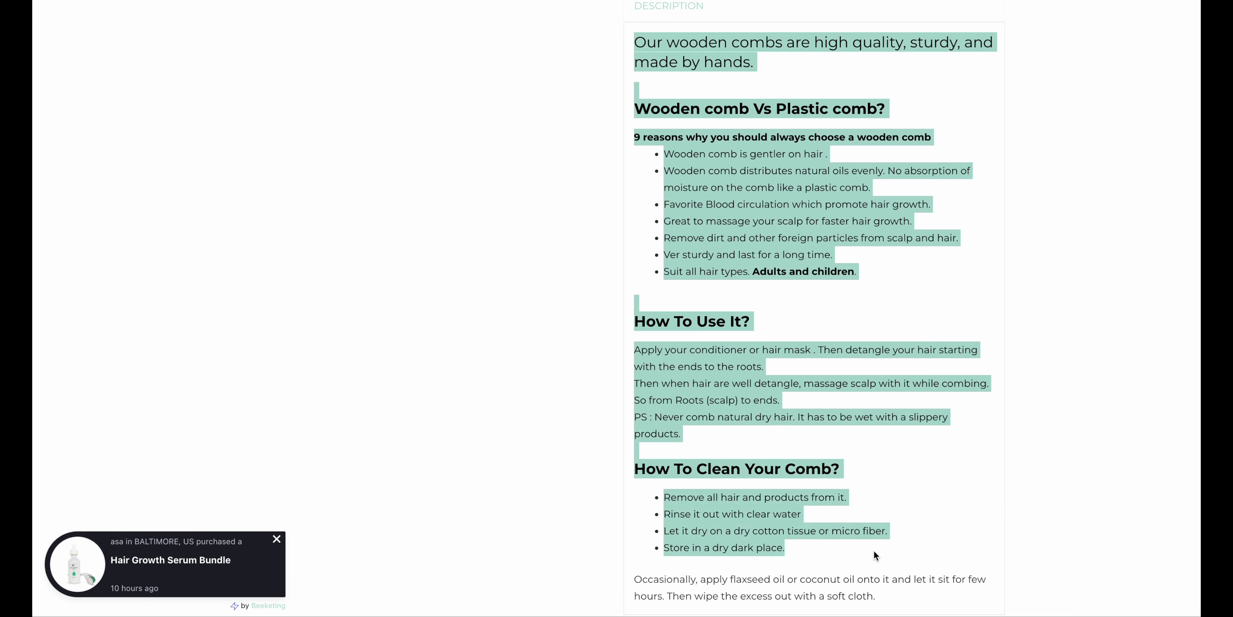
pyautogui.press('ctrl+super+d')
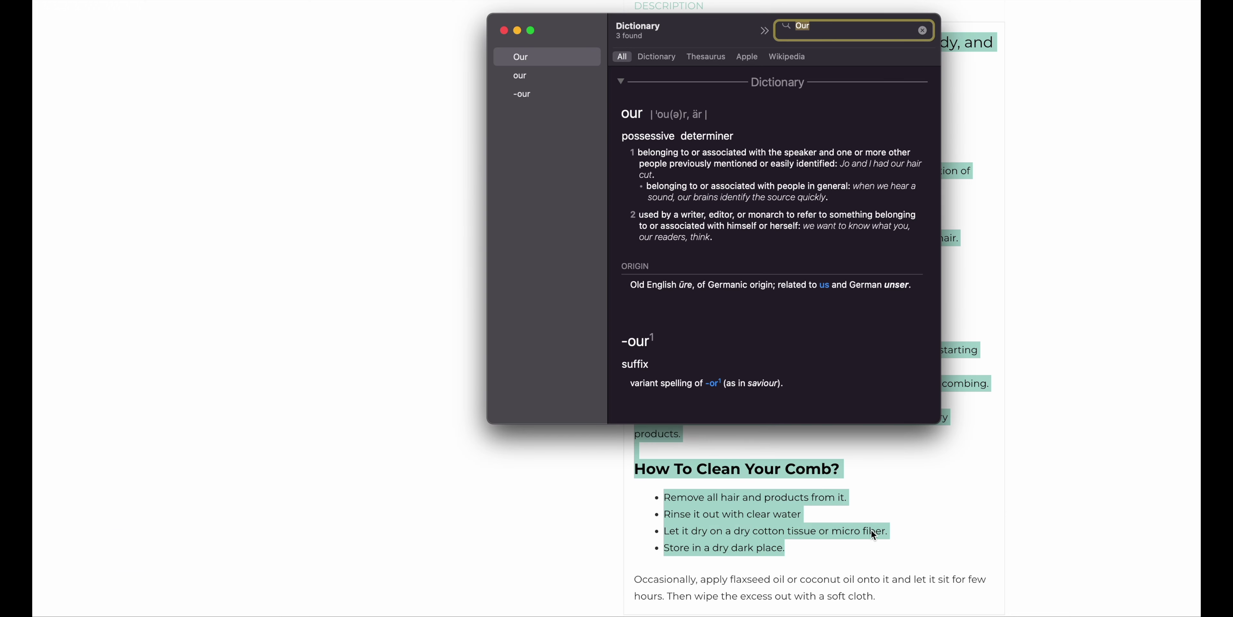
pyautogui.press('super+w')
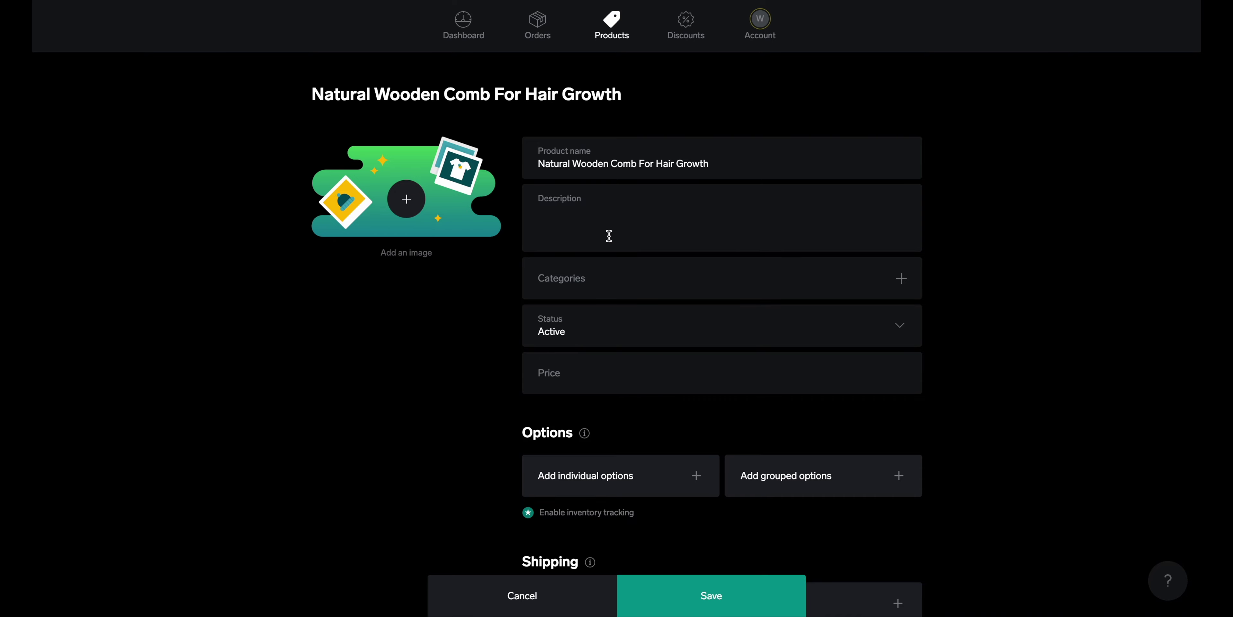
# Paste the copied comb description into the product's Description and dismiss the empty categories notice
pyautogui.click(578, 230)
pyautogui.press('super+v')
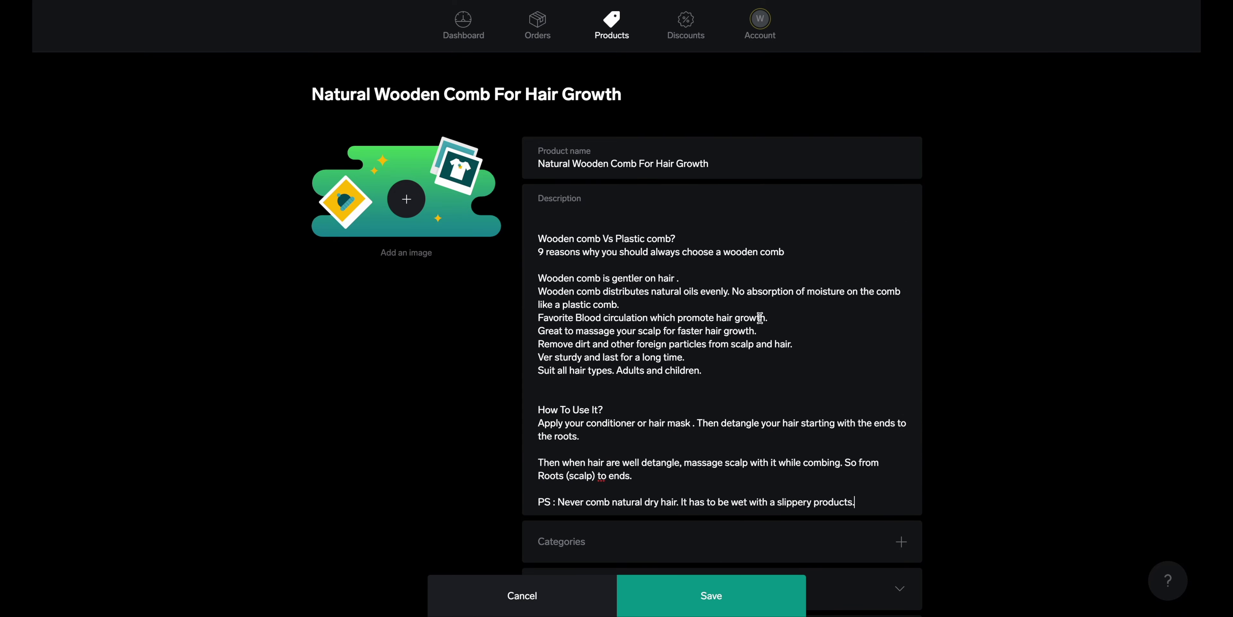
pyautogui.scroll(-8, 776, 447)
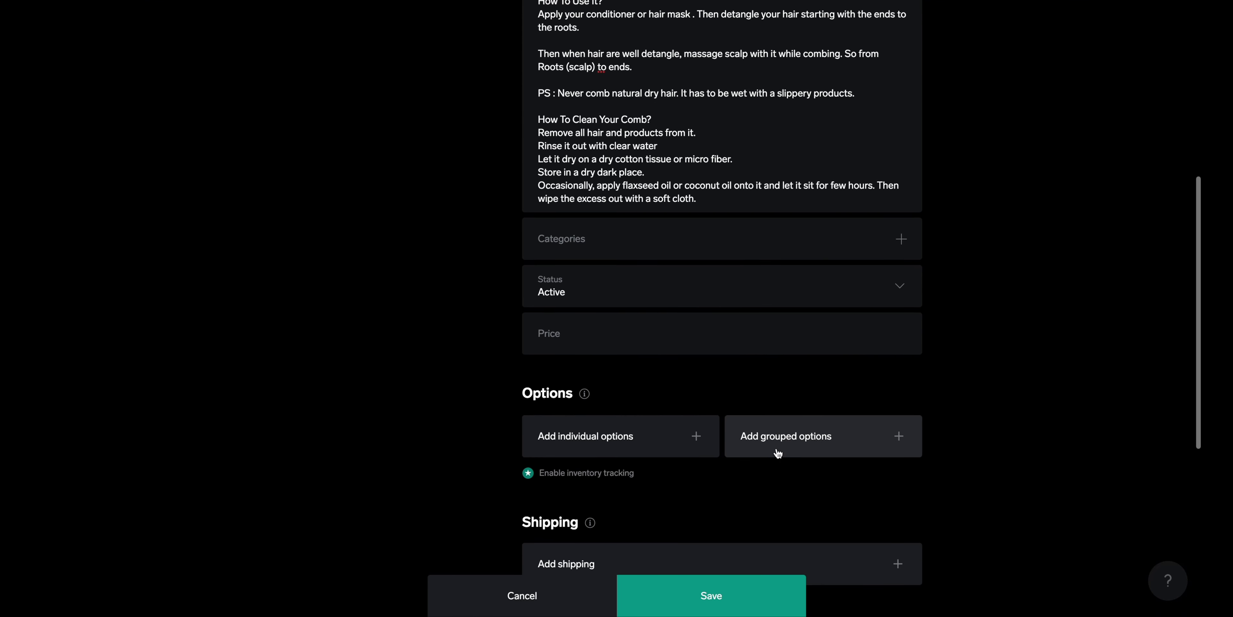
pyautogui.click(902, 239)
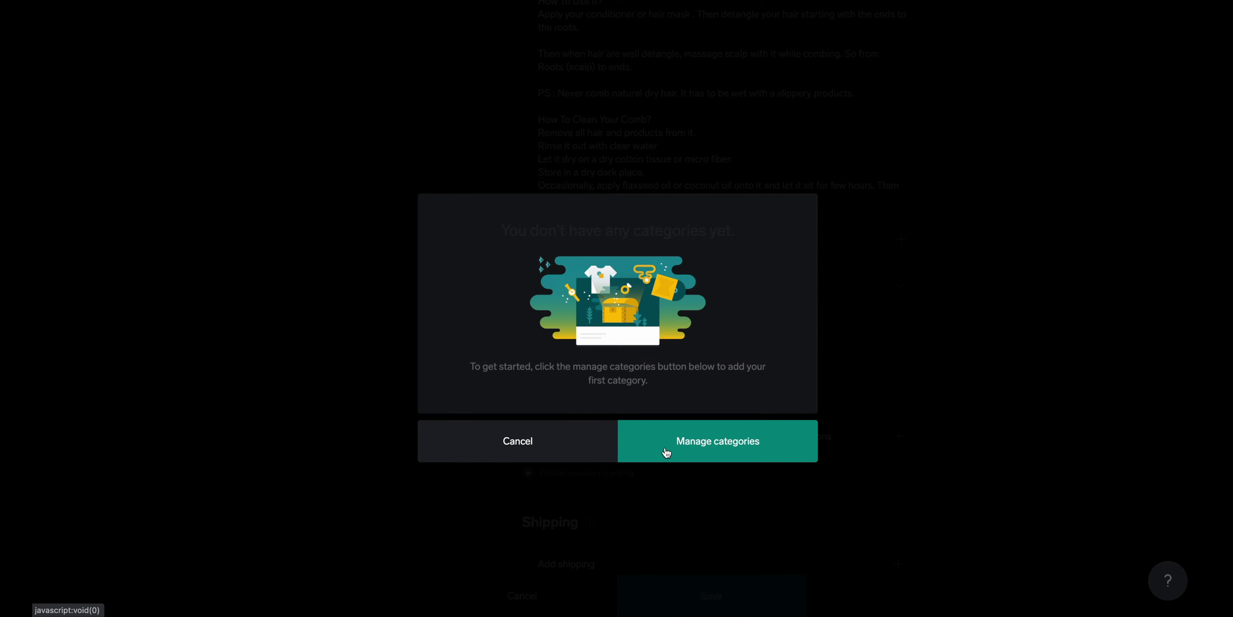
pyautogui.click(574, 448)
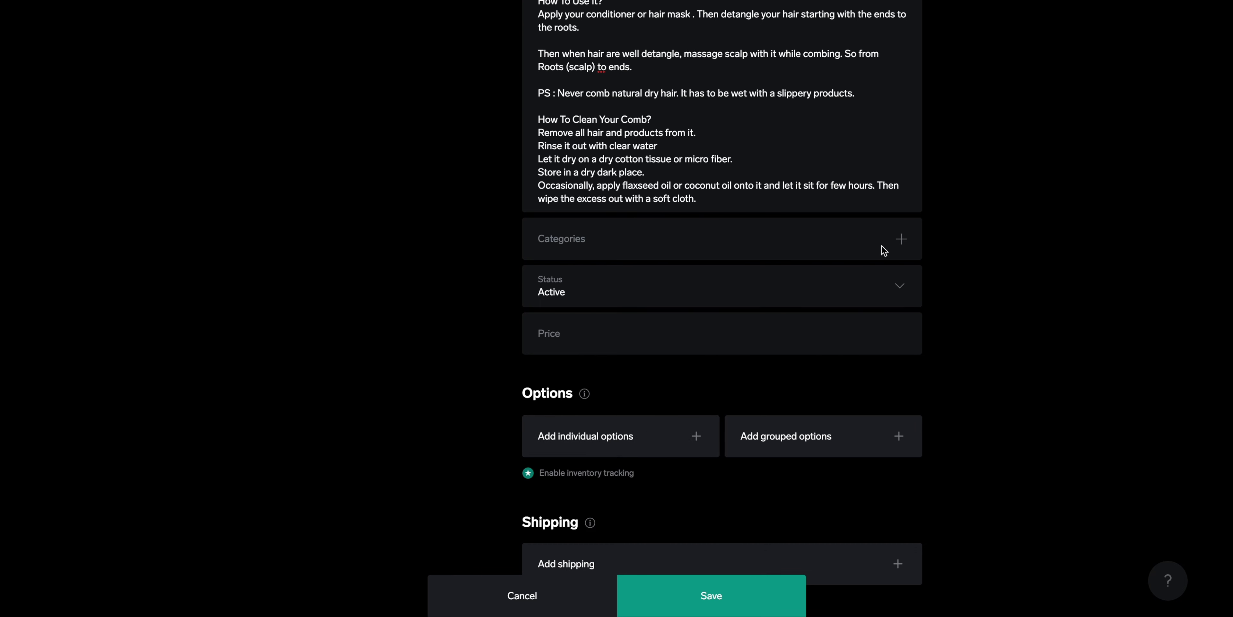
# Price the comb at 20.00 and add an individual options row
pyautogui.click(806, 341)
pyautogui.write('20.00')
pyautogui.scroll(-3, 1046, 349)
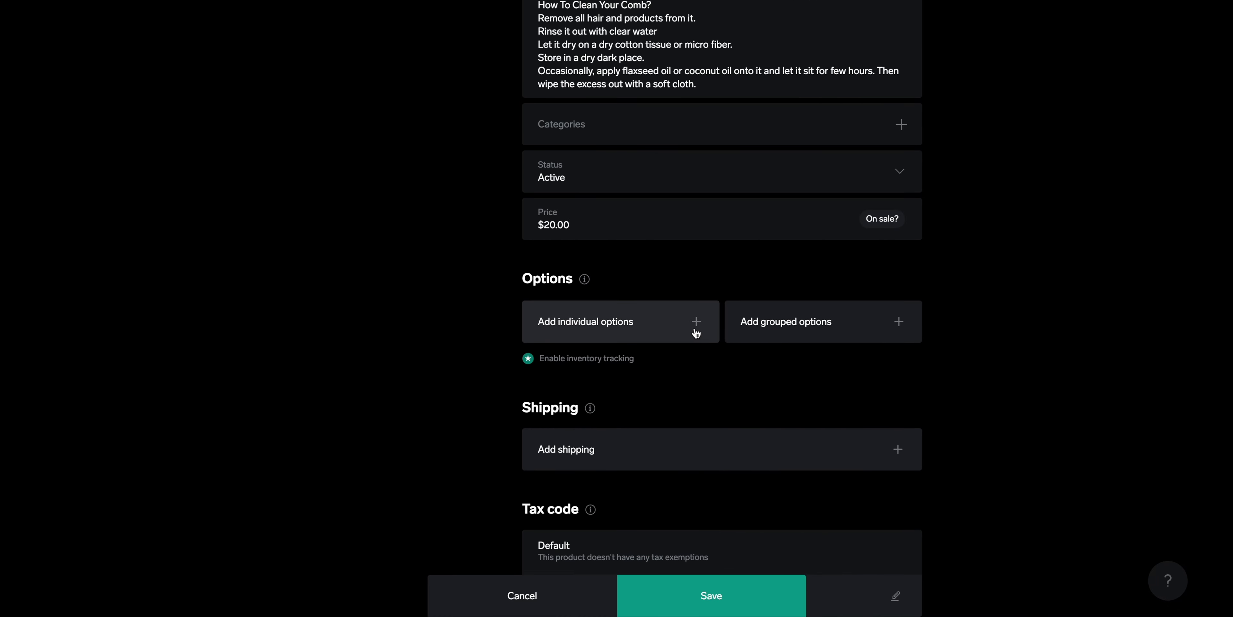
pyautogui.click(696, 321)
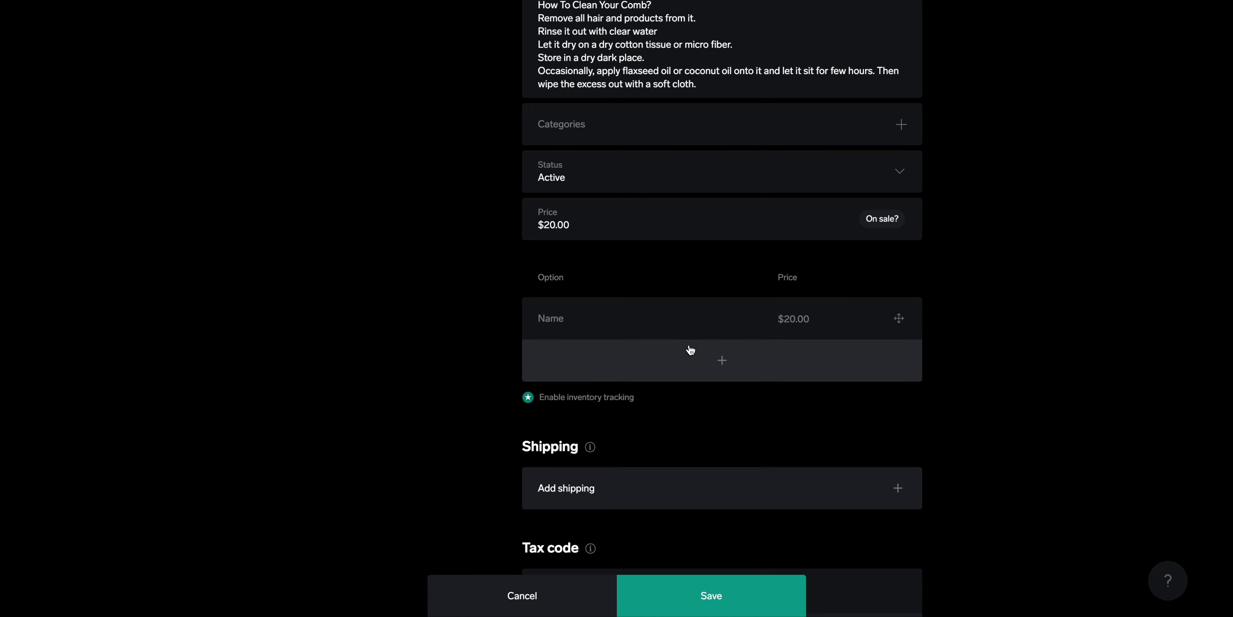
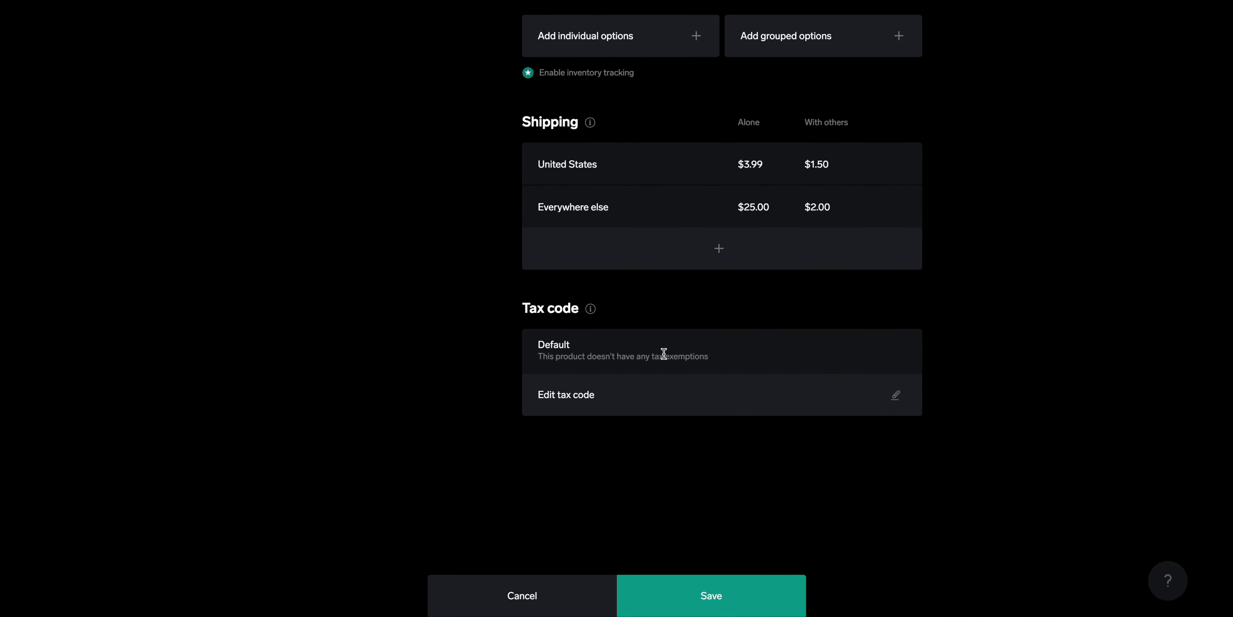
# Open the tax code editor for the comb product
pyautogui.click(607, 404)
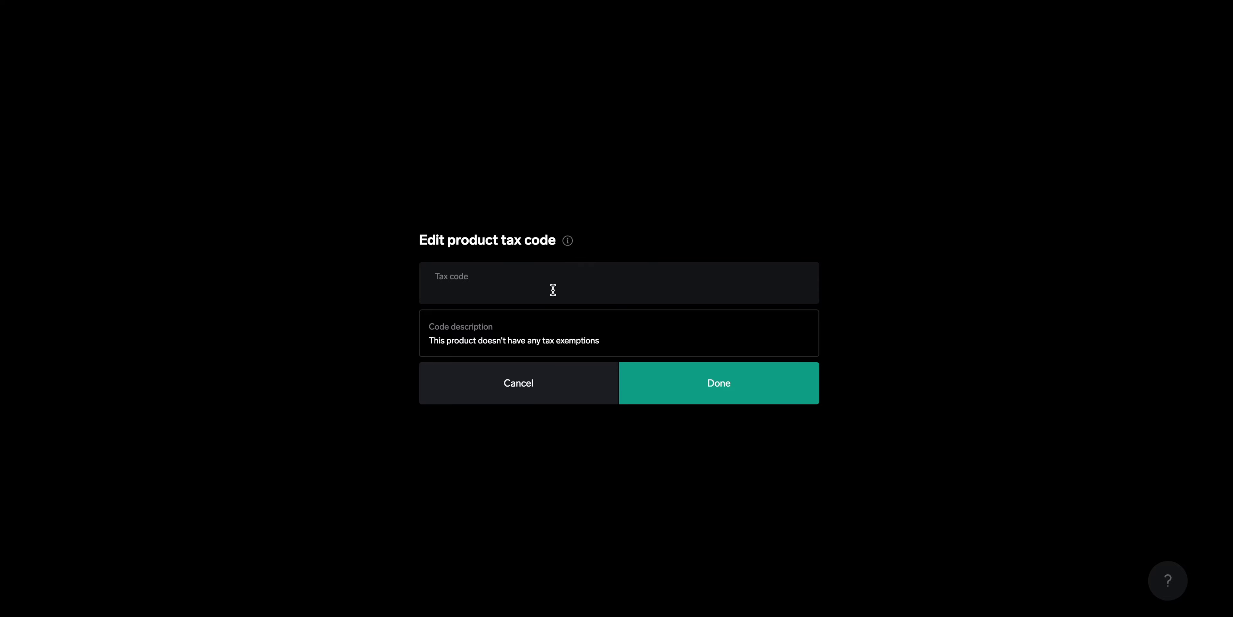
# Enter 6.75 as the tax code, read the tax code info, and return to the form's top
pyautogui.write('6.75')
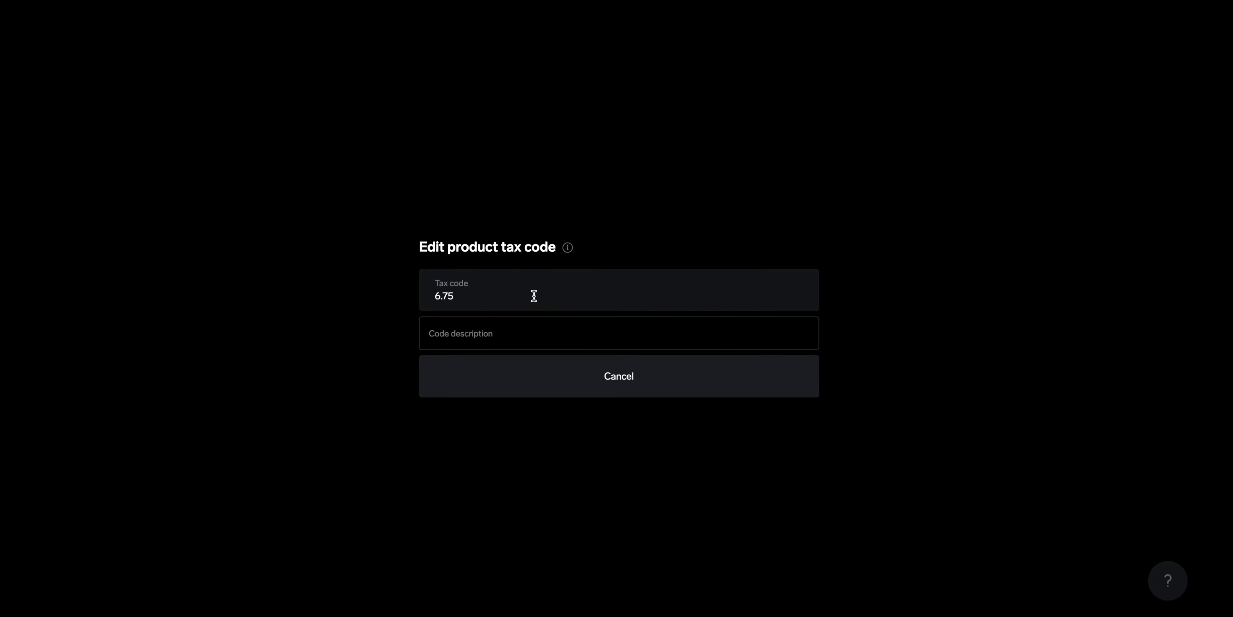
pyautogui.moveTo(573, 252)
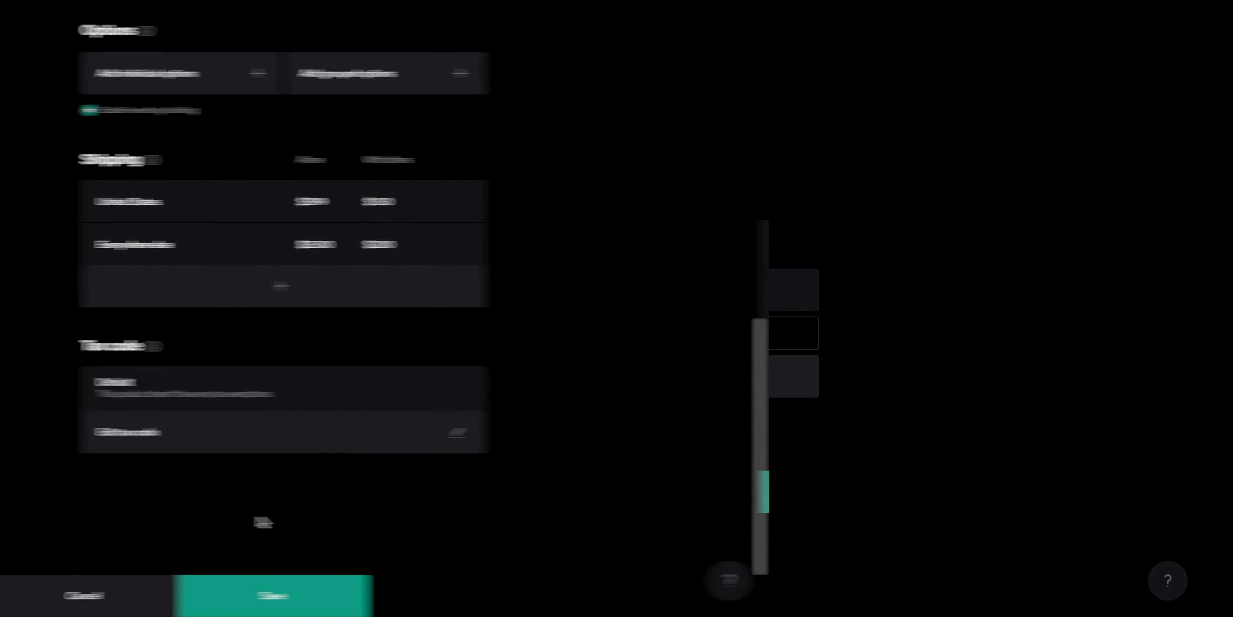
pyautogui.scroll(15, 702, 517)
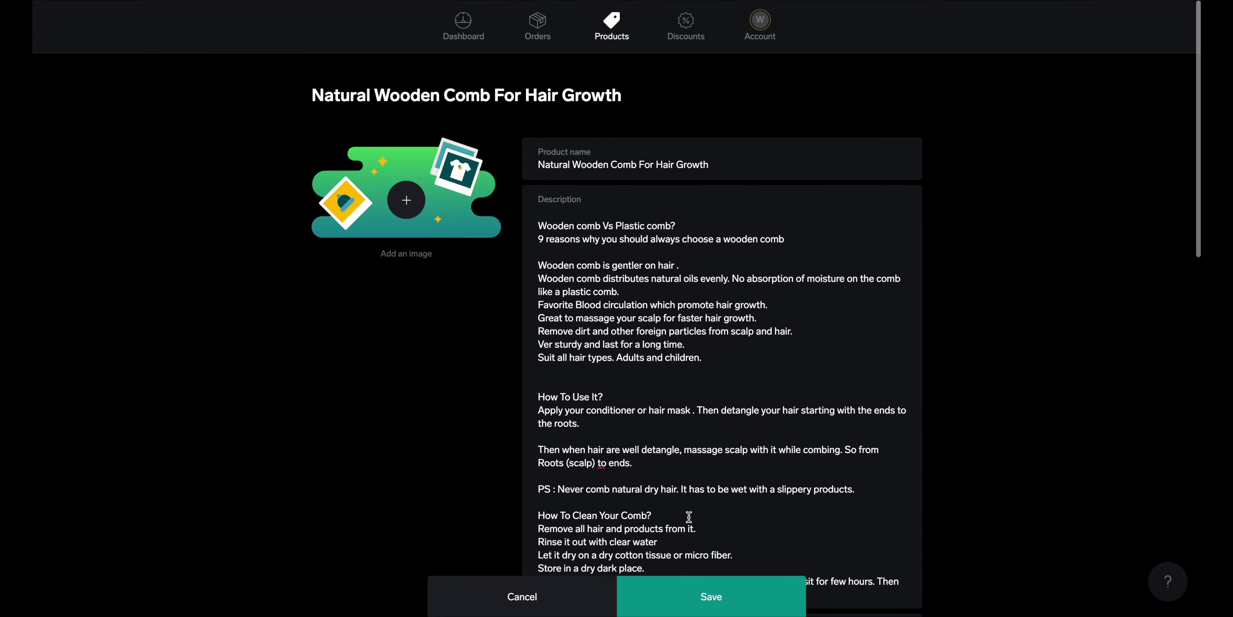
# Attach 'wooden comb for hair.jpg' as the product photo, save, and go back to Products
pyautogui.click(411, 205)
pyautogui.click(500, 328)
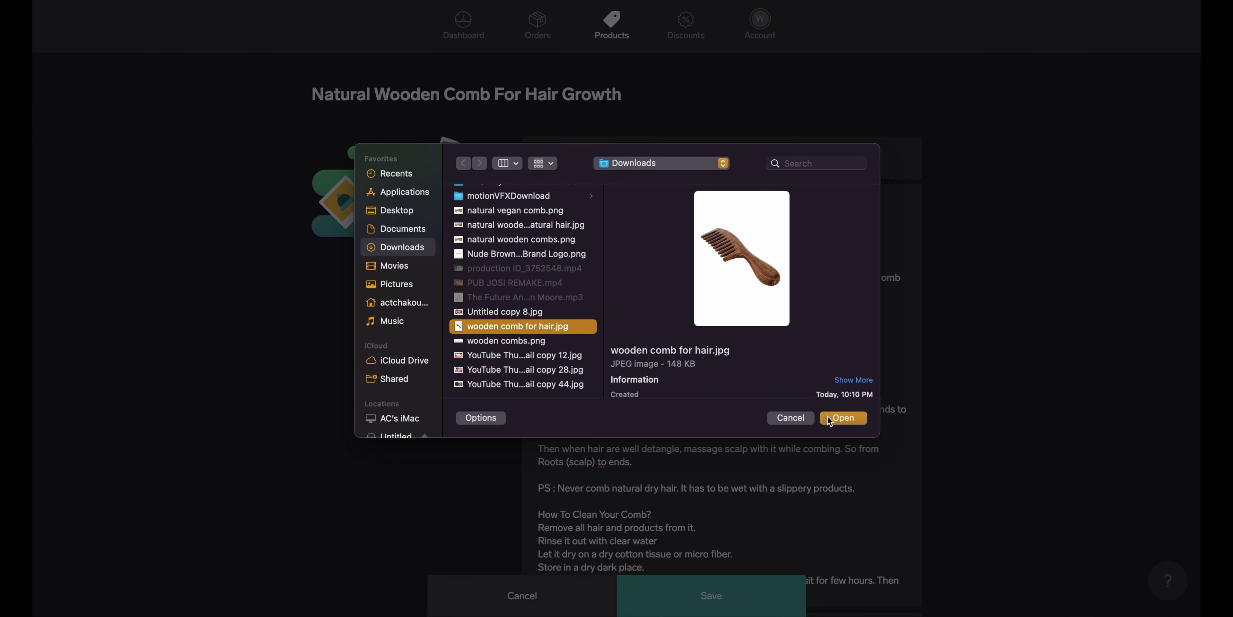
pyautogui.click(844, 418)
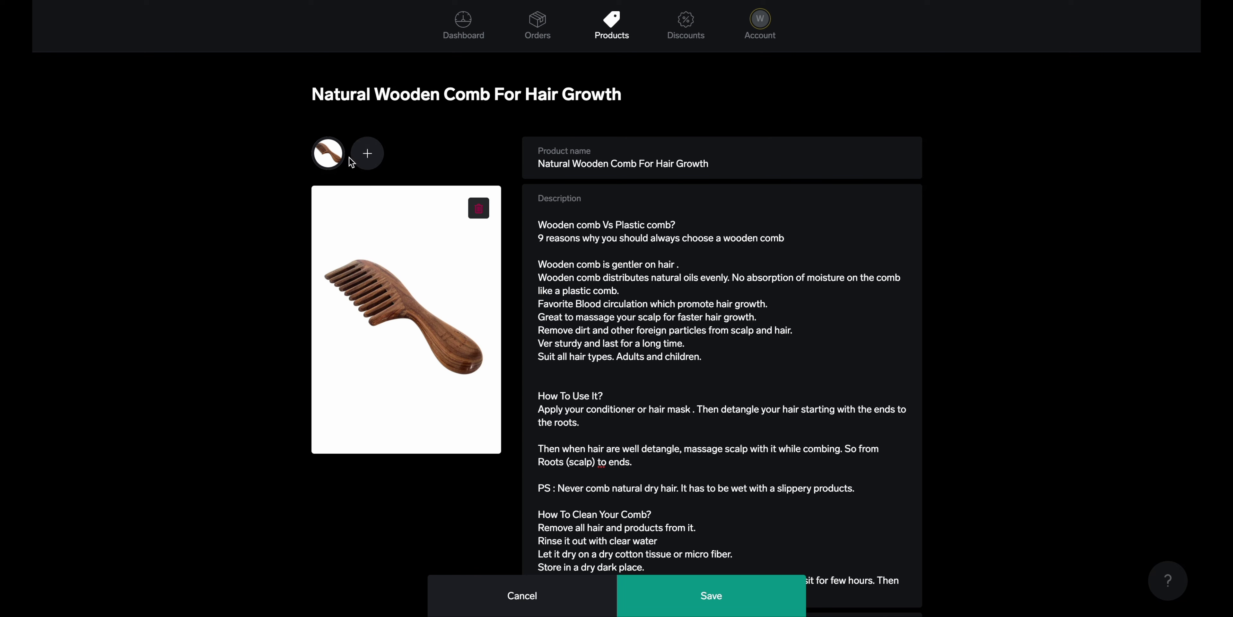
pyautogui.click(712, 599)
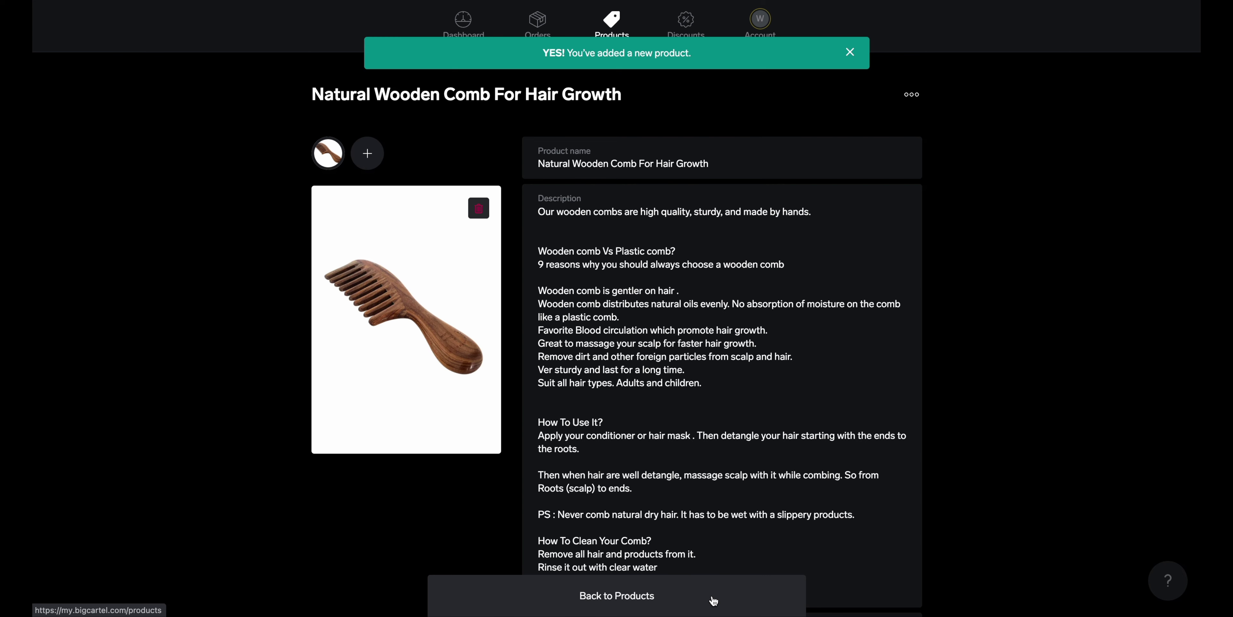
pyautogui.click(688, 604)
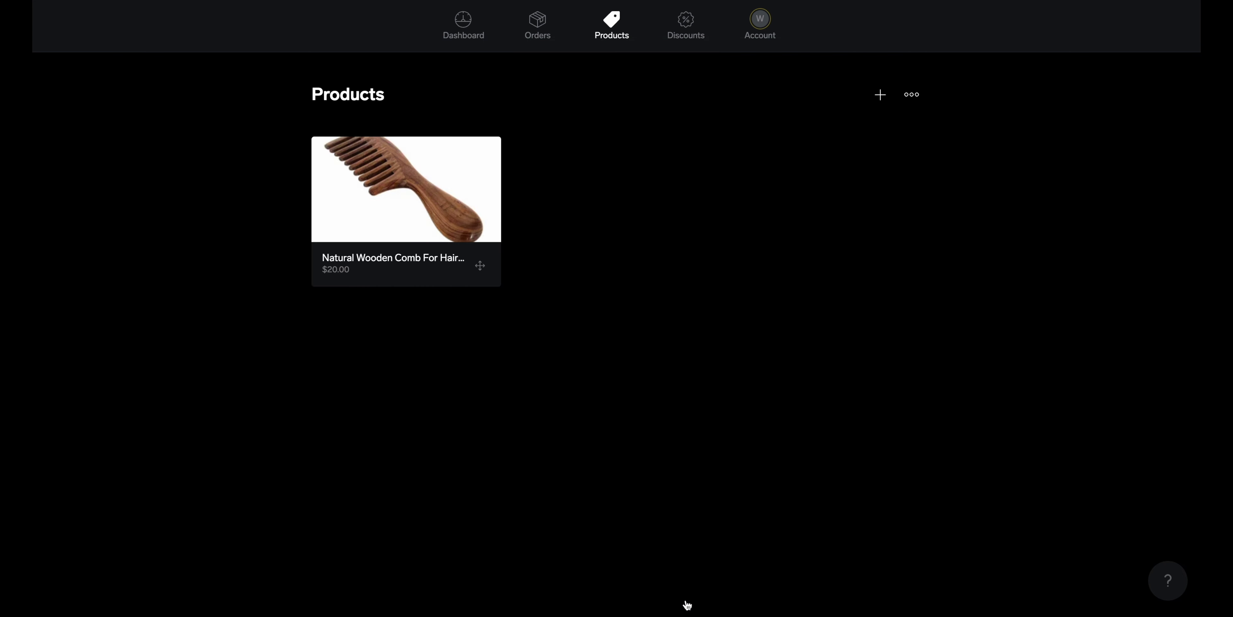
# Start a new discount and review its options, keeping entire order and free shipping
pyautogui.hscroll(-5, 526, 311)
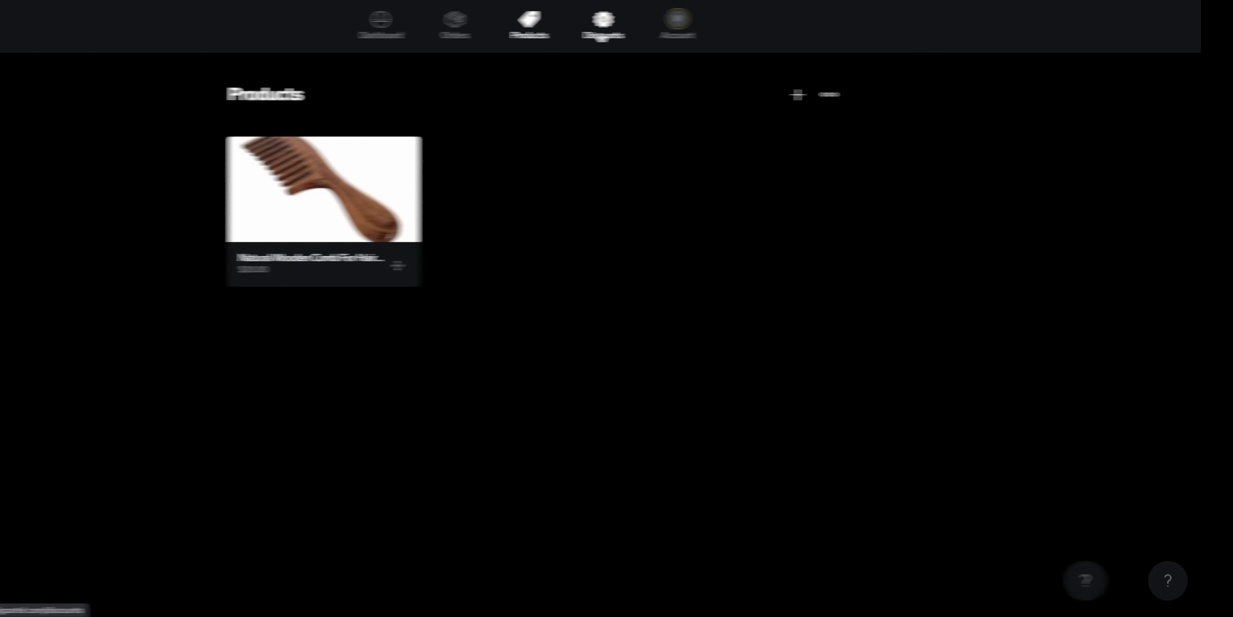
pyautogui.click(685, 38)
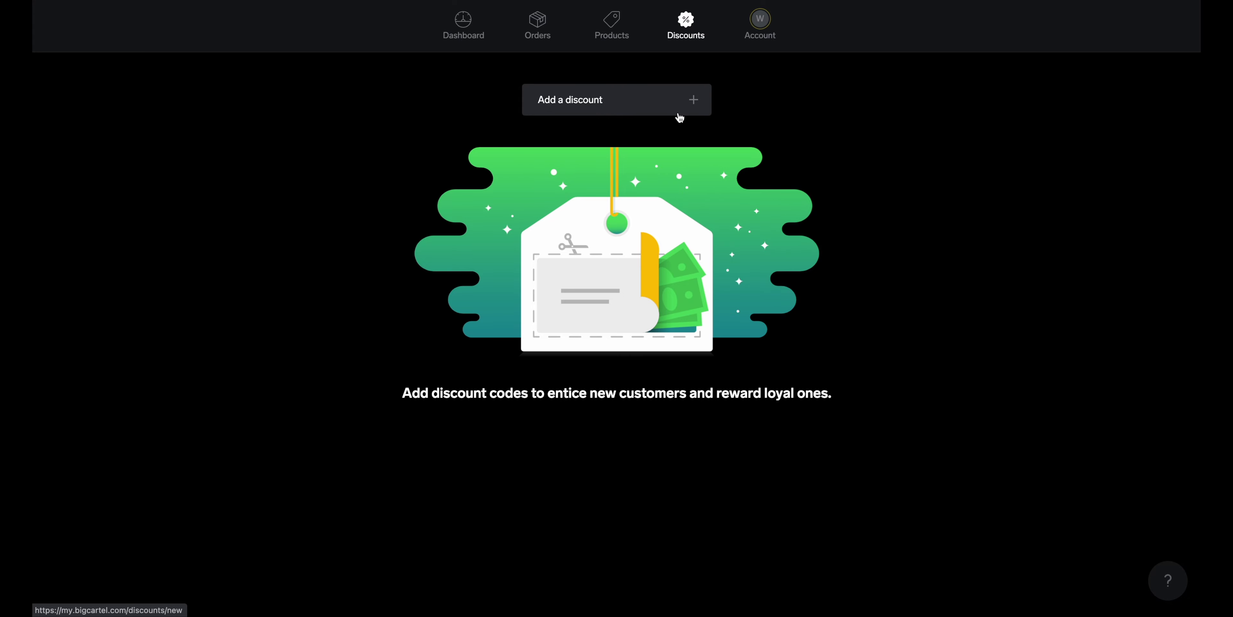
pyautogui.click(690, 100)
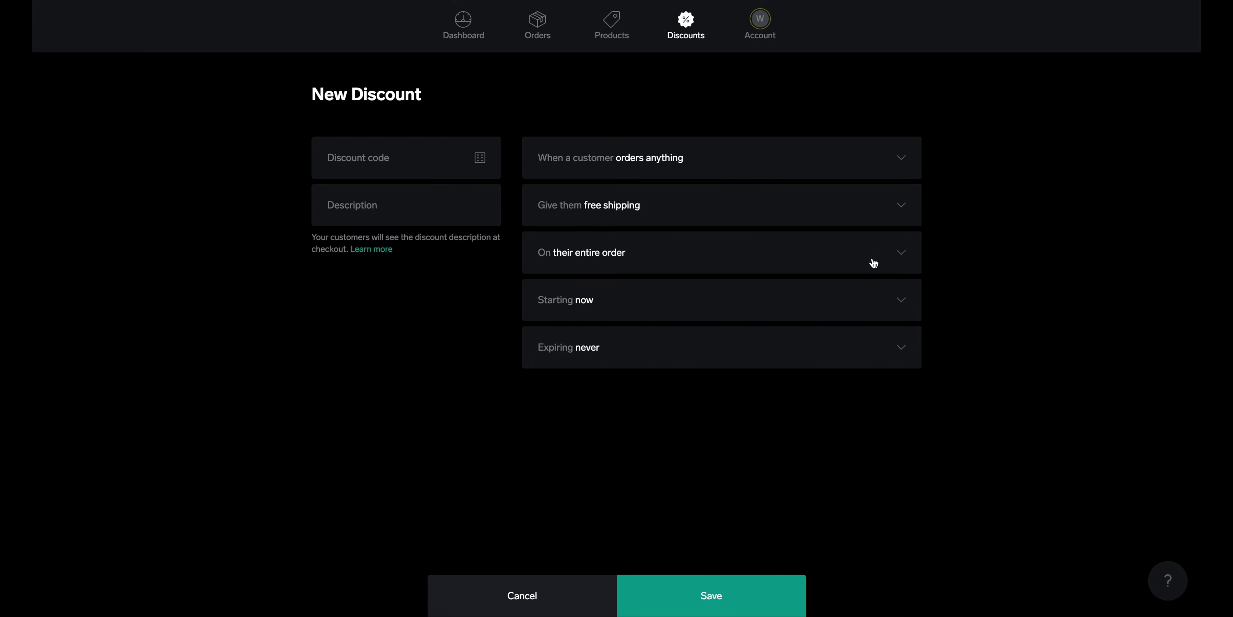
pyautogui.click(902, 257)
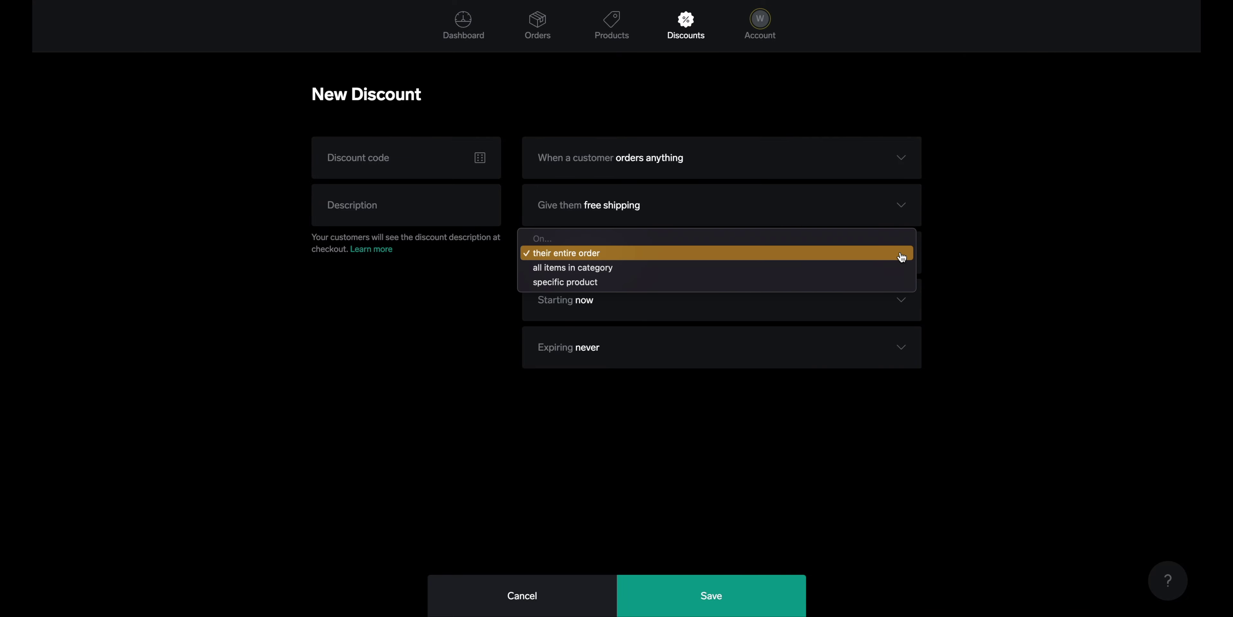
pyautogui.click(902, 257)
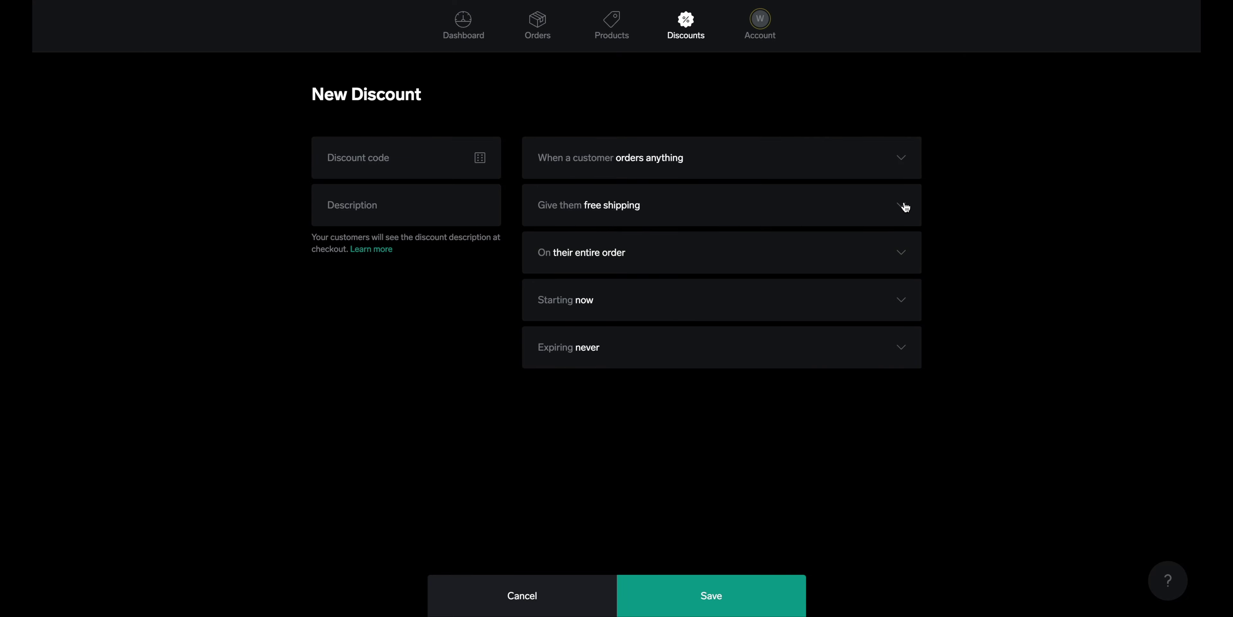
pyautogui.click(904, 206)
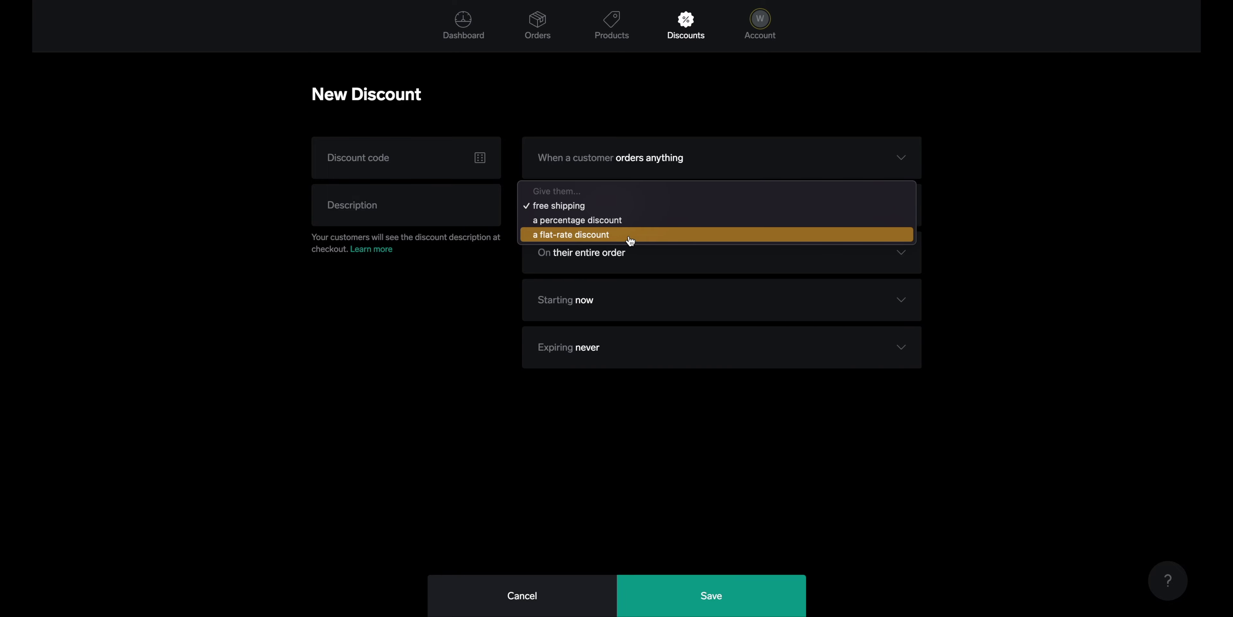
pyautogui.click(1026, 222)
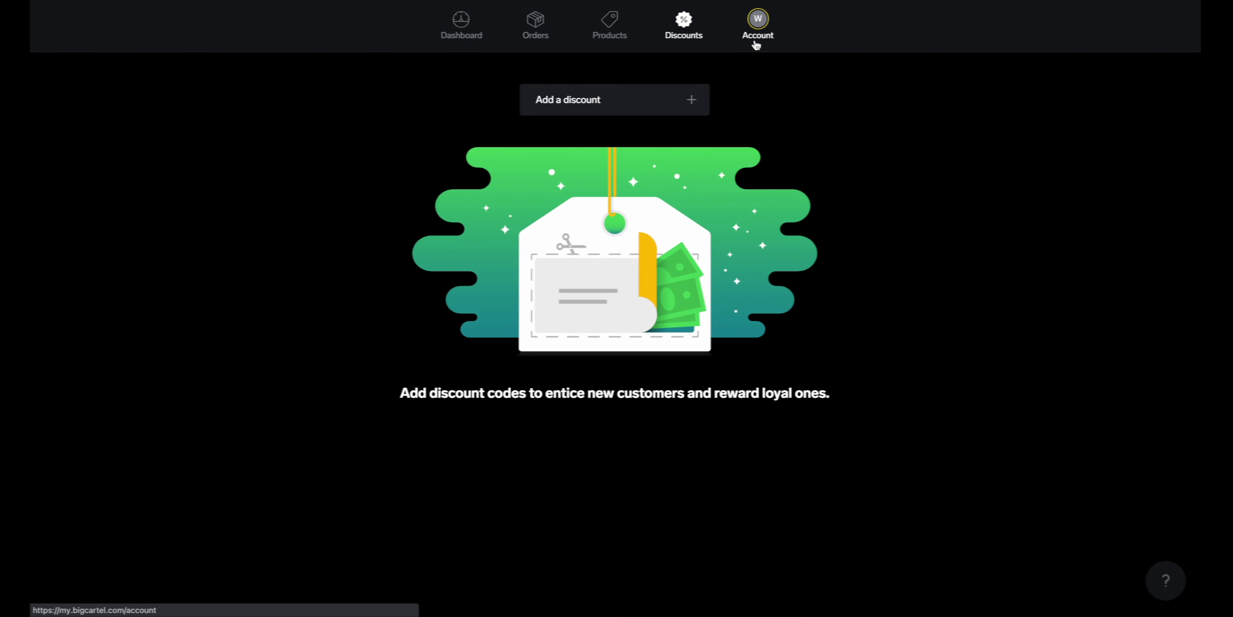
# Open the account settings and start editing the shop's Location
pyautogui.click(756, 42)
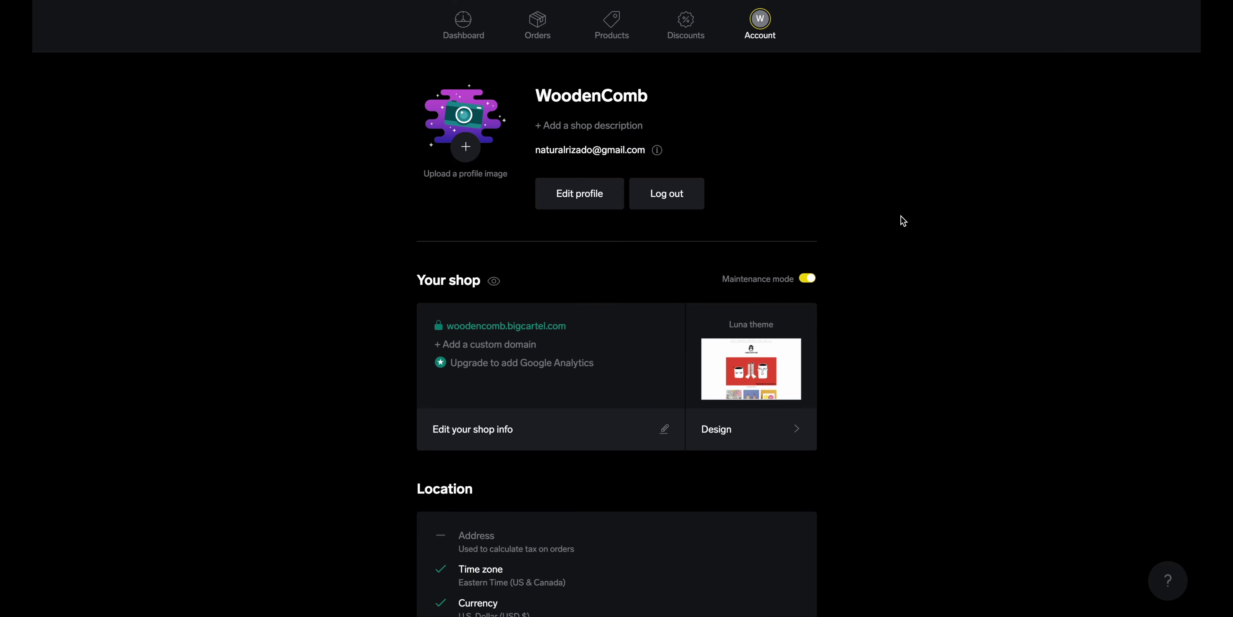
pyautogui.scroll(-2, 902, 219)
pyautogui.scroll(-2, 902, 219)
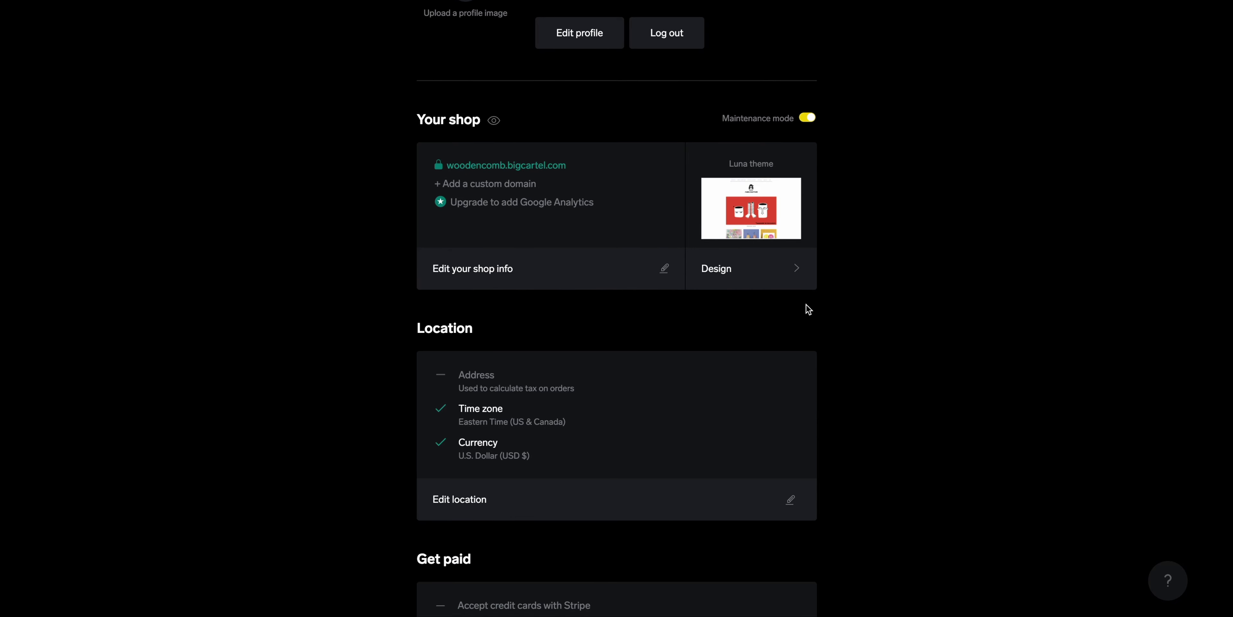
pyautogui.scroll(-2, 855, 310)
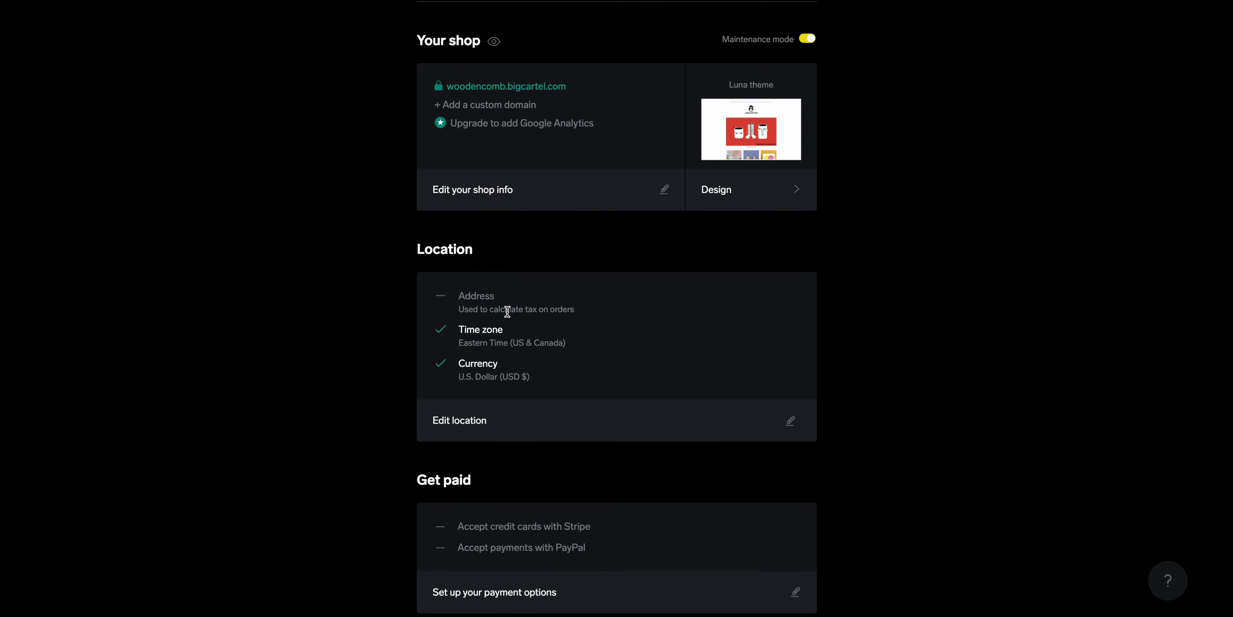
pyautogui.click(789, 422)
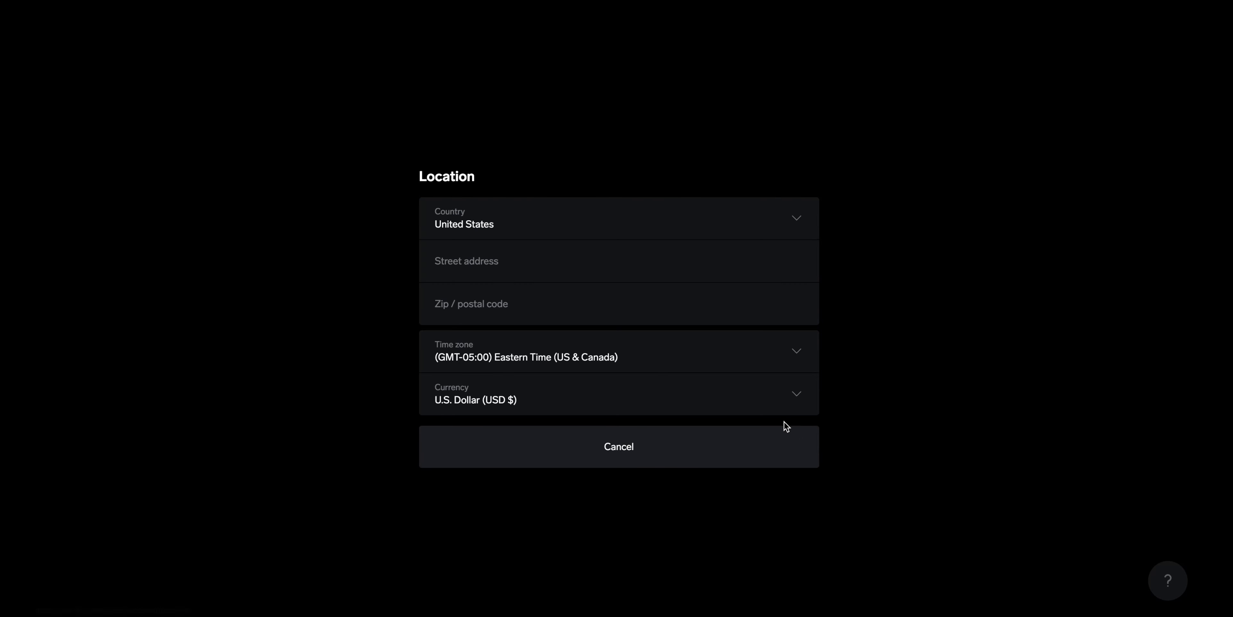
# Fill in the shop's street address, city, state and zip code, then close the form
pyautogui.click(491, 267)
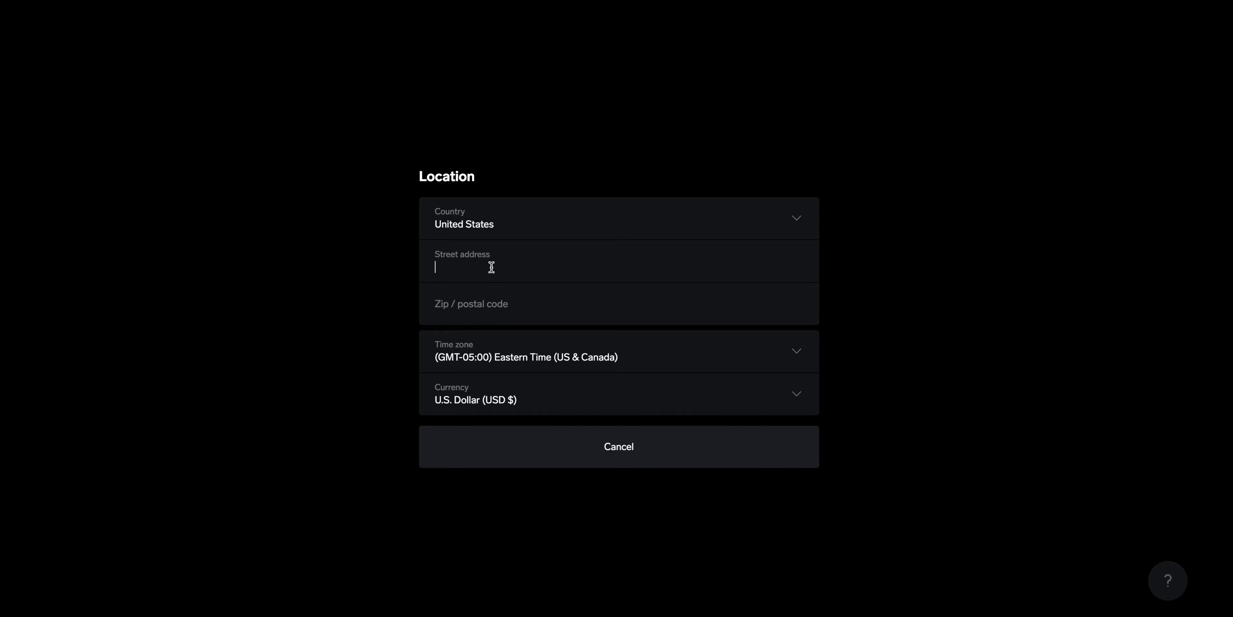
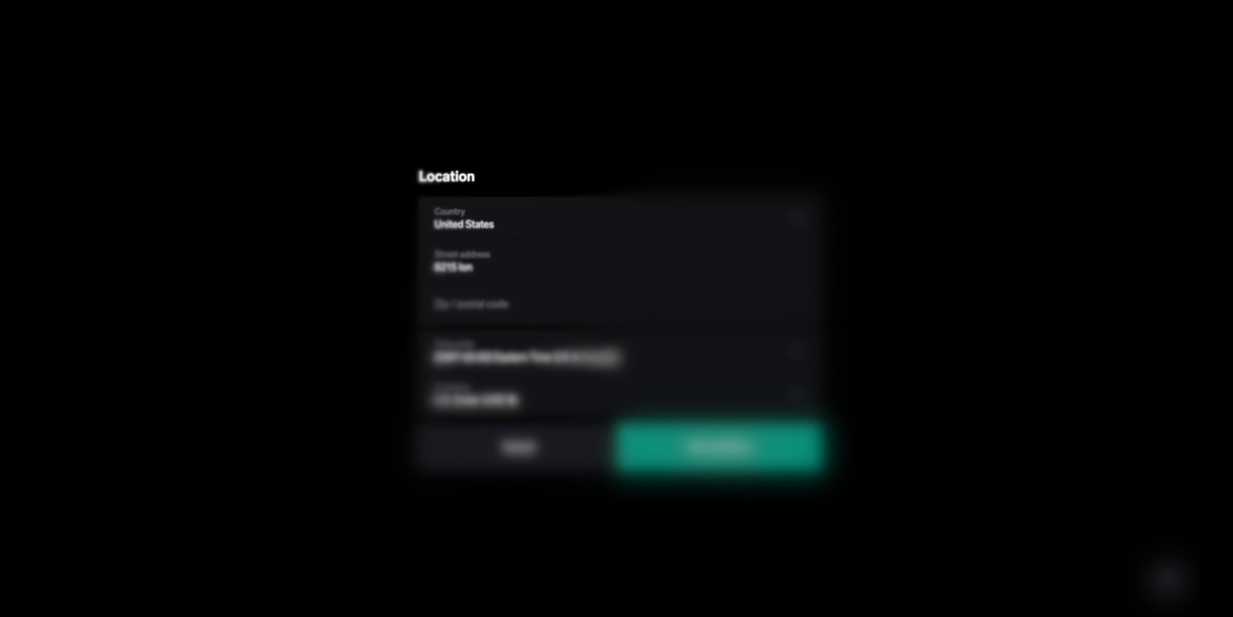
pyautogui.click(474, 303)
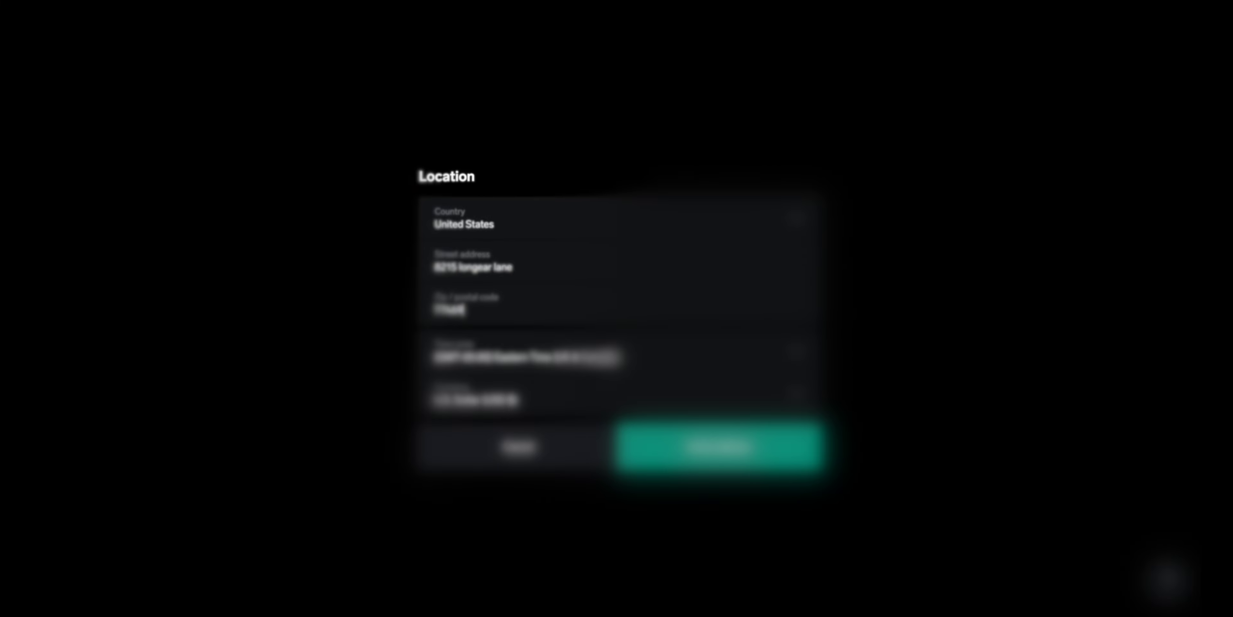
pyautogui.click(520, 267)
pyautogui.press('Return')
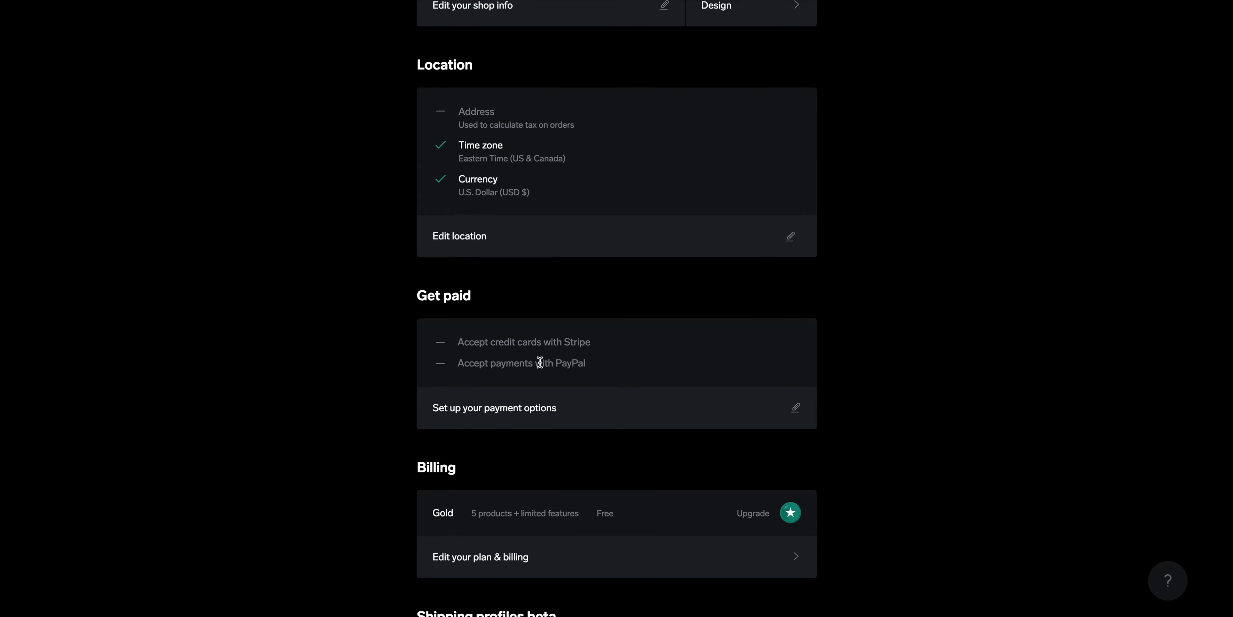
# Open the payment options setup and choose Connect for PayPal payments
pyautogui.click(798, 410)
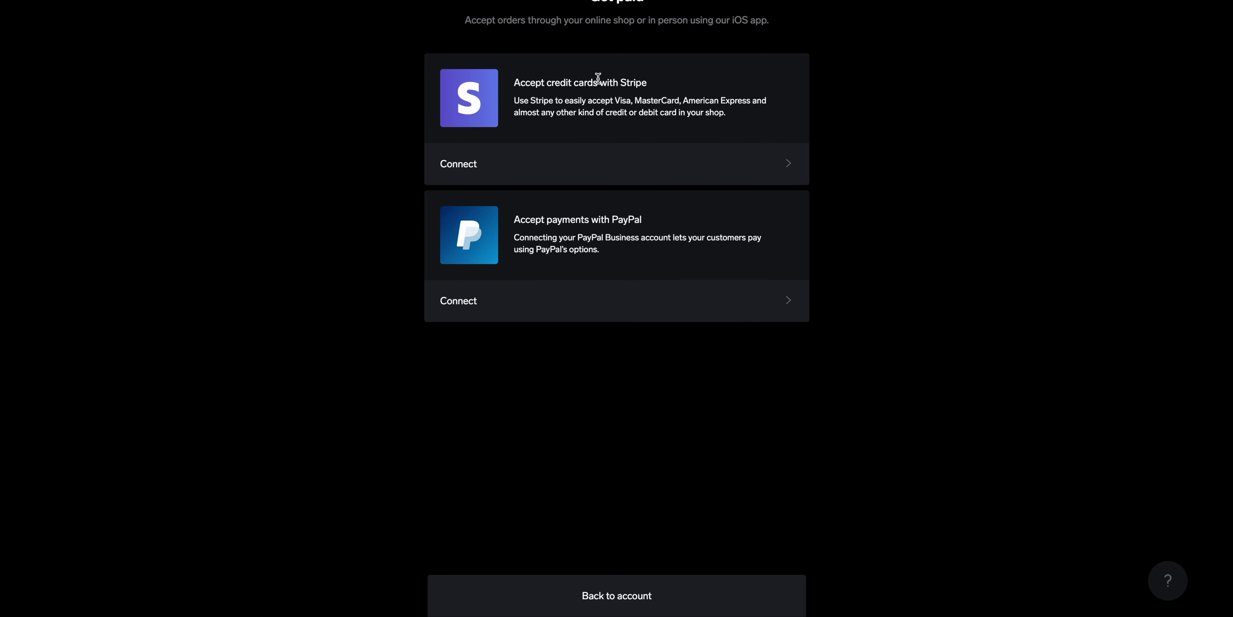
pyautogui.click(590, 308)
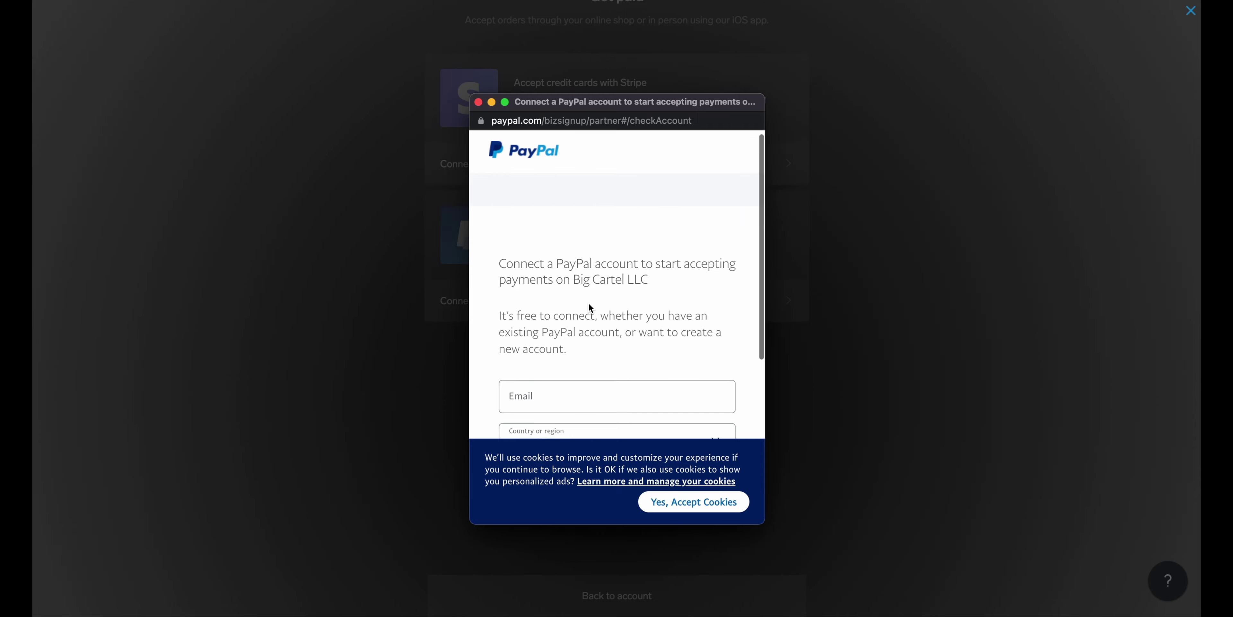
pyautogui.scroll(-3, 589, 304)
# Log in to PayPal with the account's e-mail address
pyautogui.click(587, 273)
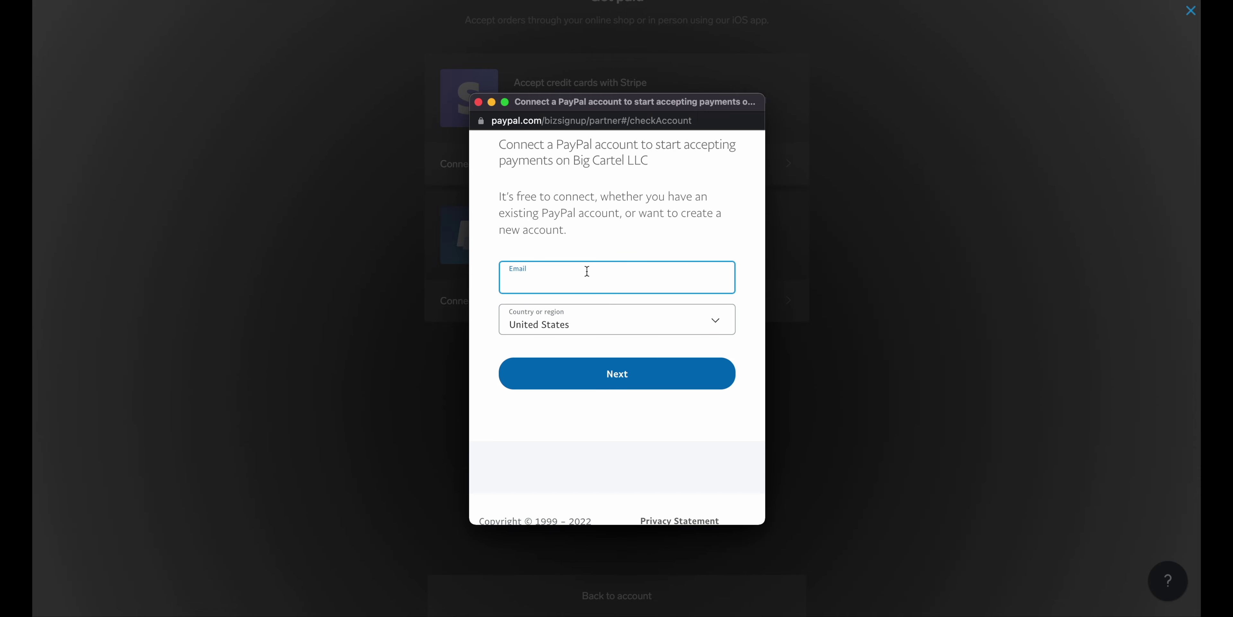
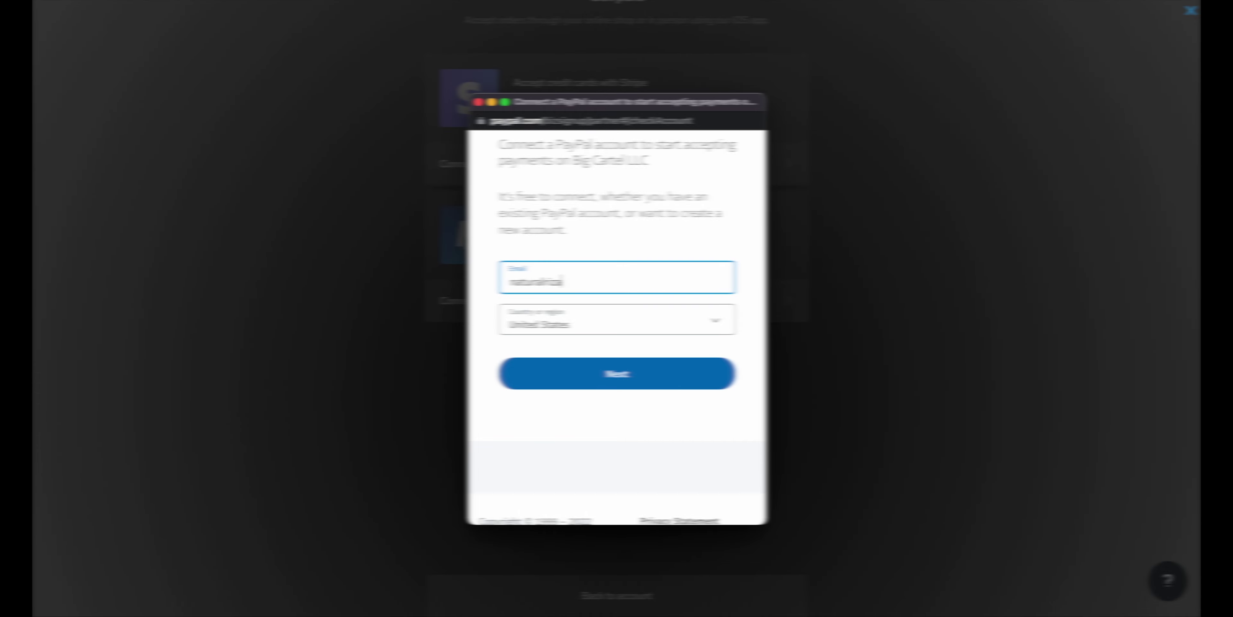
pyautogui.click(587, 378)
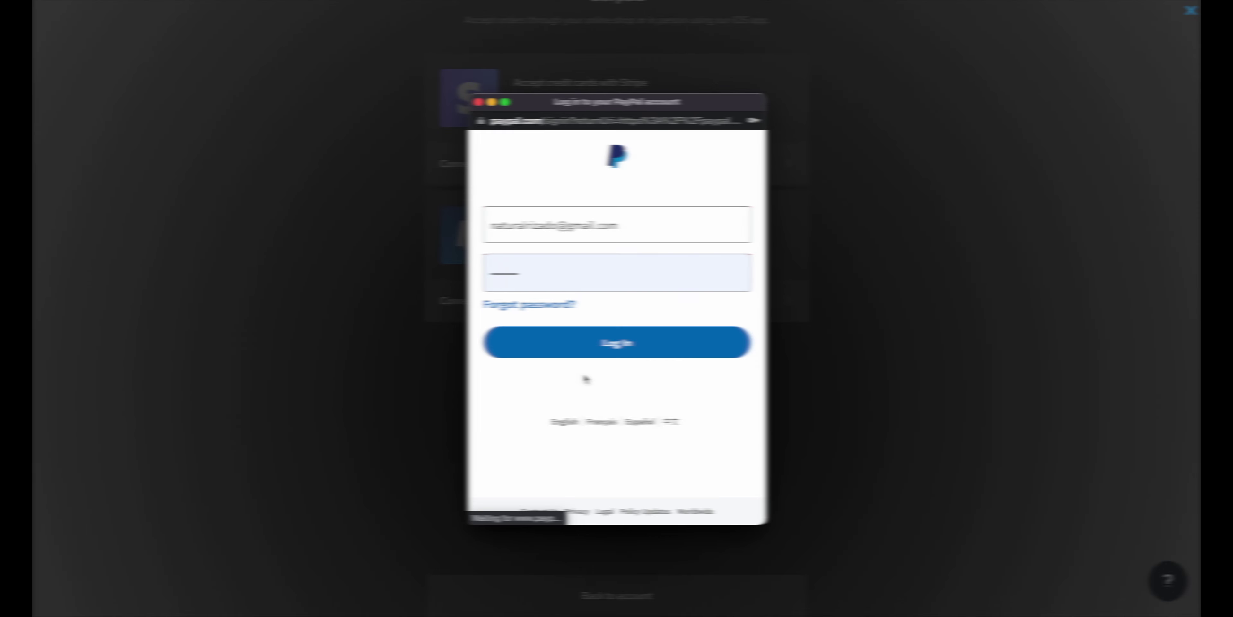
pyautogui.press('Return')
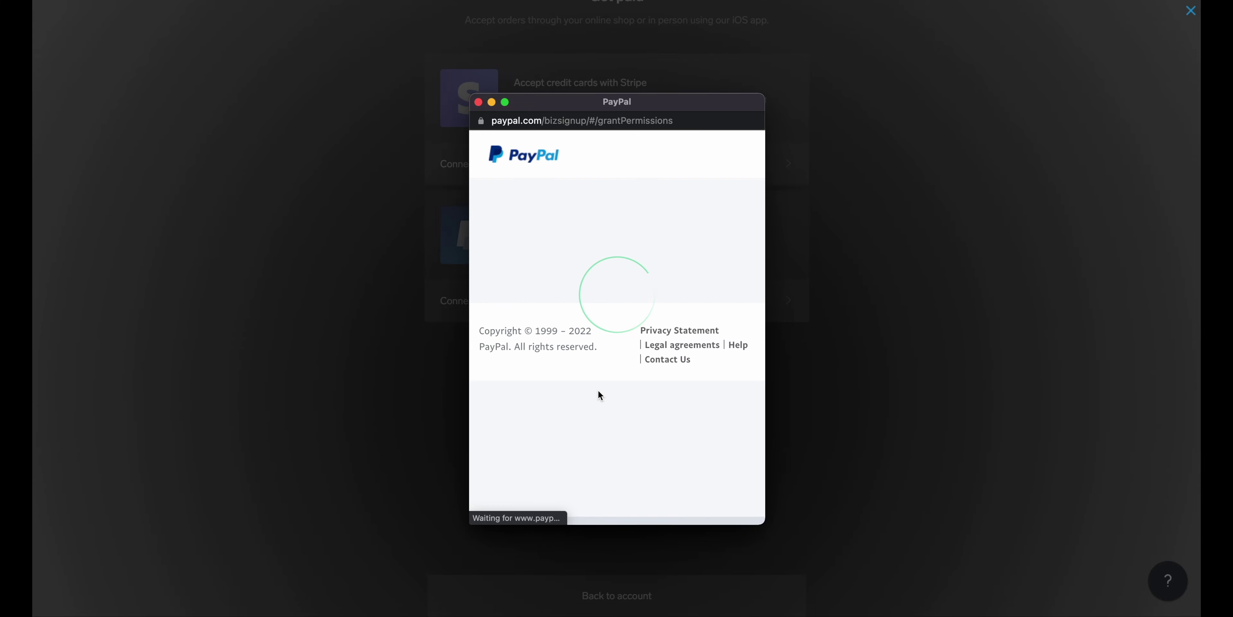
# Agree and connect the PayPal account, then go back to Big Cartel
pyautogui.scroll(-10, 599, 391)
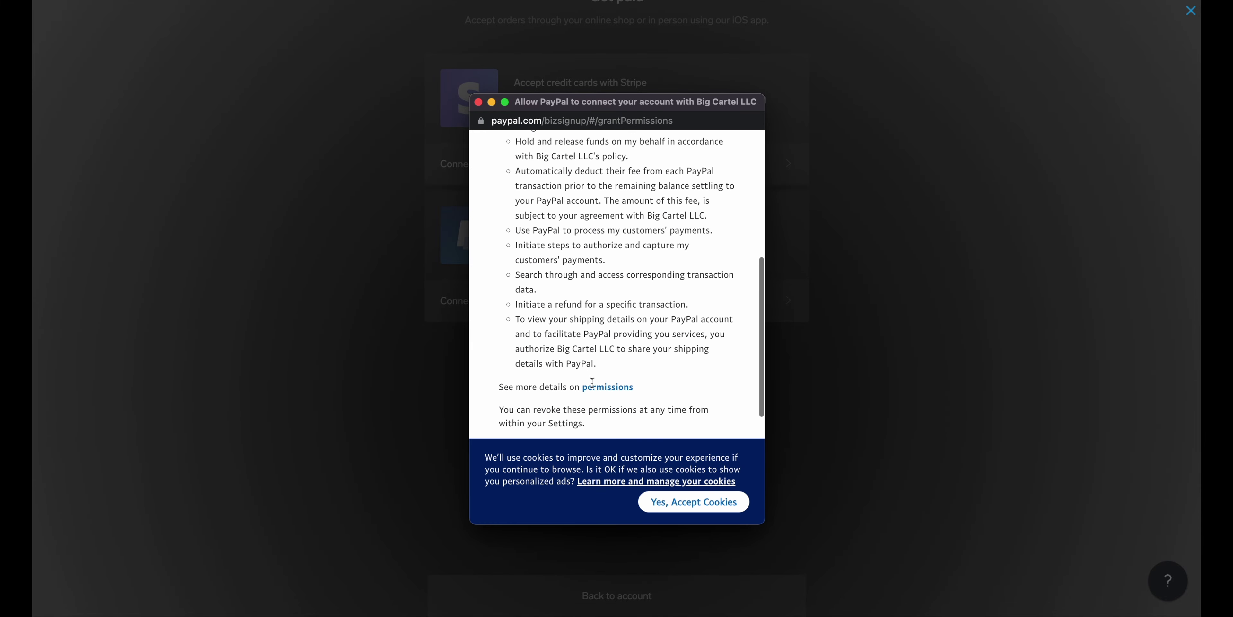
pyautogui.click(630, 211)
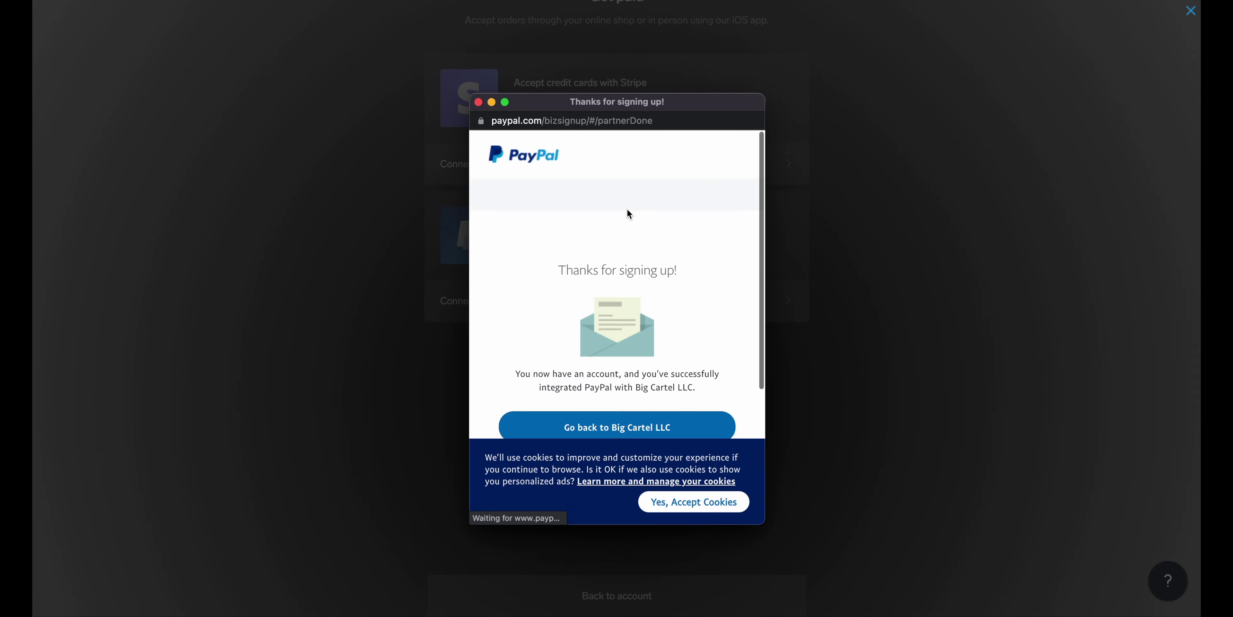
pyautogui.scroll(-3, 642, 236)
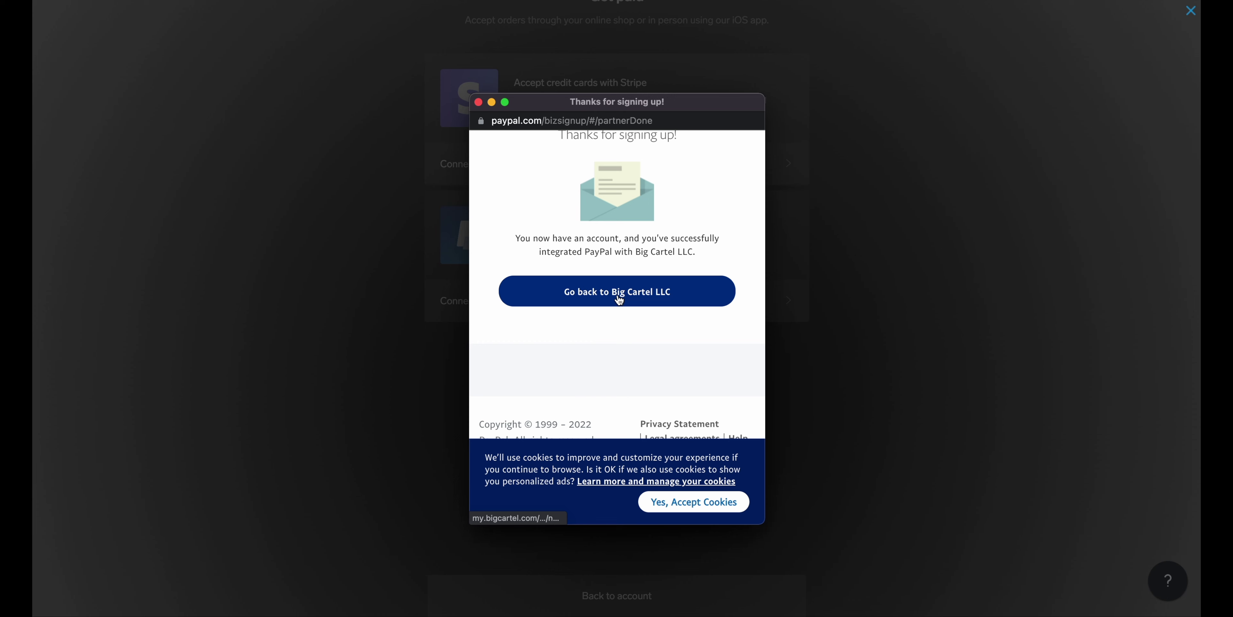
pyautogui.click(619, 298)
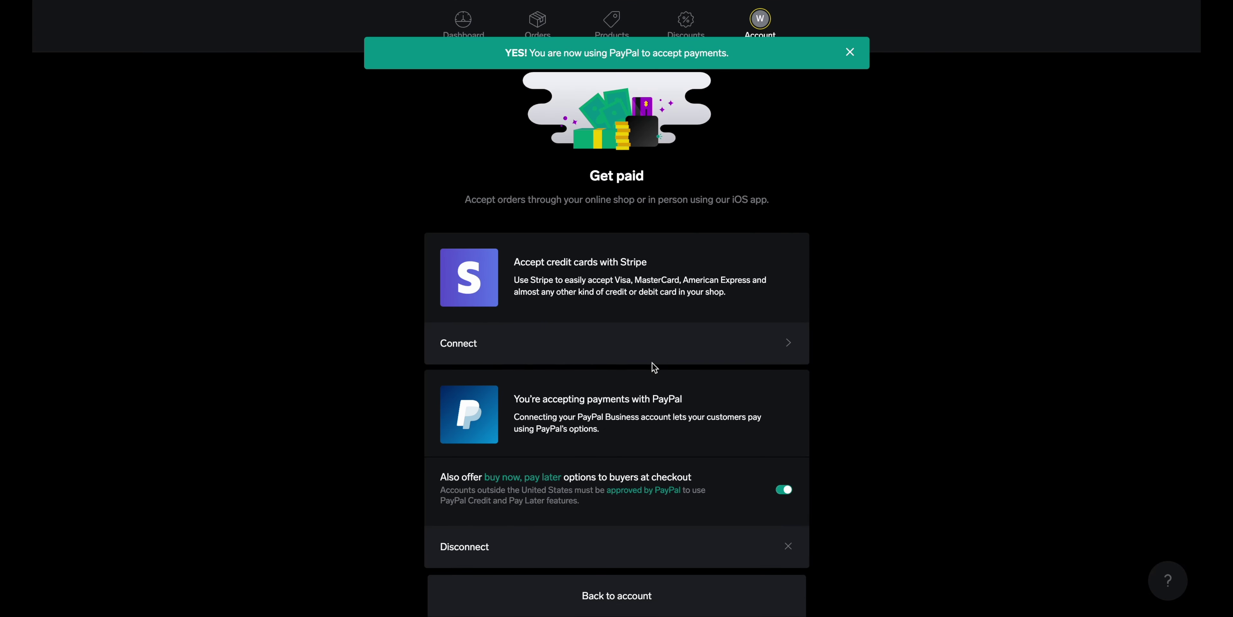
# Check PayPal shows as connected on Get paid, then review the account overview
pyautogui.scroll(-1, 883, 324)
pyautogui.scroll(-1, 883, 324)
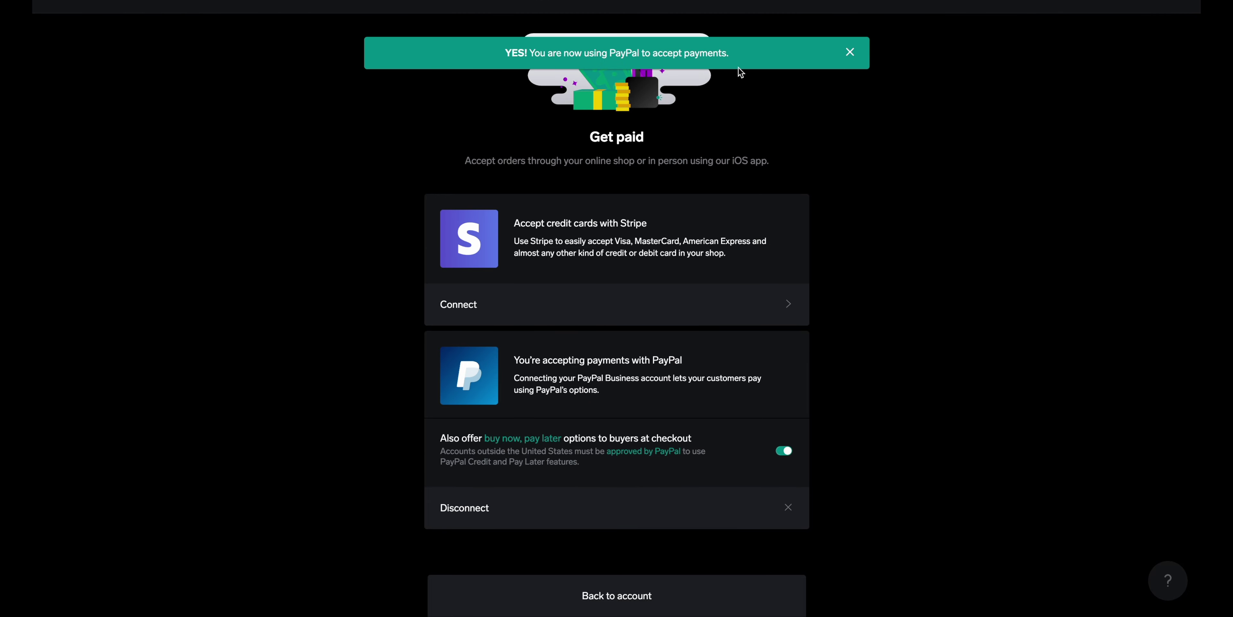
pyautogui.scroll(-3, 873, 294)
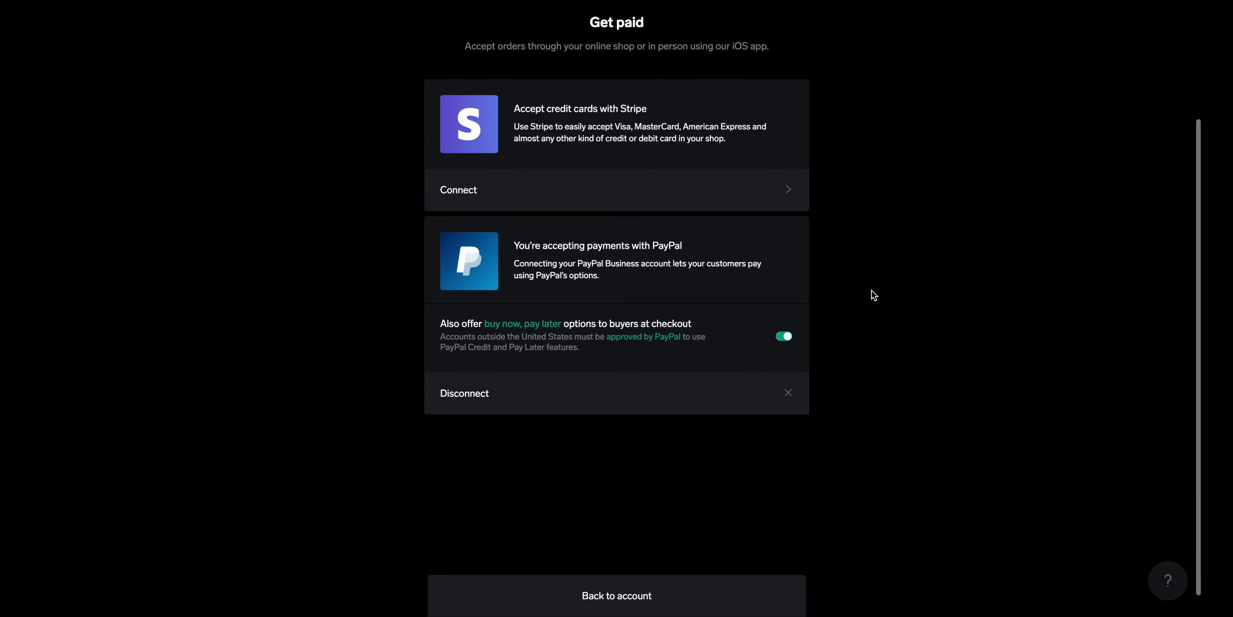
pyautogui.scroll(4, 873, 295)
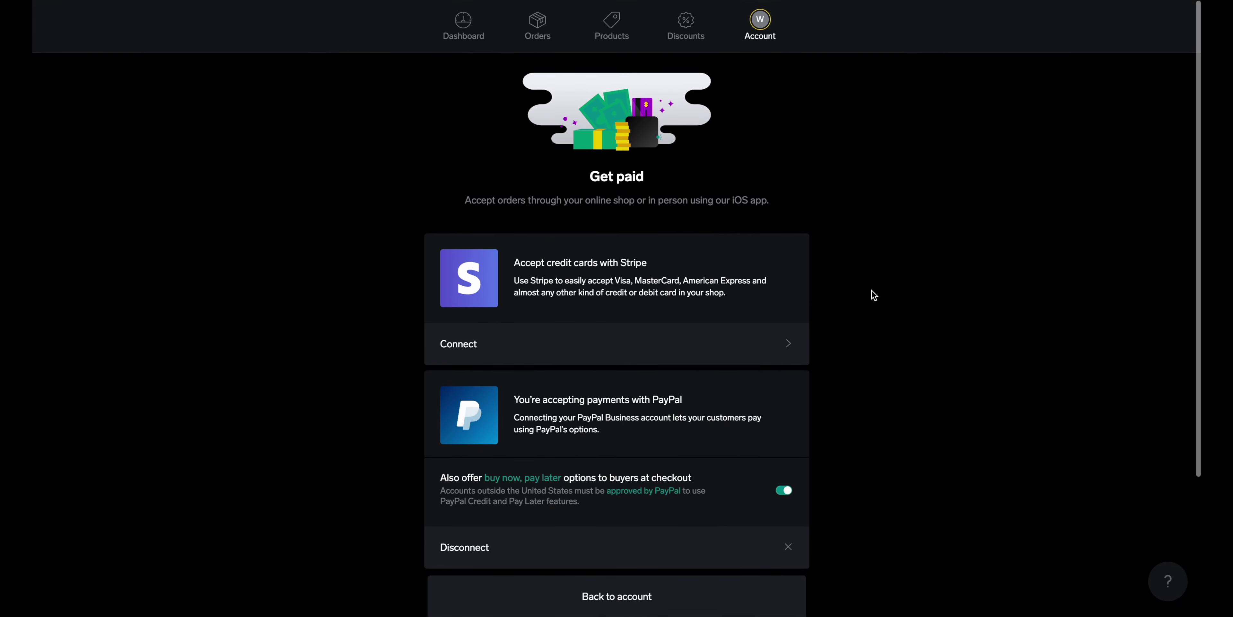
pyautogui.scroll(-4, 874, 295)
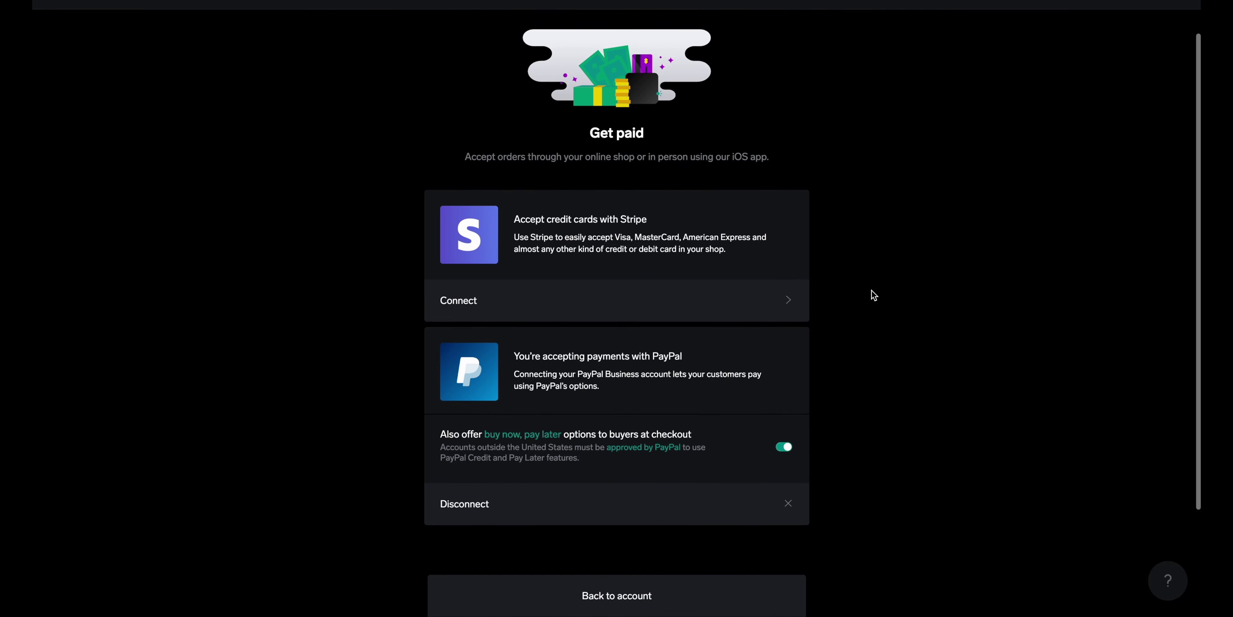
pyautogui.press('Escape')
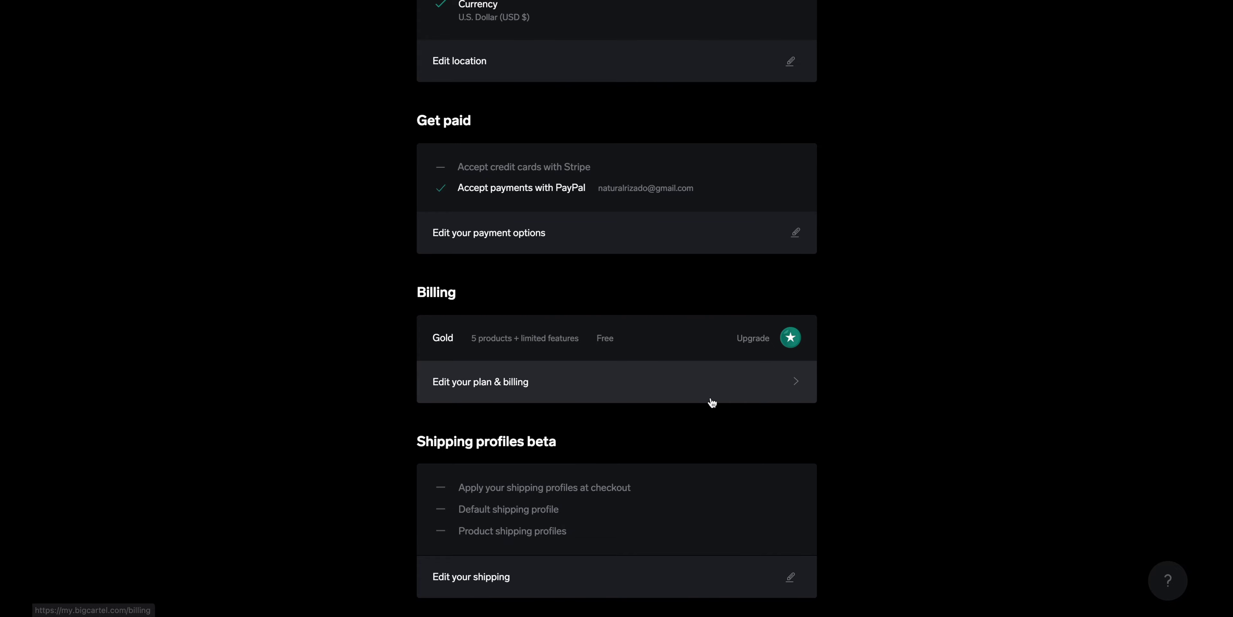
pyautogui.scroll(-1, 879, 398)
pyautogui.scroll(-1, 880, 398)
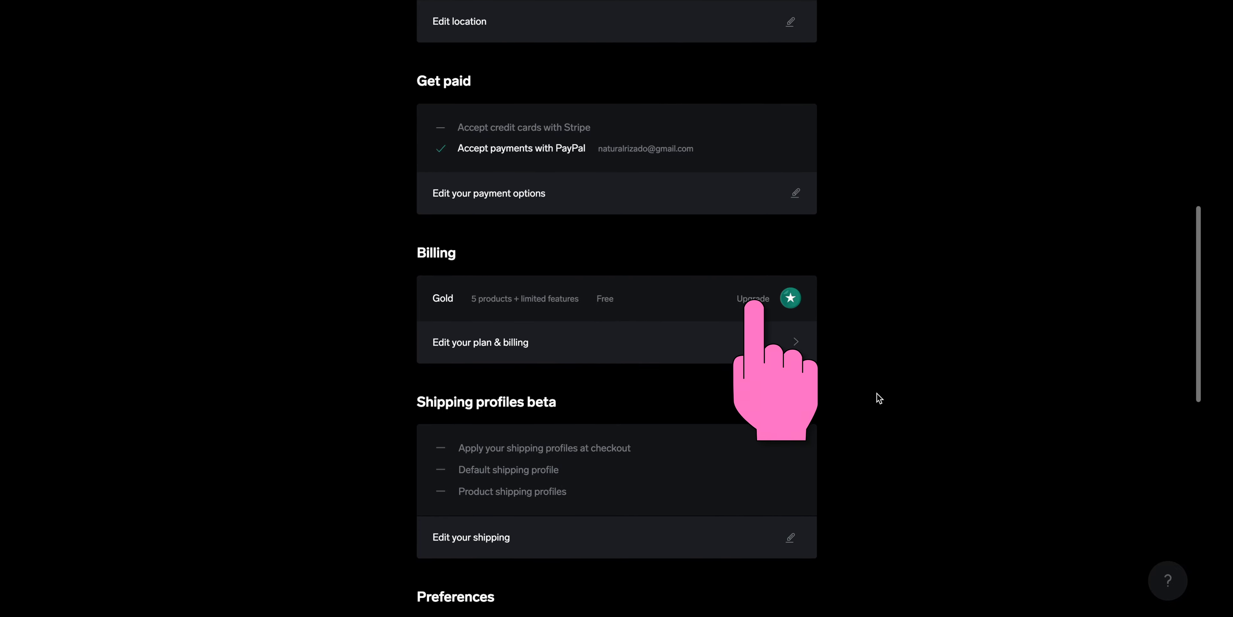
pyautogui.click(726, 355)
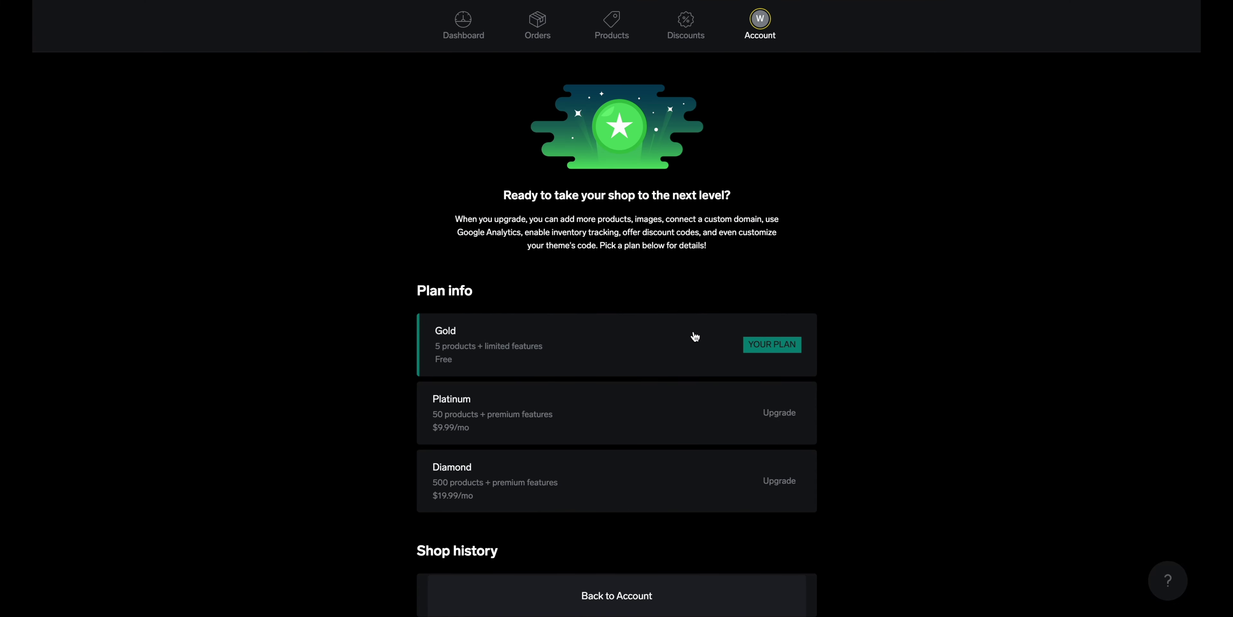
pyautogui.click(626, 599)
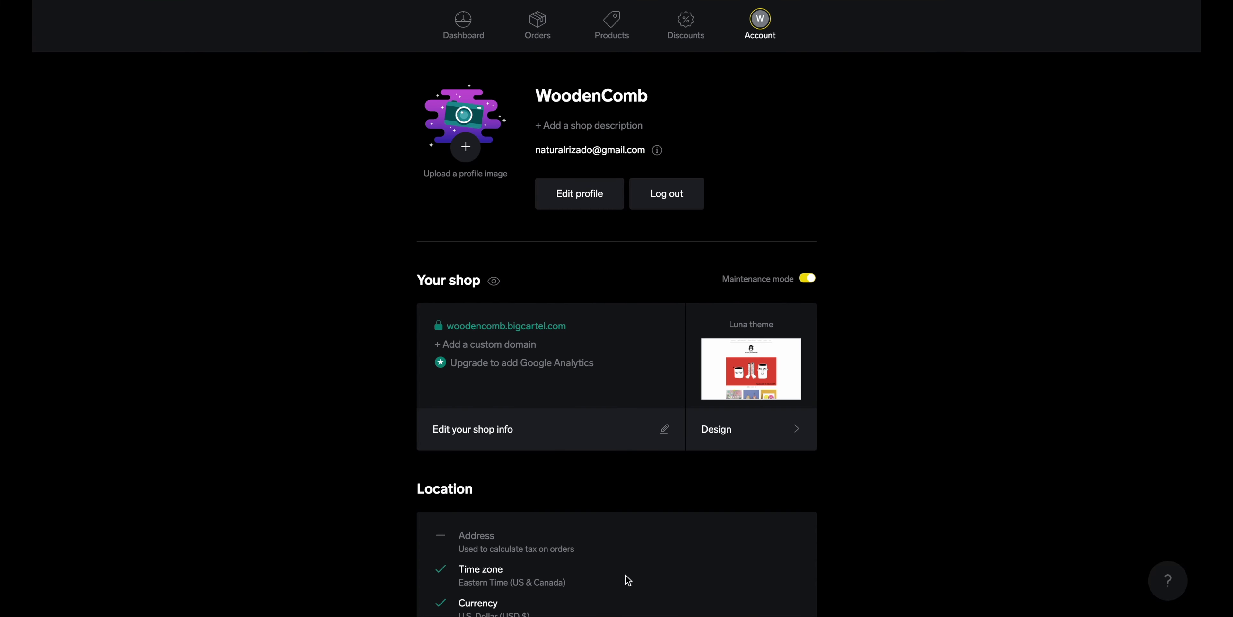
pyautogui.scroll(-6, 690, 476)
pyautogui.scroll(-2, 690, 476)
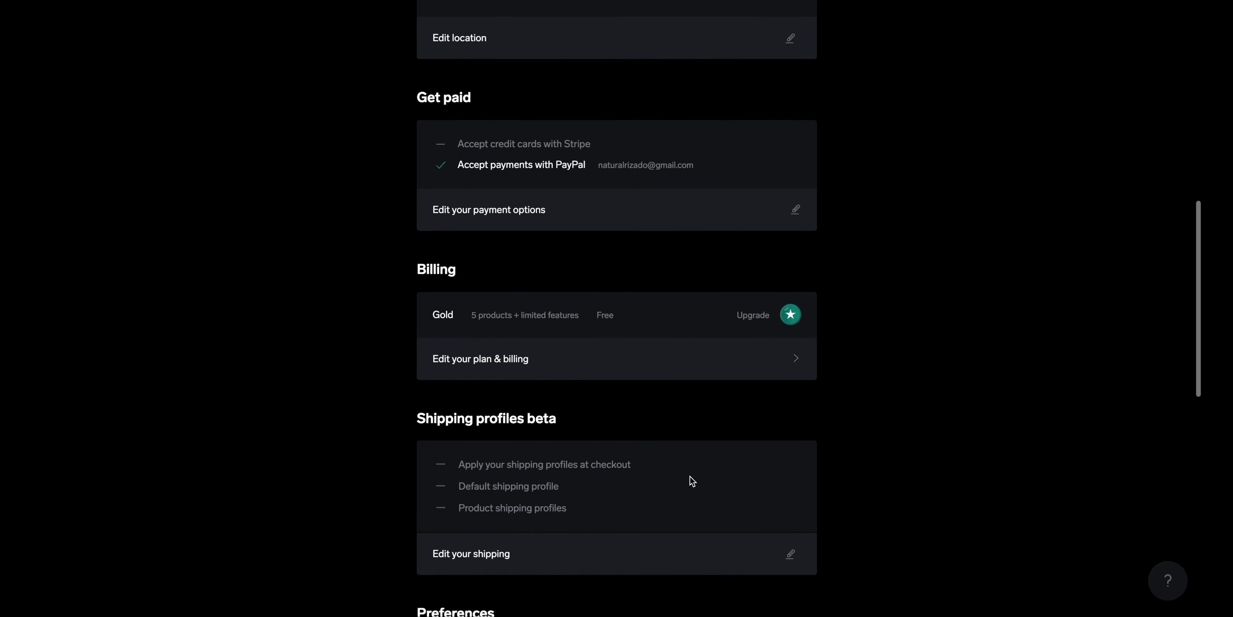
pyautogui.scroll(-1, 690, 476)
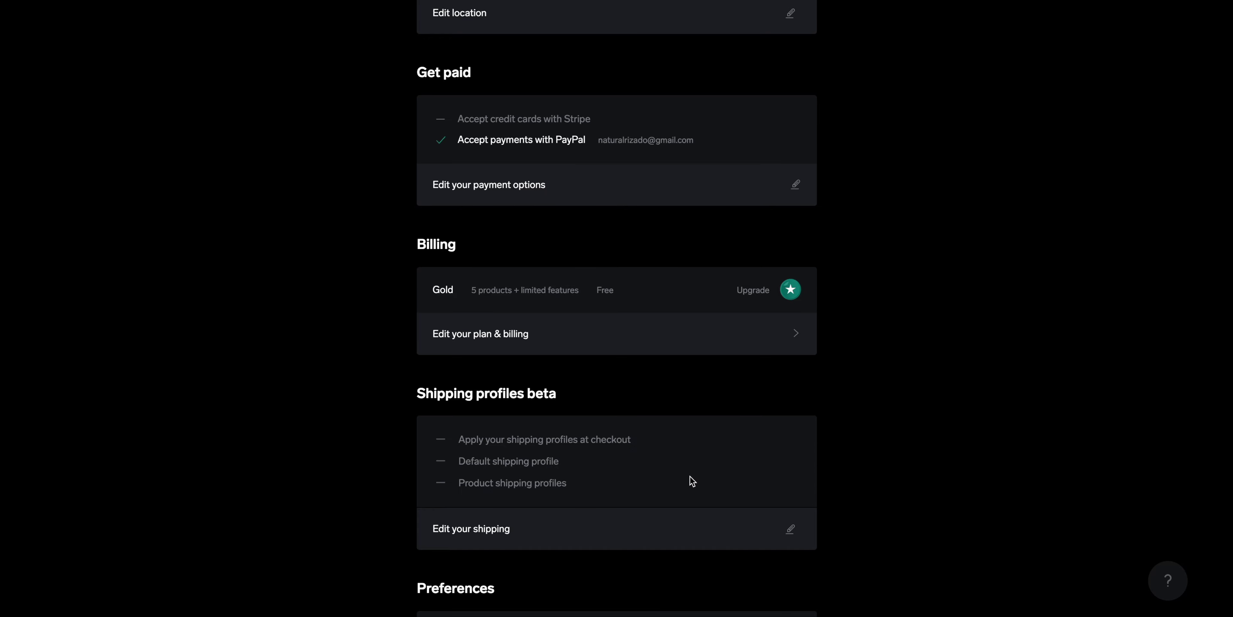
pyautogui.scroll(-2, 690, 476)
pyautogui.scroll(-1, 690, 476)
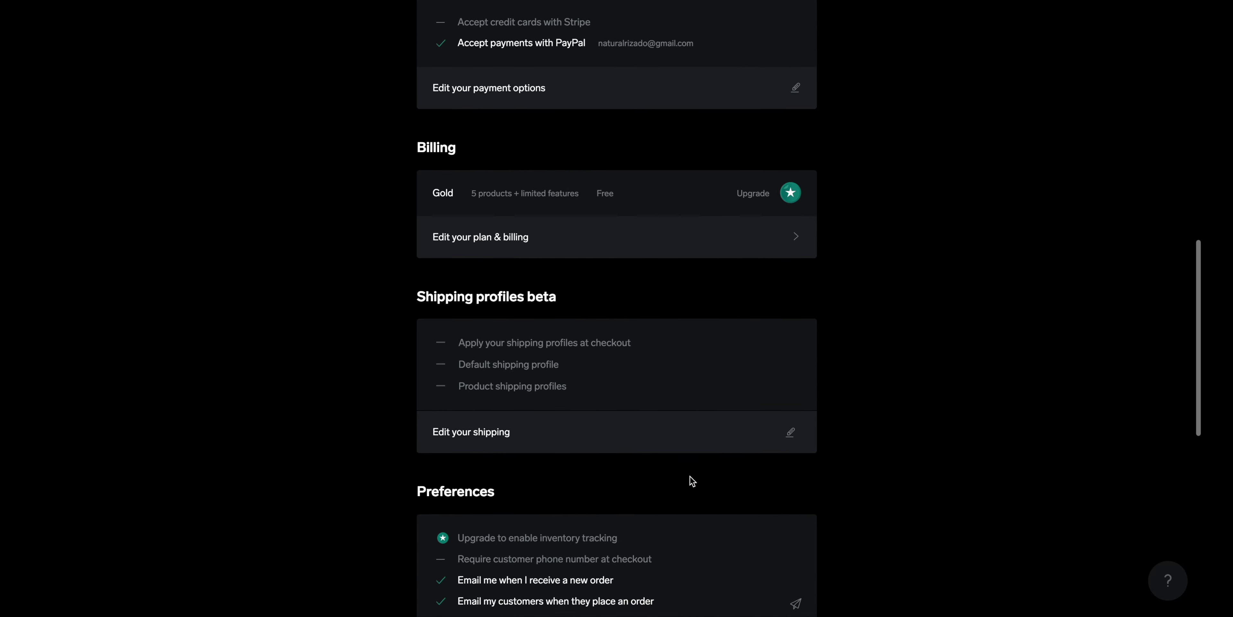
pyautogui.click(790, 428)
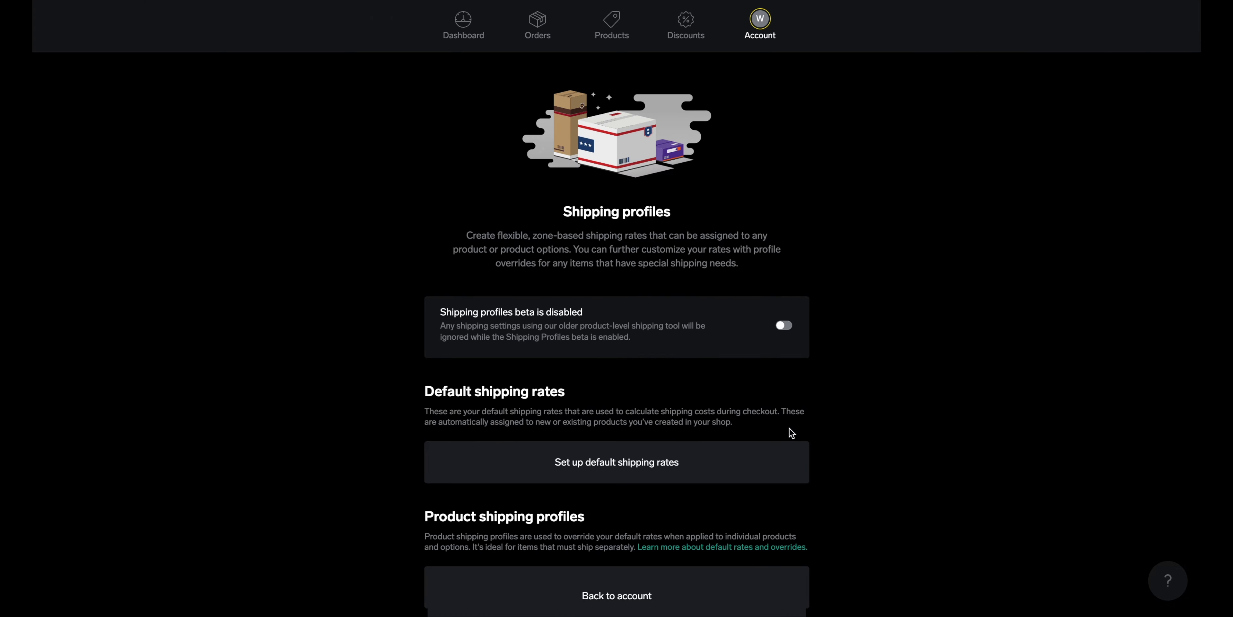
pyautogui.scroll(-3, 928, 362)
pyautogui.scroll(-1, 928, 363)
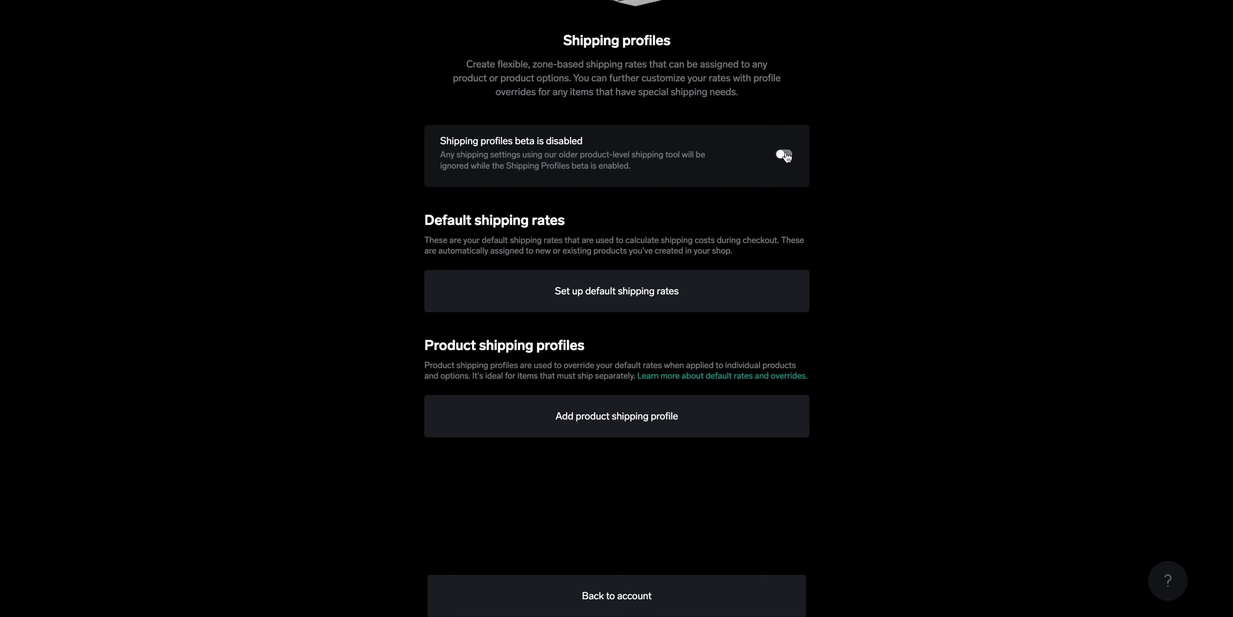
pyautogui.click(785, 156)
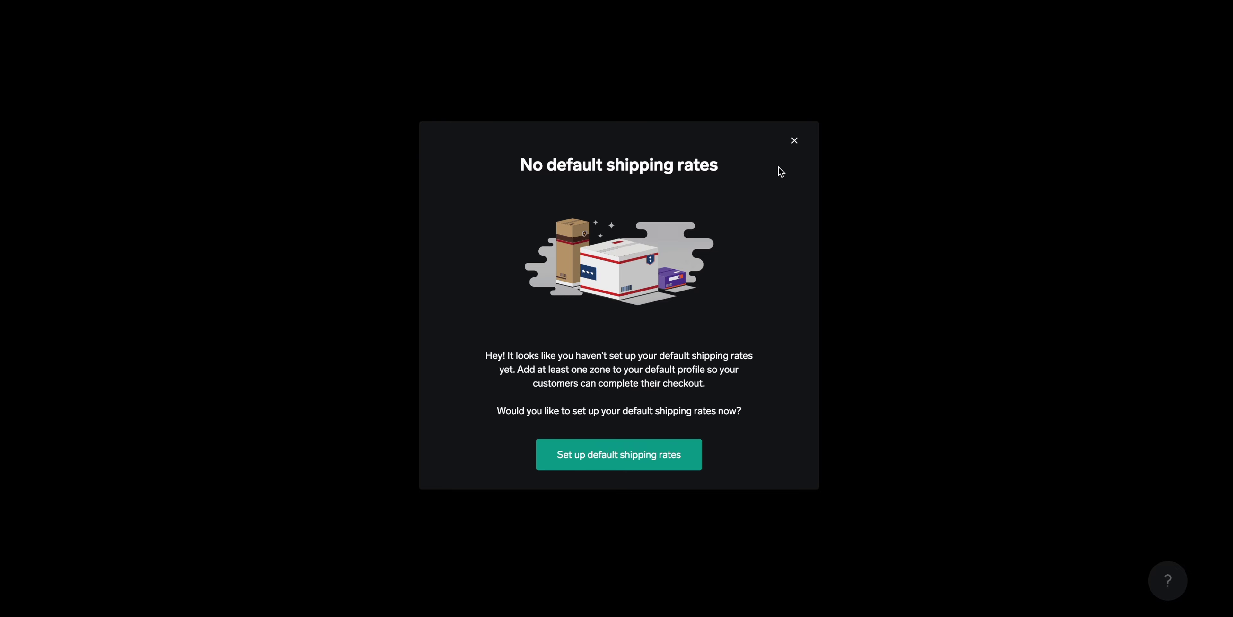
pyautogui.click(794, 142)
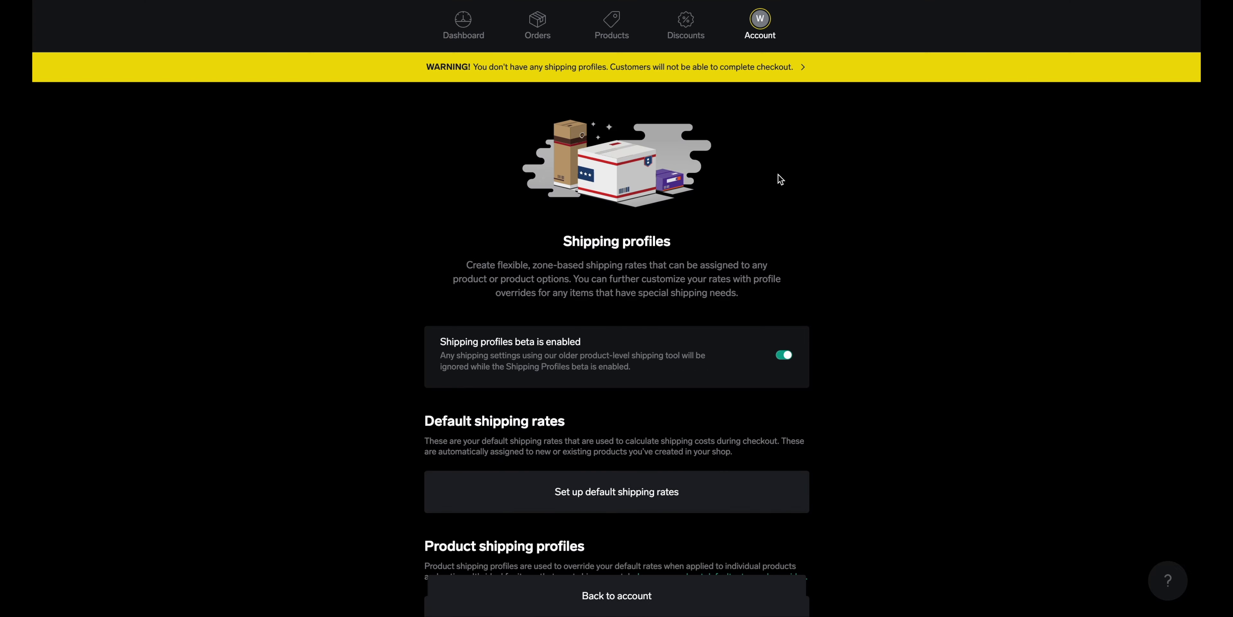
pyautogui.click(784, 357)
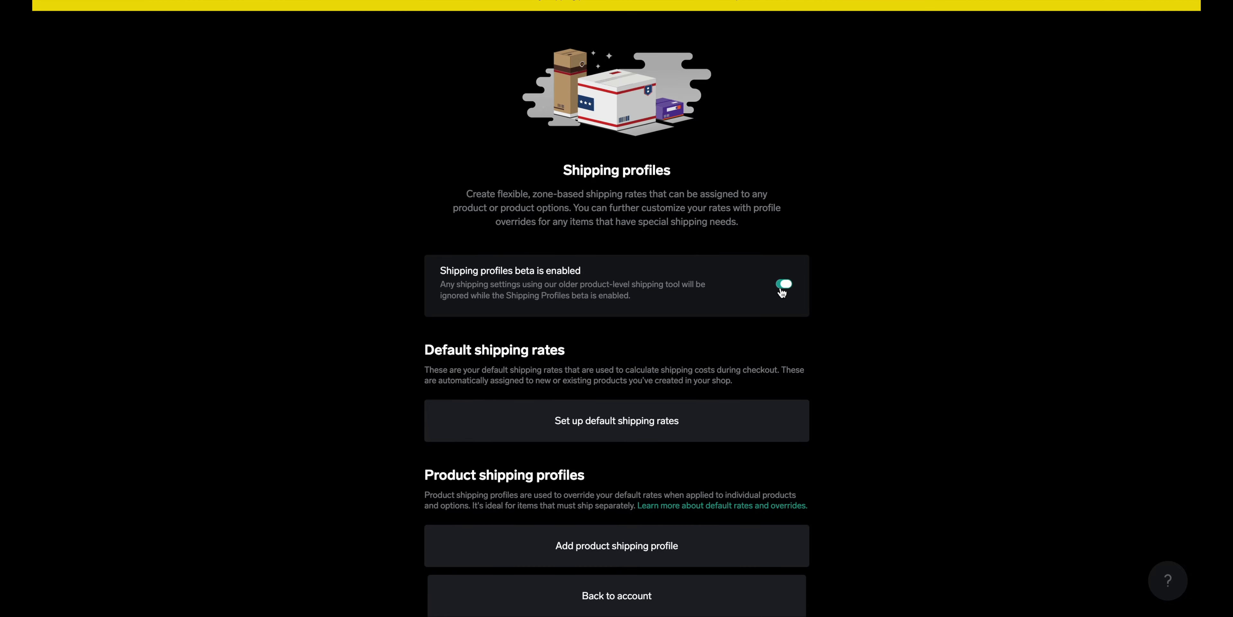
pyautogui.scroll(-4, 728, 323)
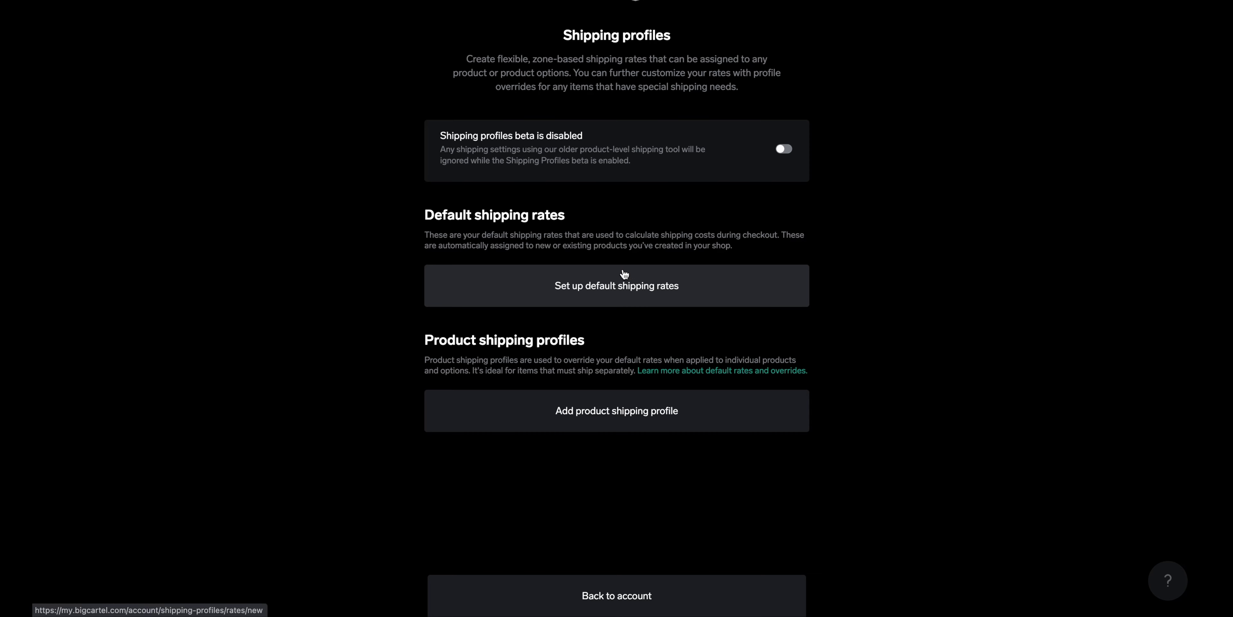
pyautogui.scroll(-1, 622, 278)
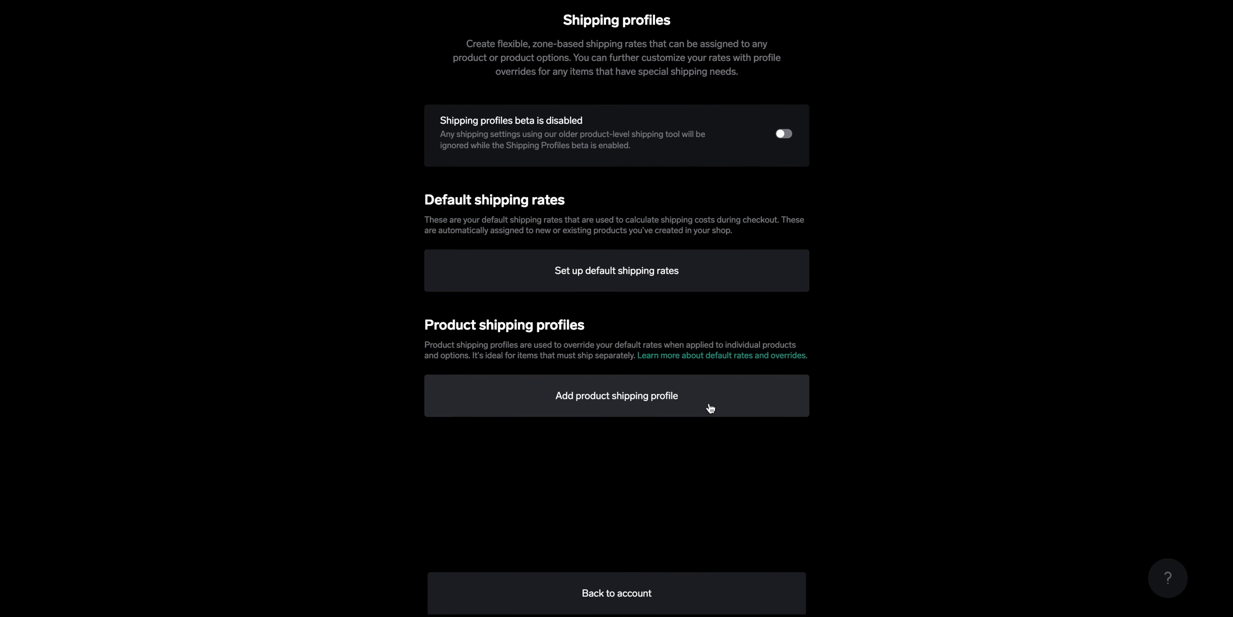
pyautogui.click(604, 596)
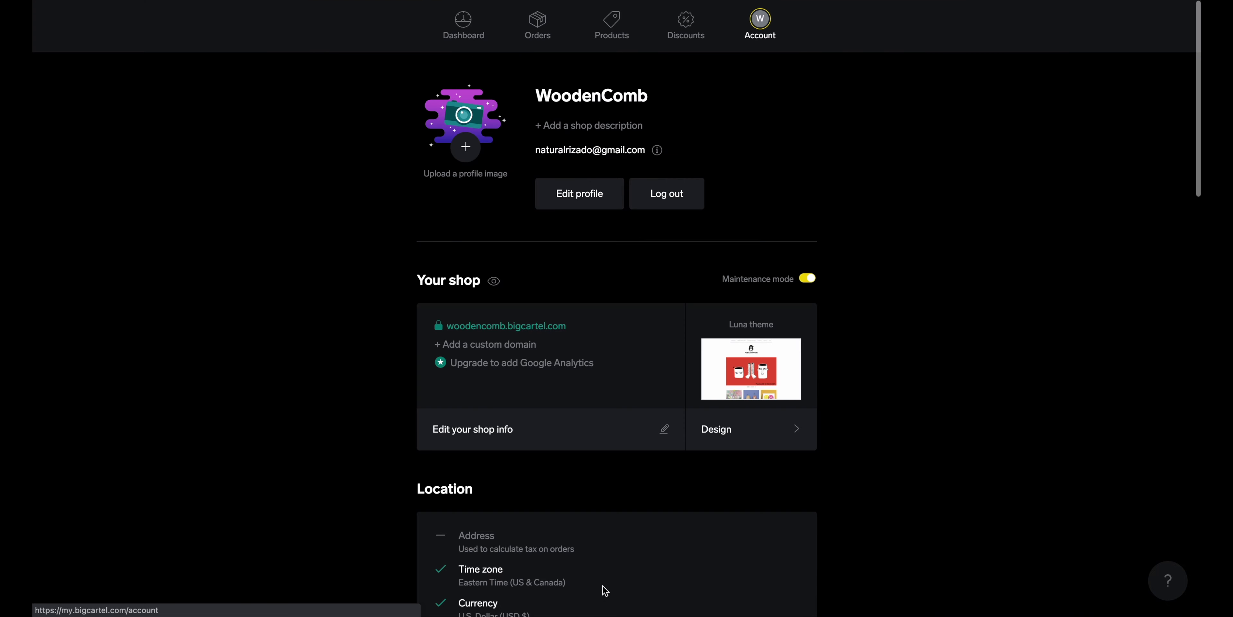
pyautogui.scroll(-10, 656, 532)
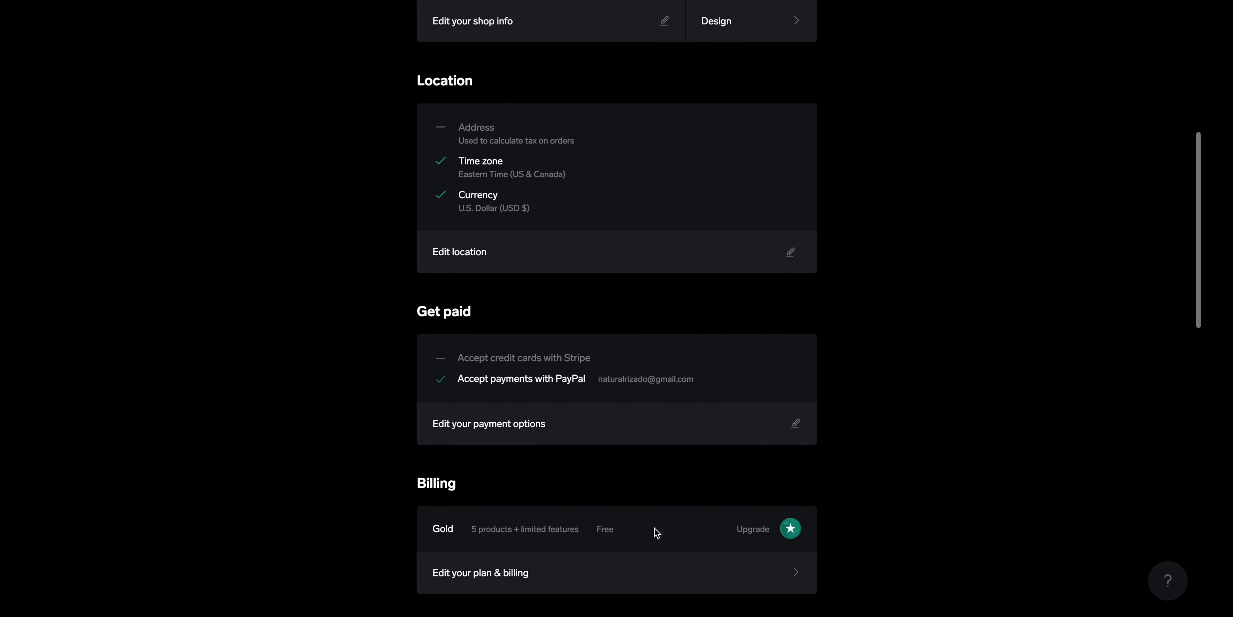
pyautogui.scroll(-5, 655, 532)
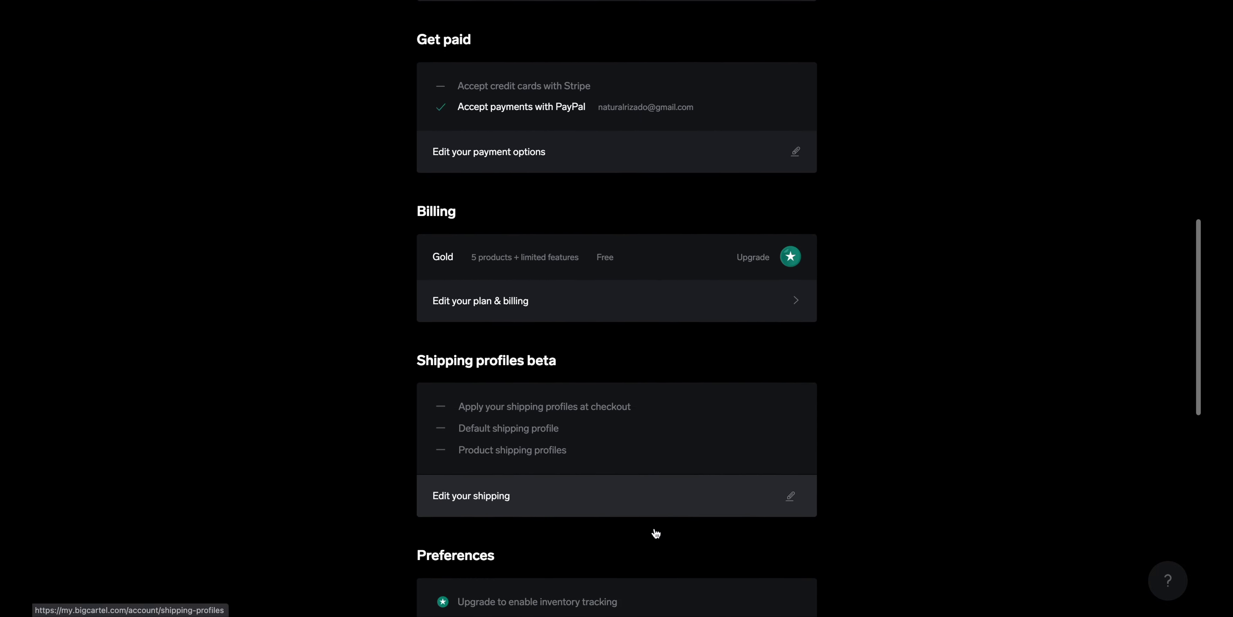
pyautogui.scroll(-3, 654, 527)
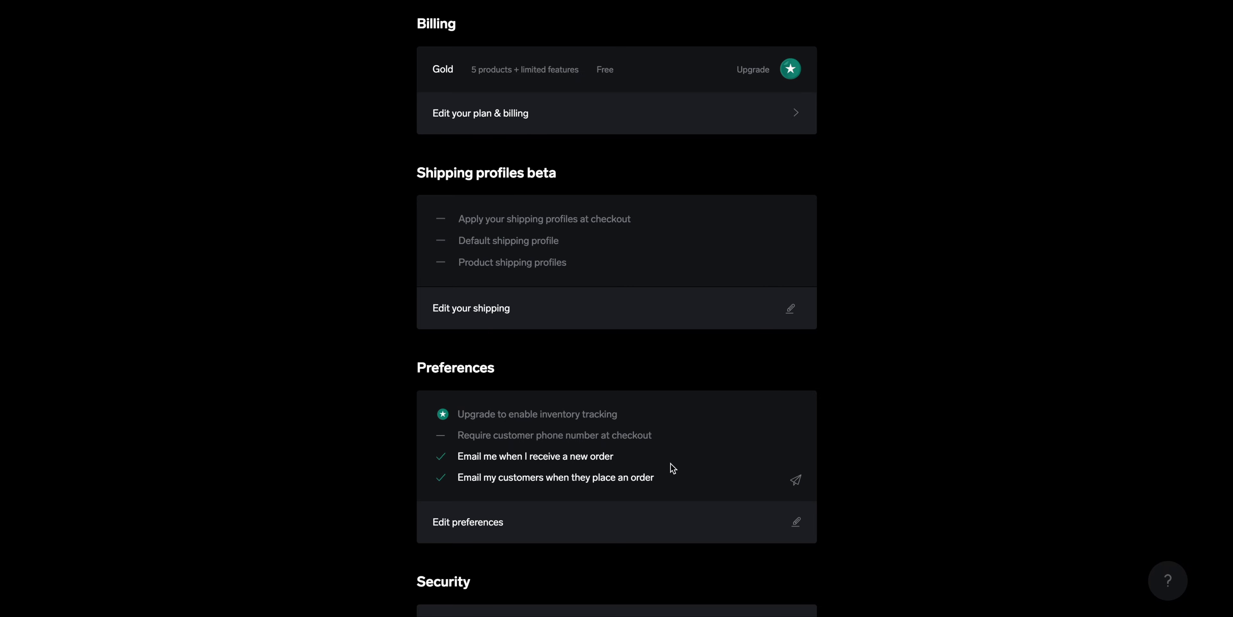
# Turn on 'Require customer phone number at checkout' in store preferences and save
pyautogui.click(797, 524)
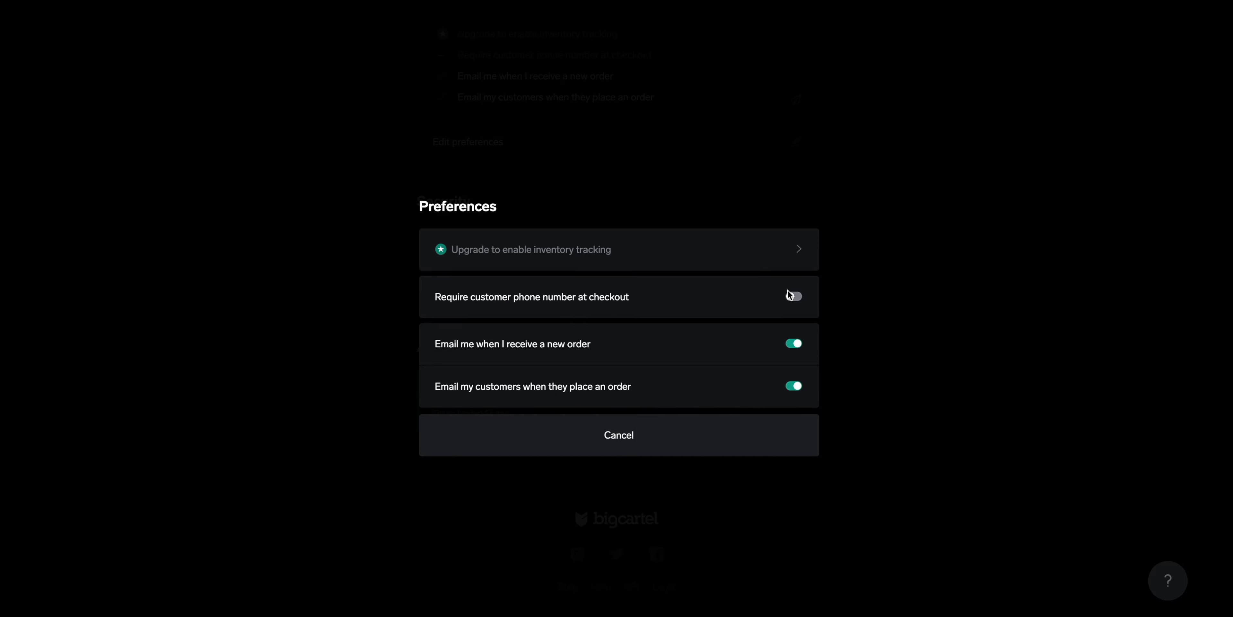
pyautogui.click(796, 297)
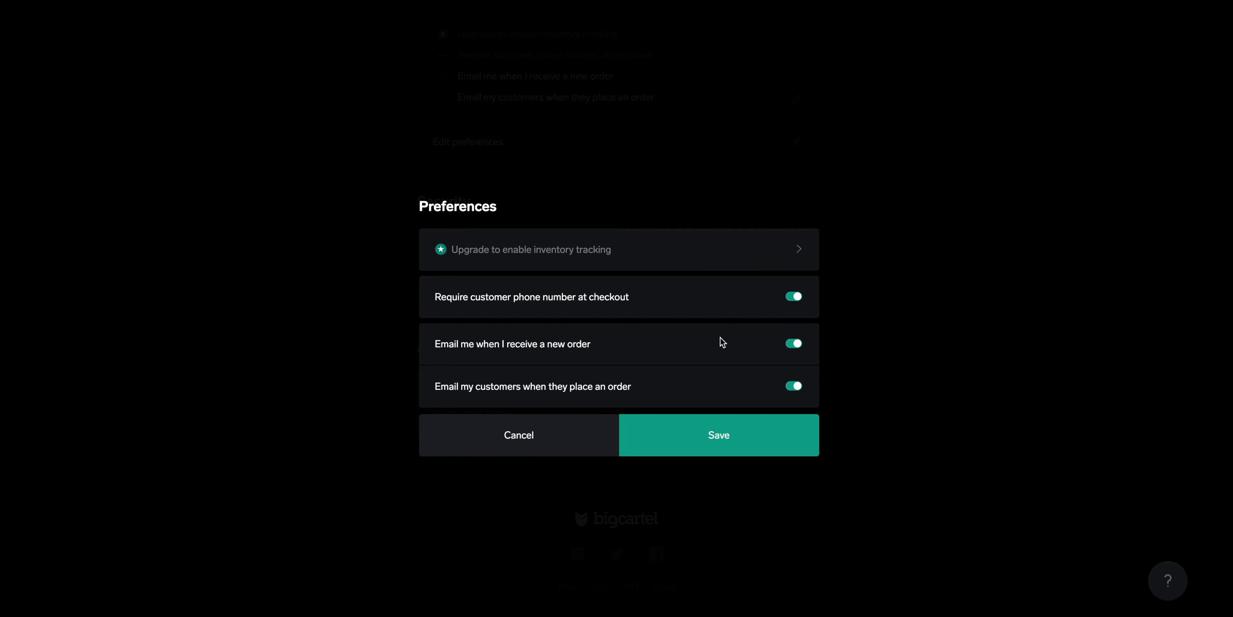
pyautogui.click(719, 436)
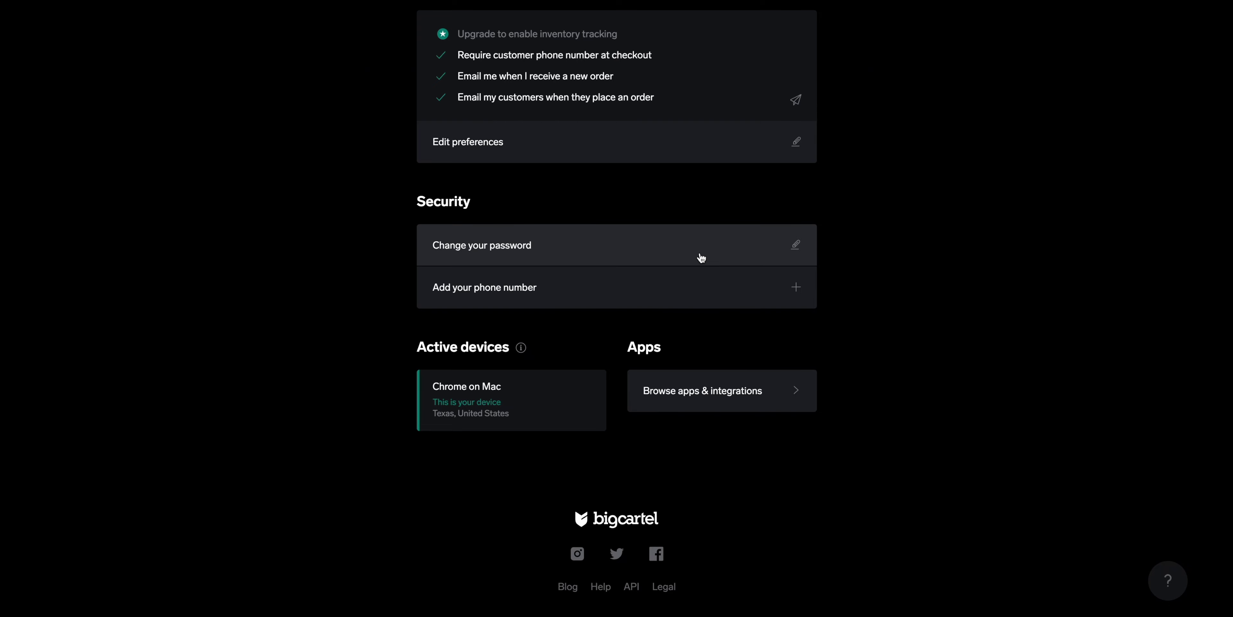
# Open the Add your phone number form under Security
pyautogui.click(759, 296)
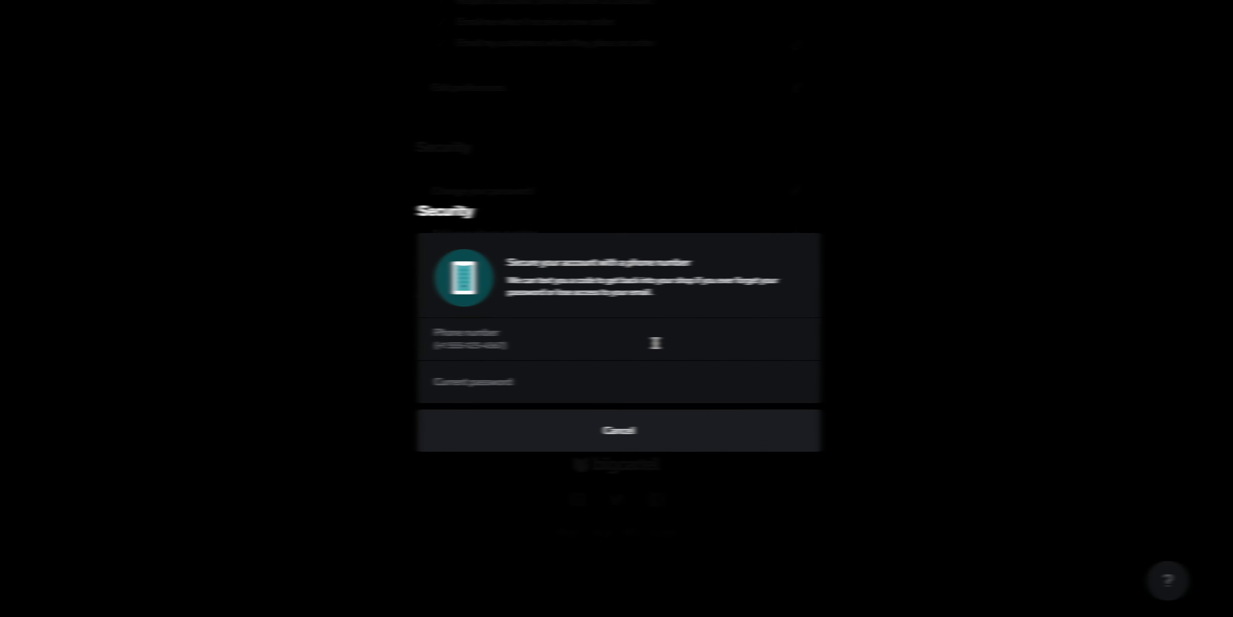
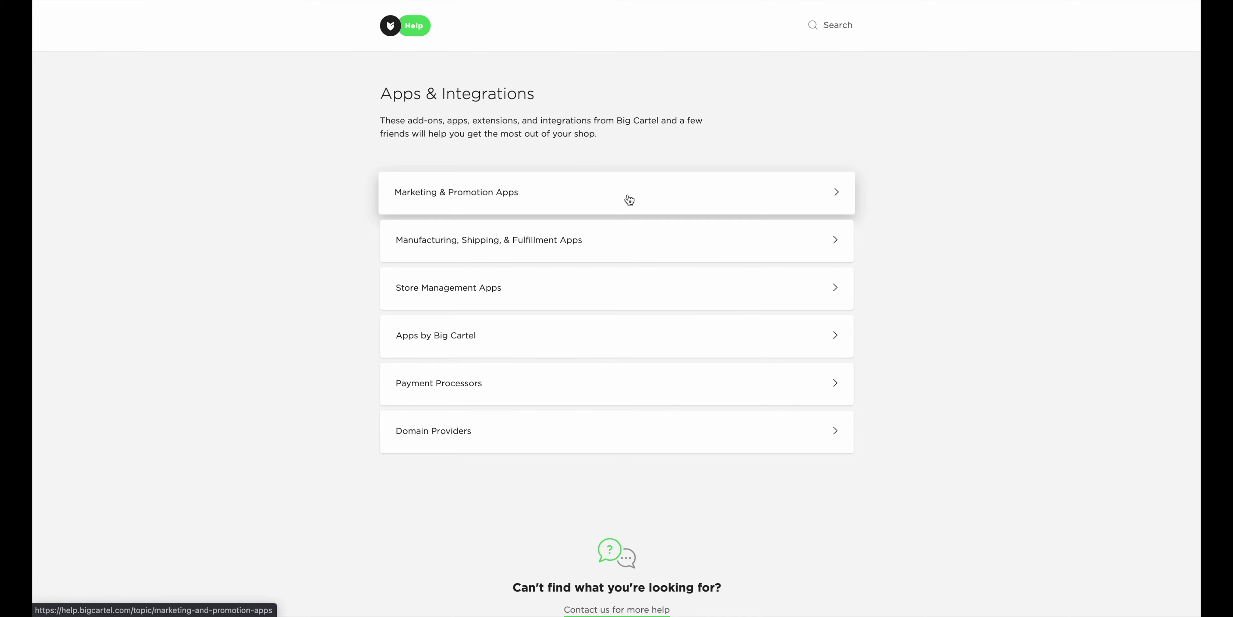
# Open Marketing & Promotion Apps and browse its app cards, from Powr.io to Zapier and Poptin
pyautogui.click(630, 200)
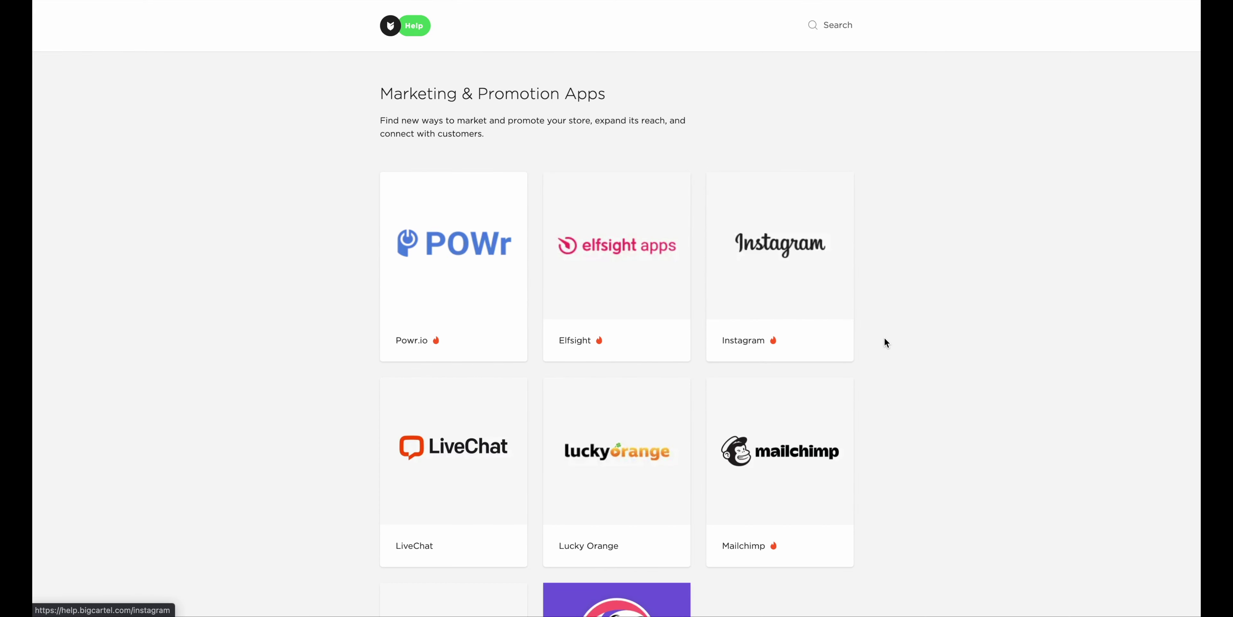
pyautogui.scroll(-3, 885, 338)
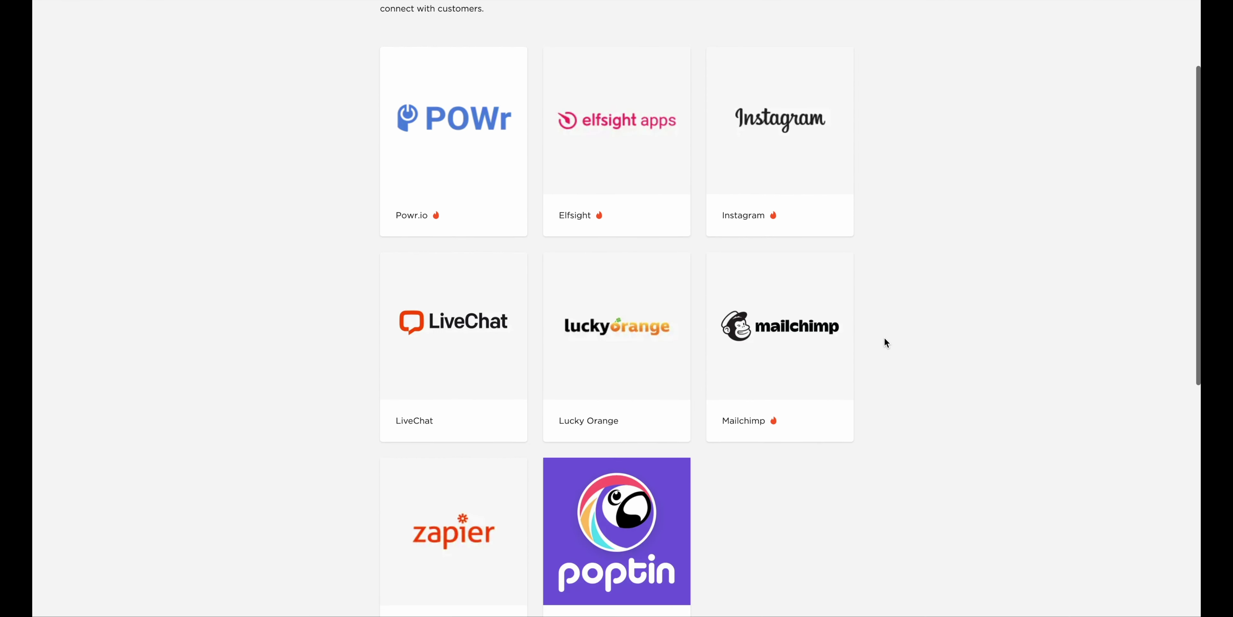
pyautogui.scroll(1, 884, 338)
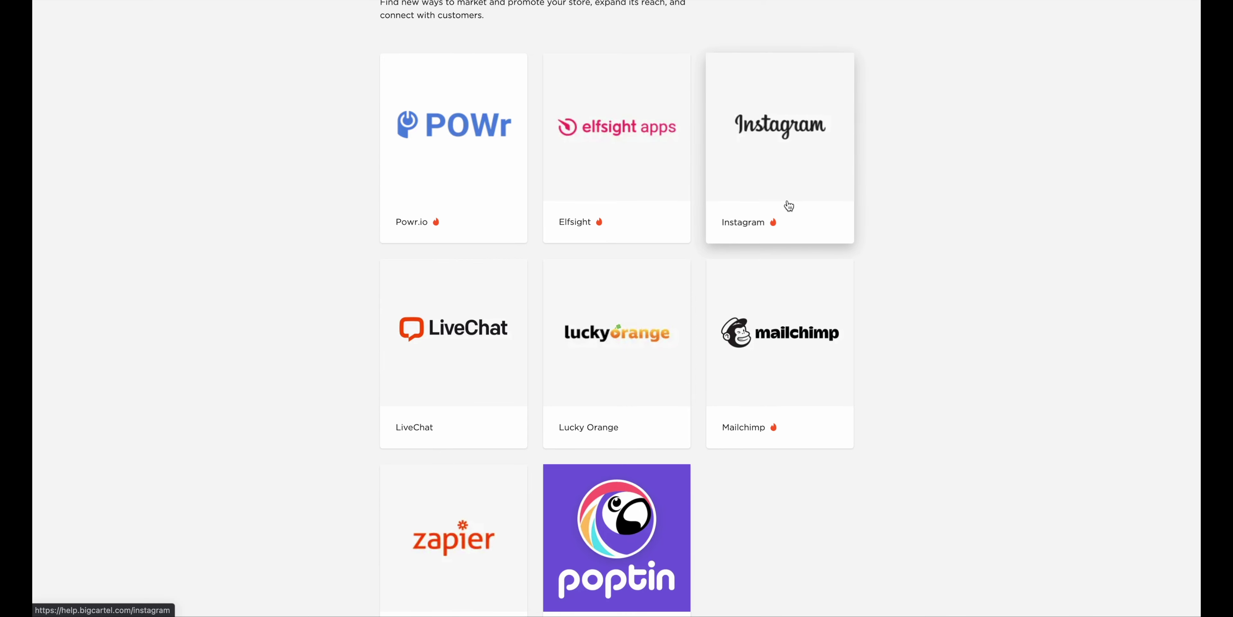
pyautogui.scroll(-3, 936, 236)
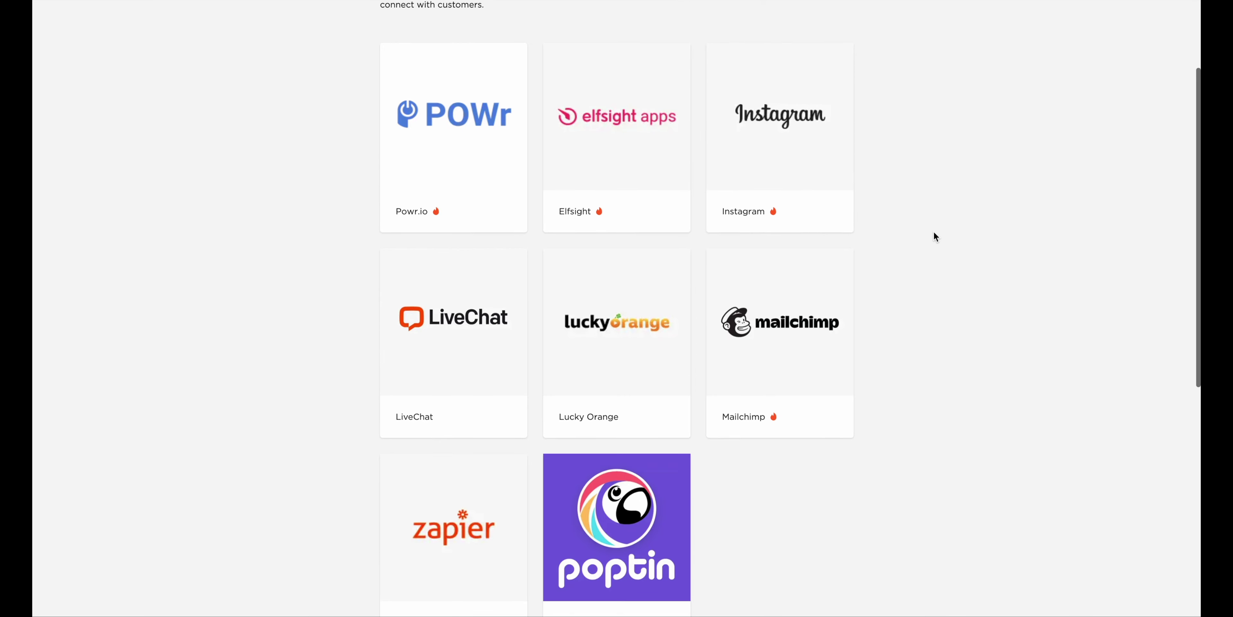
pyautogui.scroll(-3, 935, 236)
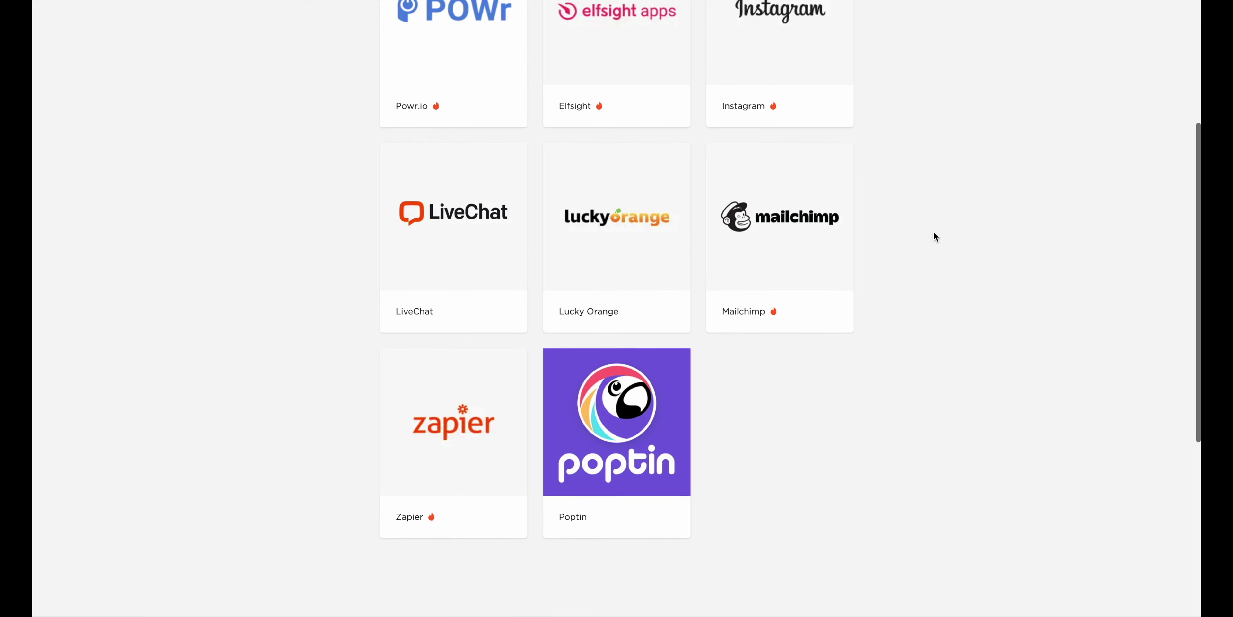
pyautogui.scroll(-1, 934, 231)
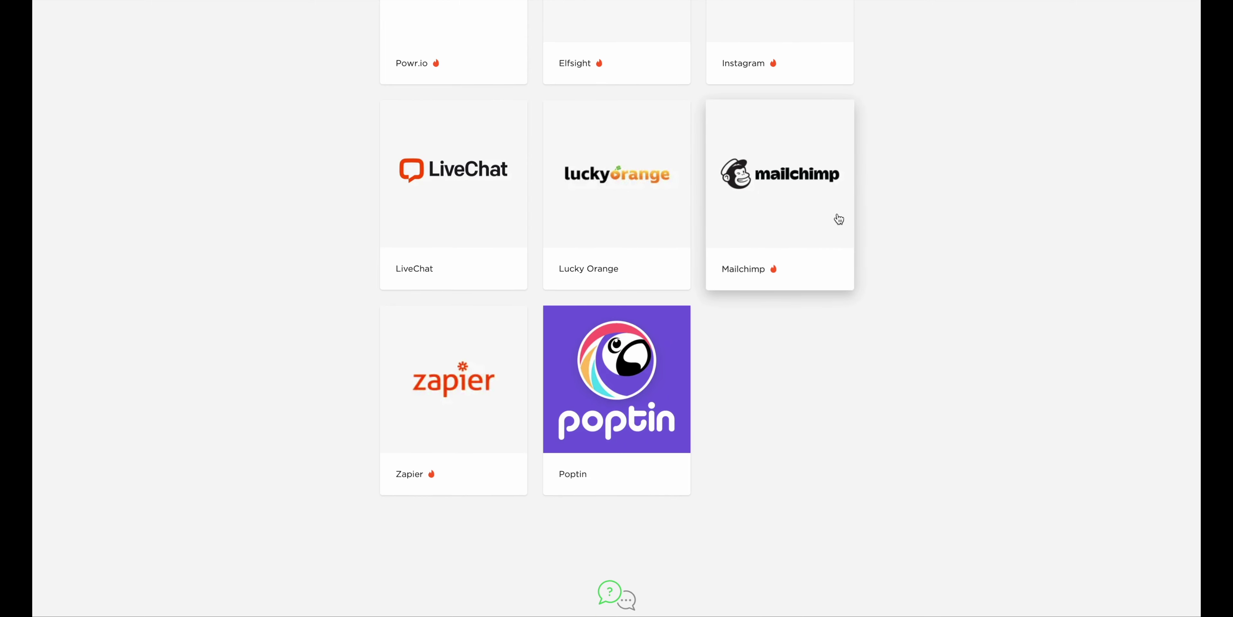
pyautogui.scroll(-2, 918, 286)
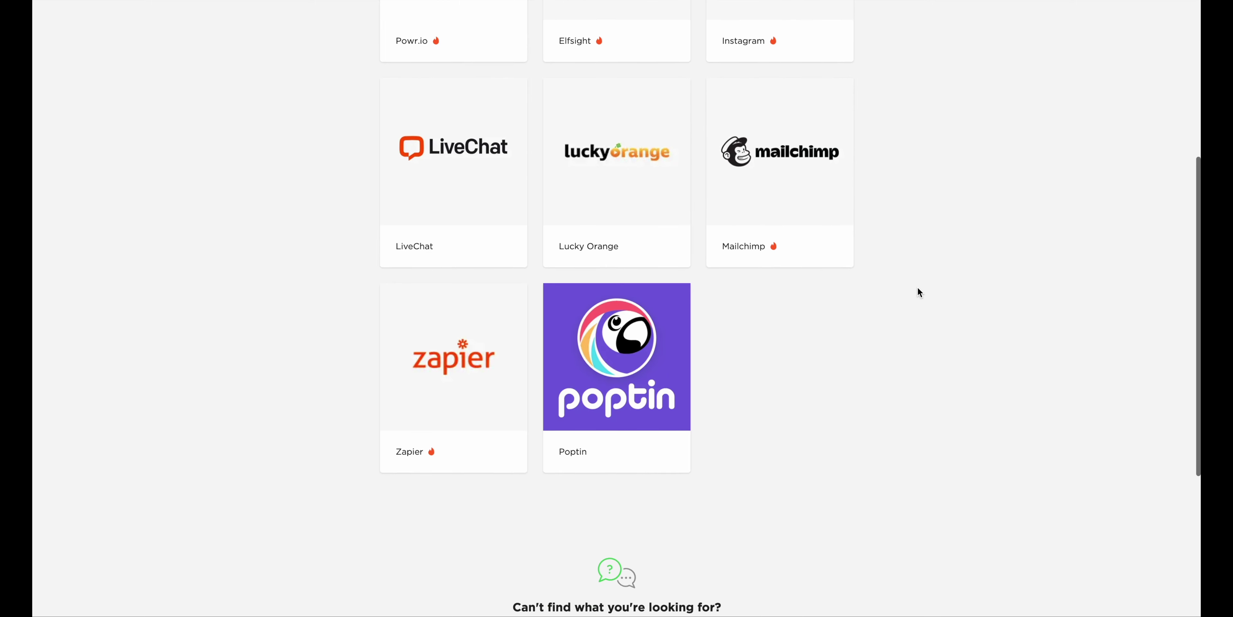
pyautogui.scroll(-1, 917, 288)
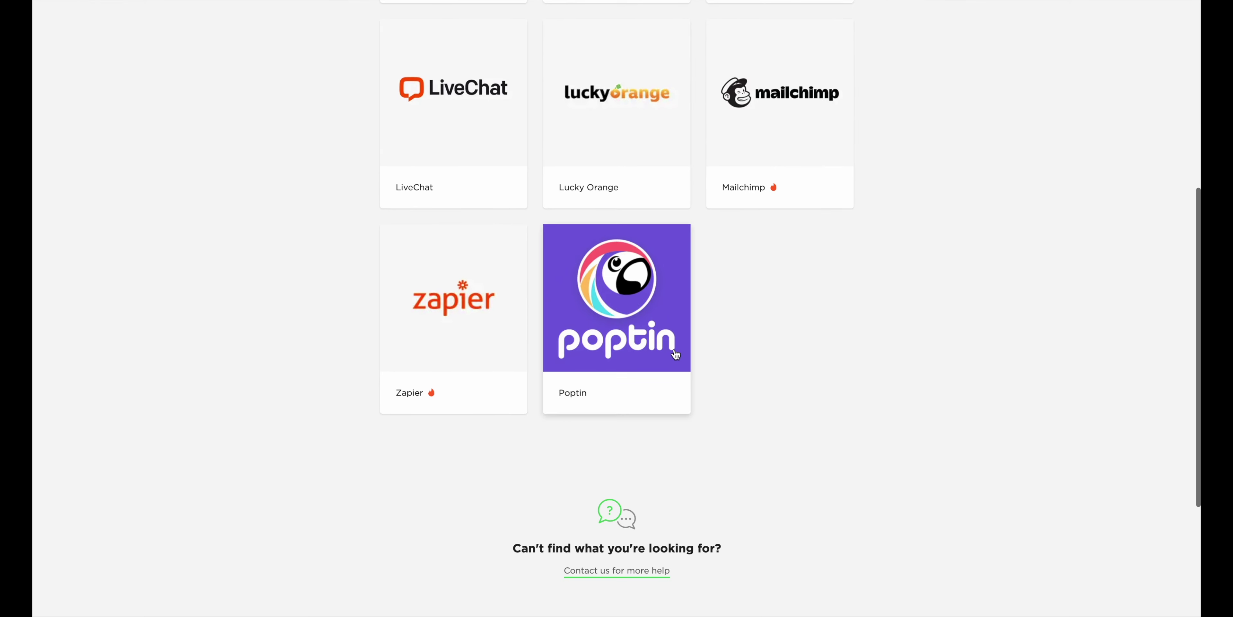
pyautogui.scroll(-4, 878, 320)
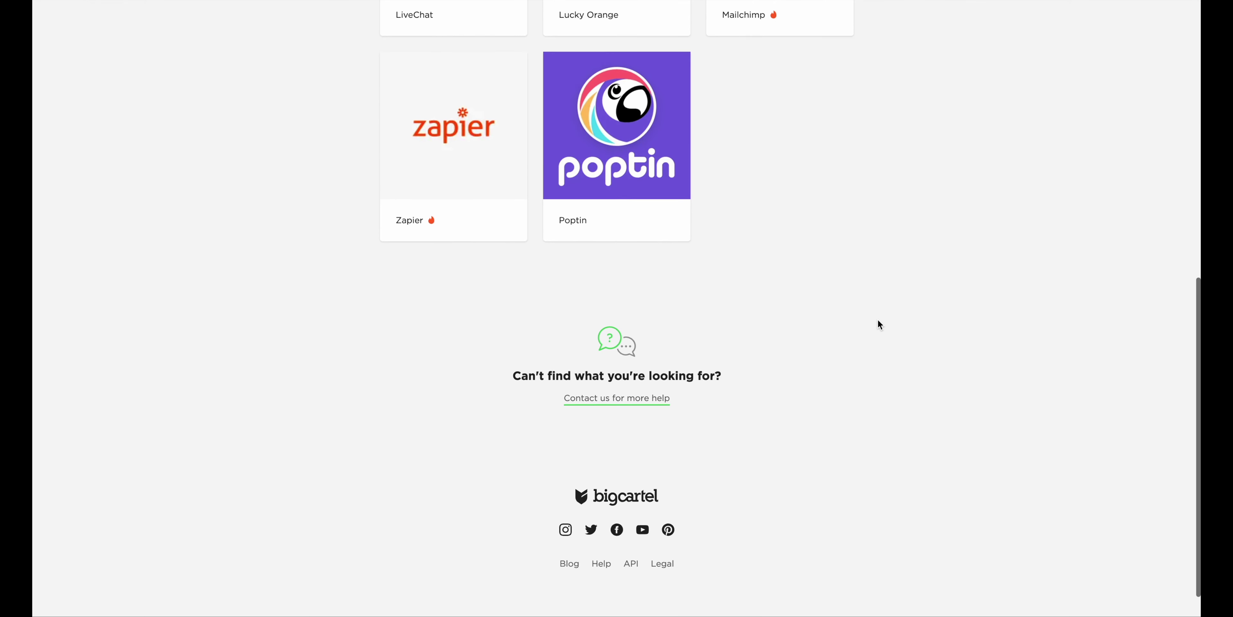
pyautogui.scroll(7, 878, 321)
pyautogui.scroll(5, 879, 324)
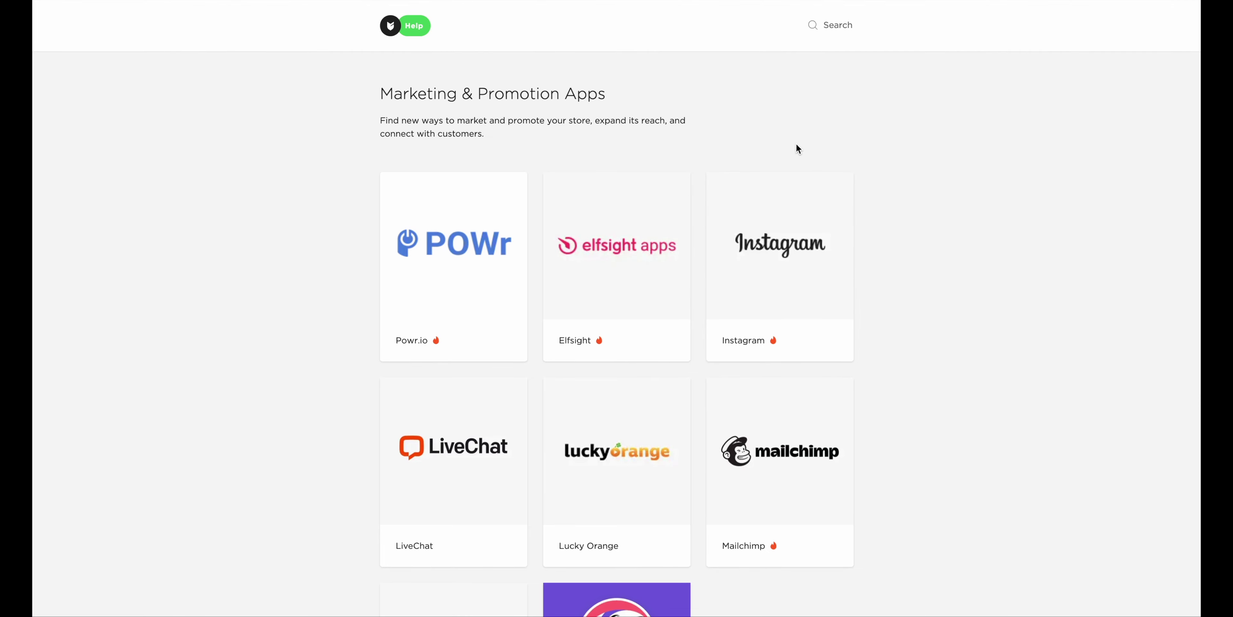
pyautogui.scroll(-2, 849, 173)
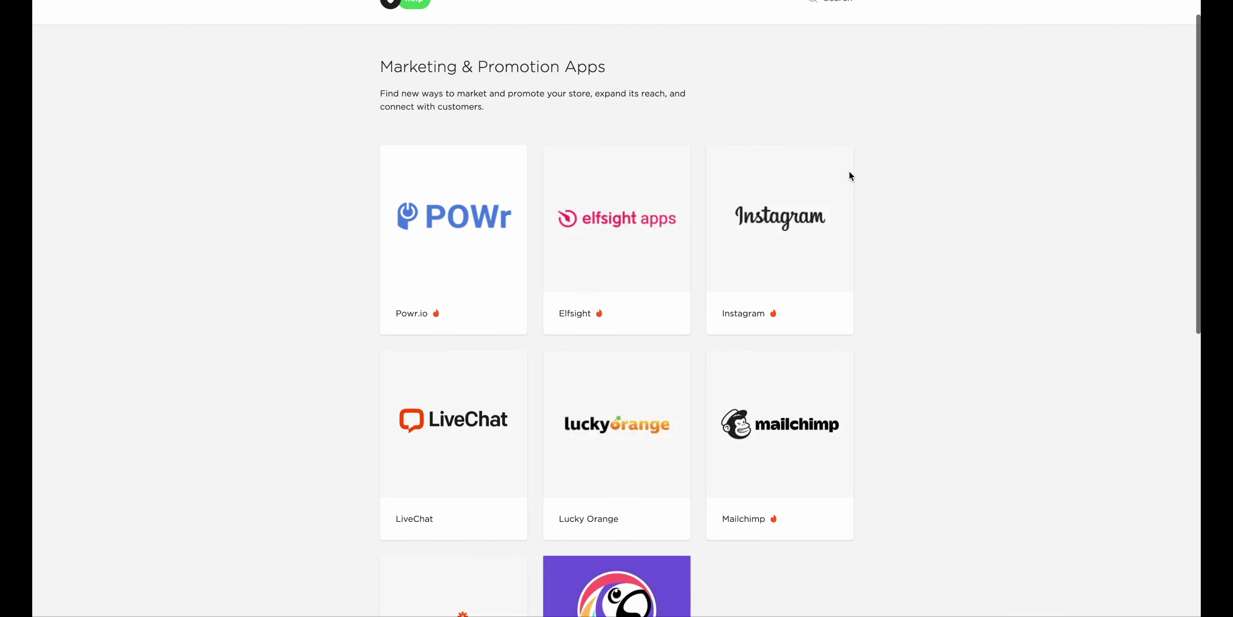
pyautogui.scroll(-2, 849, 170)
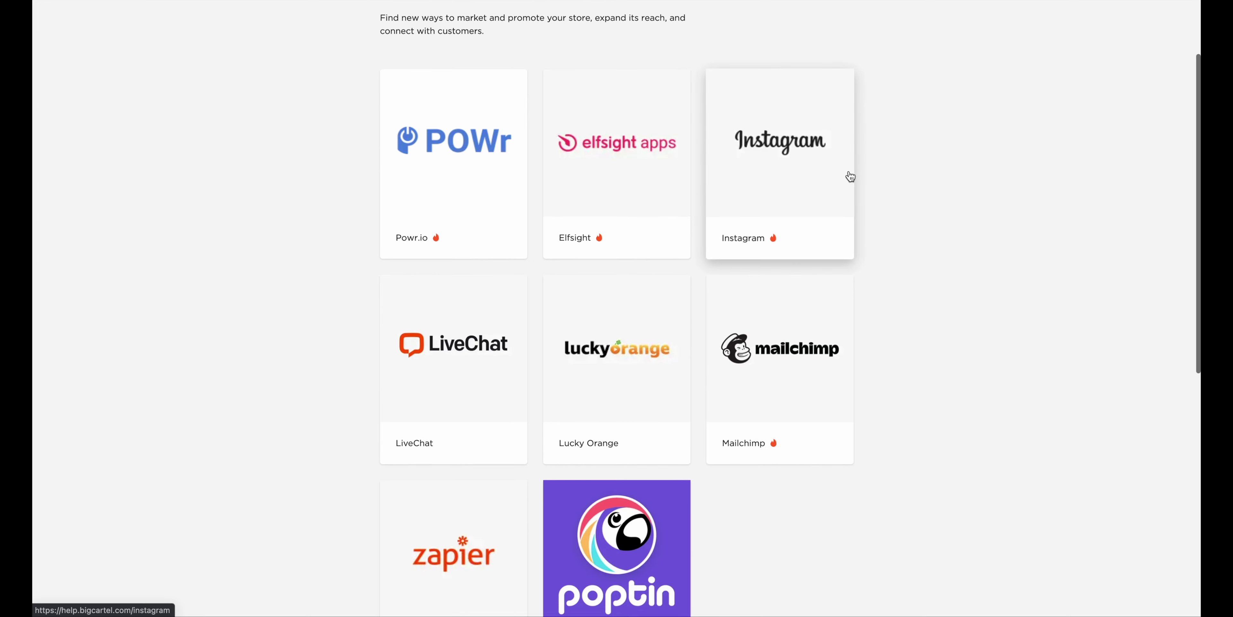
pyautogui.scroll(-1, 896, 253)
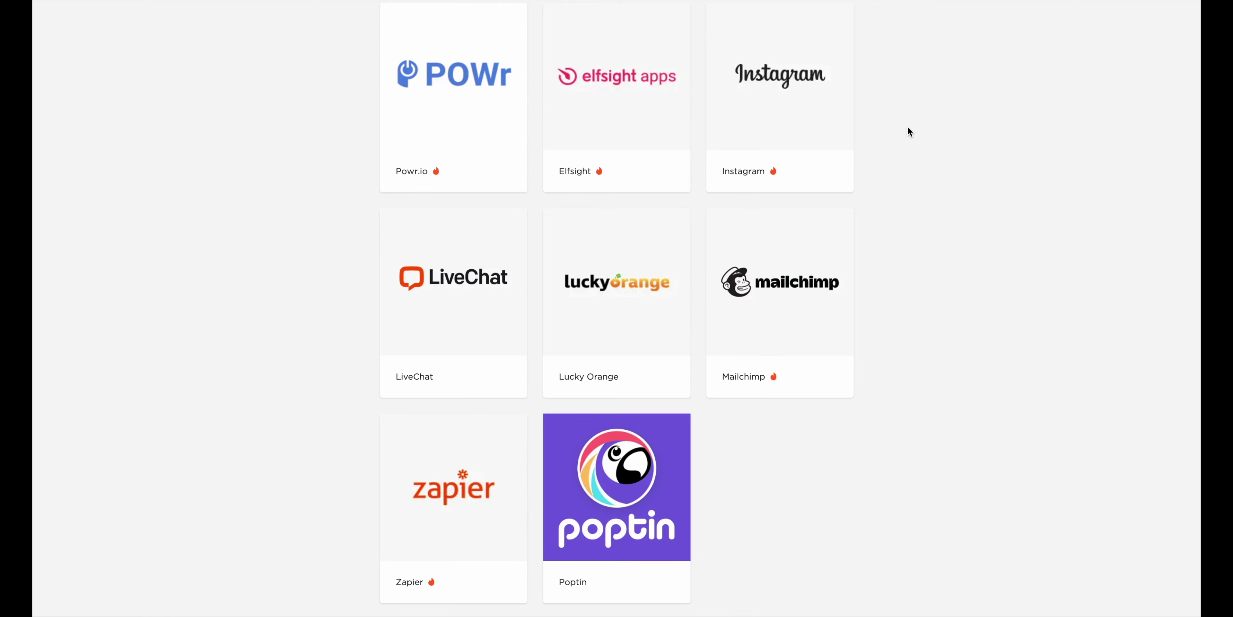
# Open the Instagram integration help page and read through the article
pyautogui.click(799, 118)
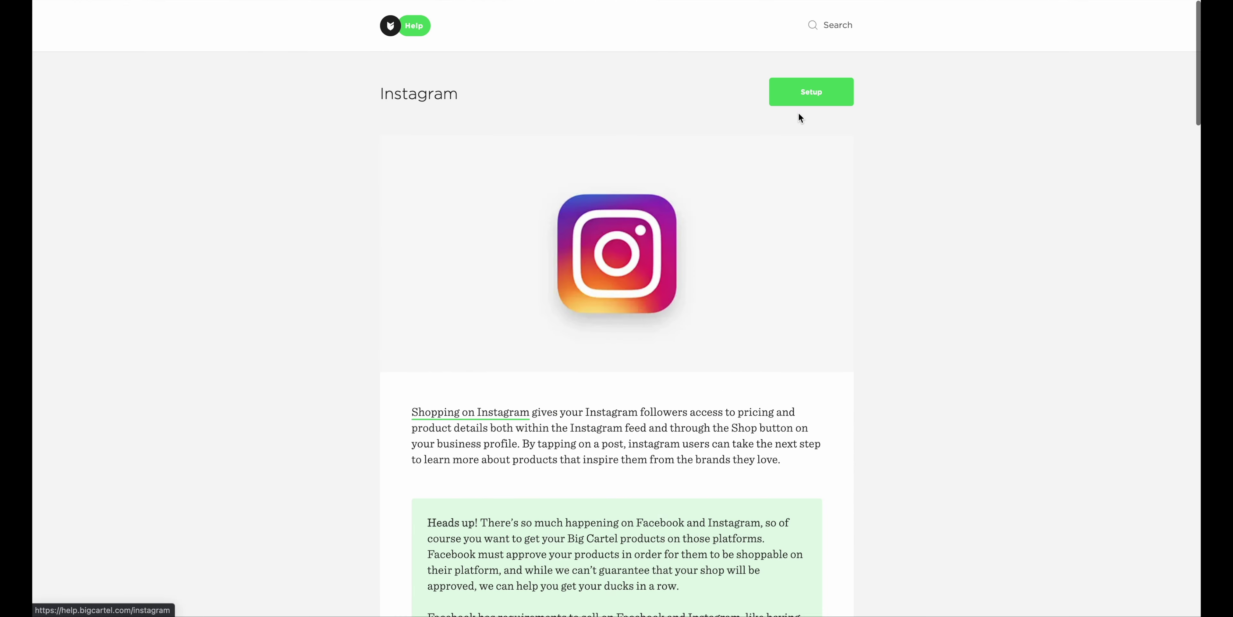
pyautogui.scroll(-10, 832, 207)
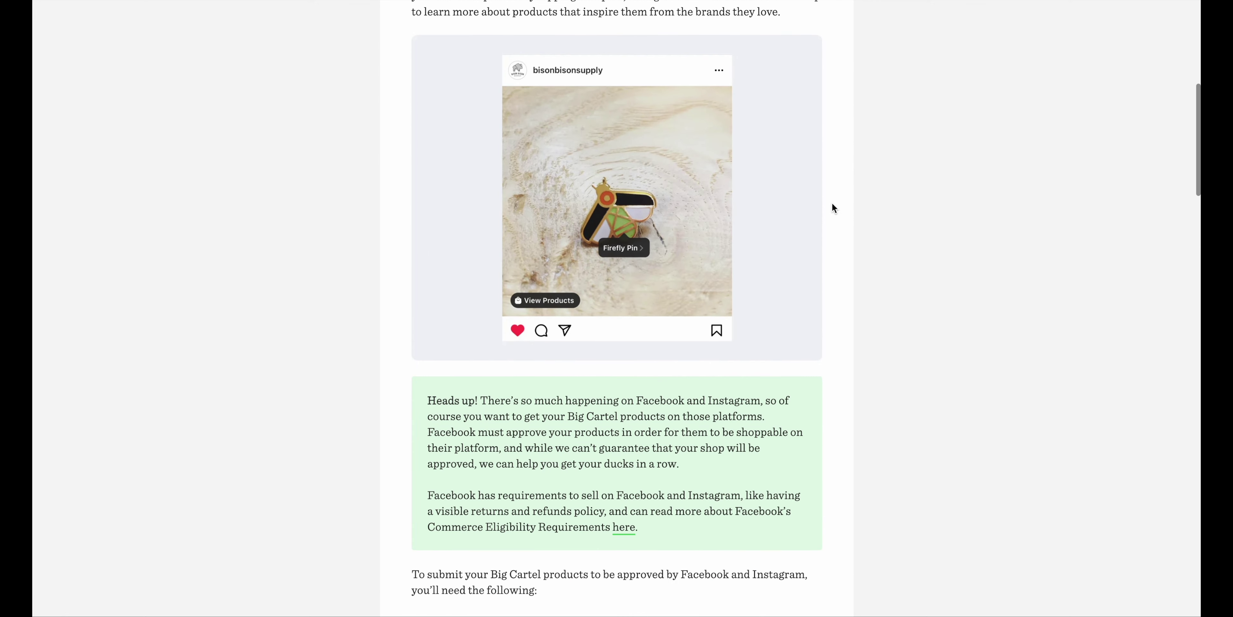
pyautogui.scroll(1, 831, 202)
pyautogui.scroll(-3, 832, 202)
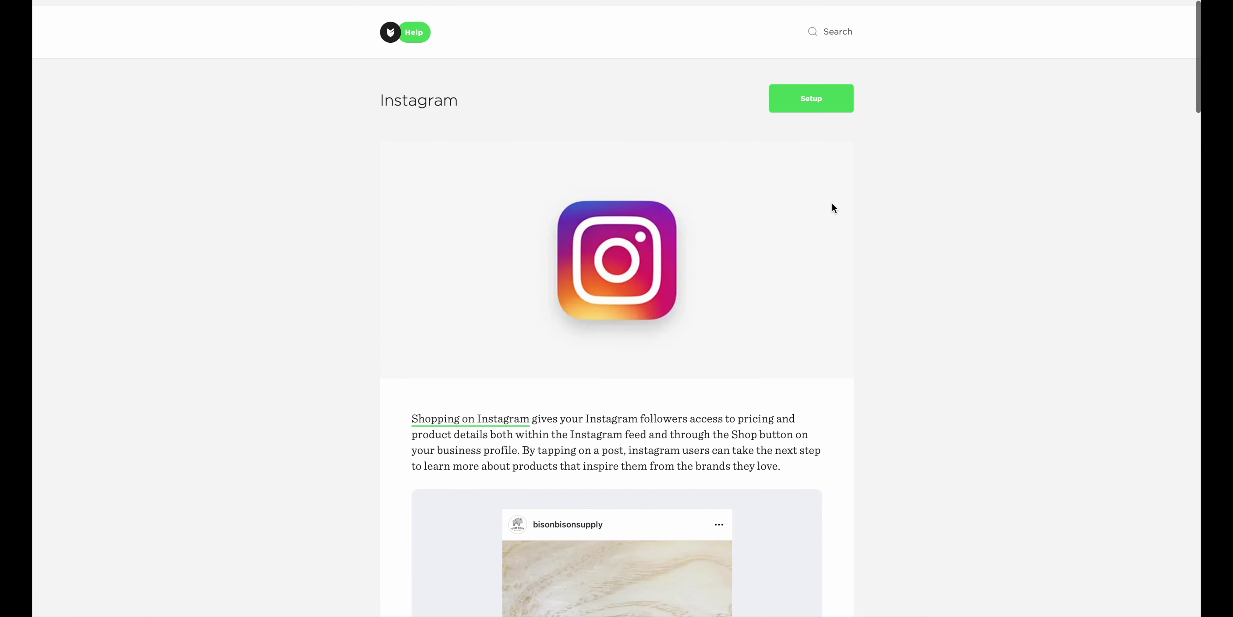
pyautogui.scroll(-1, 830, 203)
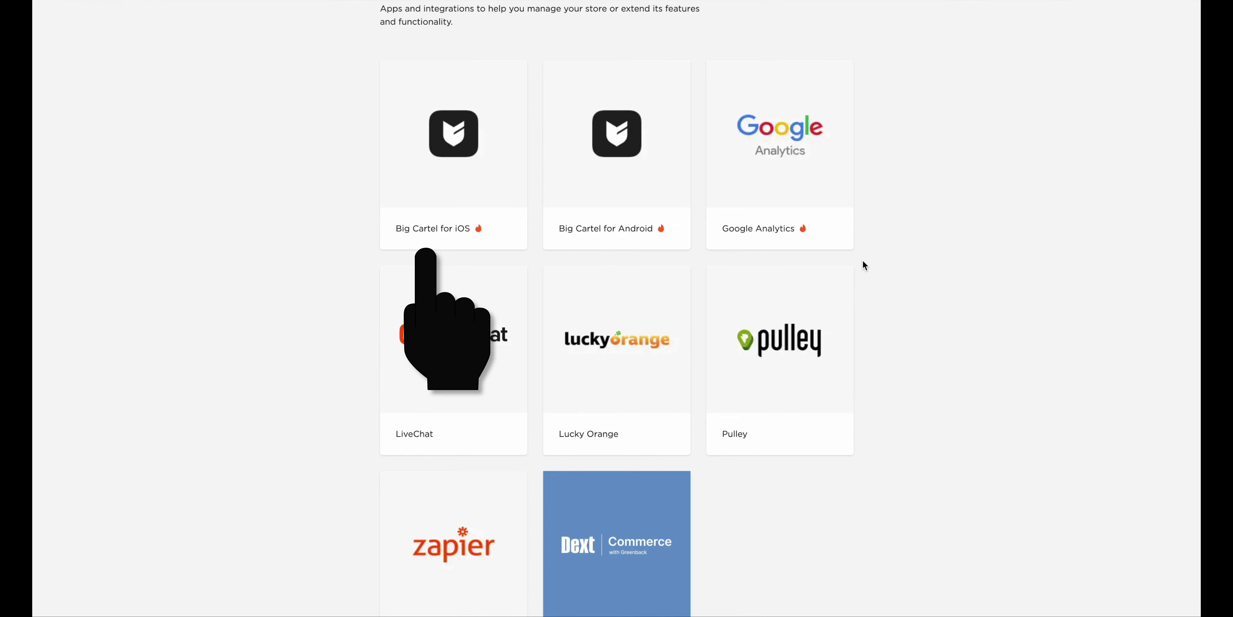
# Read the Big Cartel for iOS help page's features, then follow its install link
pyautogui.click(464, 186)
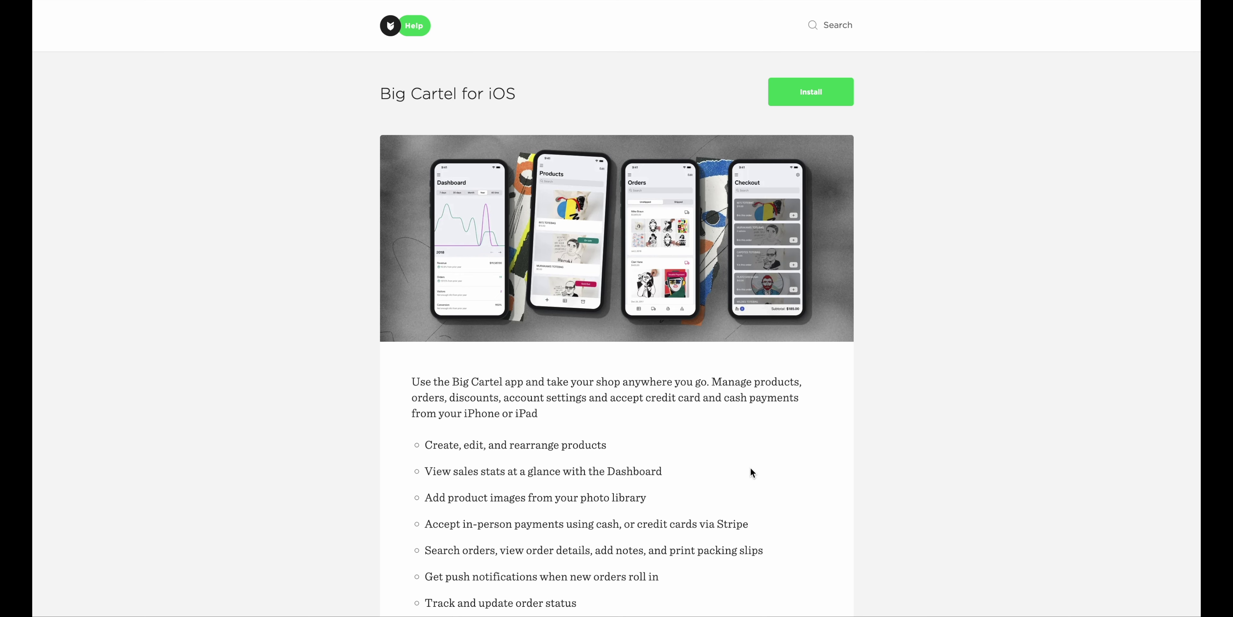
pyautogui.scroll(-3, 751, 467)
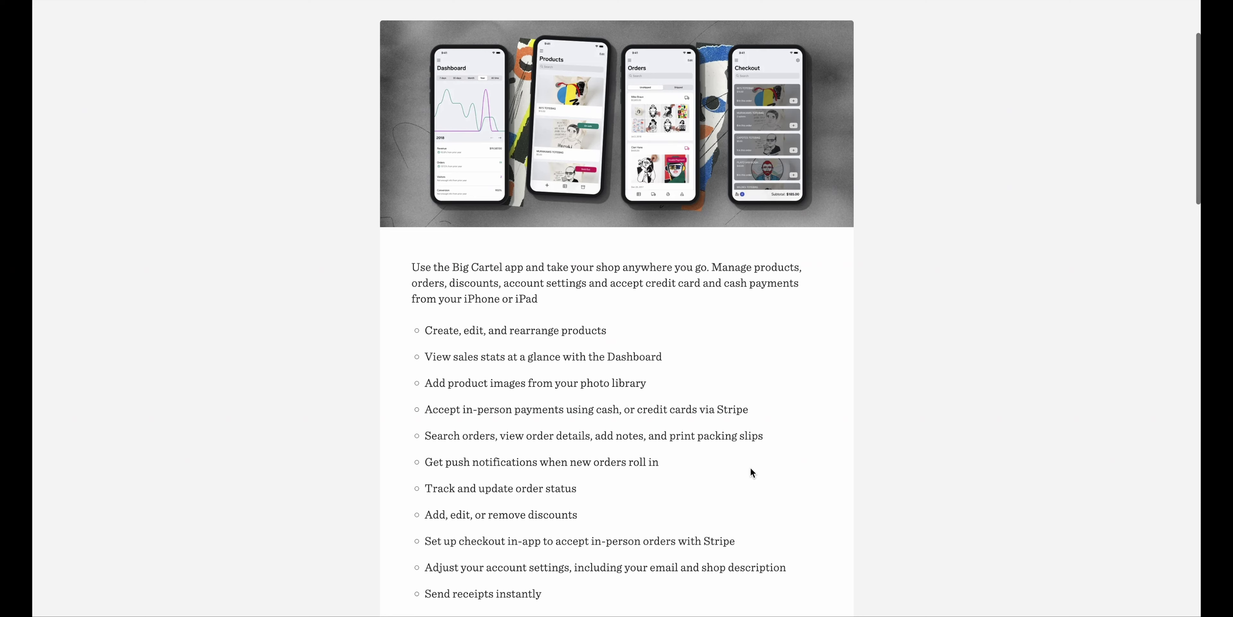
pyautogui.scroll(-2, 750, 472)
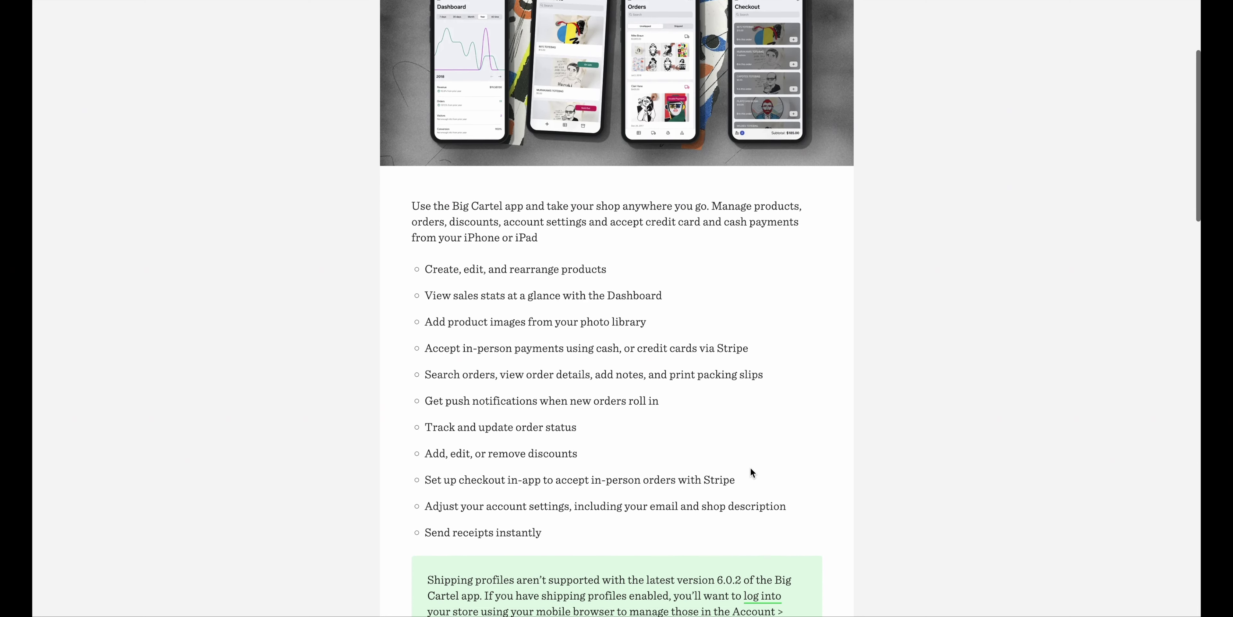
pyautogui.scroll(4, 751, 467)
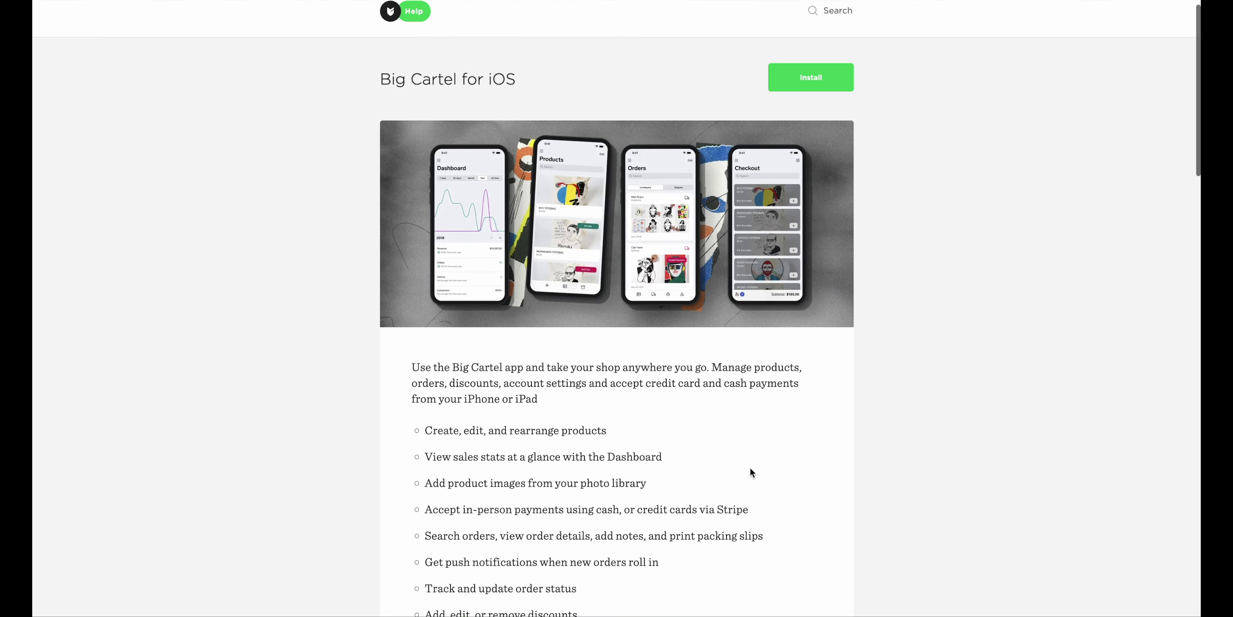
pyautogui.scroll(-10, 750, 467)
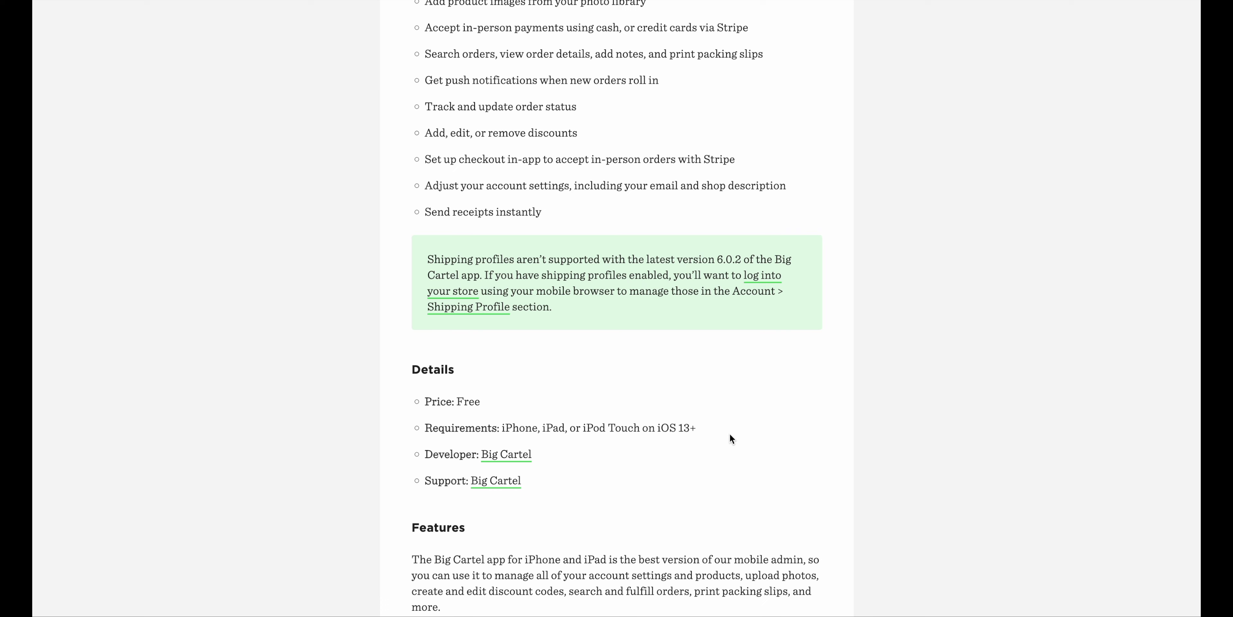
pyautogui.scroll(10, 730, 435)
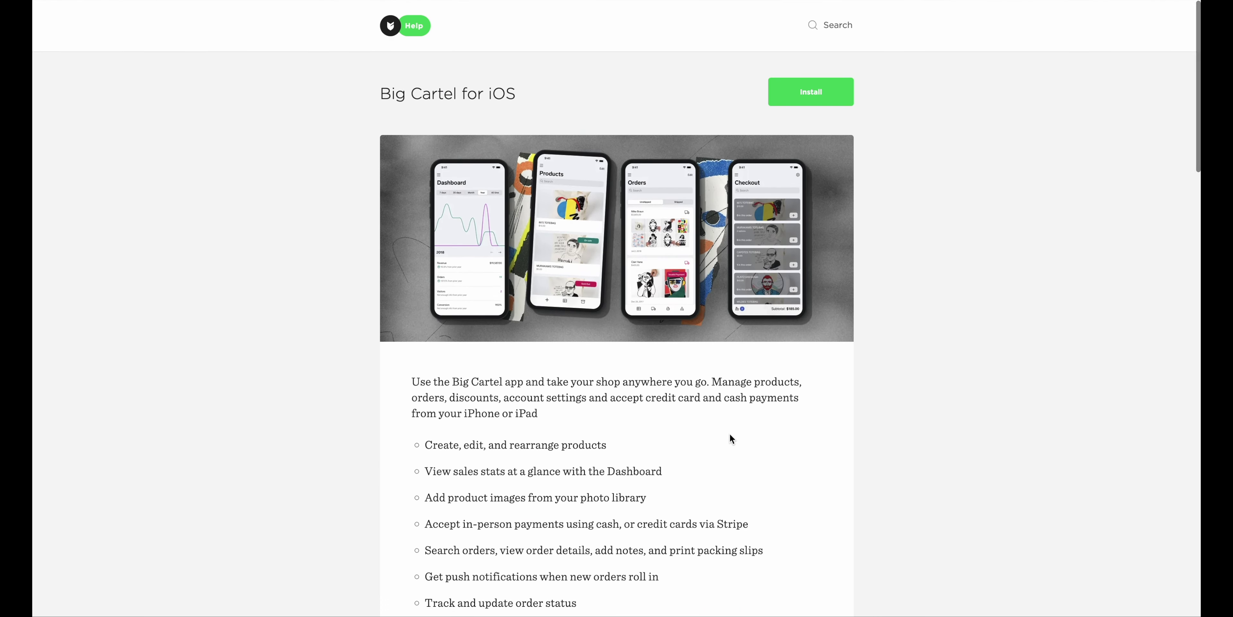
pyautogui.scroll(-1, 730, 434)
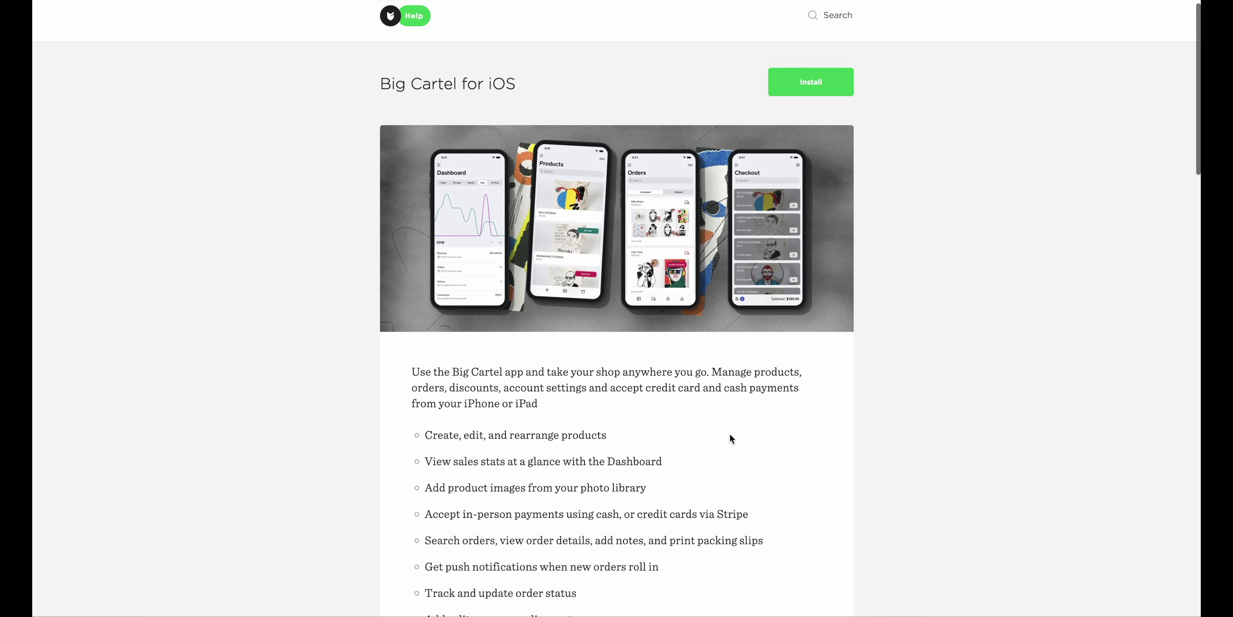
pyautogui.scroll(-1, 729, 434)
pyautogui.scroll(2, 730, 434)
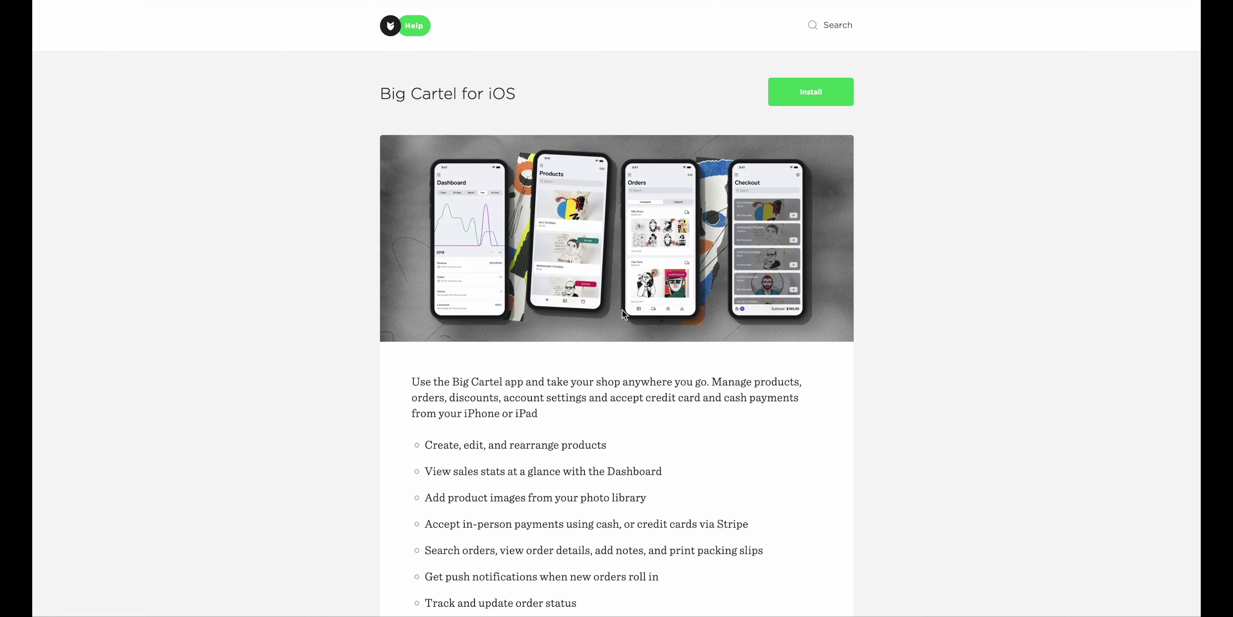
pyautogui.scroll(-1, 702, 474)
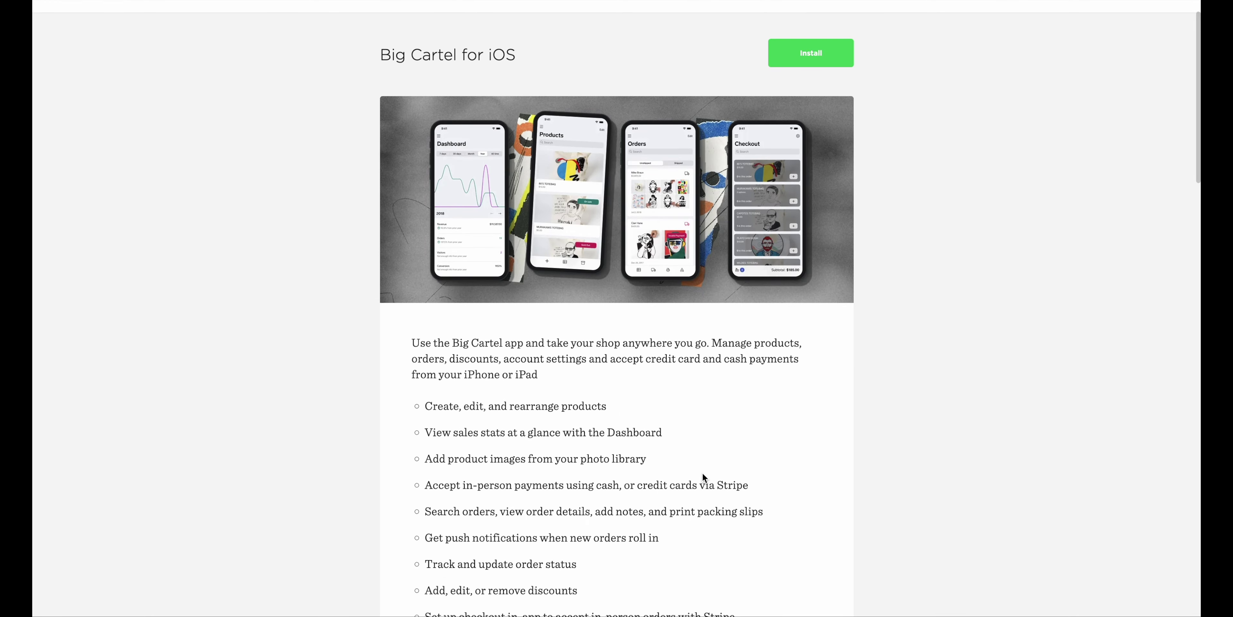
pyautogui.click(801, 56)
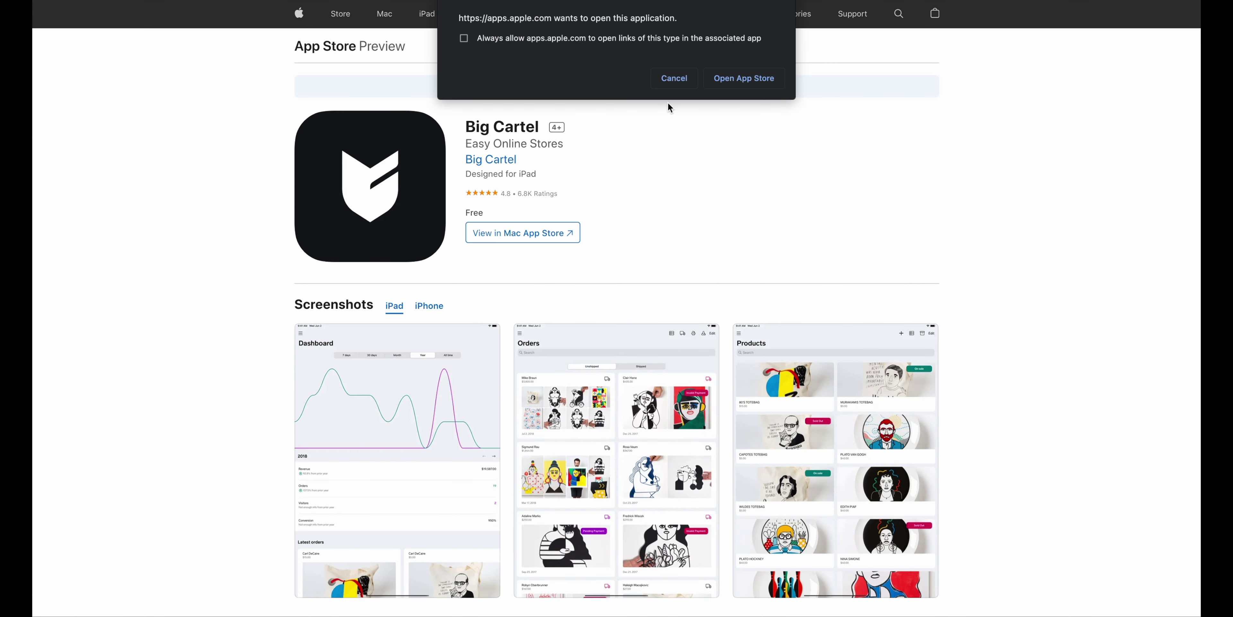
# Cancel the 'Open App Store' prompt on the App Store Preview page
pyautogui.click(674, 81)
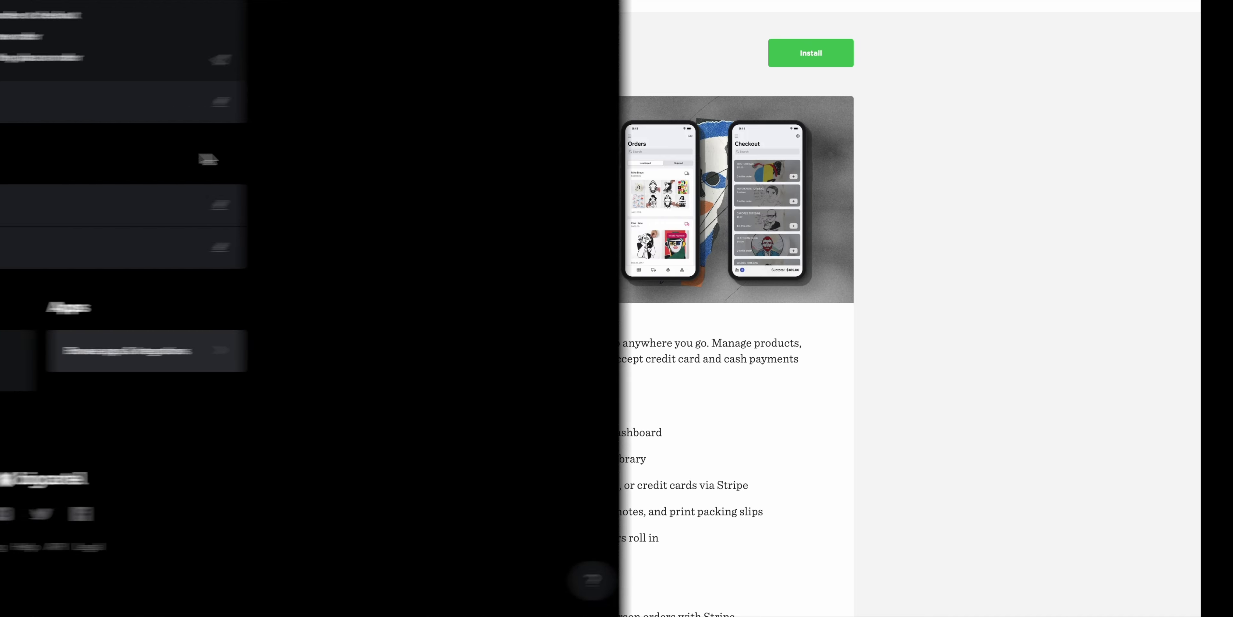
# Start 'Design your shop' from the dashboard checklist and advance the account tour to its Design tip
pyautogui.scroll(15, 898, 240)
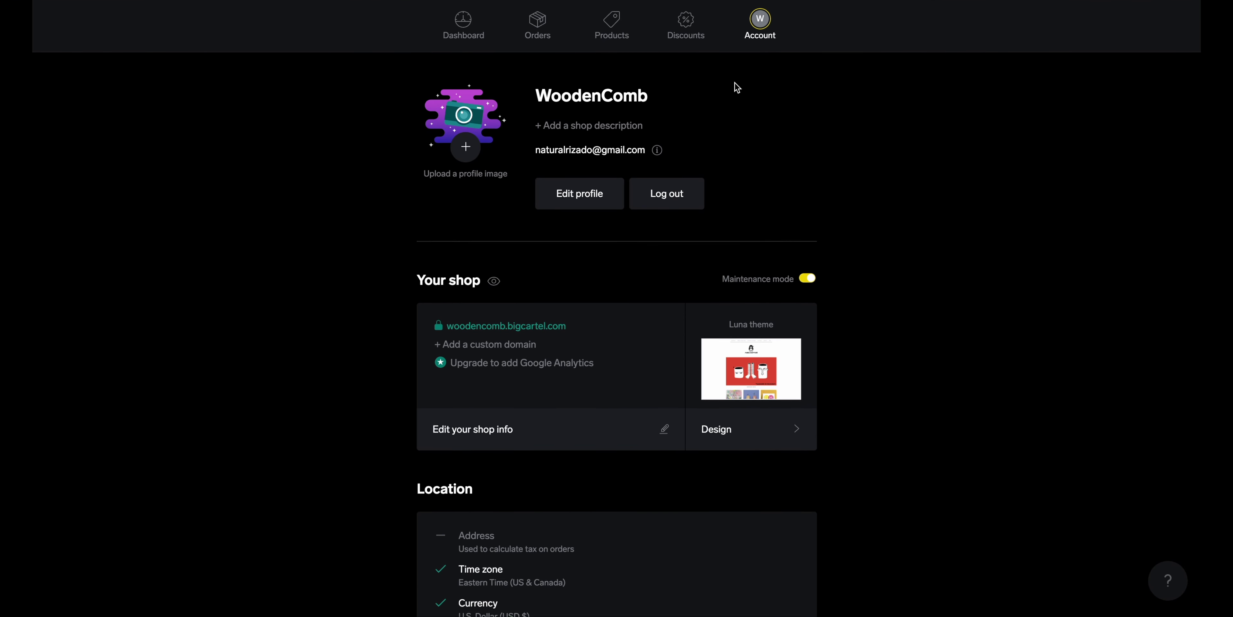
pyautogui.click(462, 42)
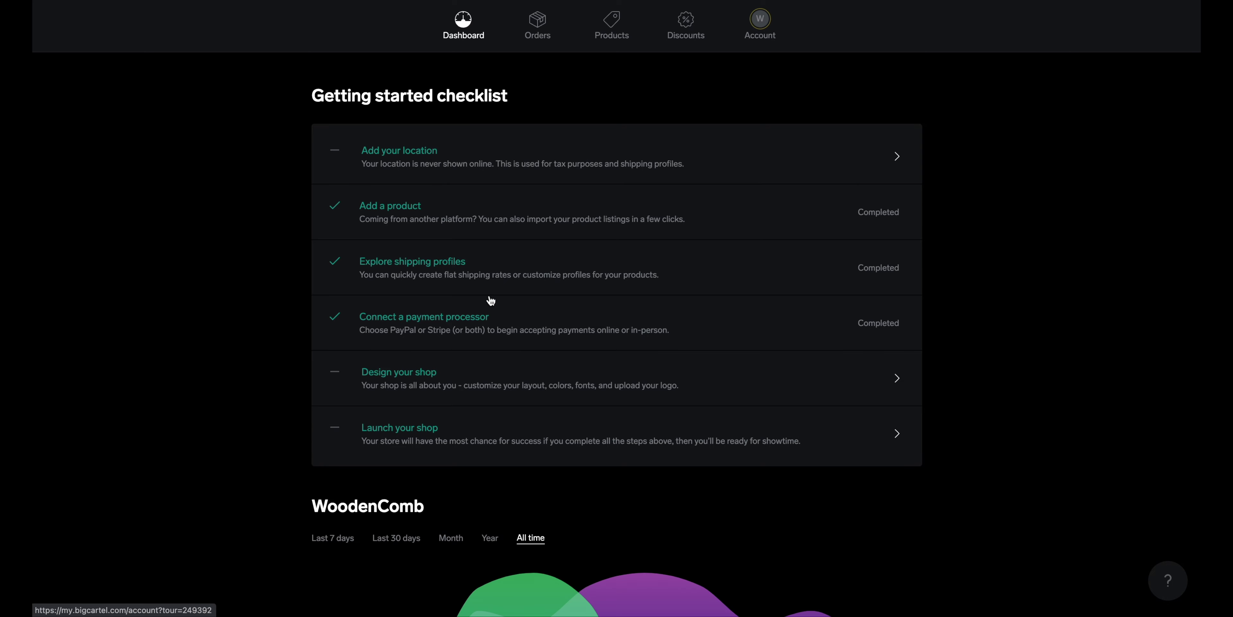
pyautogui.click(427, 377)
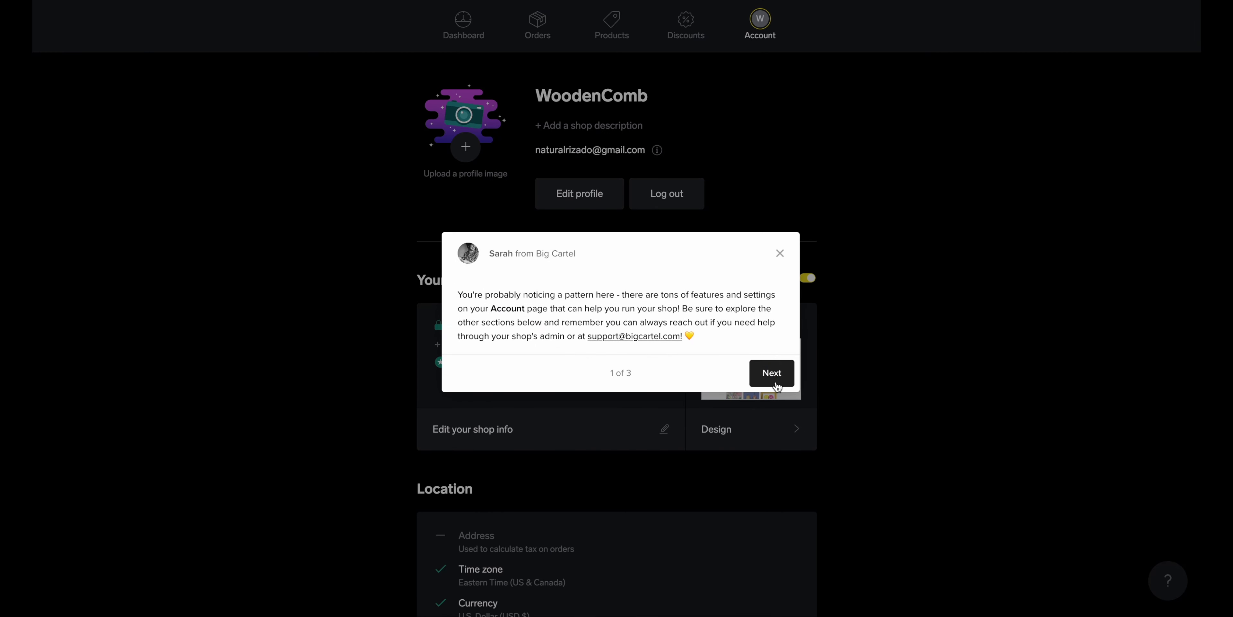
pyautogui.click(771, 374)
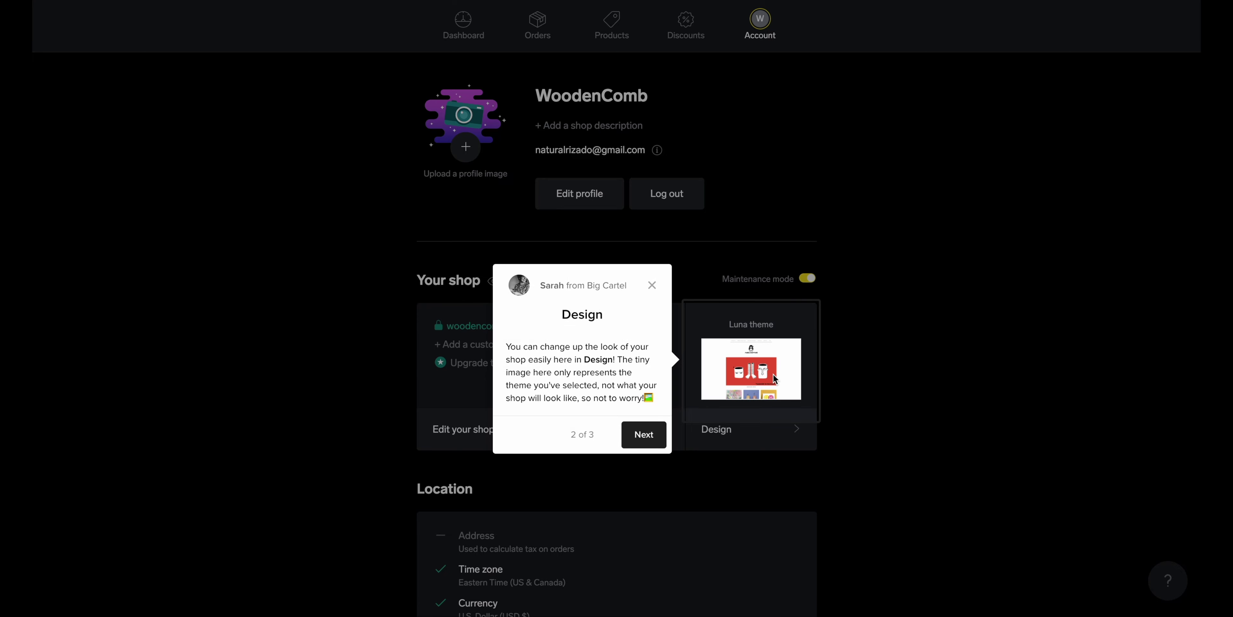
pyautogui.click(657, 435)
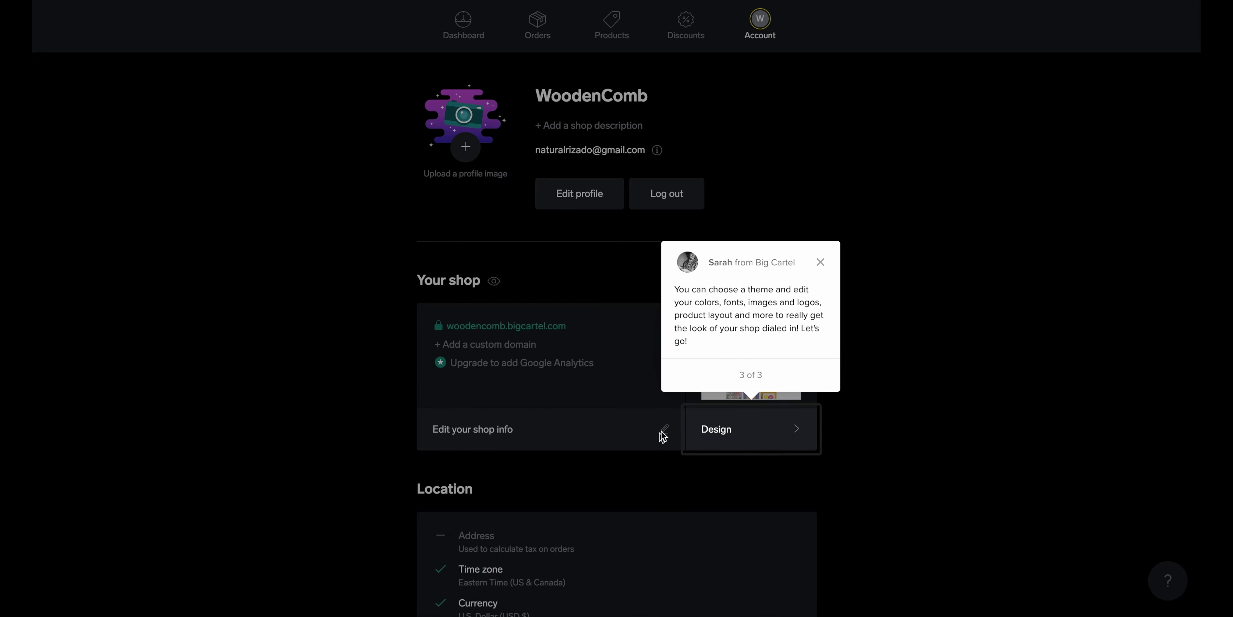
# Preview the storefront in the Design editor, publish the changes, and exit to Account
pyautogui.click(776, 438)
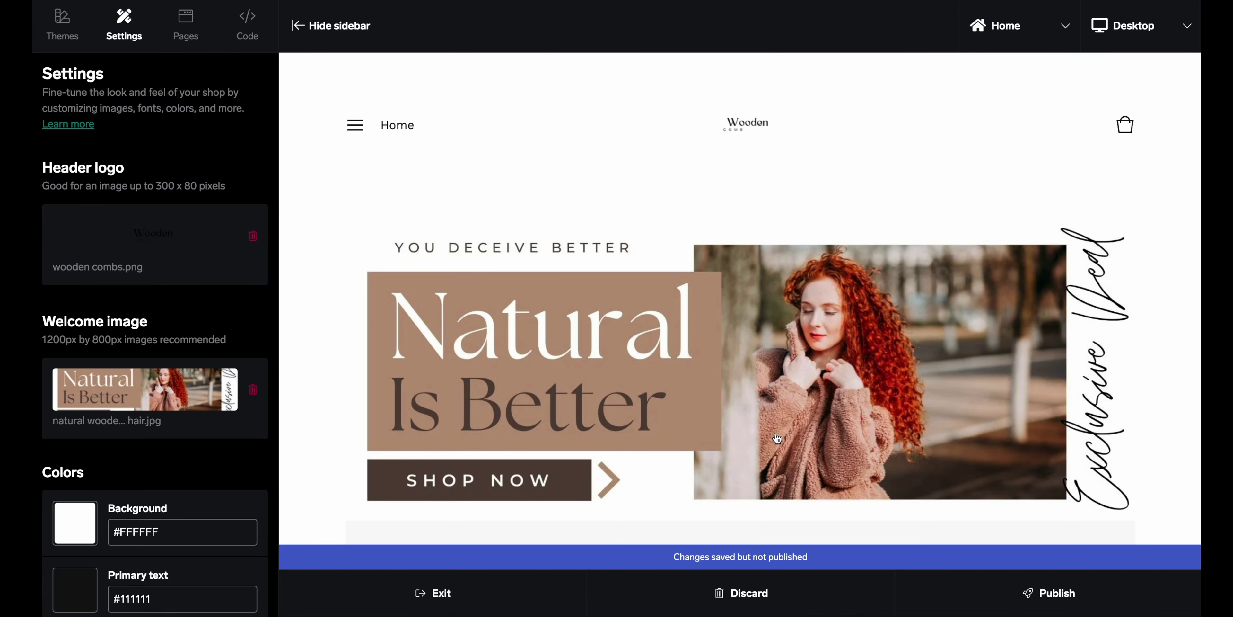
pyautogui.scroll(-10, 777, 438)
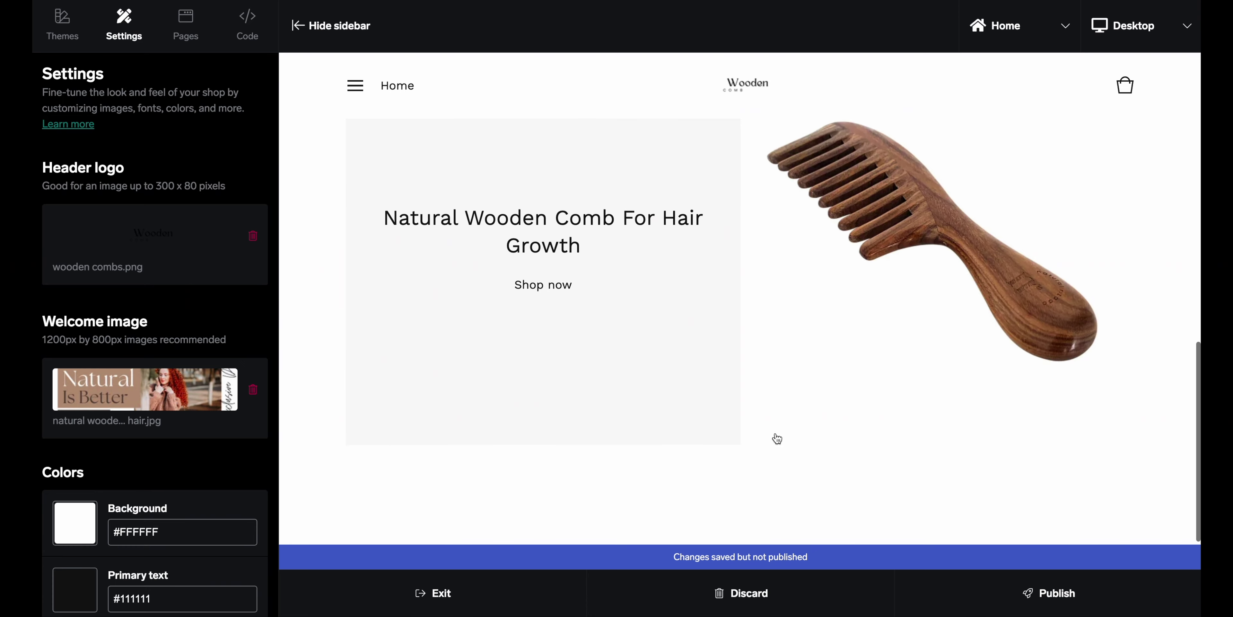
pyautogui.scroll(5, 777, 438)
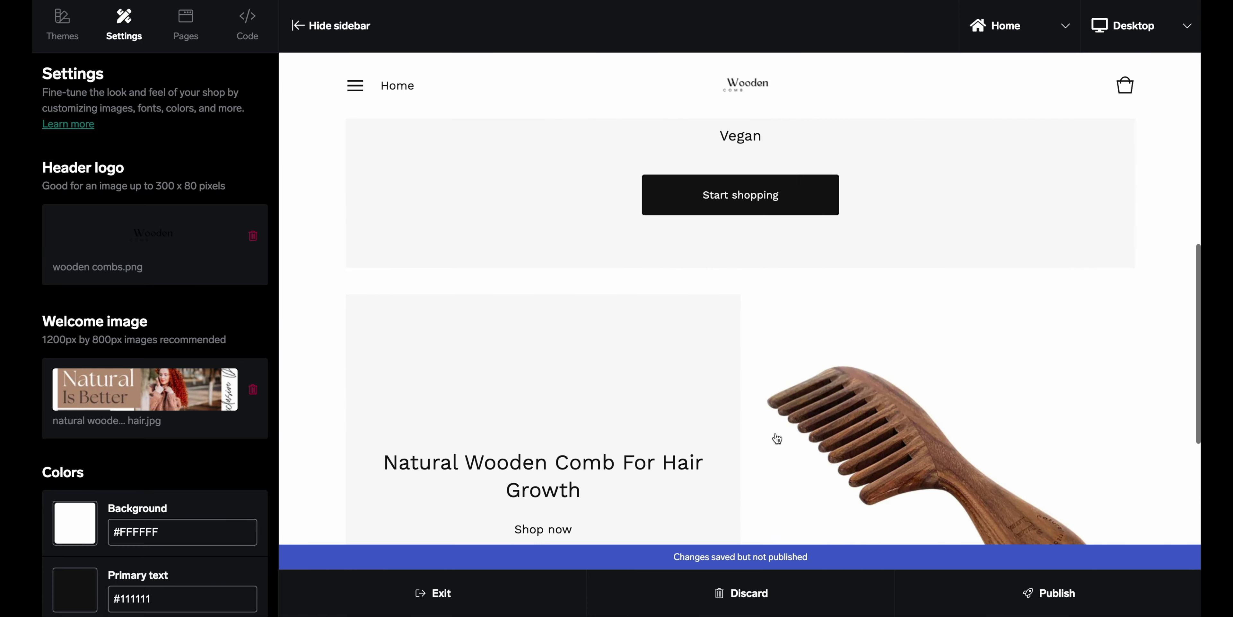
pyautogui.scroll(-5, 777, 438)
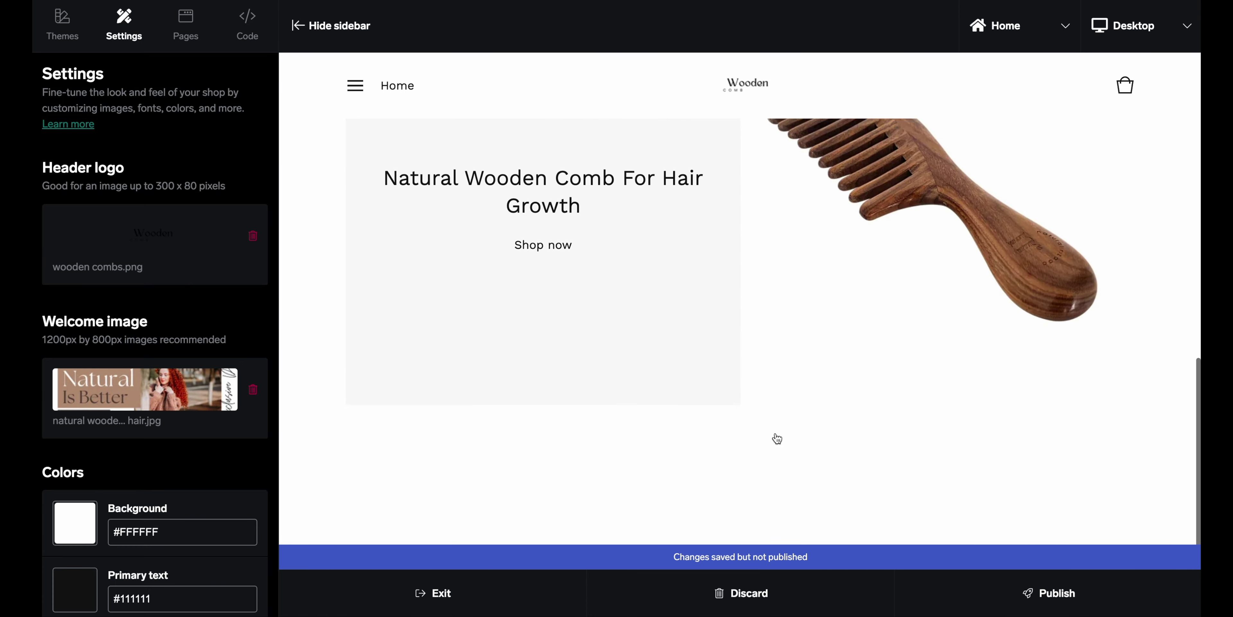
pyautogui.scroll(9, 777, 438)
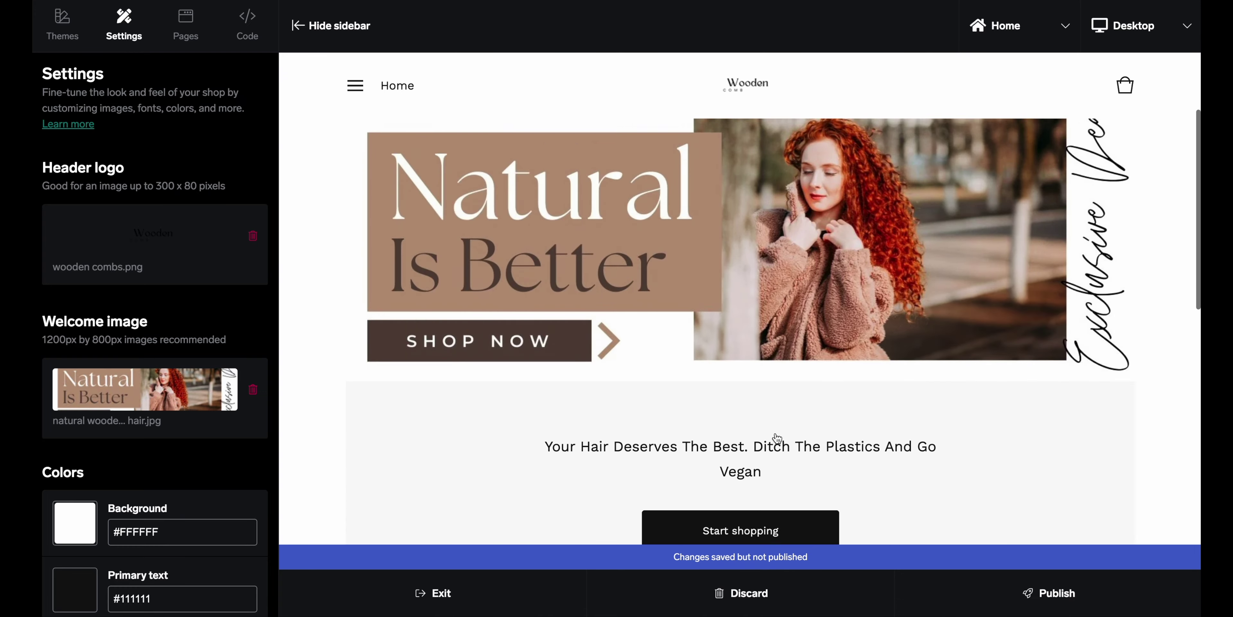
pyautogui.scroll(-8, 777, 438)
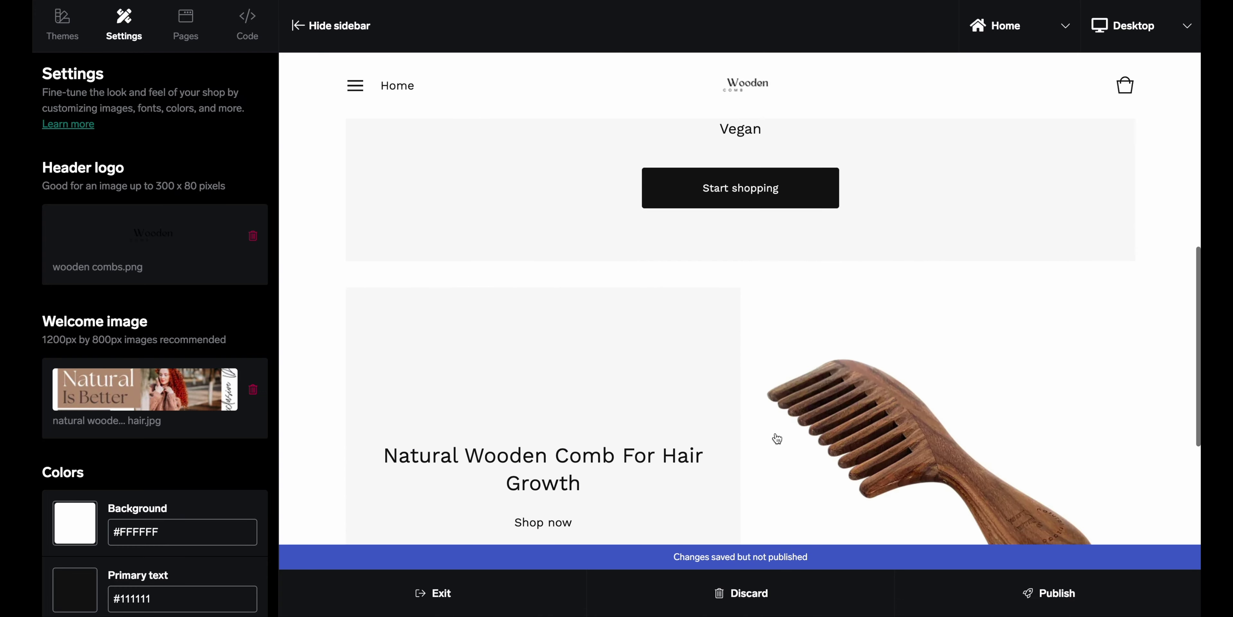
pyautogui.click(1047, 598)
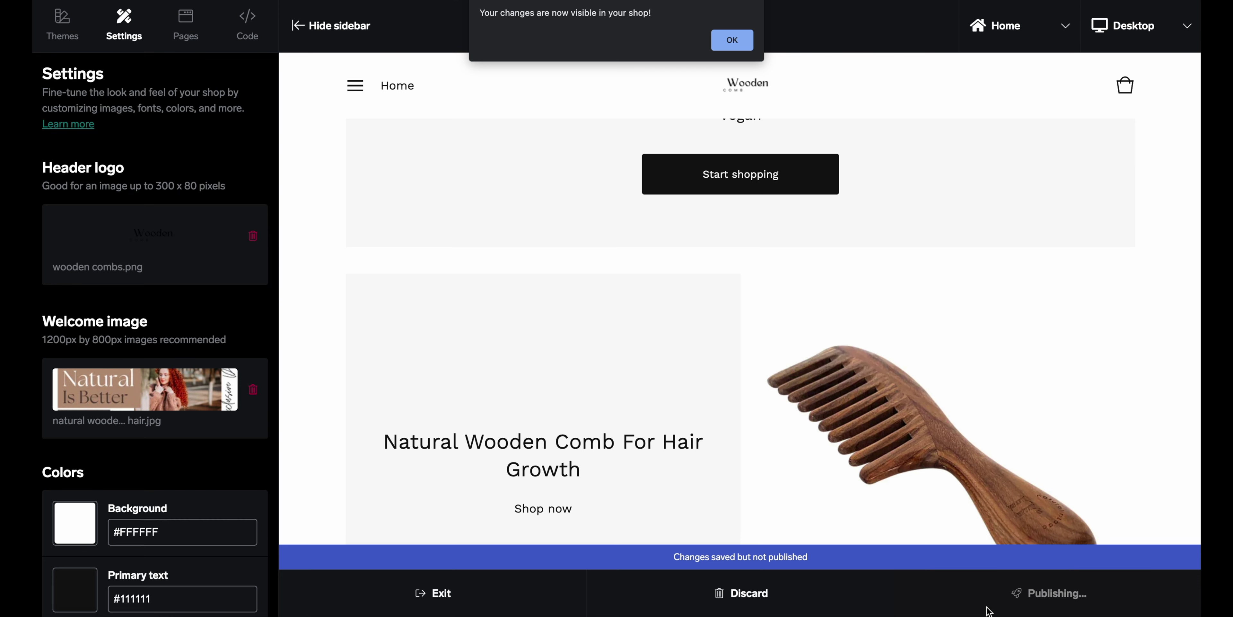
pyautogui.click(734, 39)
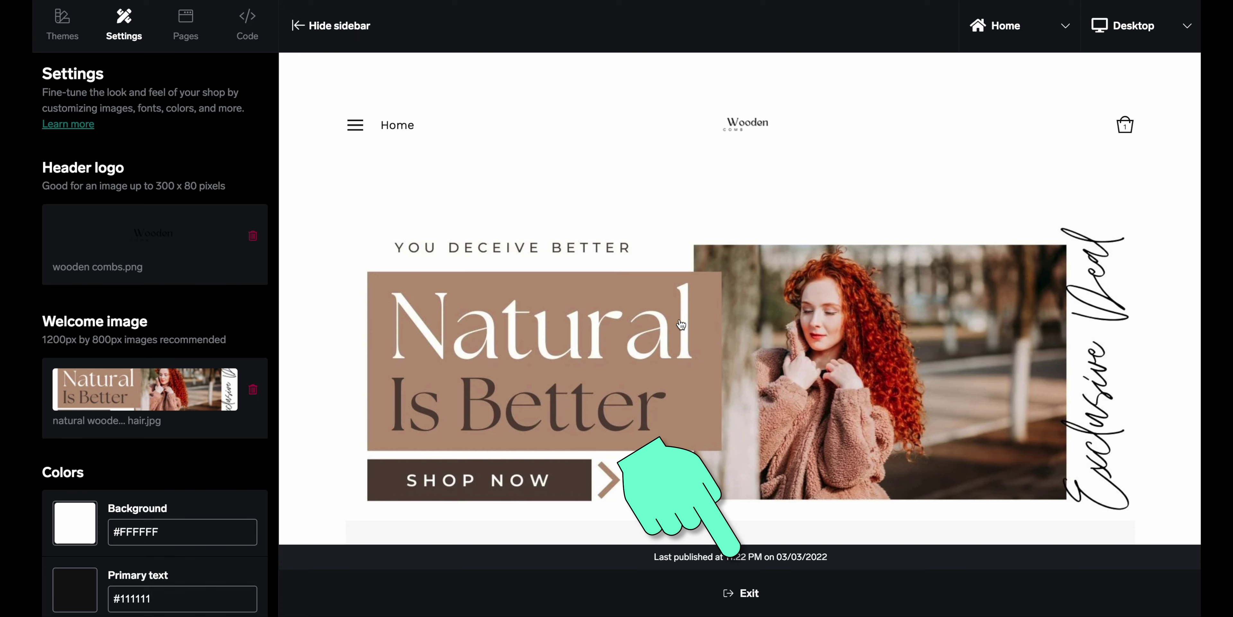
pyautogui.click(749, 593)
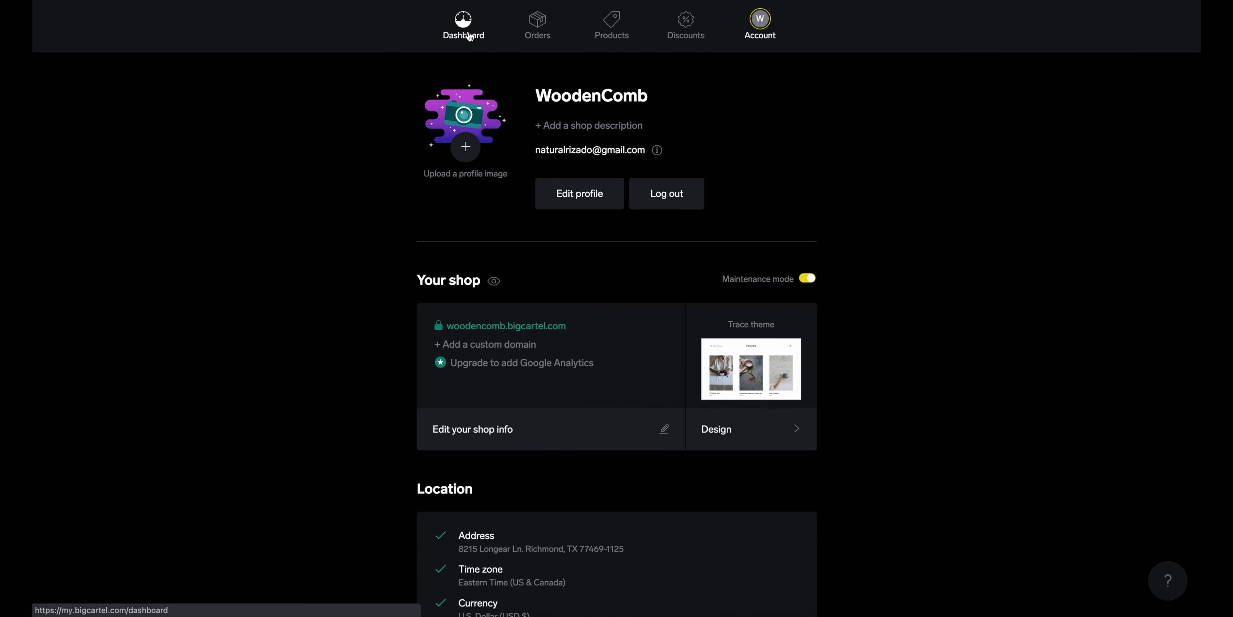
# Launch the WoodenComb shop from the dashboard checklist, dismiss the congratulations, and reload the dashboard
pyautogui.click(387, 35)
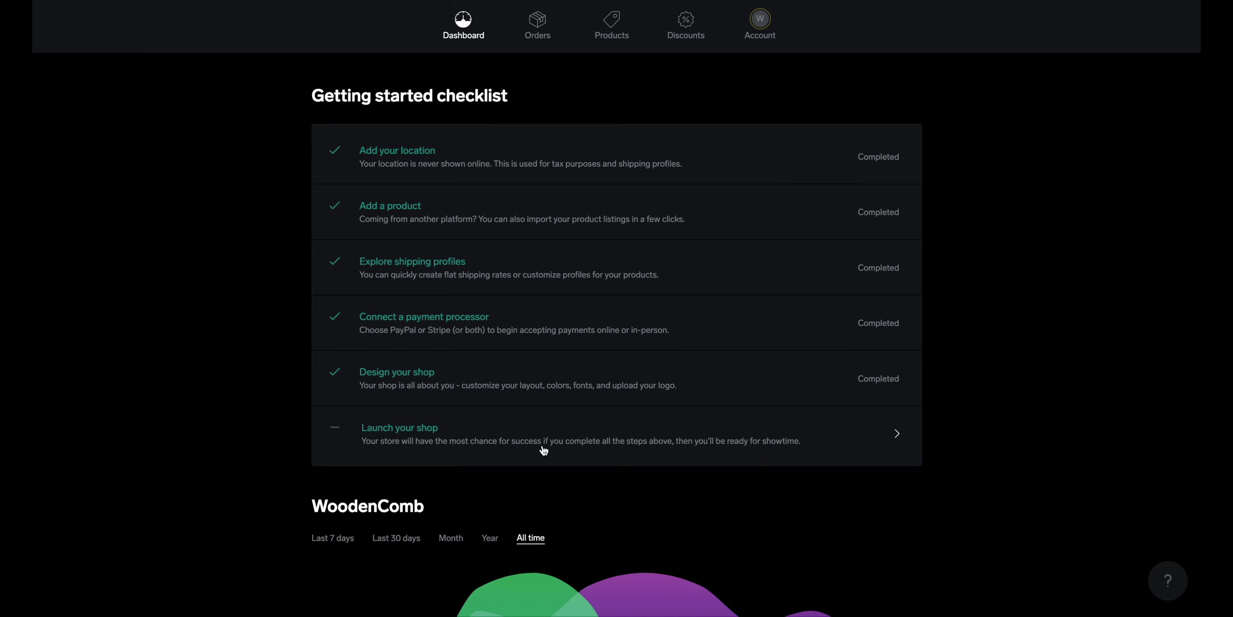
pyautogui.click(560, 443)
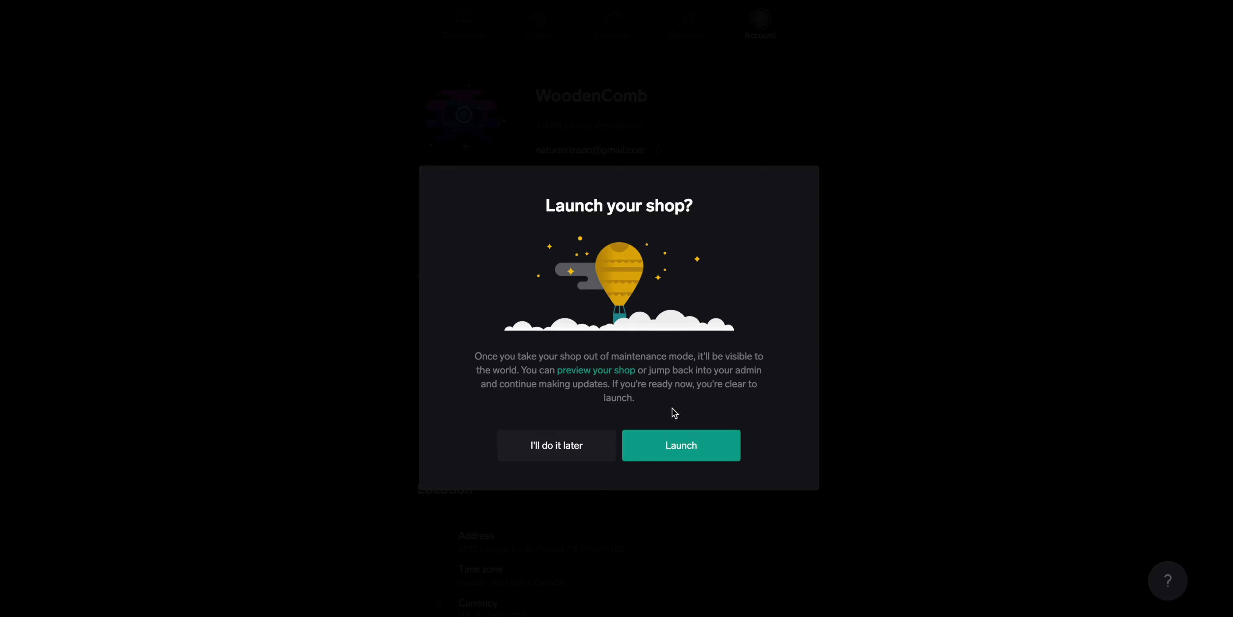
pyautogui.click(685, 446)
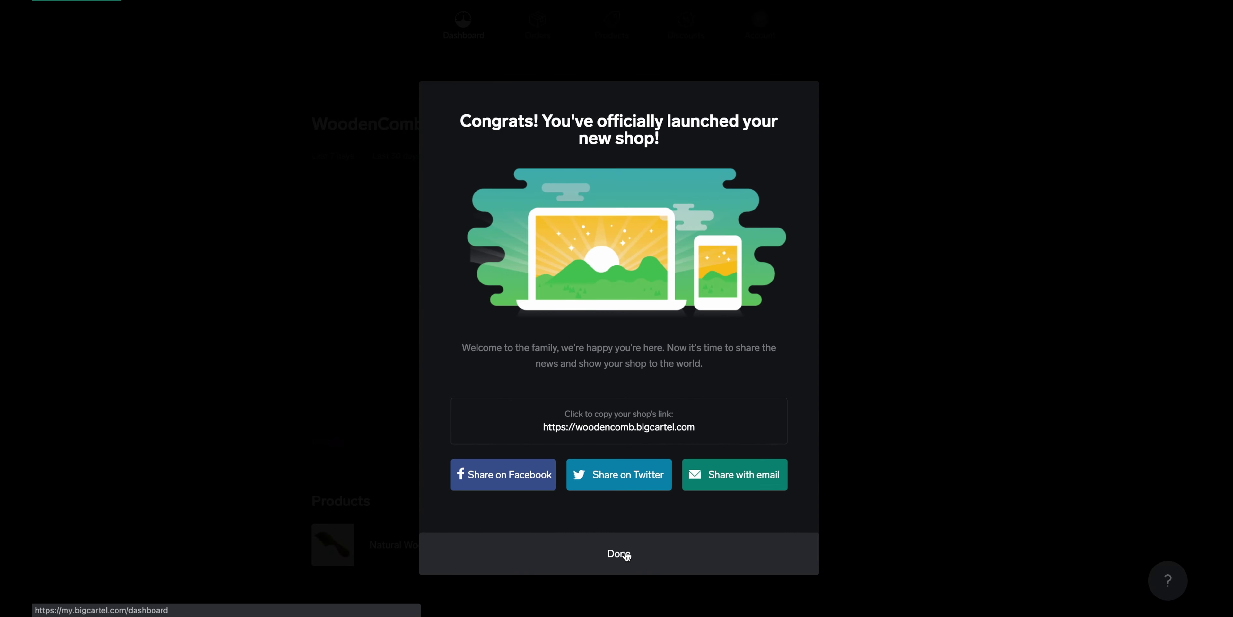
pyautogui.click(623, 553)
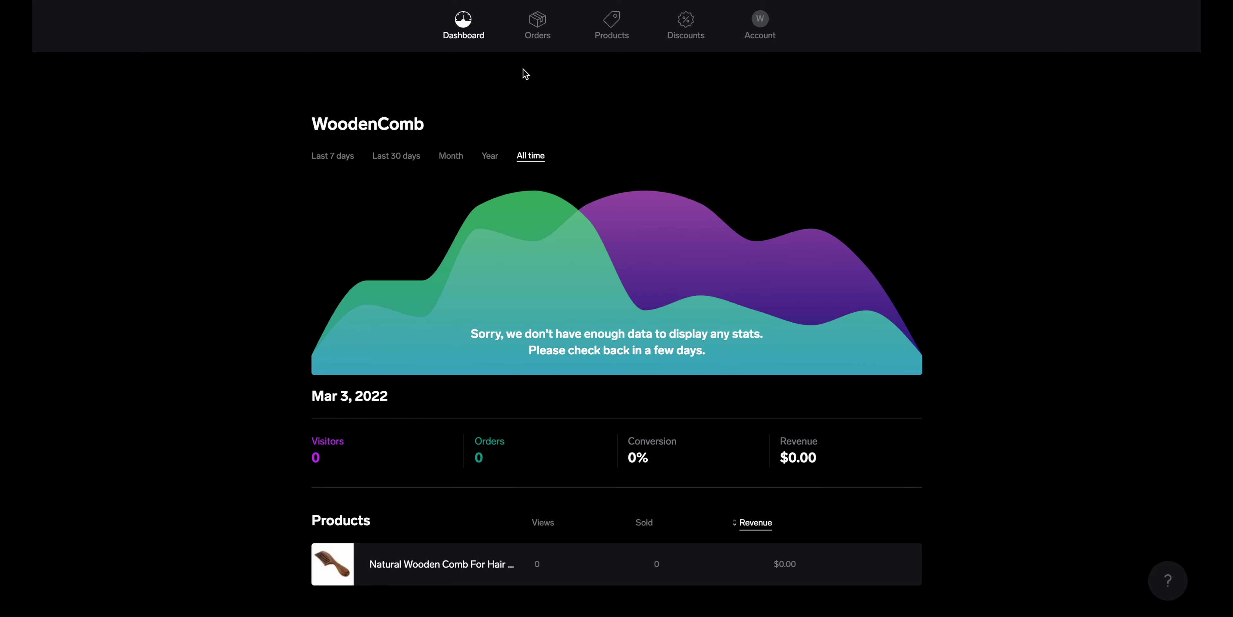
pyautogui.click(463, 24)
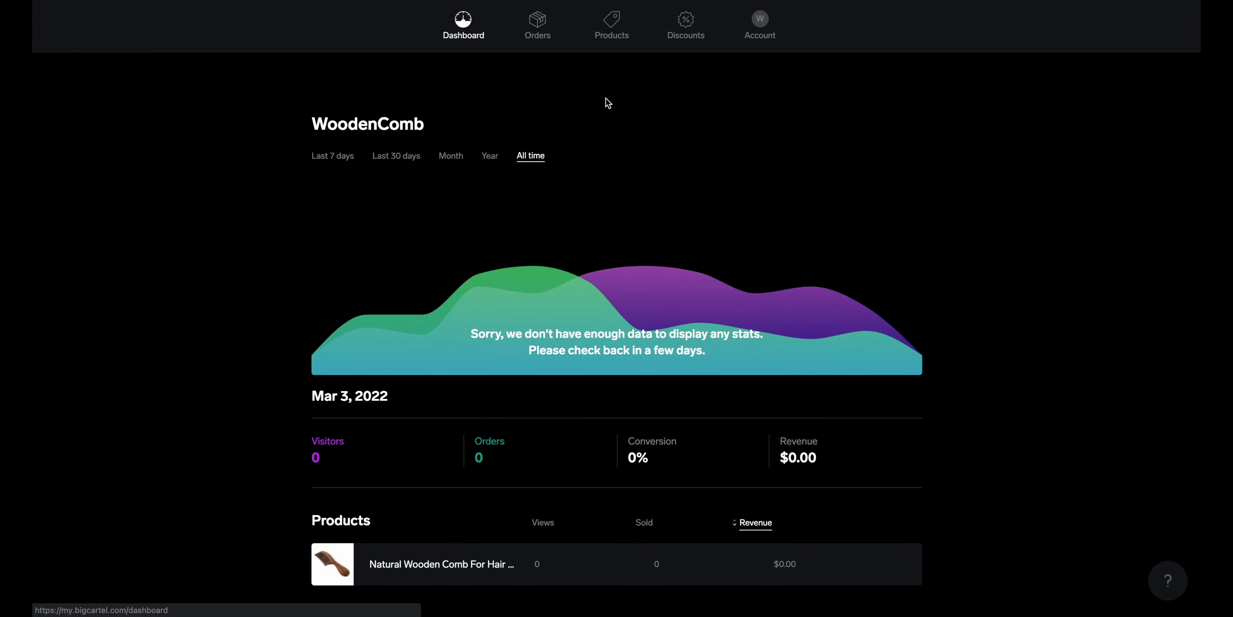
# On the Account page, cancel the prompt to switch maintenance mode back on
pyautogui.scroll(-2, 606, 101)
pyautogui.scroll(2, 606, 97)
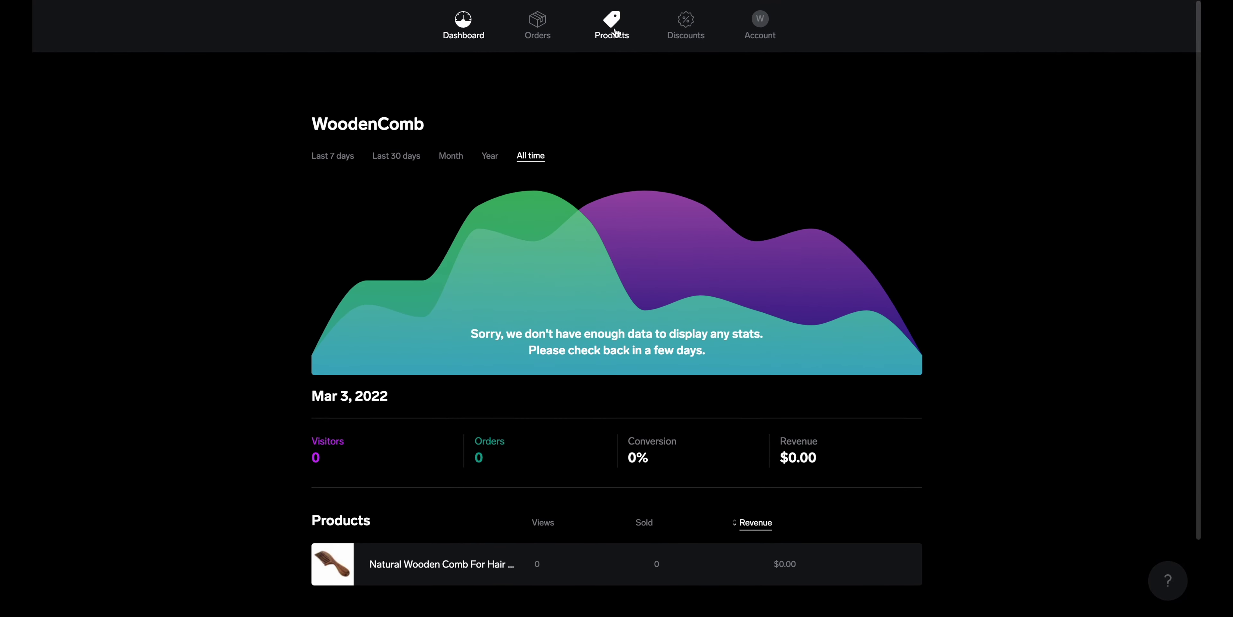
pyautogui.click(760, 23)
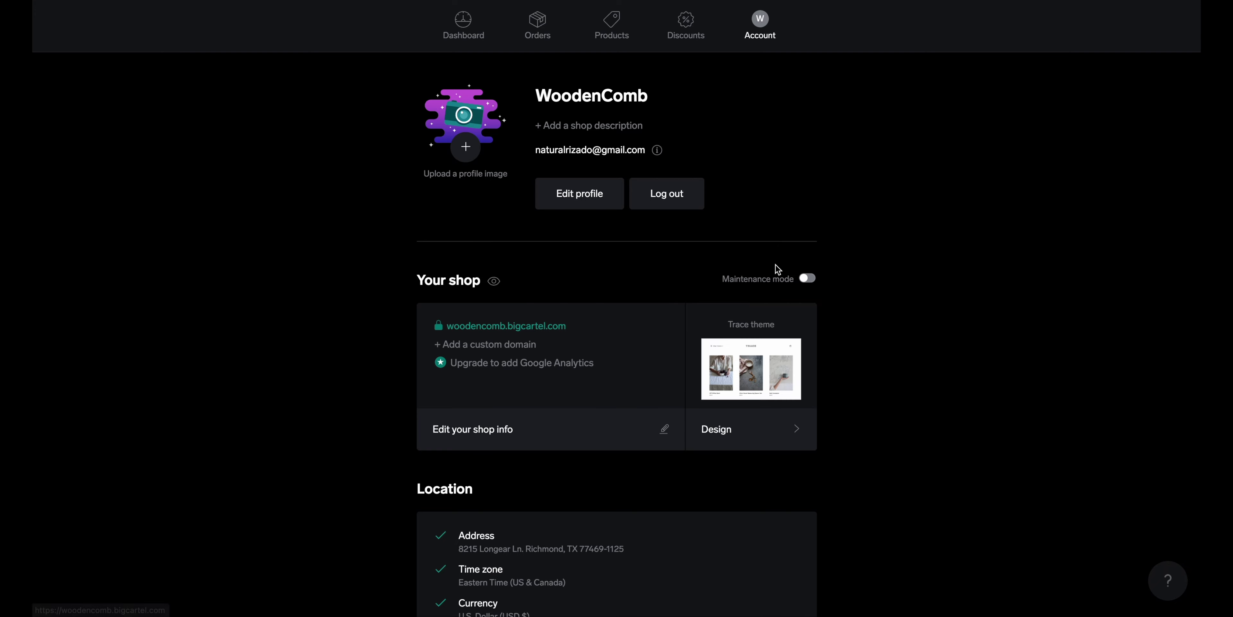
pyautogui.click(814, 283)
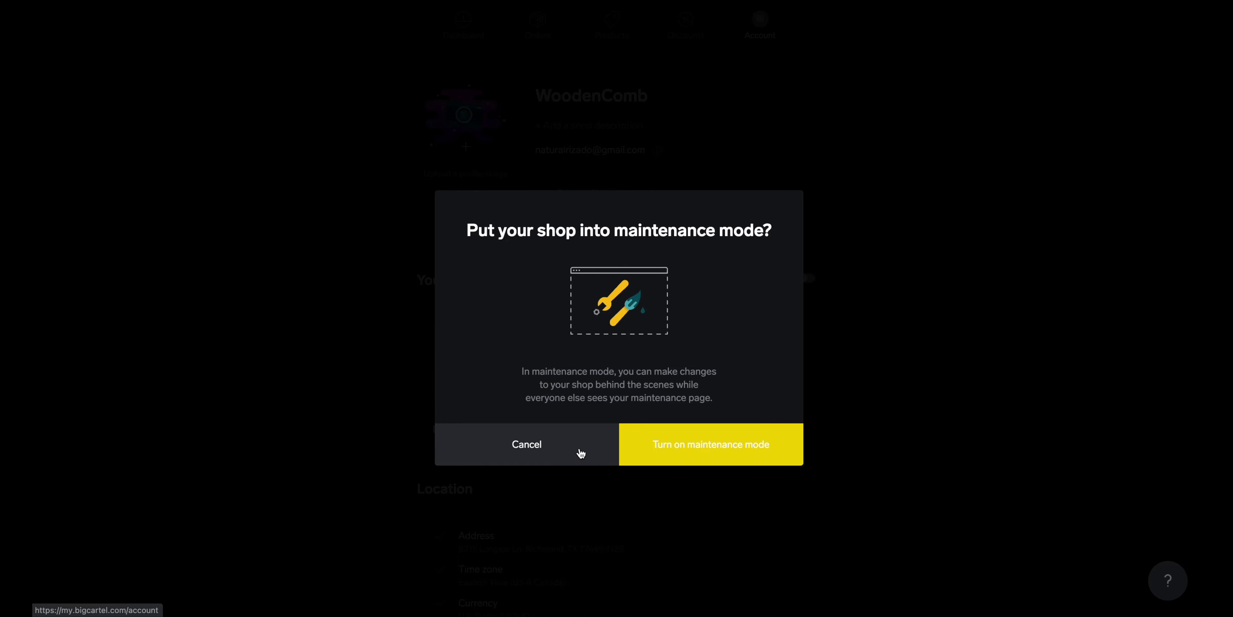
pyautogui.click(567, 463)
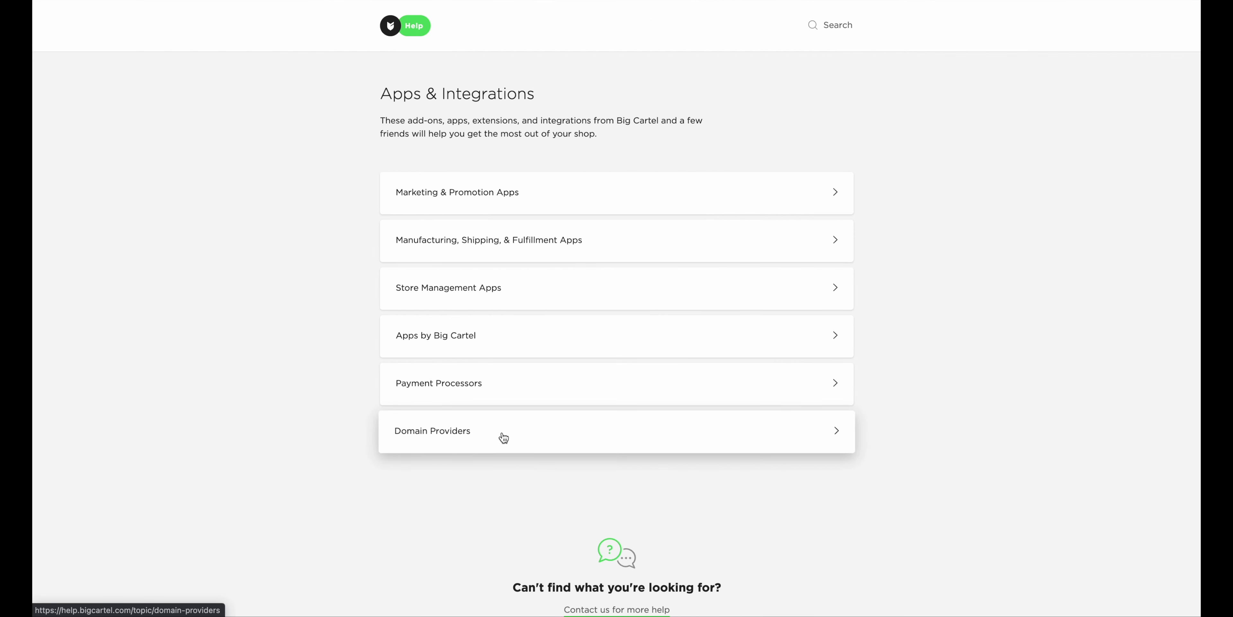
# Open the list of domain provider guides and browse it
pyautogui.click(501, 435)
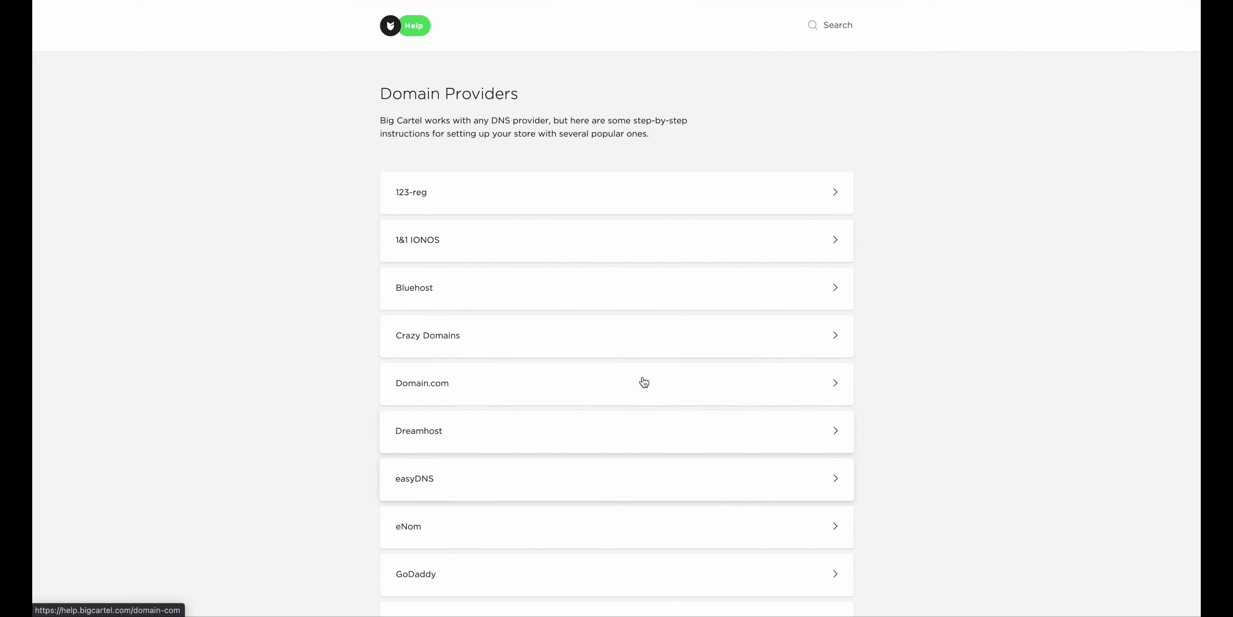
pyautogui.scroll(-3, 922, 357)
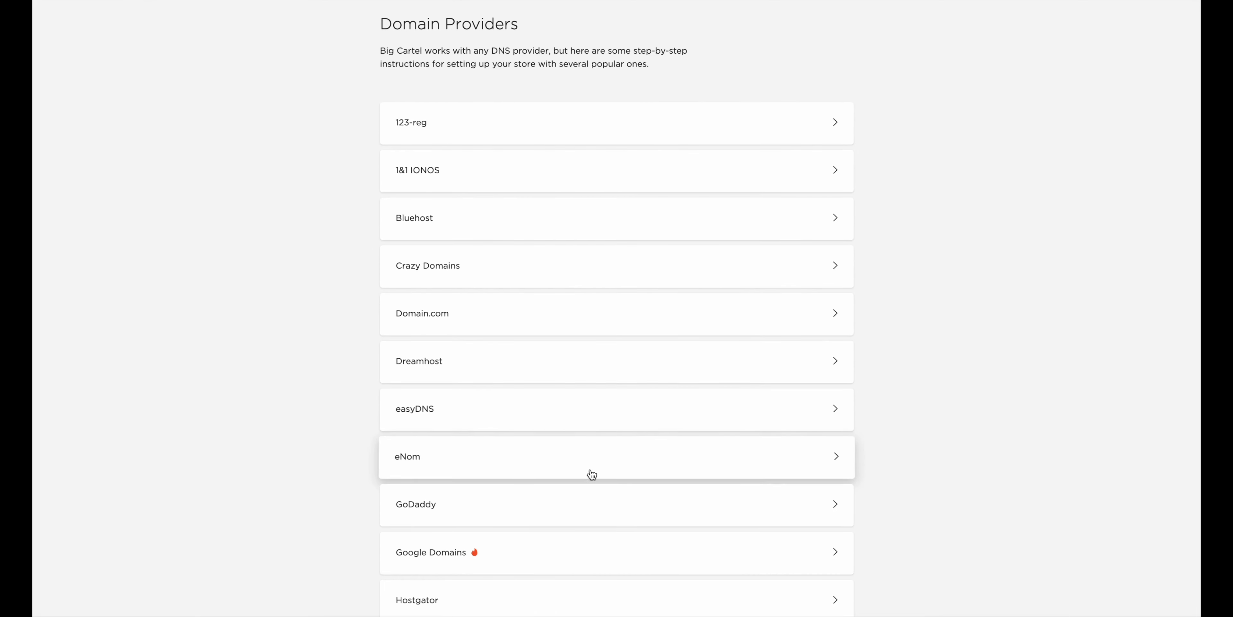
pyautogui.scroll(-6, 594, 529)
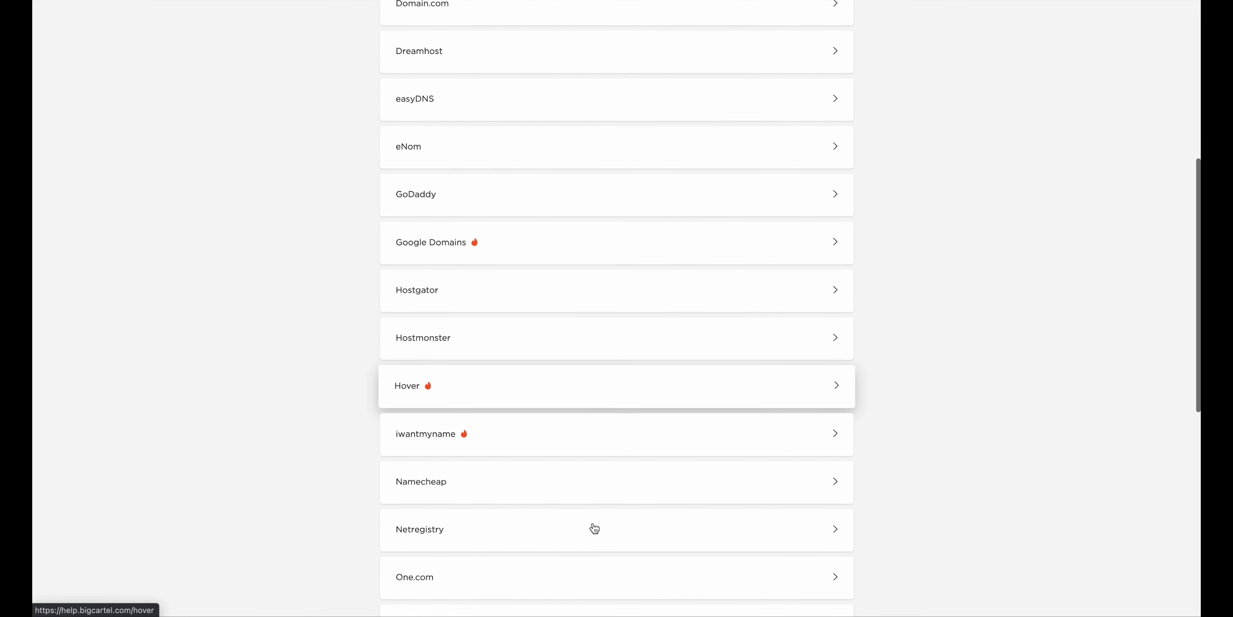
pyautogui.scroll(5, 623, 267)
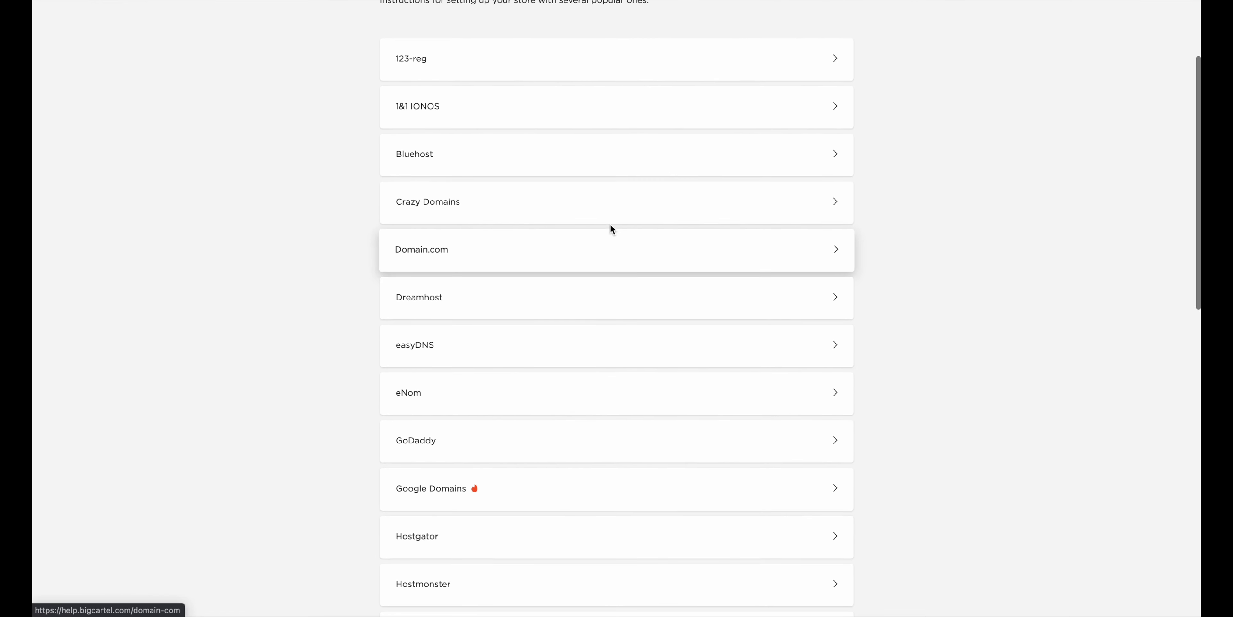
pyautogui.scroll(1, 611, 229)
# Read the Bluehost custom domain article's www CNAME and subdomain steps
pyautogui.click(628, 211)
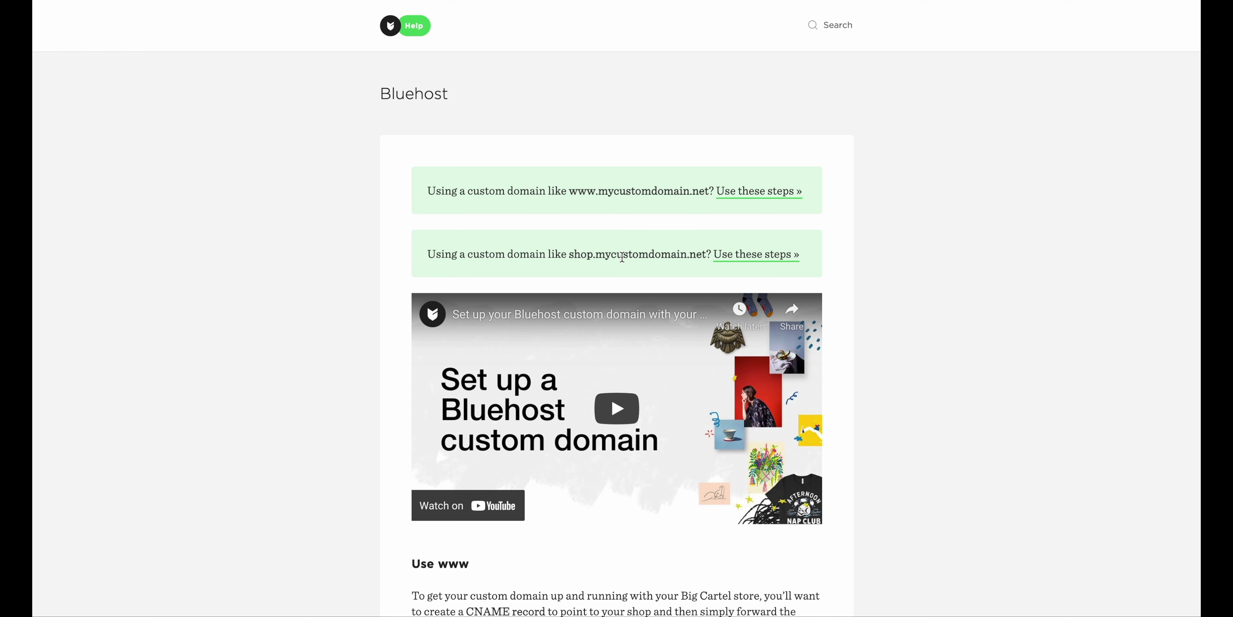
pyautogui.scroll(-8, 622, 258)
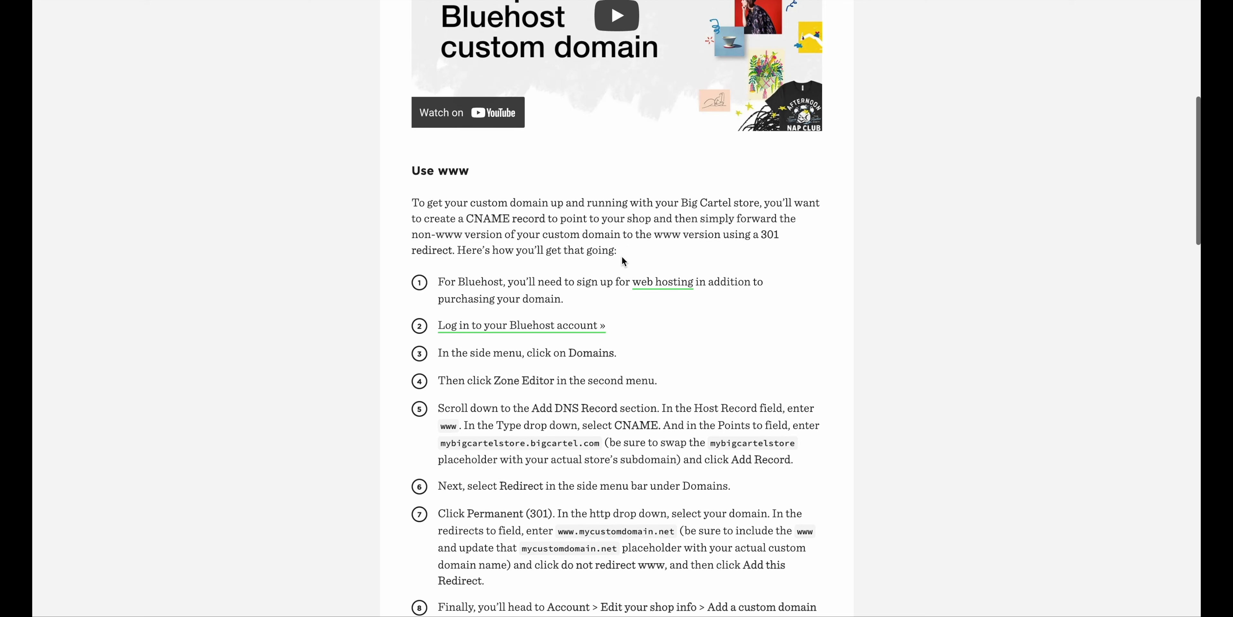
pyautogui.scroll(-3, 622, 259)
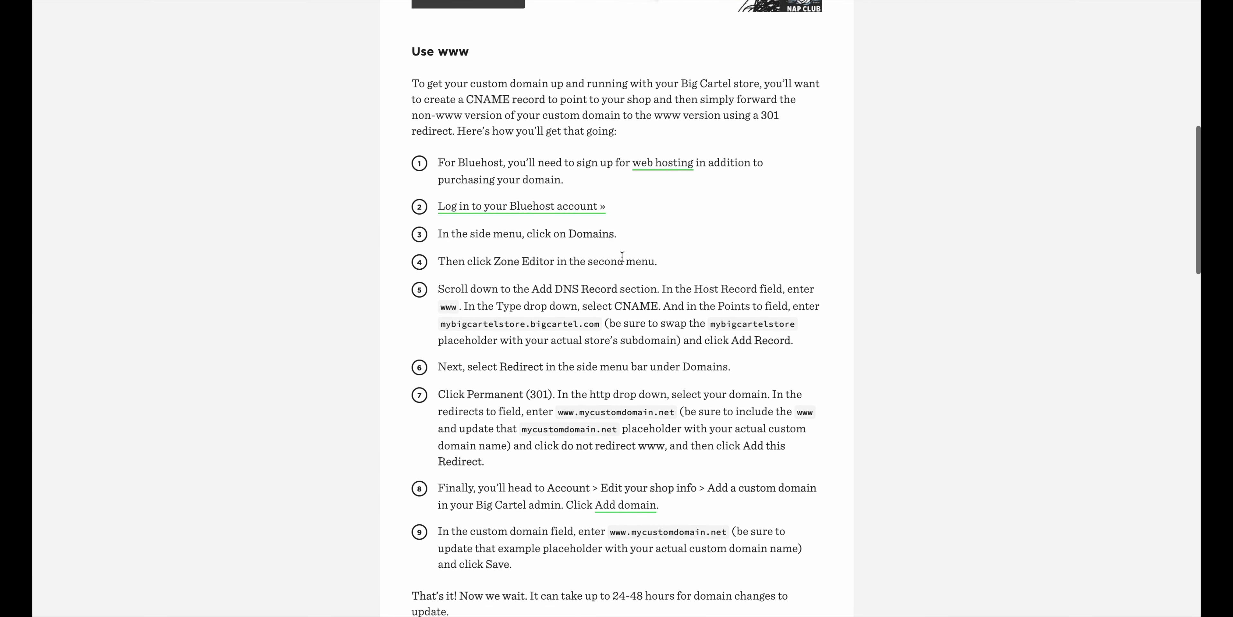
pyautogui.scroll(-4, 621, 257)
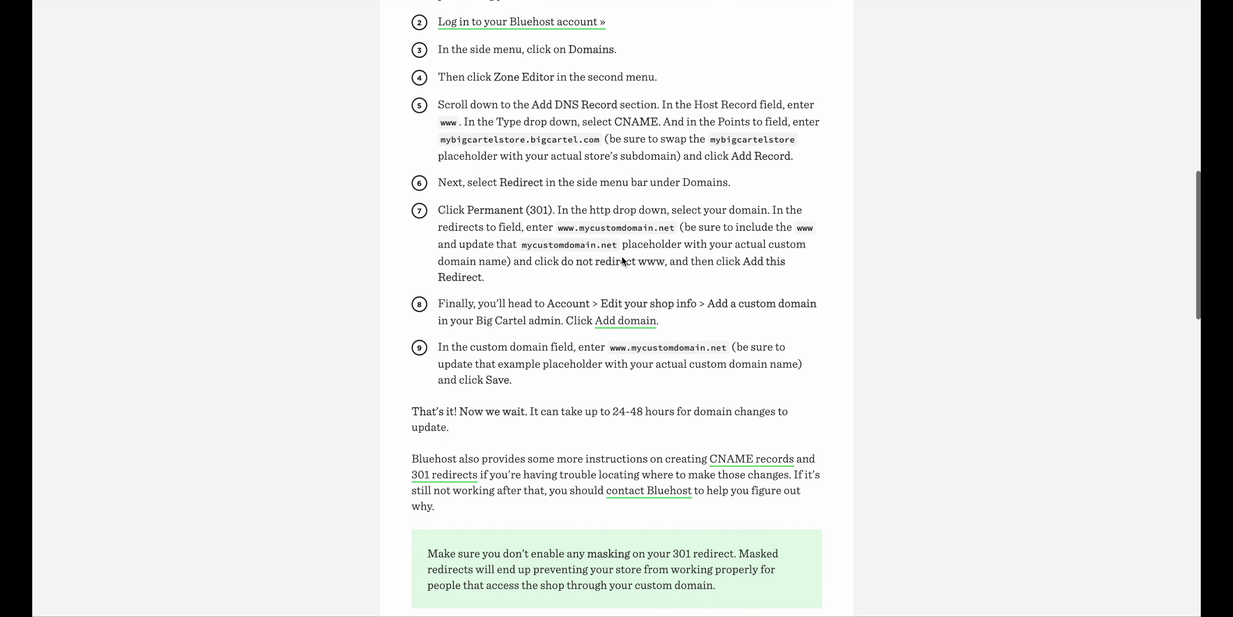
pyautogui.scroll(-8, 621, 256)
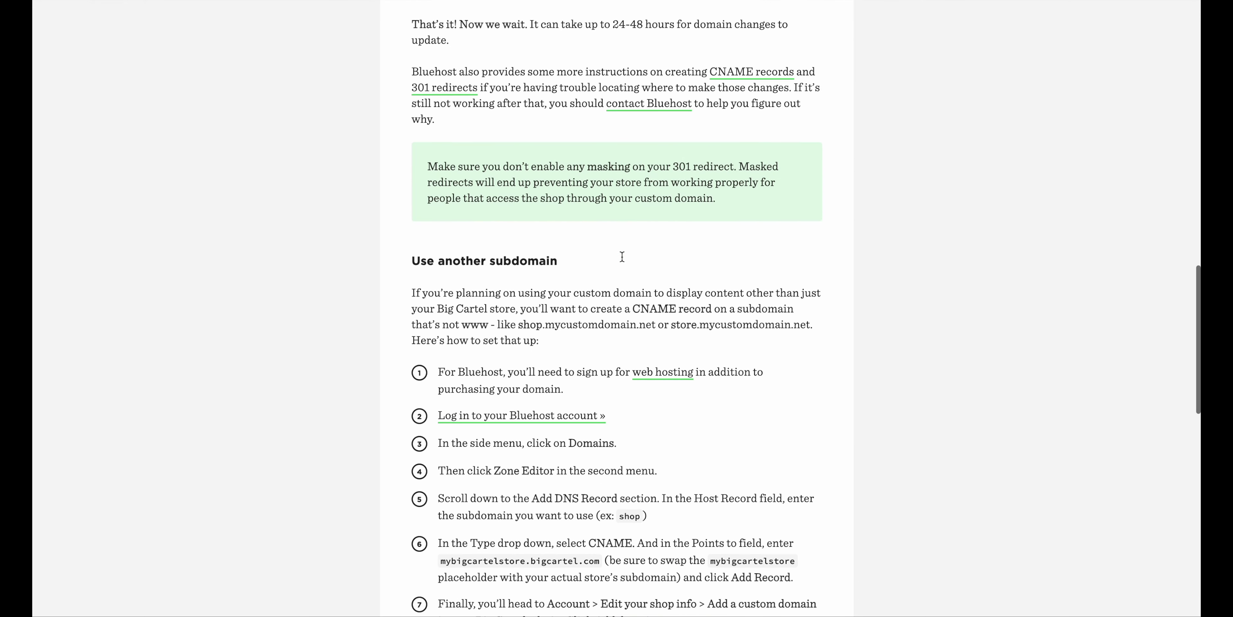
pyautogui.scroll(20, 622, 257)
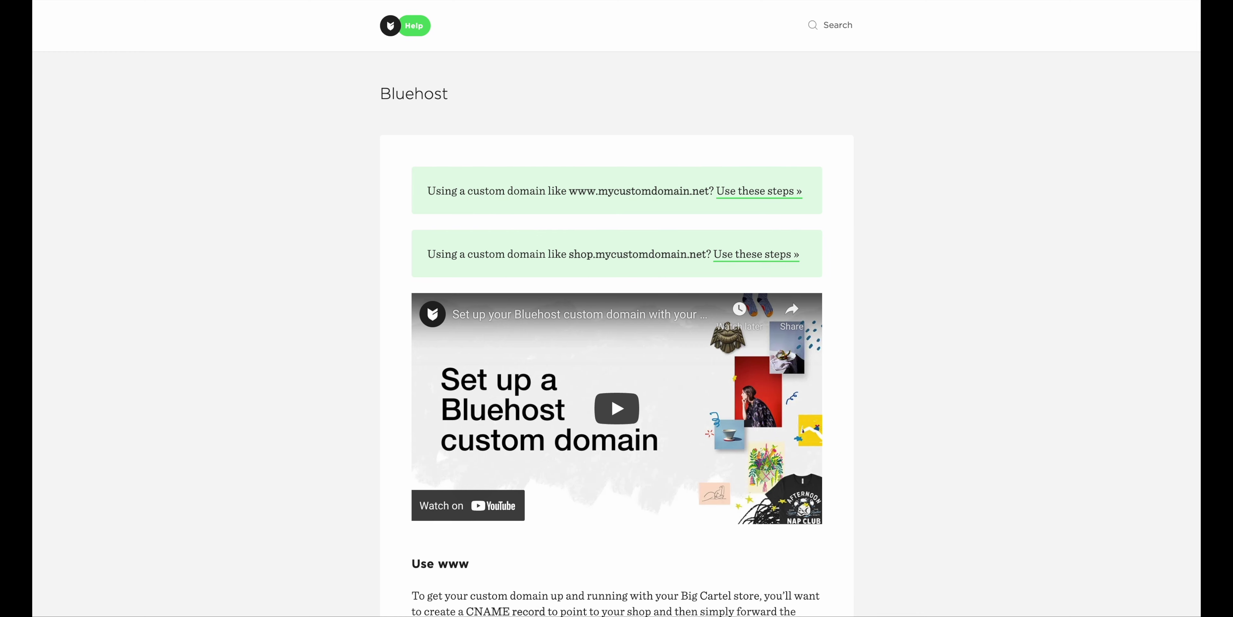
# From Account billing, view the Platinum and Diamond plan comparisons, cancelling both without upgrading
pyautogui.hotkey('ctrl', 'Left')
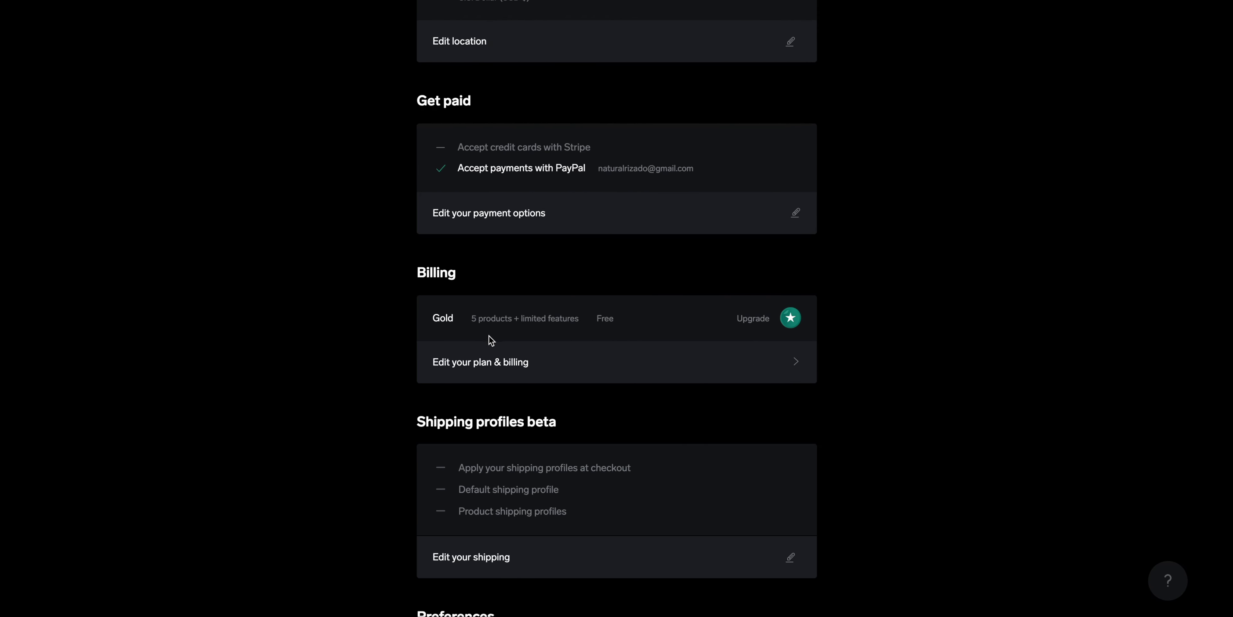
pyautogui.click(757, 324)
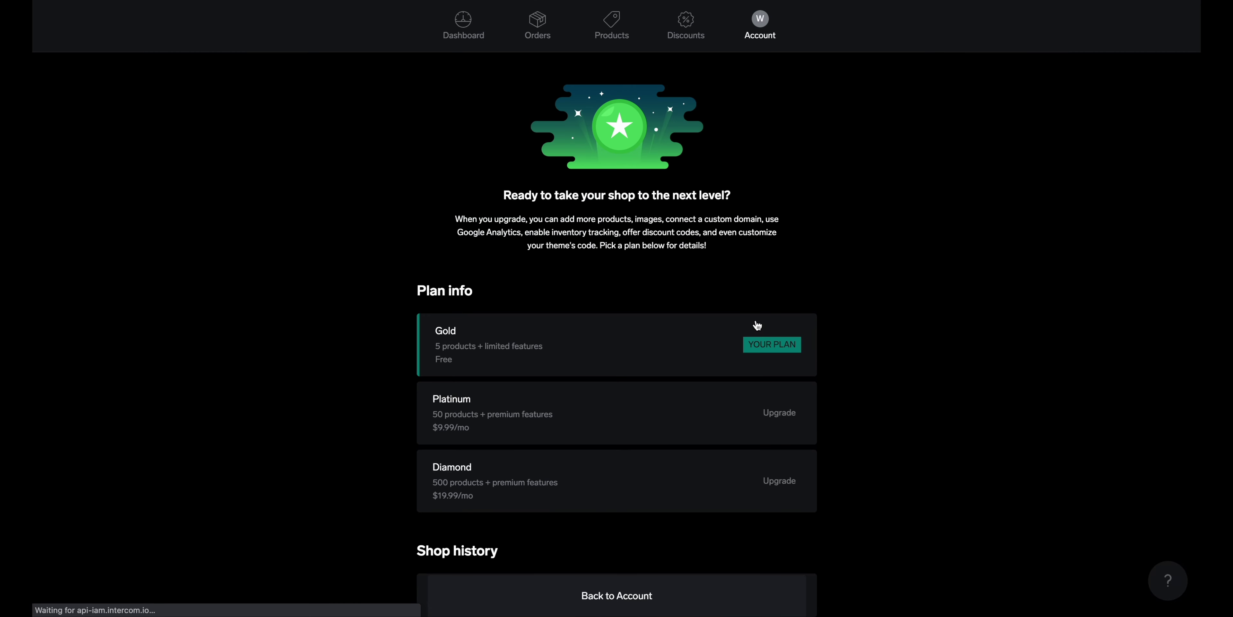
pyautogui.scroll(-2, 706, 325)
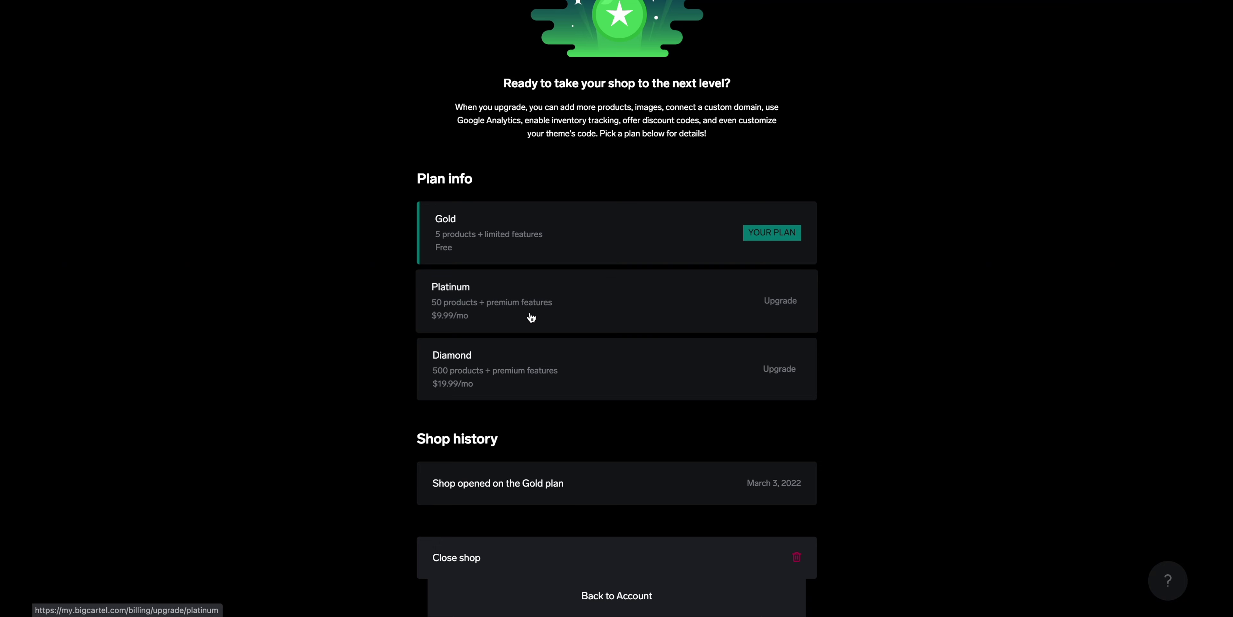
pyautogui.click(566, 312)
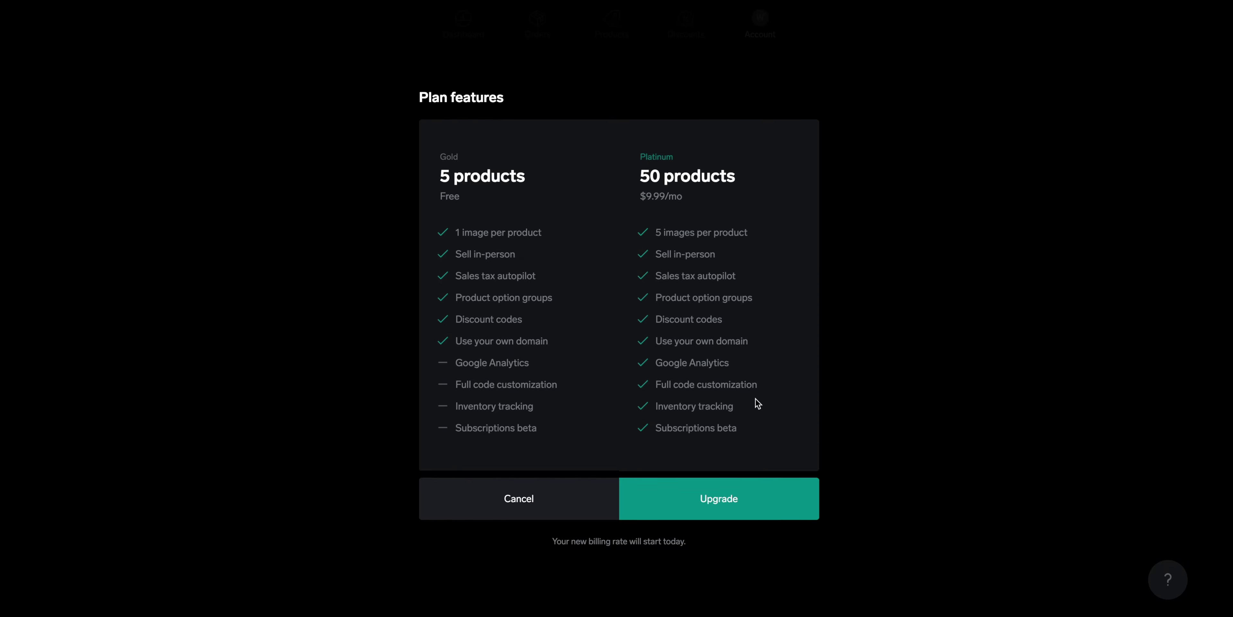
pyautogui.click(548, 506)
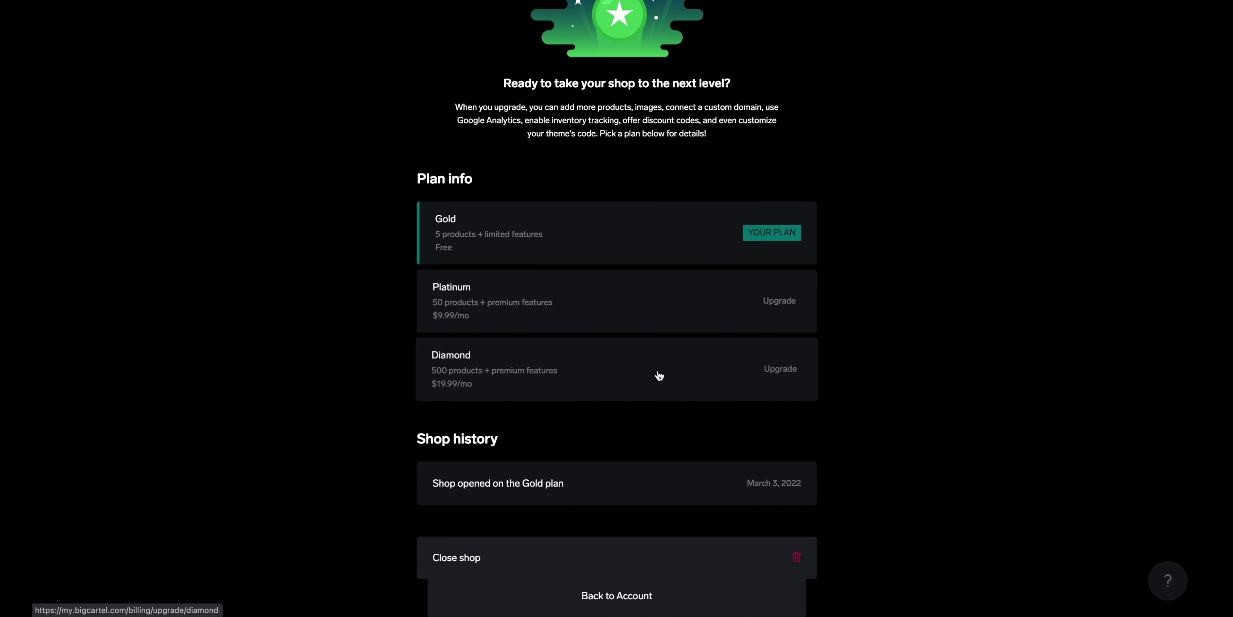
pyautogui.click(657, 373)
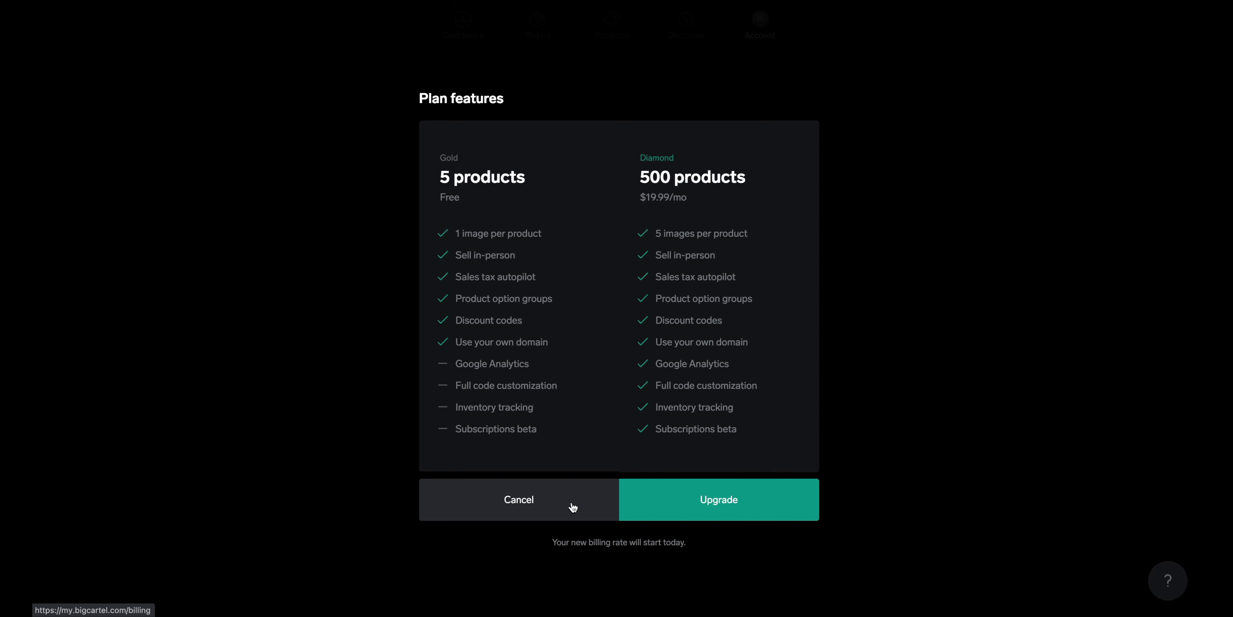
pyautogui.click(572, 507)
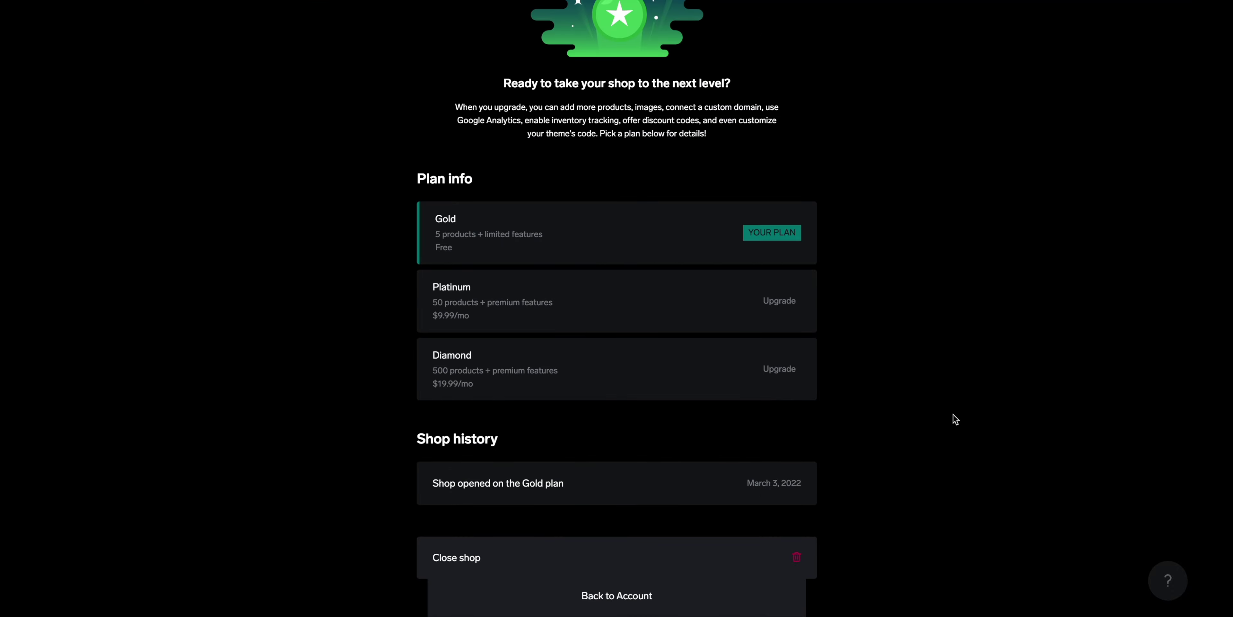
pyautogui.scroll(3, 954, 416)
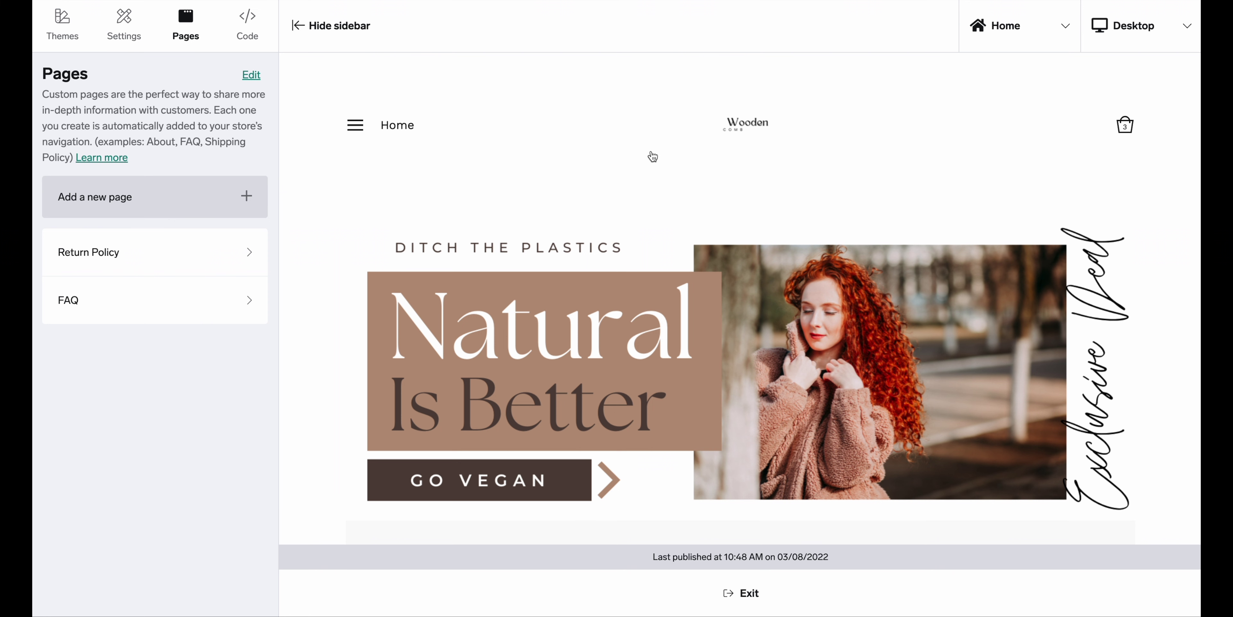
# Look over the theme editor's list of previewable store pages, then dismiss it without switching pages
pyautogui.click(1060, 44)
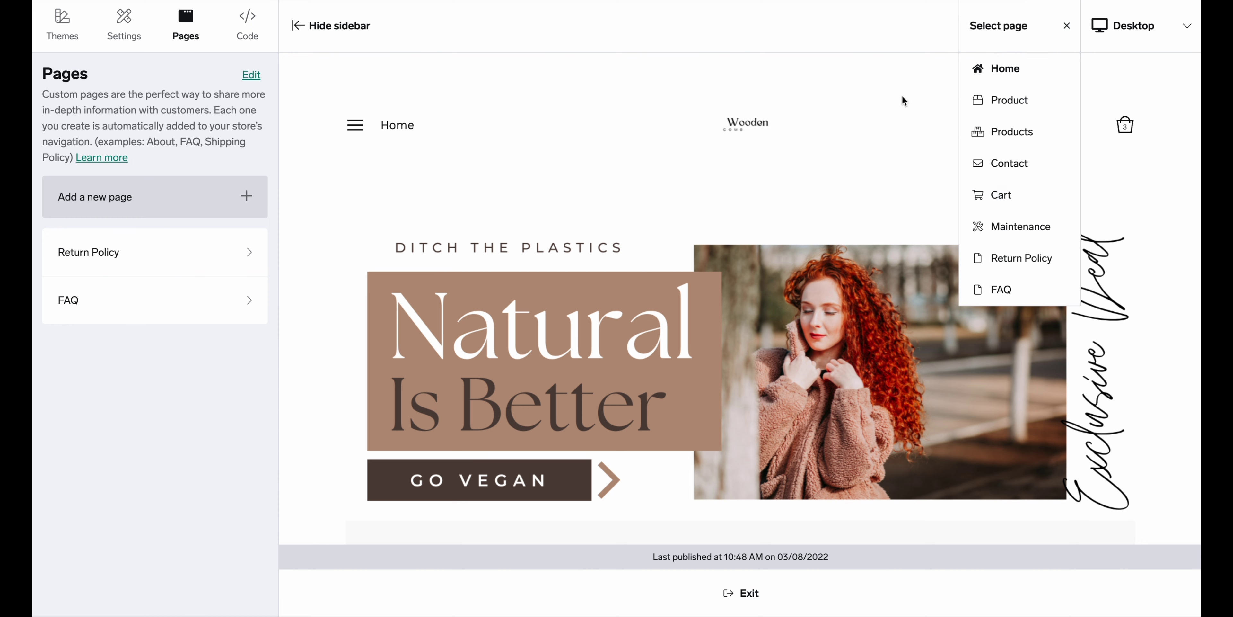
pyautogui.click(1066, 28)
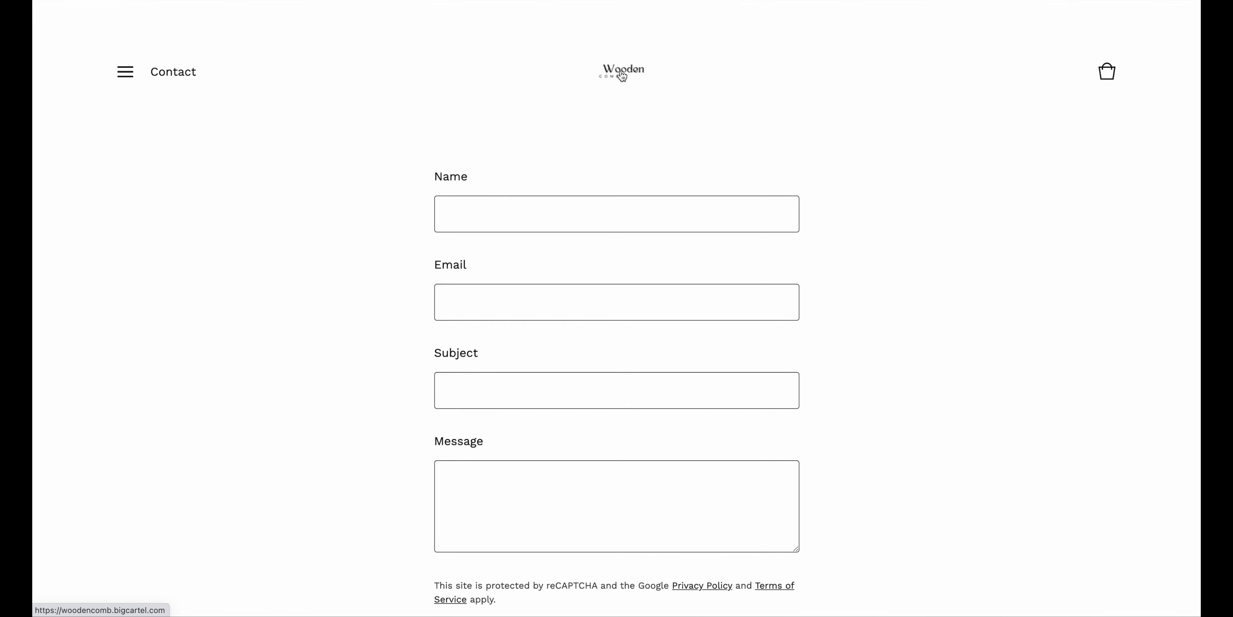
# Return to the WoodenComb home page and advance the featured comb carousel to its second and third slides
pyautogui.click(622, 76)
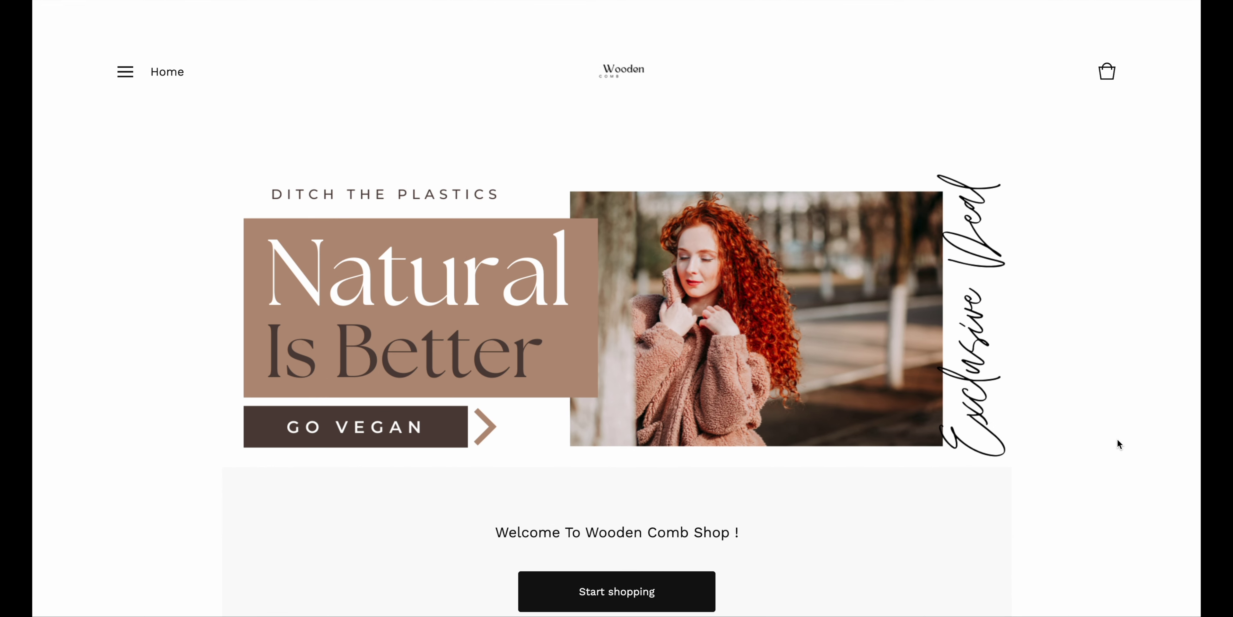
pyautogui.scroll(-2, 1148, 517)
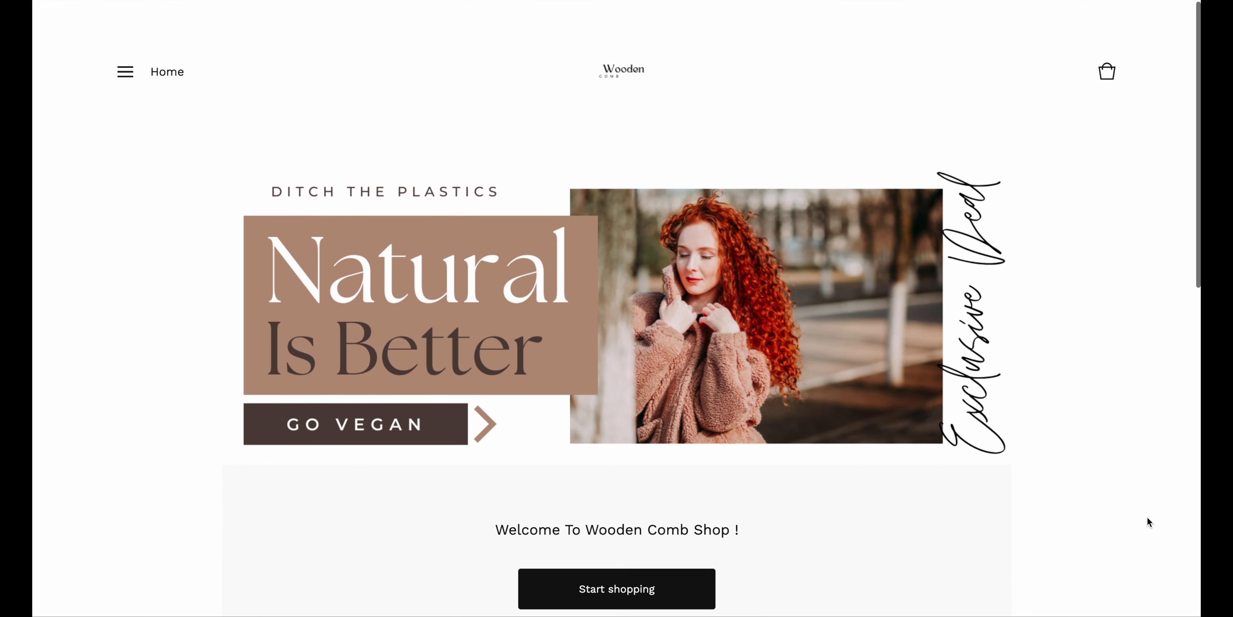
pyautogui.scroll(-5, 1148, 517)
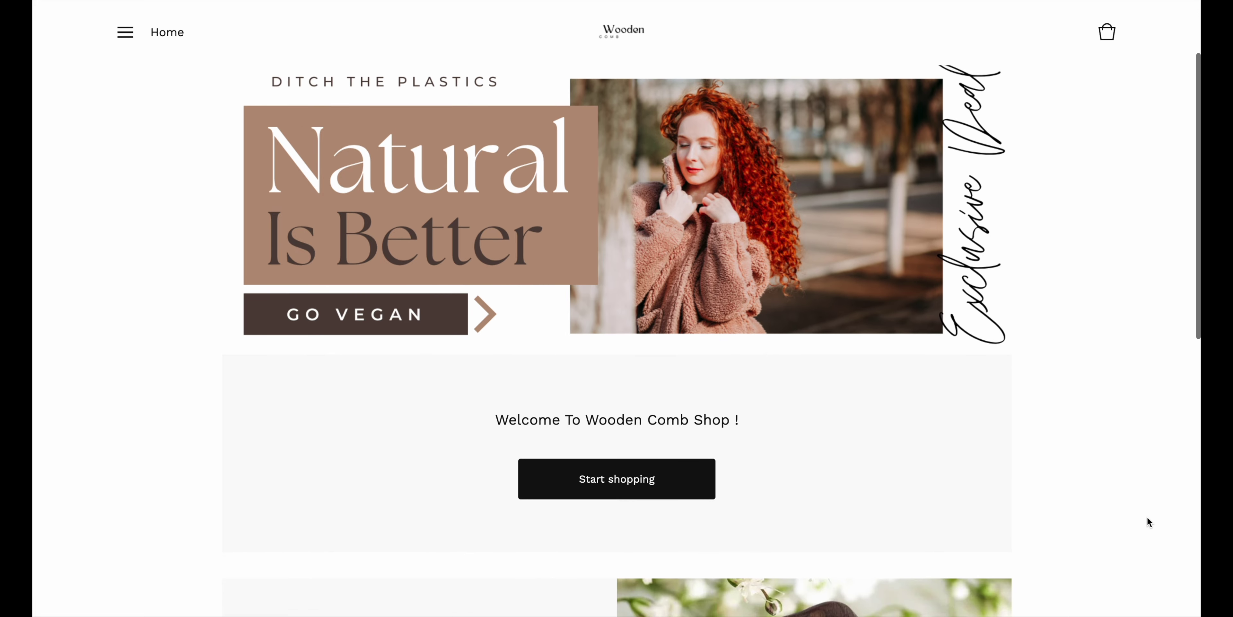
pyautogui.scroll(-3, 1147, 517)
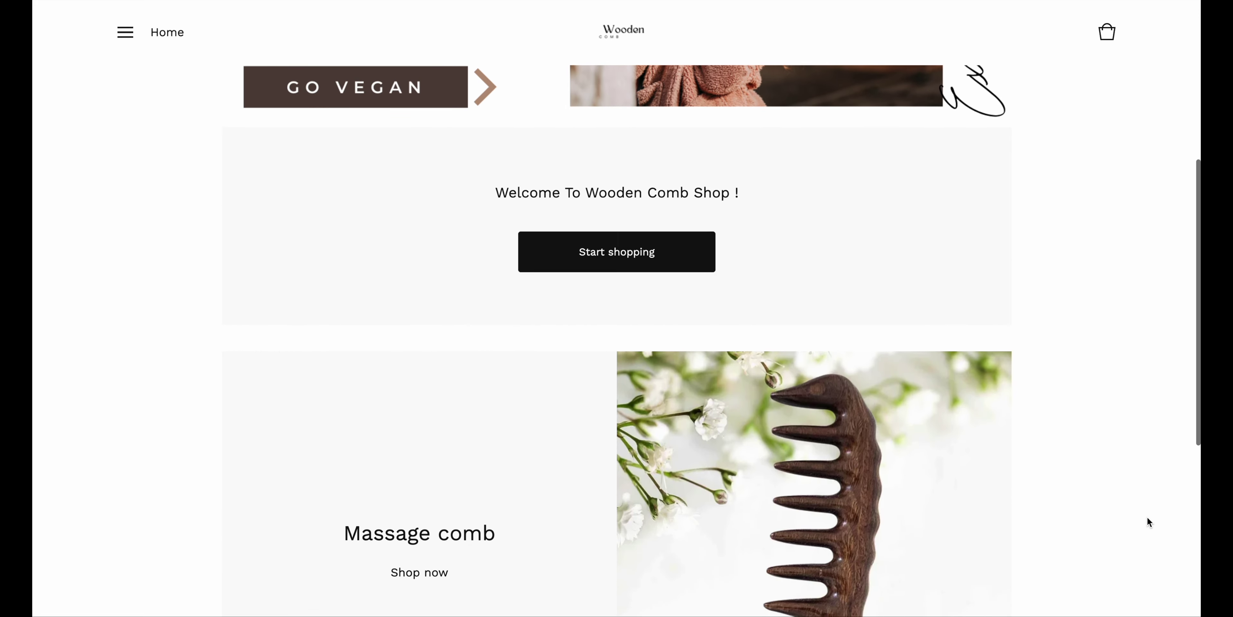
pyautogui.scroll(-1, 1148, 517)
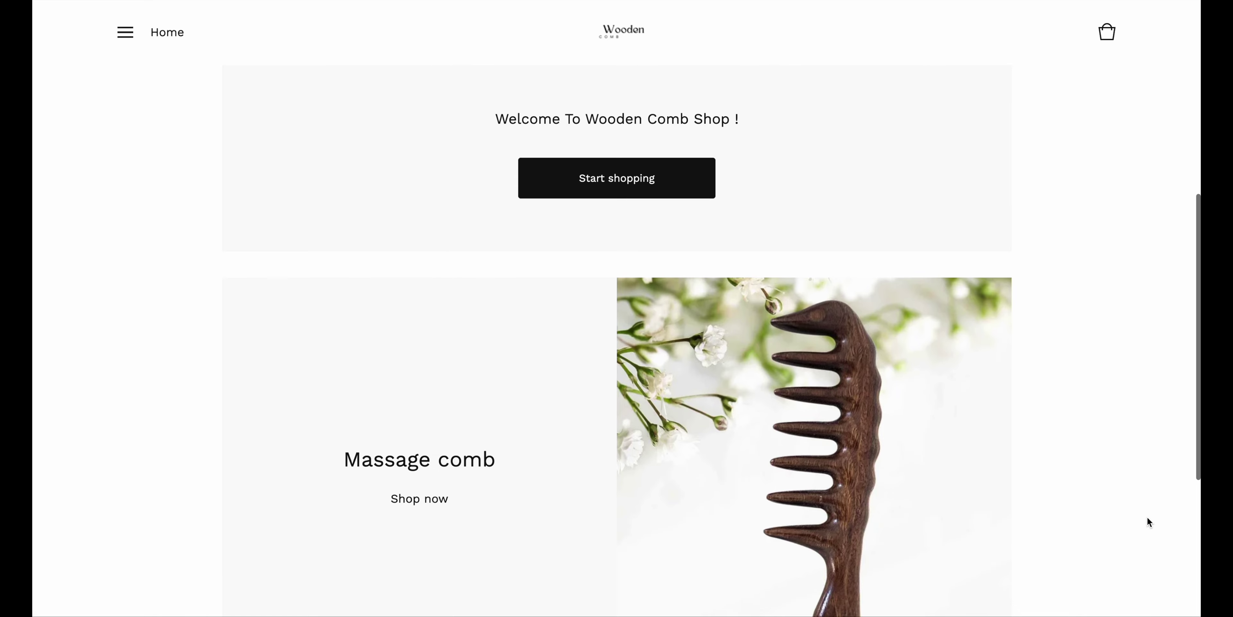
pyautogui.scroll(-1, 1148, 517)
pyautogui.scroll(-4, 1148, 516)
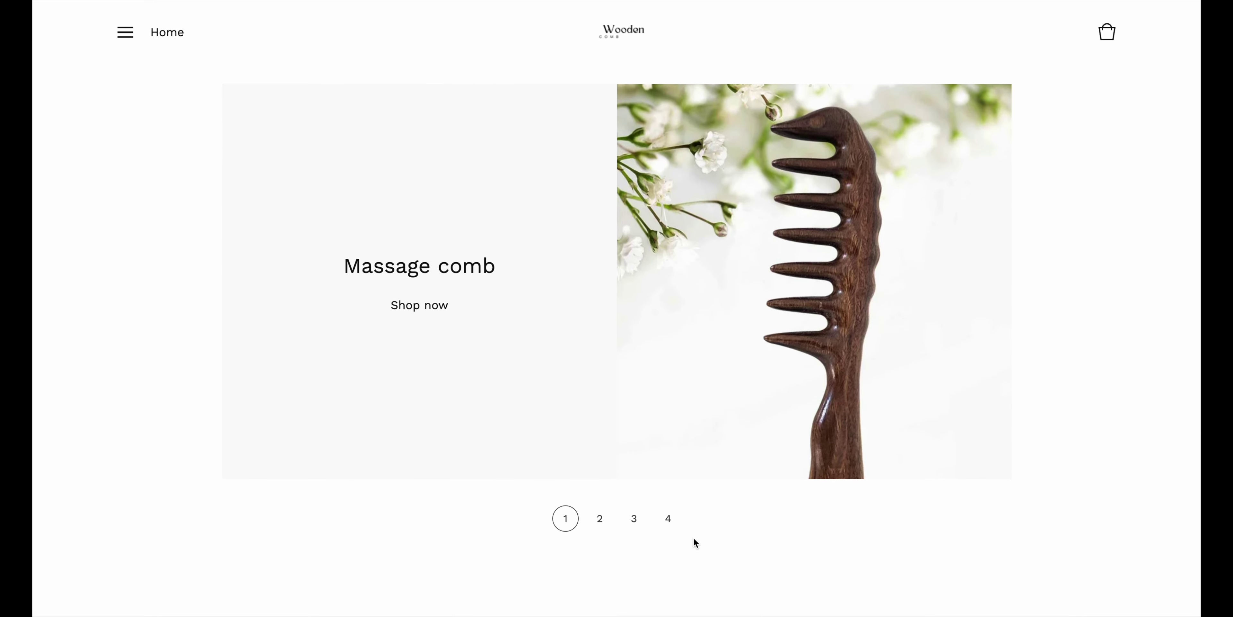
pyautogui.click(603, 521)
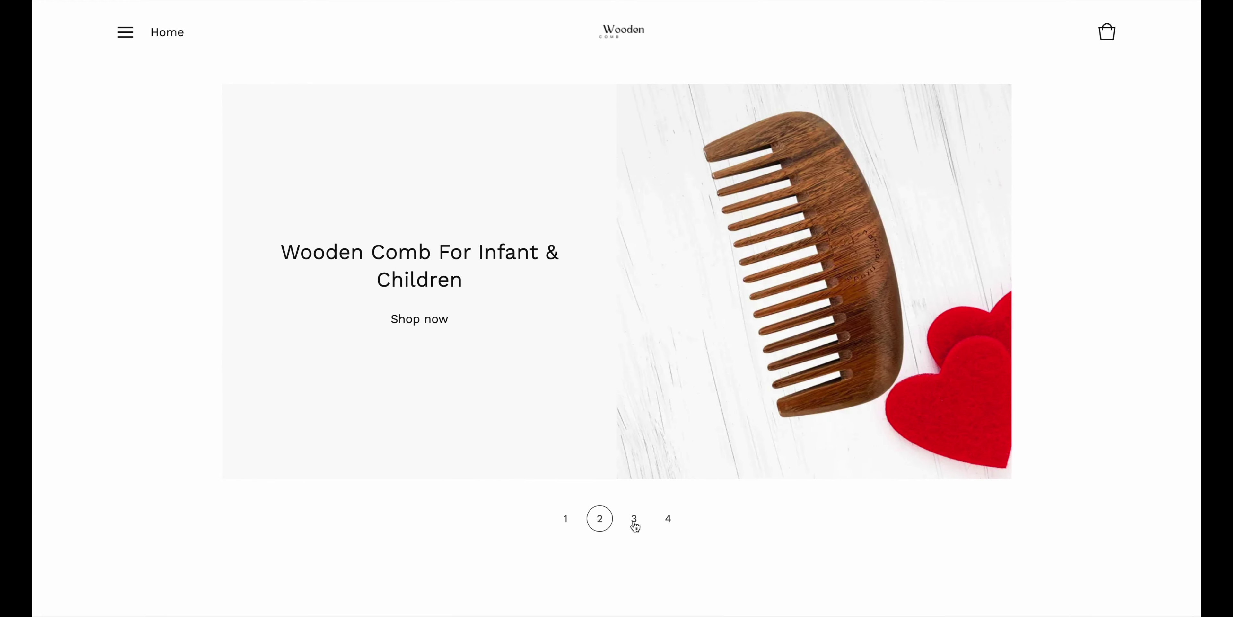
pyautogui.click(635, 524)
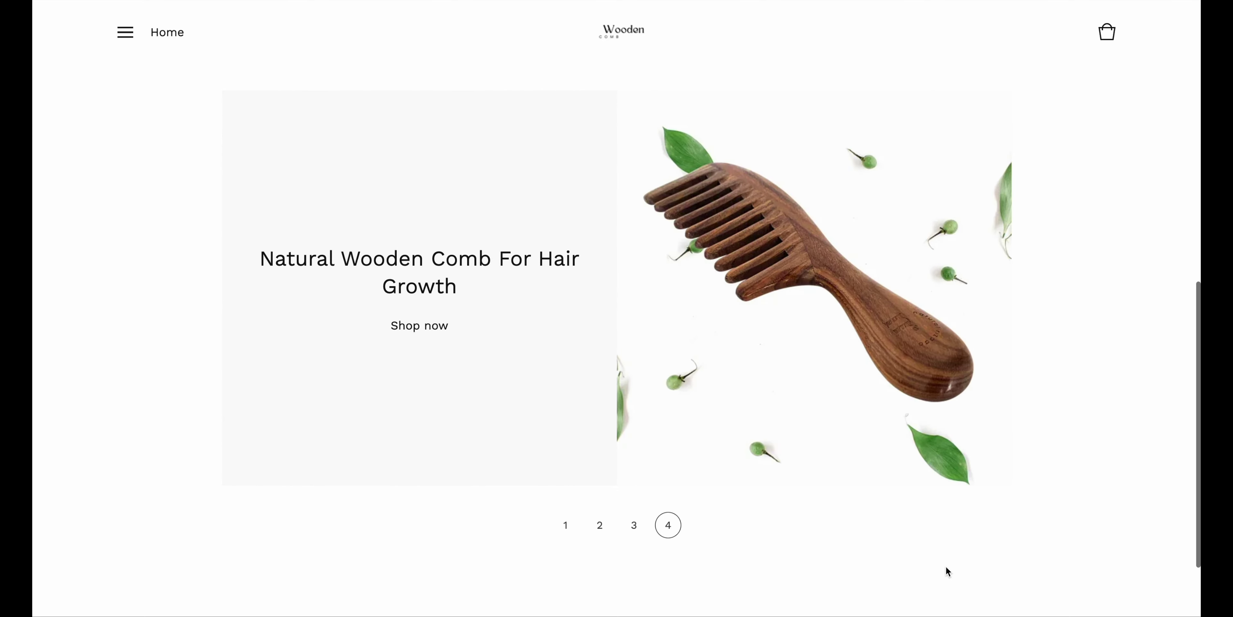
# Open the Shop page from the navigation menu and browse the grid of four combs and prices
pyautogui.click(124, 43)
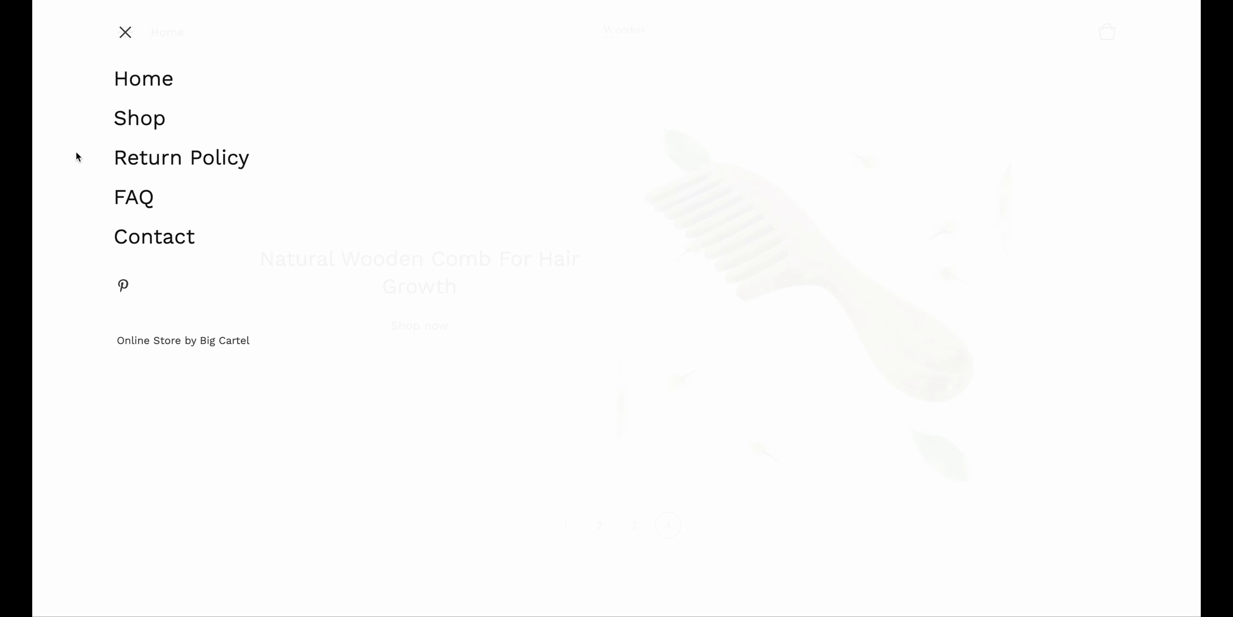
pyautogui.click(130, 121)
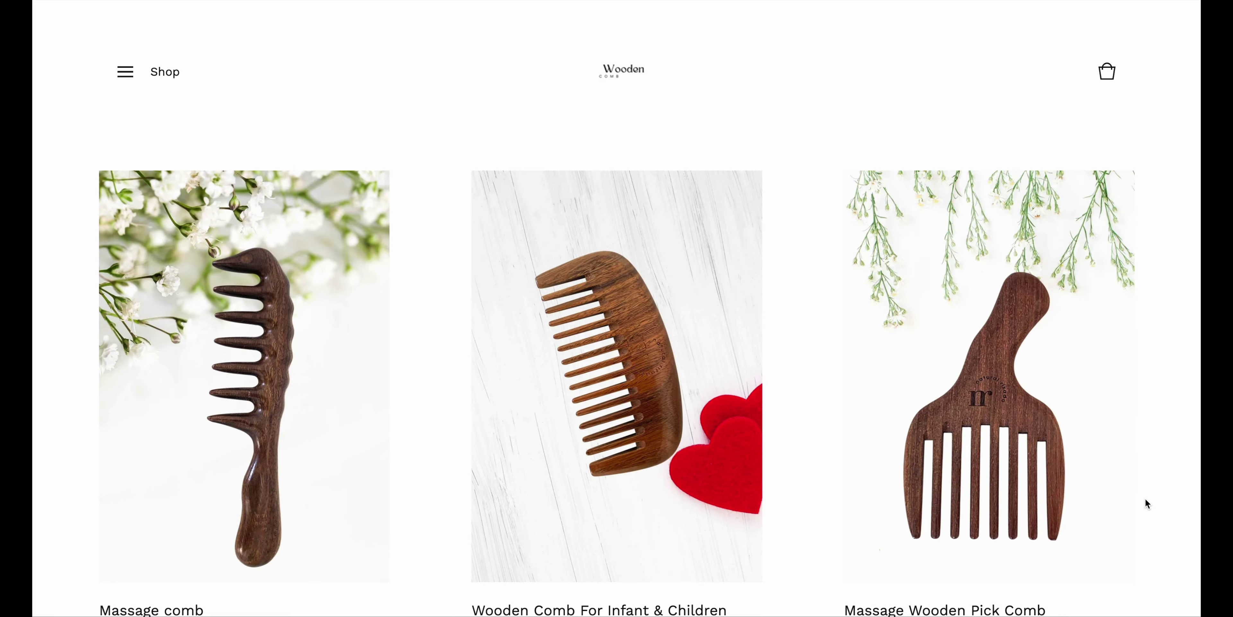
pyautogui.scroll(-5, 1146, 501)
pyautogui.scroll(-8, 1145, 499)
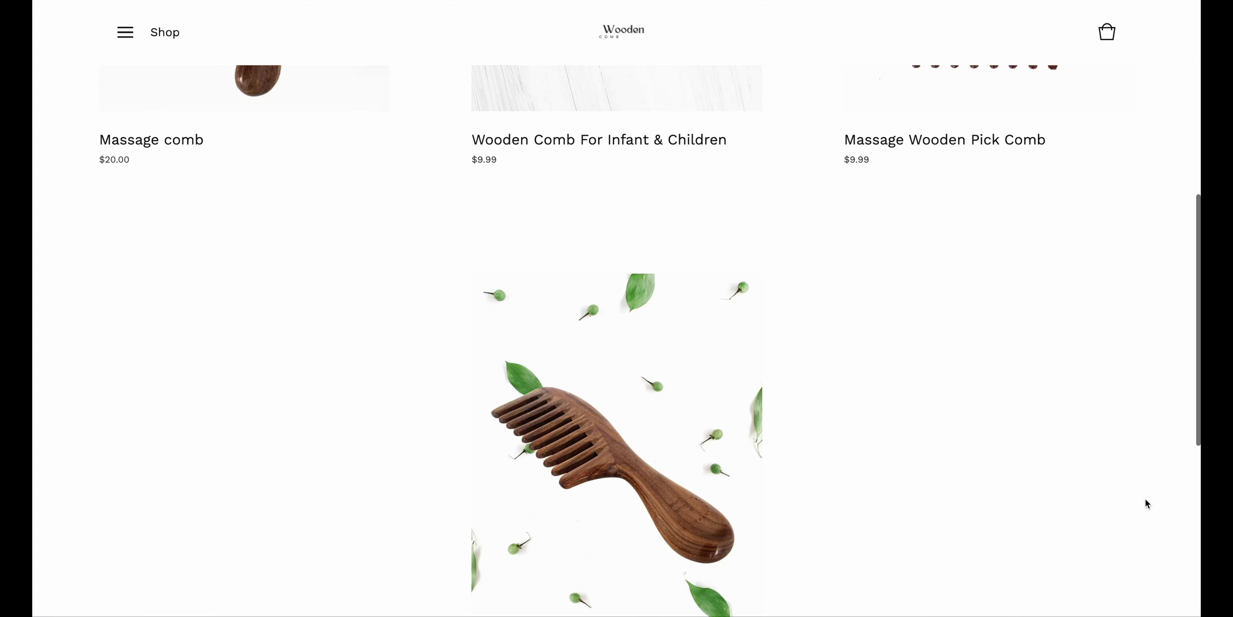
pyautogui.scroll(-5, 1146, 501)
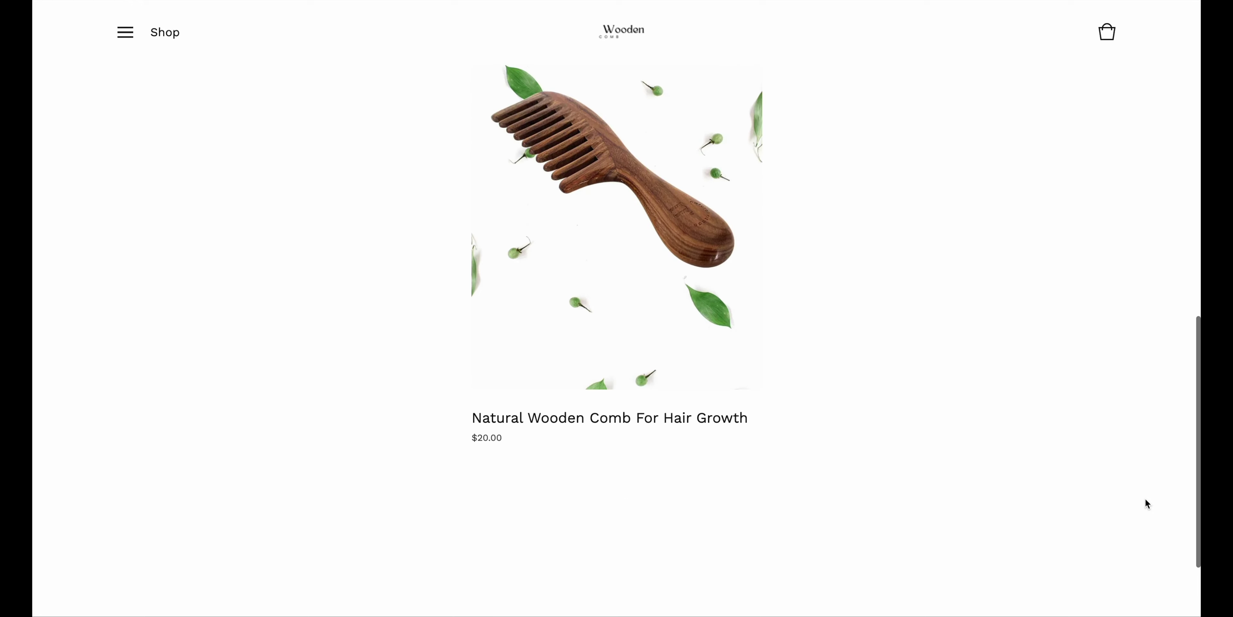
pyautogui.scroll(15, 1146, 501)
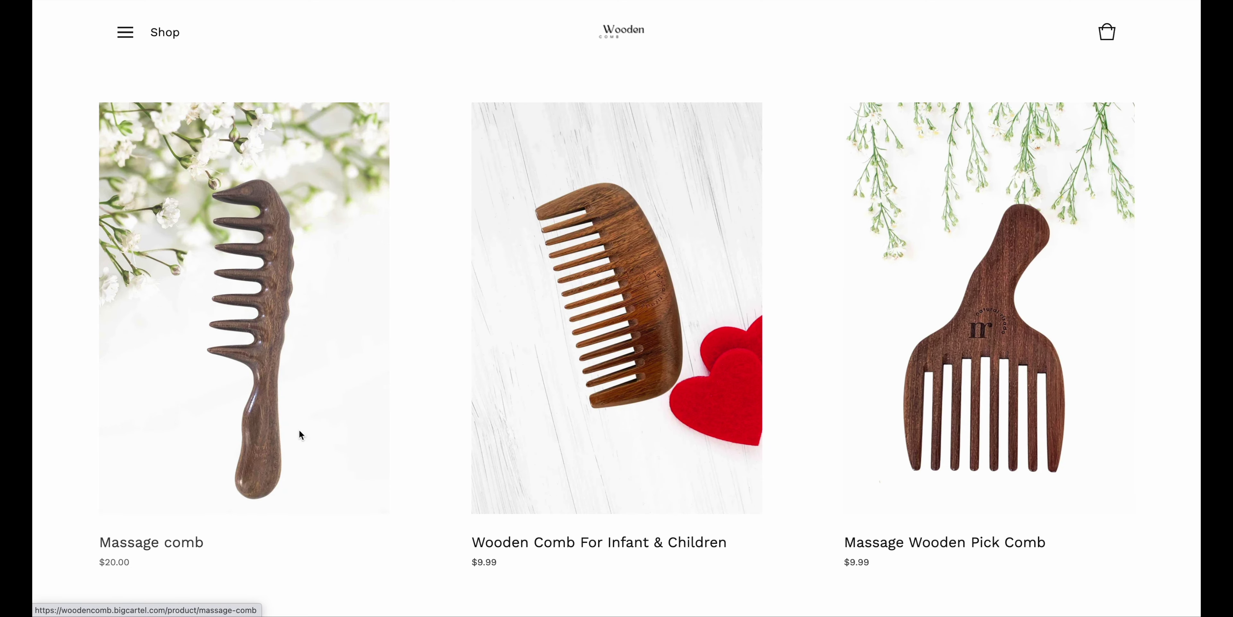
pyautogui.click(300, 431)
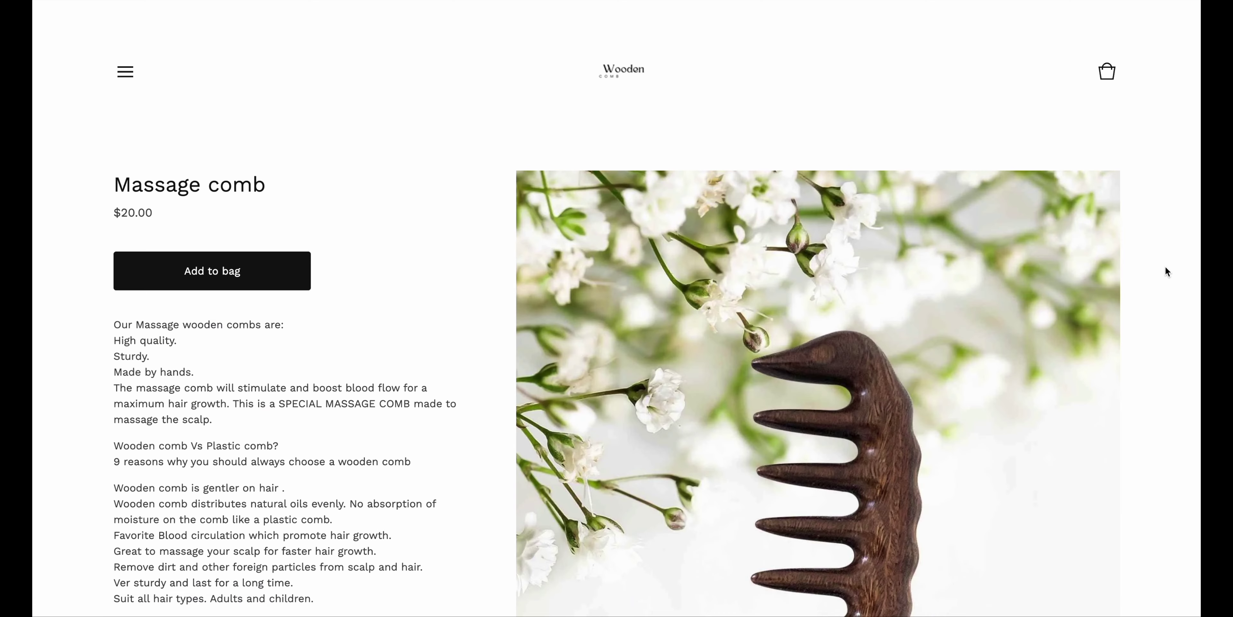
pyautogui.scroll(-1, 1165, 268)
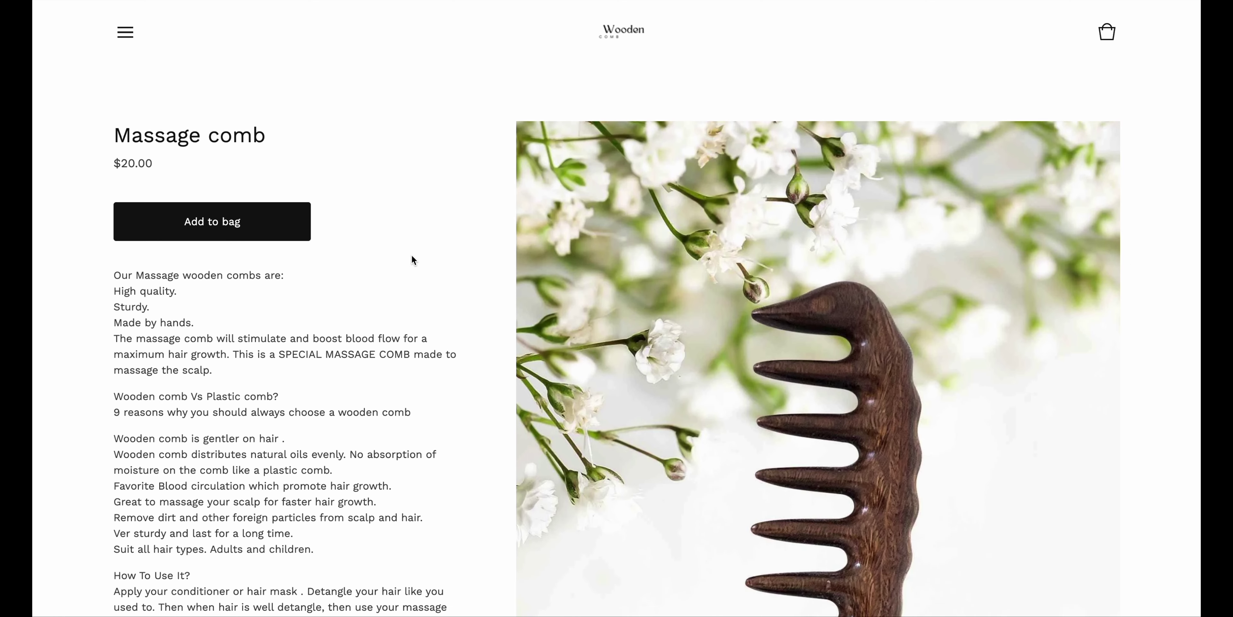
pyautogui.scroll(-8, 412, 258)
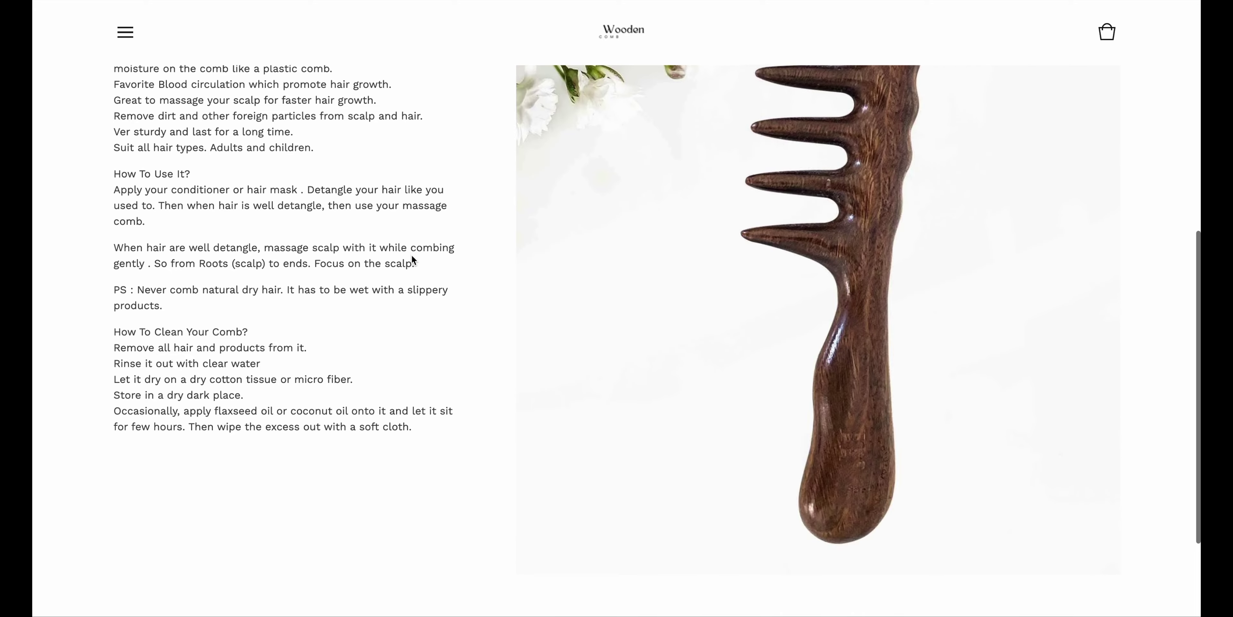
pyautogui.scroll(-3, 413, 259)
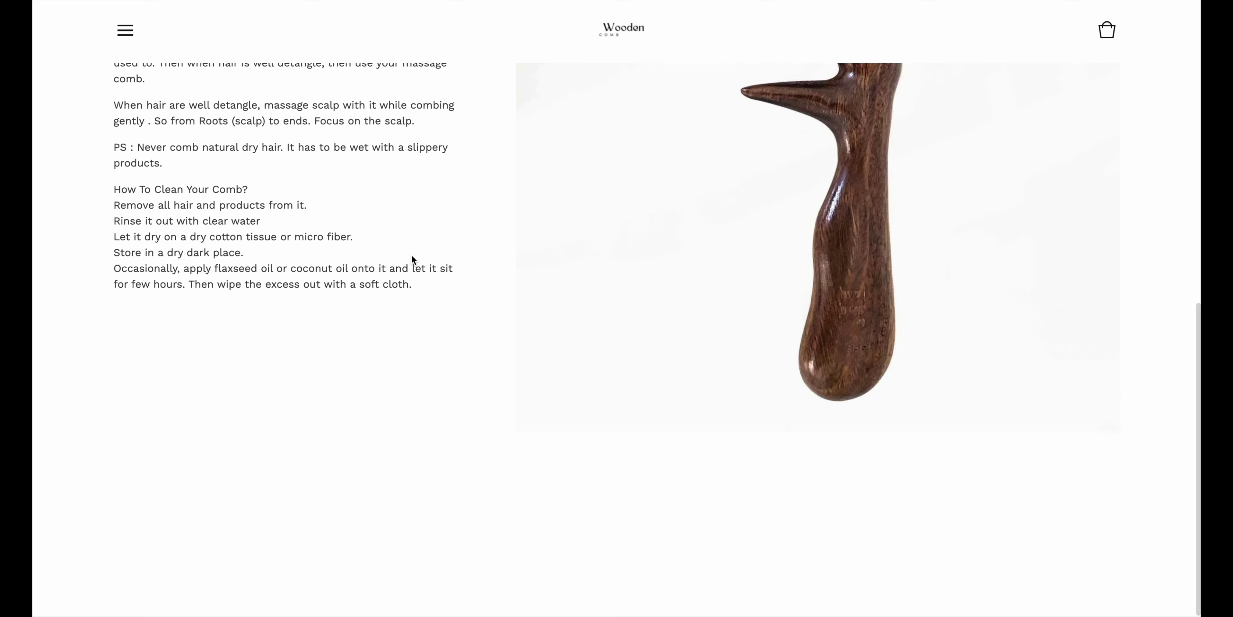
pyautogui.scroll(10, 410, 259)
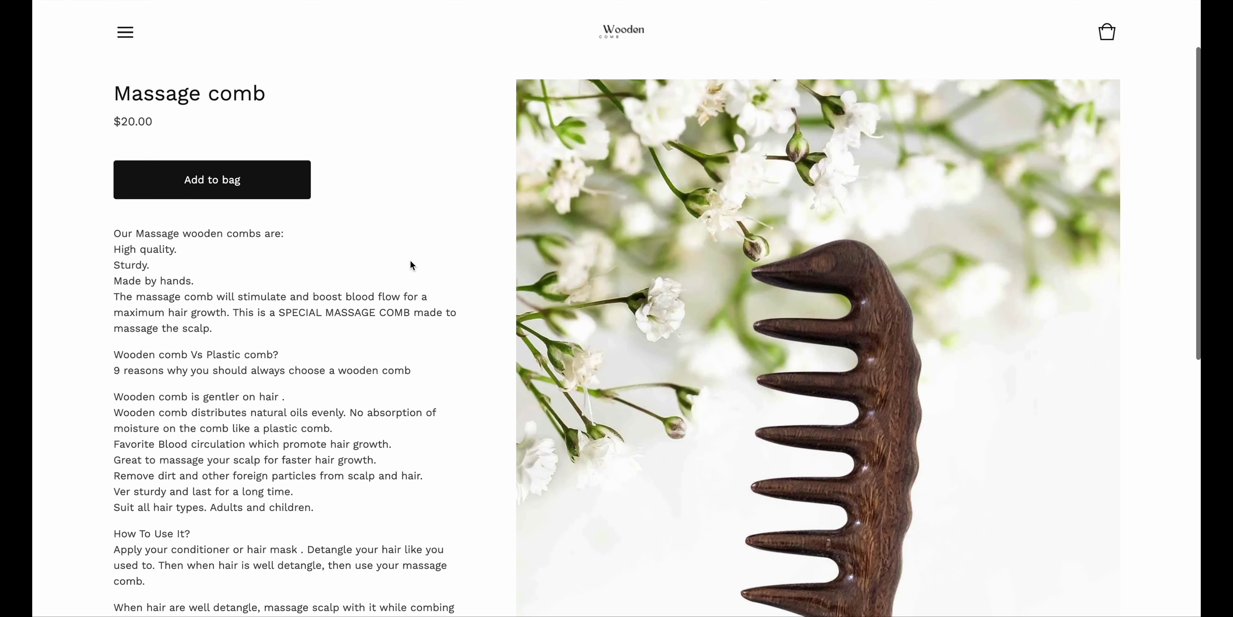
pyautogui.scroll(2, 410, 260)
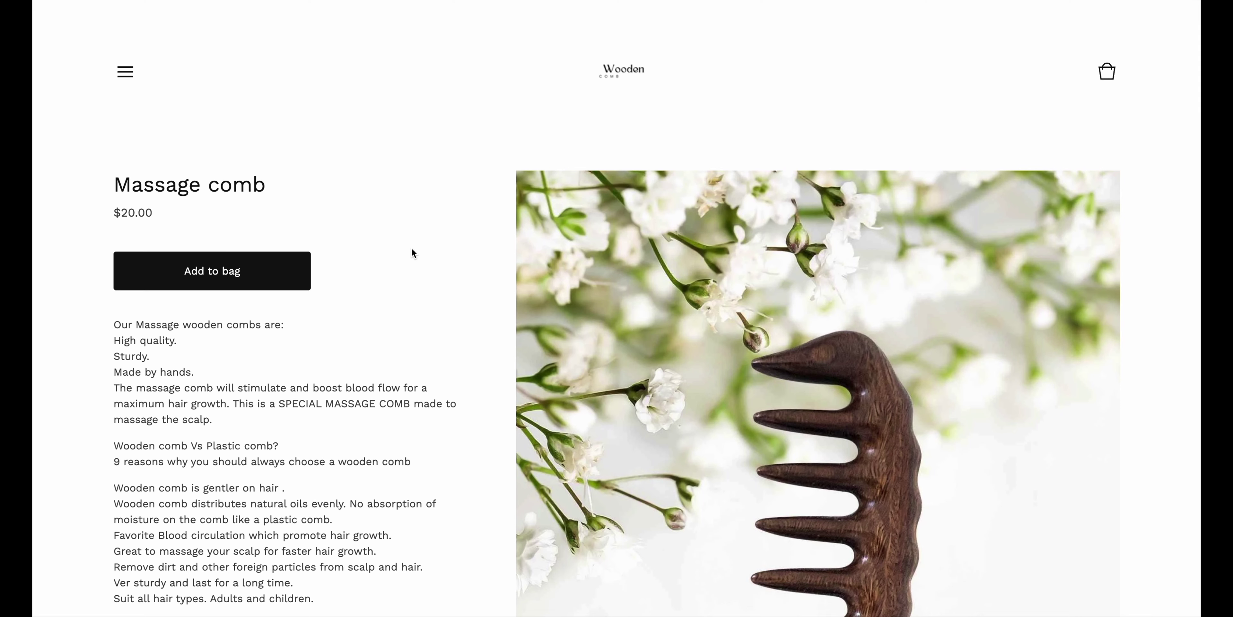
# Add the $20.00 Massage comb to the bag and proceed to checkout, reviewing the order summary
pyautogui.click(255, 275)
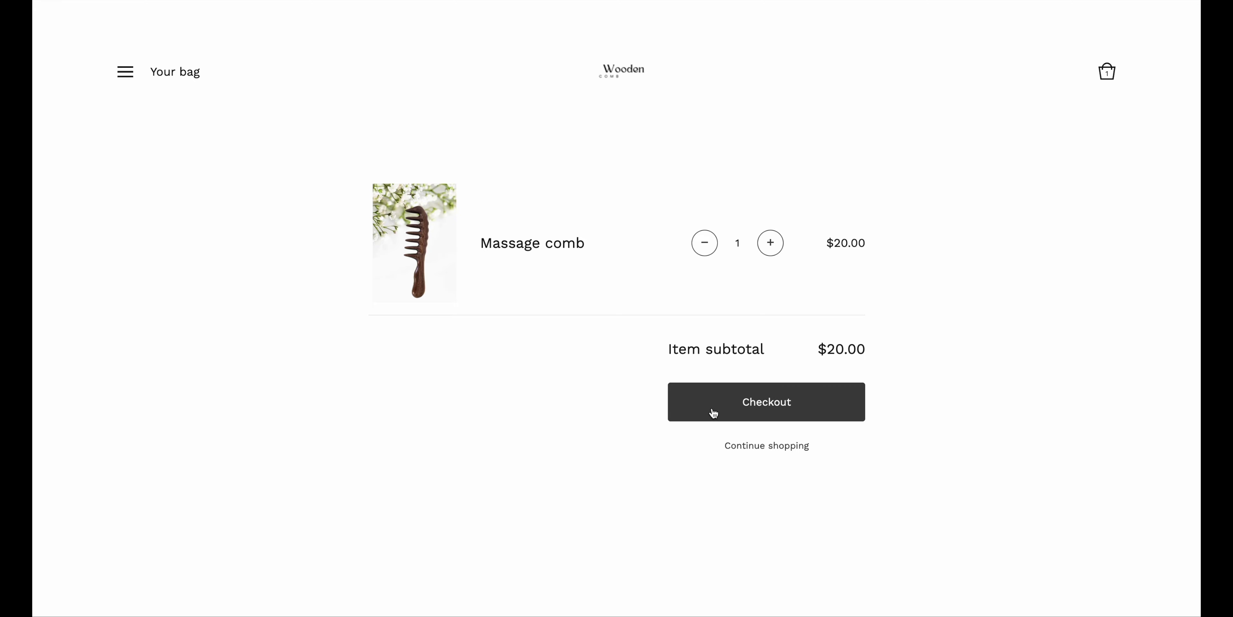
pyautogui.click(767, 402)
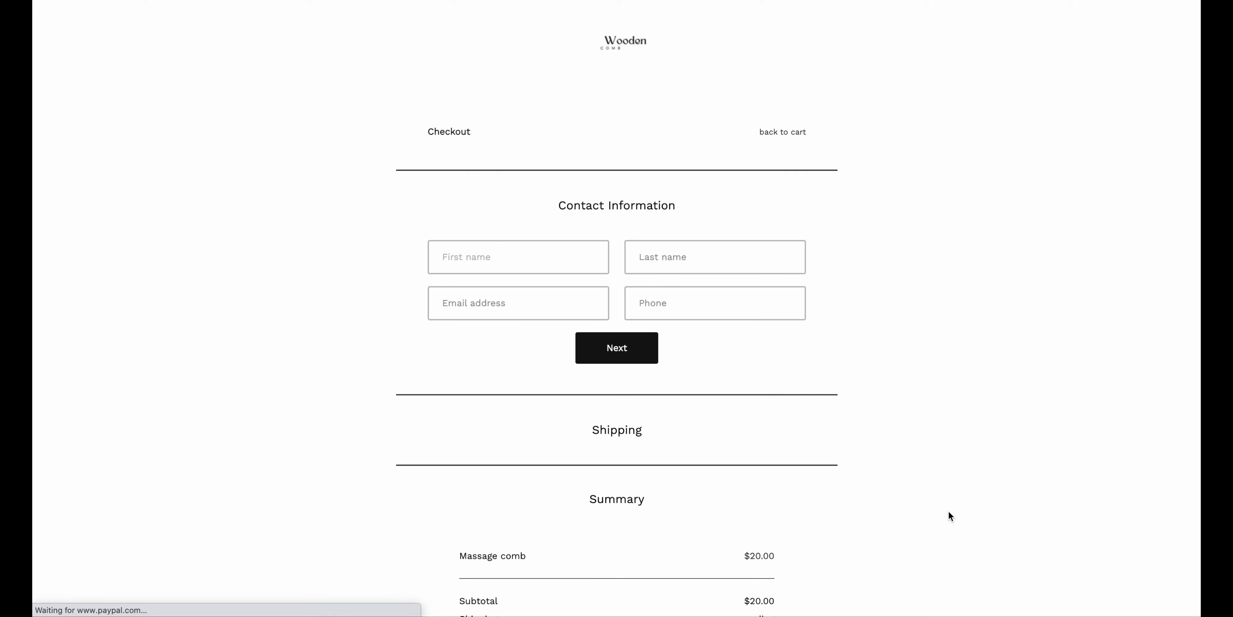
pyautogui.scroll(-4, 949, 512)
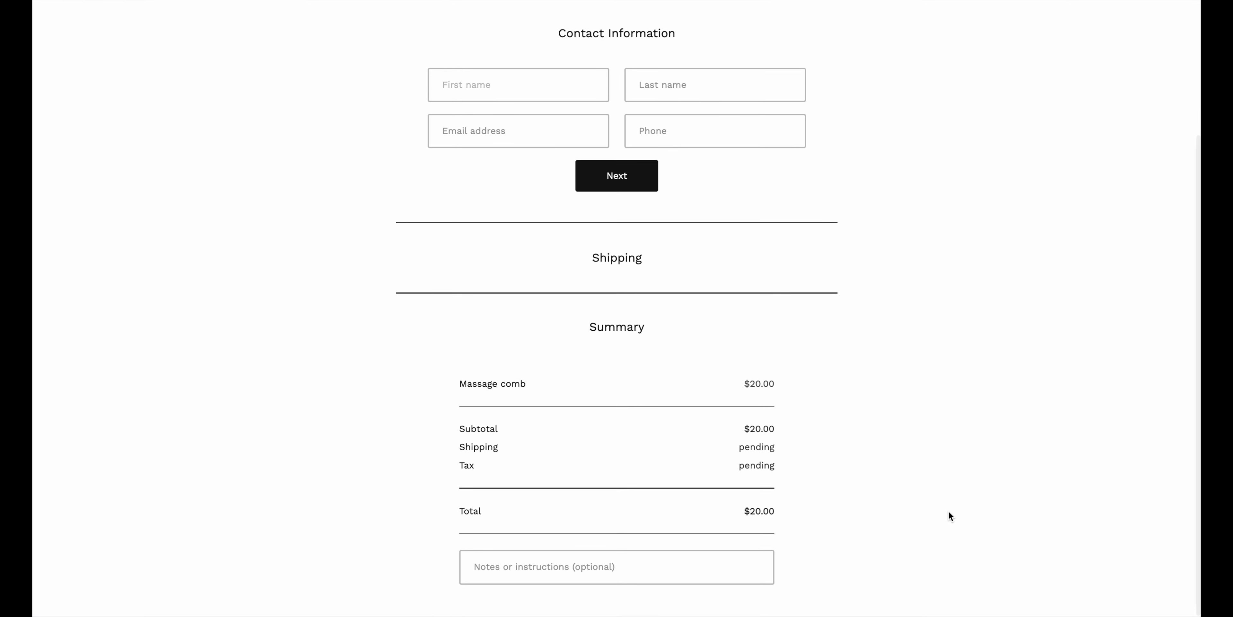
pyautogui.scroll(4, 951, 516)
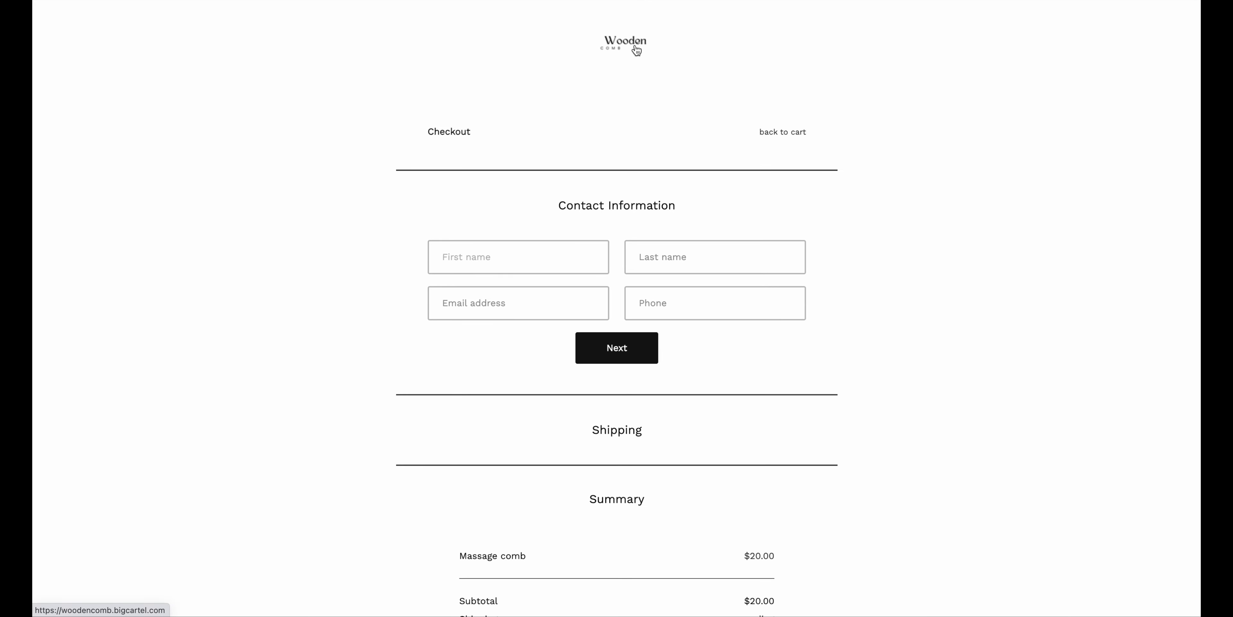
# Return to the home page, then view the Return Policy and FAQ pages from the navigation menu
pyautogui.click(636, 49)
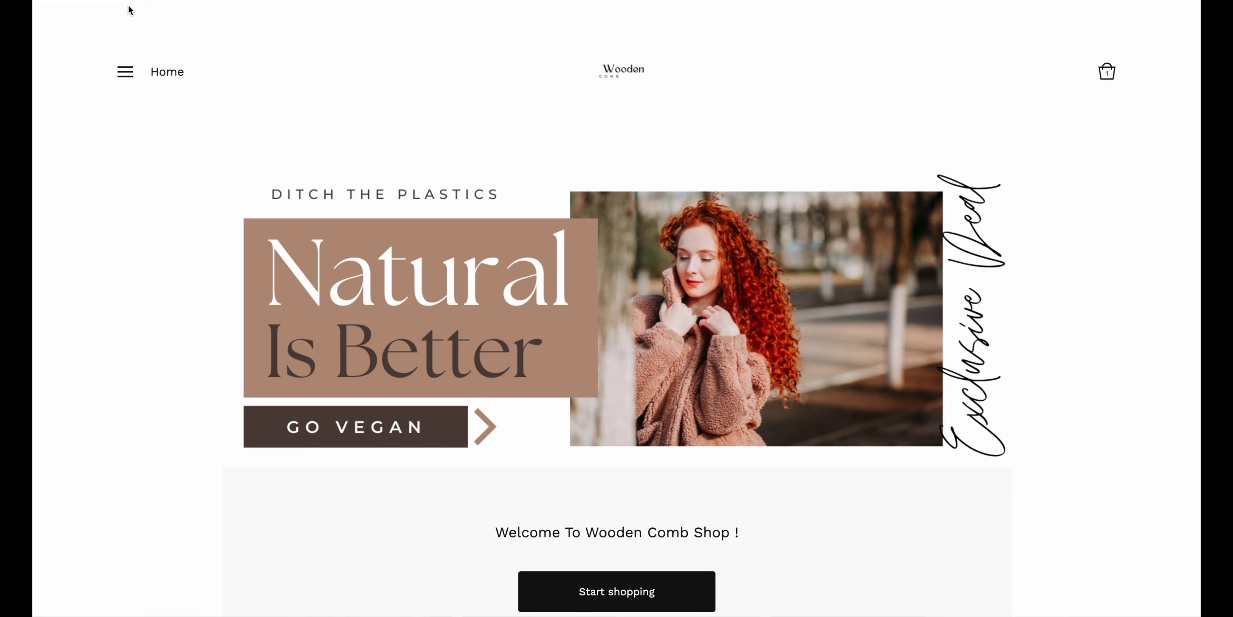
pyautogui.click(125, 73)
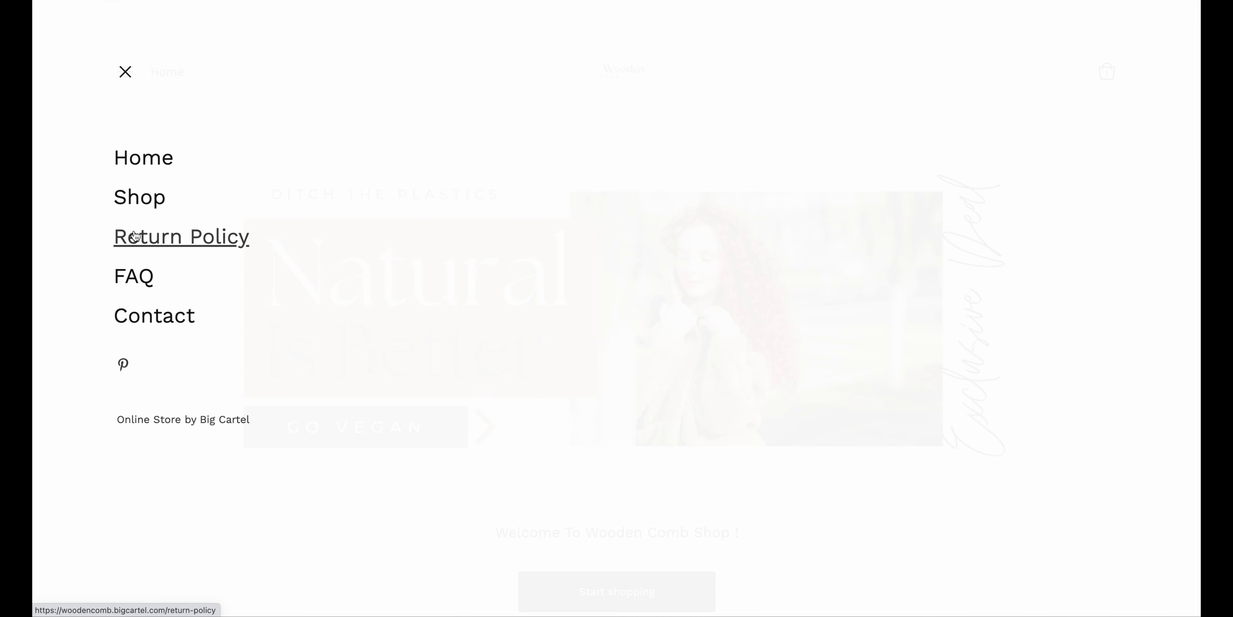
pyautogui.click(134, 235)
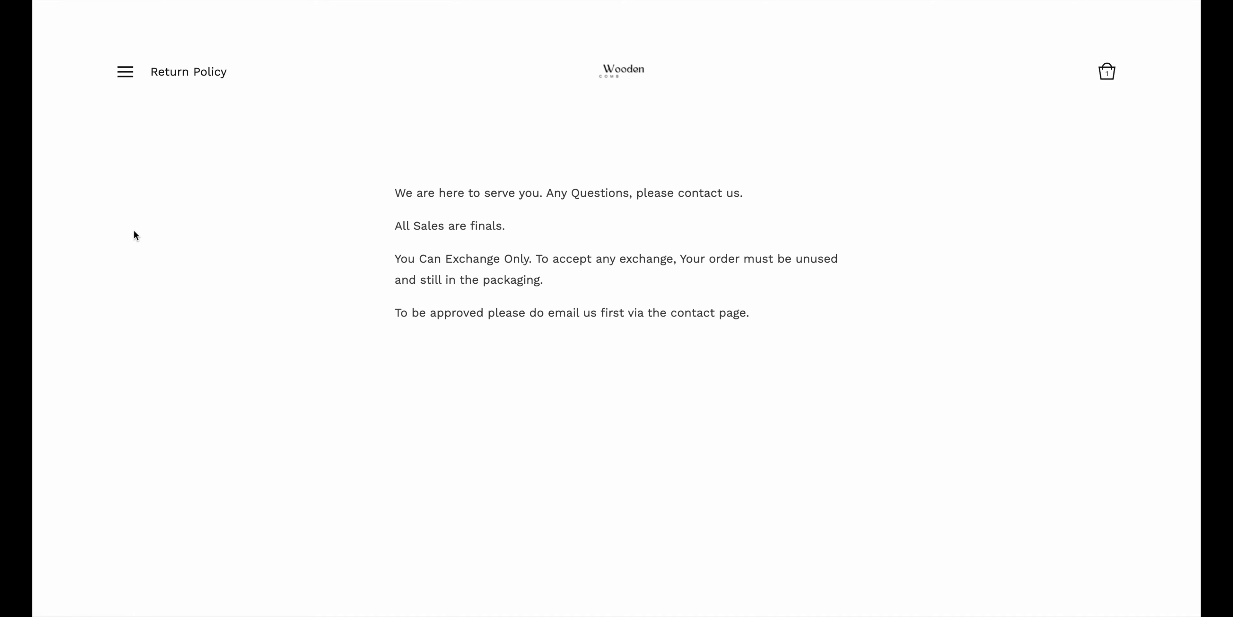
pyautogui.click(126, 74)
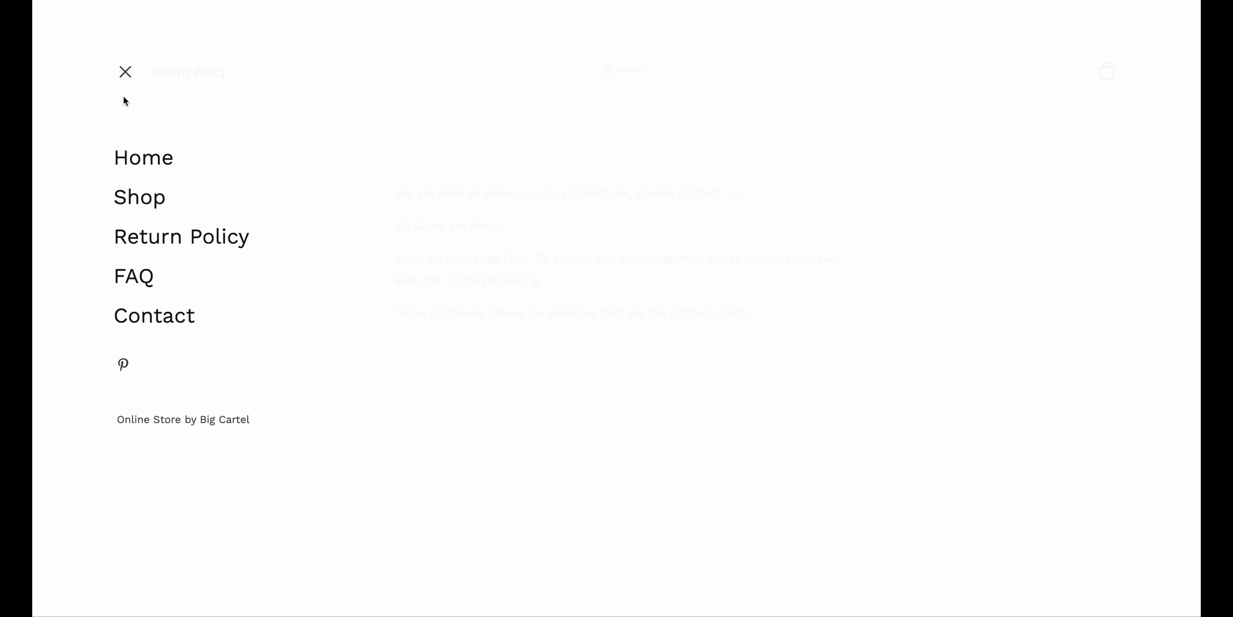
pyautogui.click(132, 282)
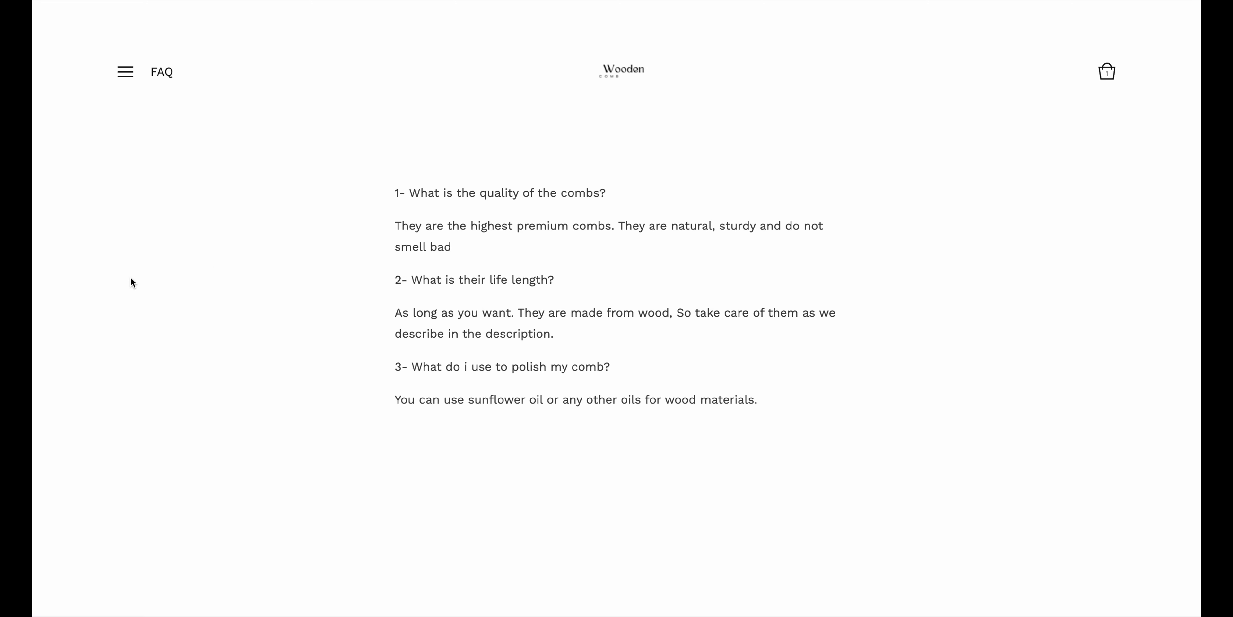
# Open the Contact page and scroll down its message form
pyautogui.click(126, 75)
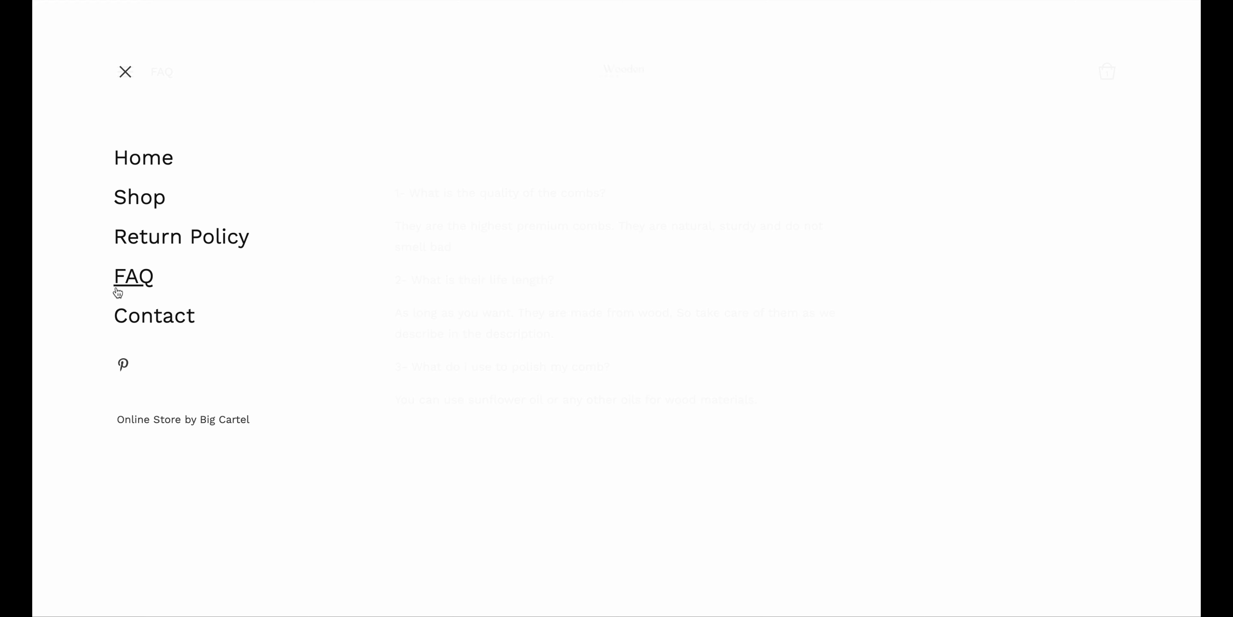
pyautogui.click(141, 320)
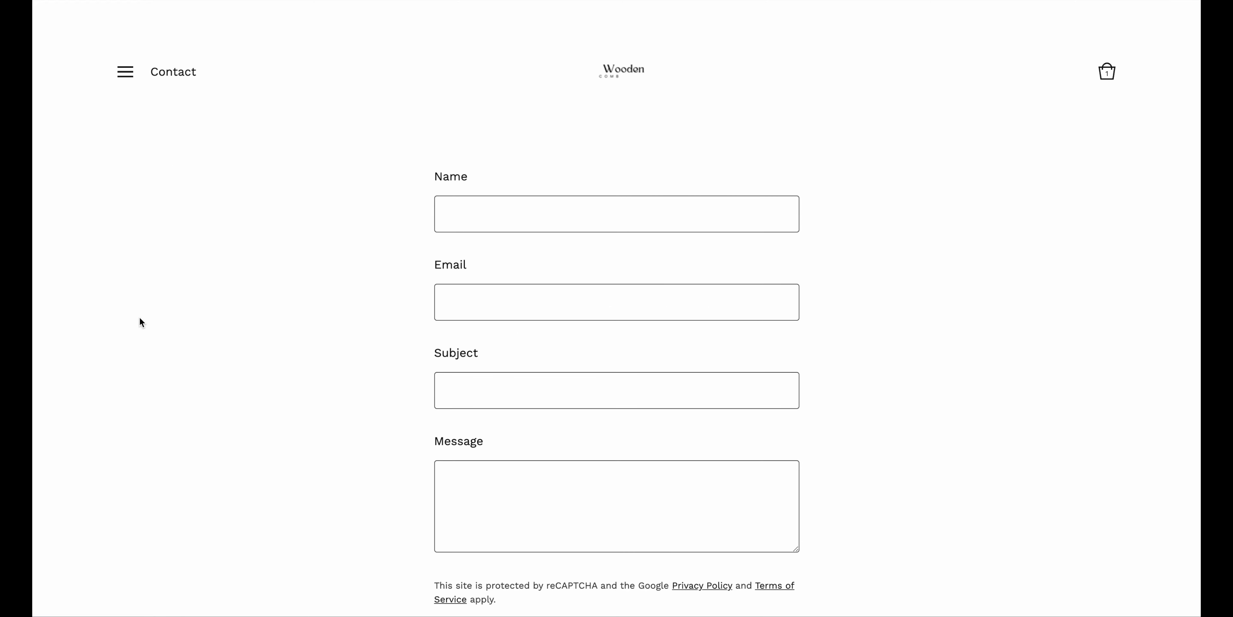
pyautogui.scroll(-3, 139, 318)
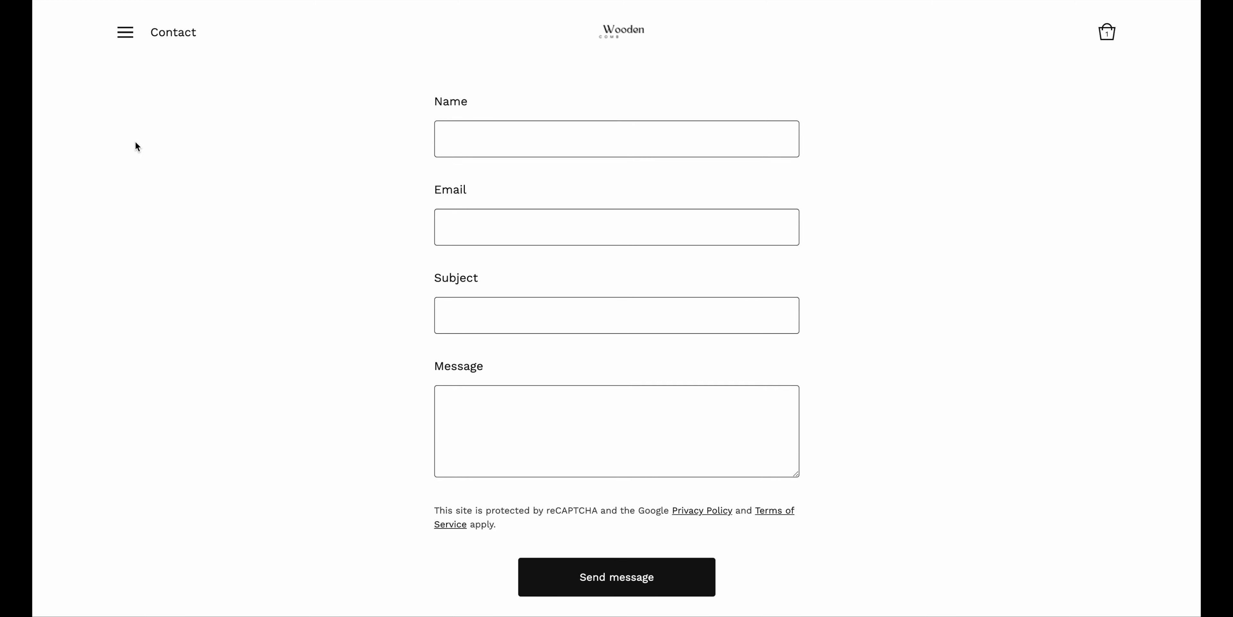
pyautogui.click(127, 34)
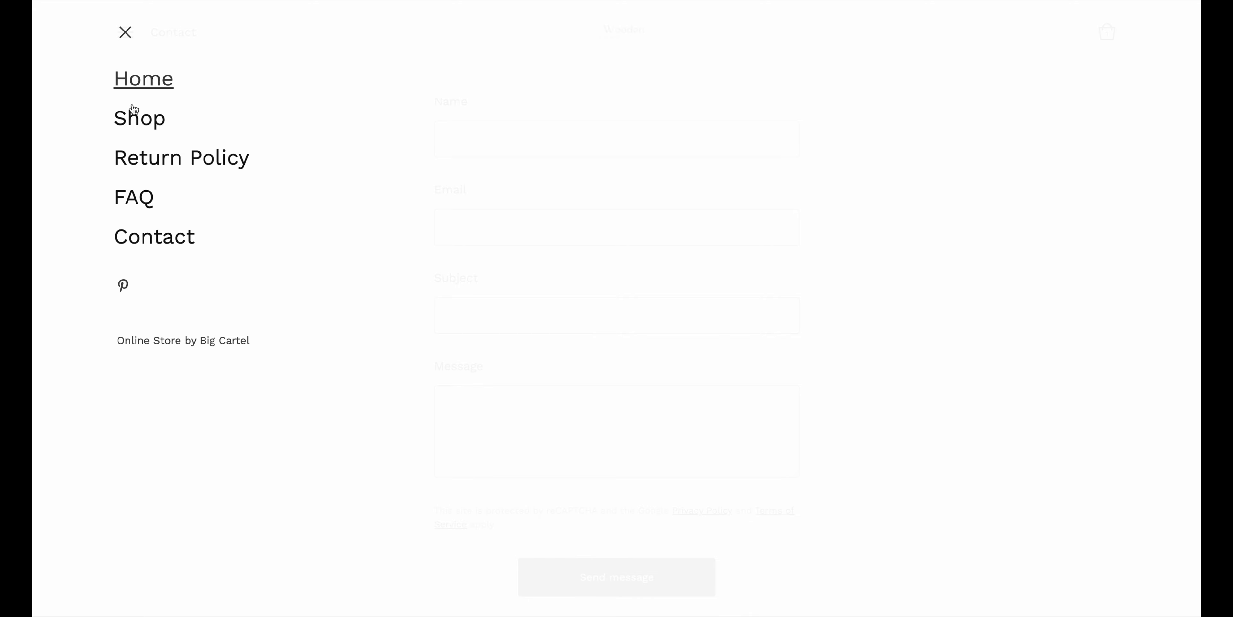
# Go to the Home page, check what is in the bag, then go back
pyautogui.click(135, 80)
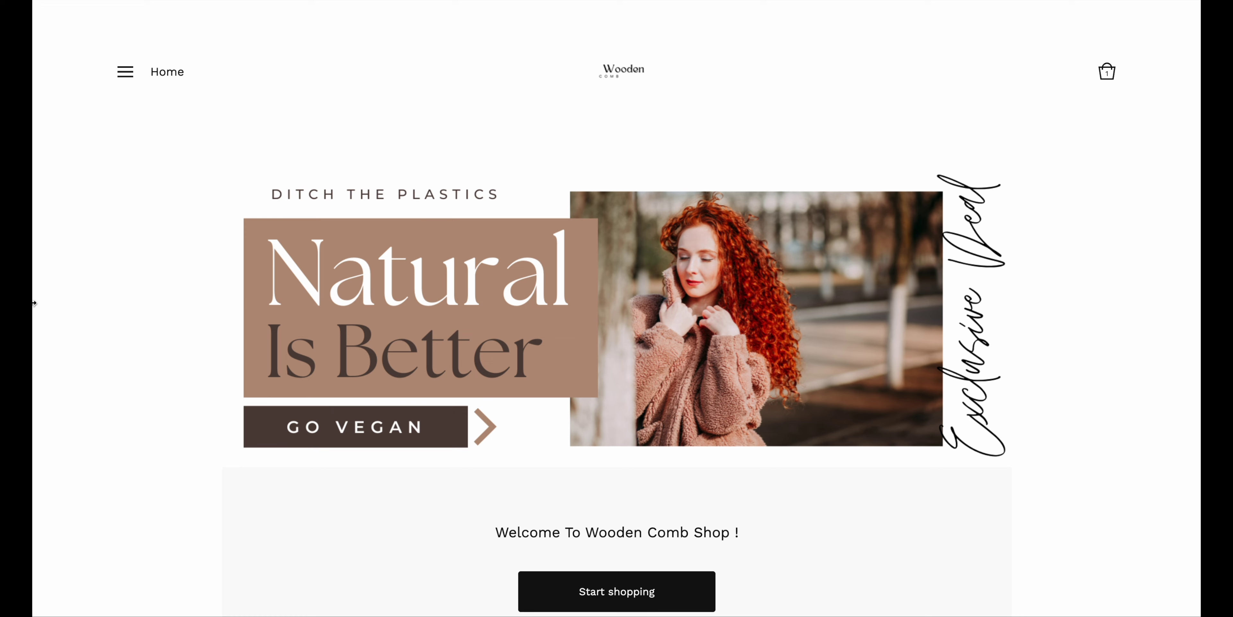
pyautogui.scroll(-2, 1149, 580)
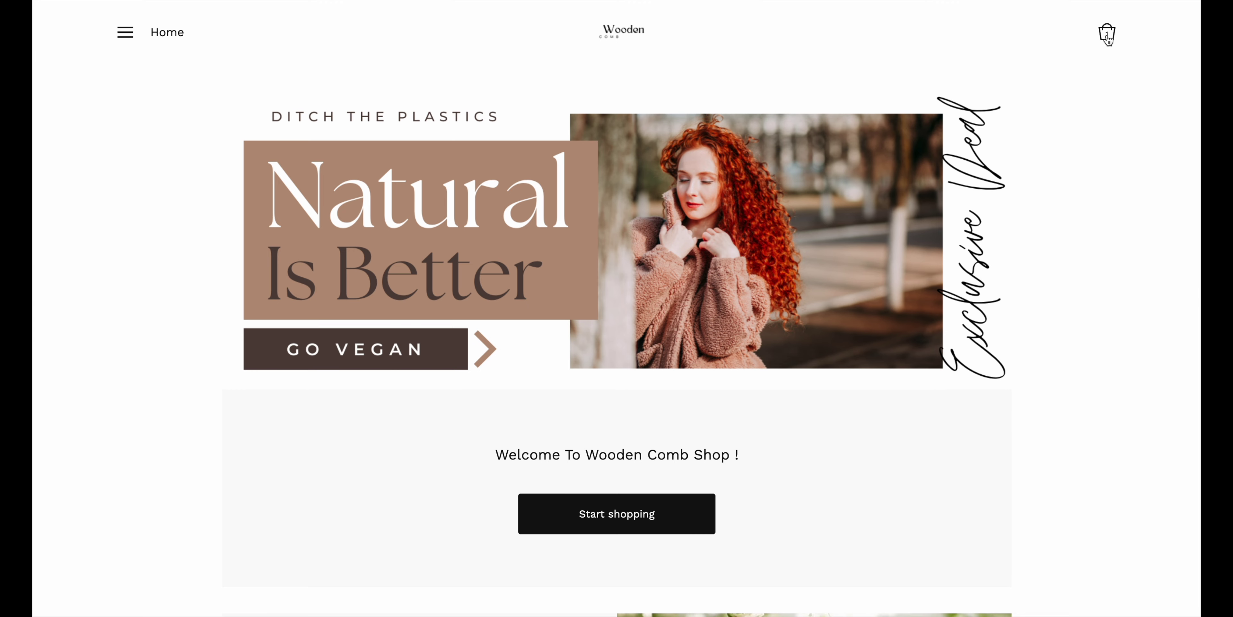
pyautogui.click(1108, 34)
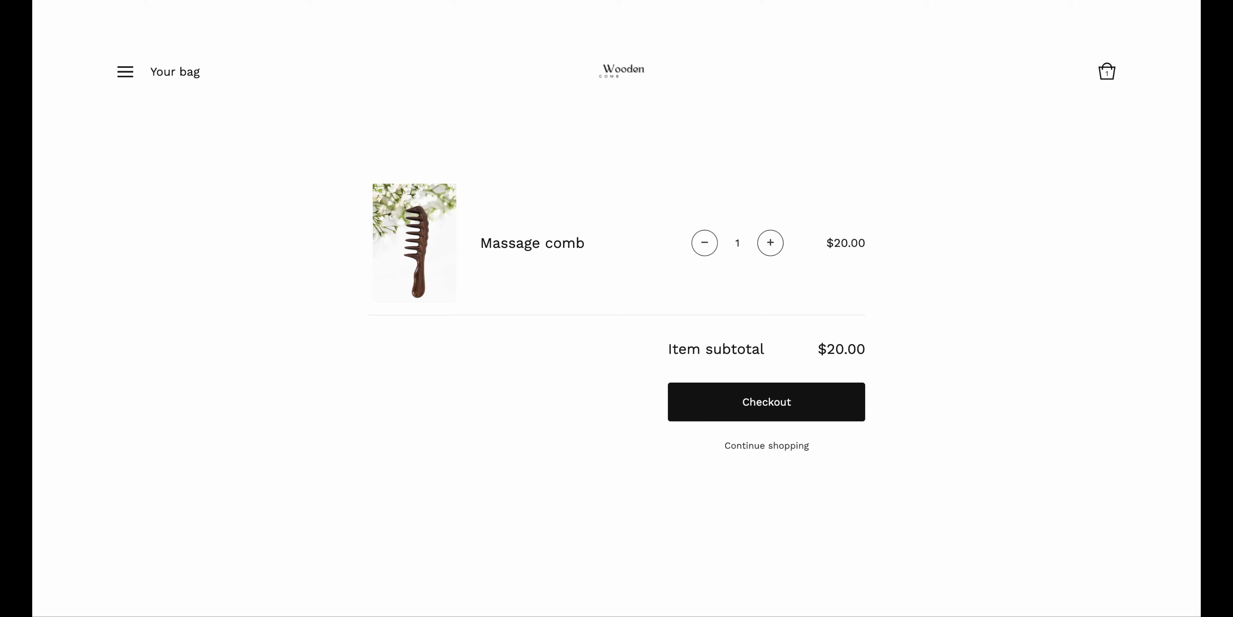
pyautogui.hotkey('alt', 'Left')
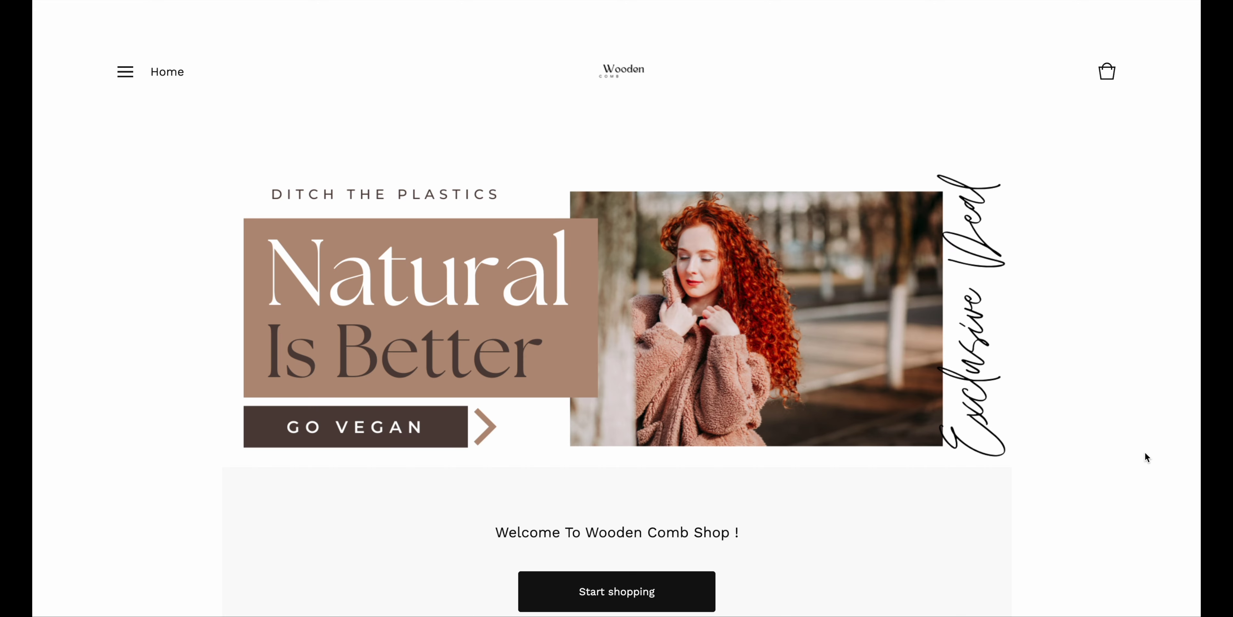
# Cycle the carousel through Infant & Children, Massage Wooden Pick Comb and Natural Wooden Comb For Hair Growth
pyautogui.scroll(-3, 1147, 516)
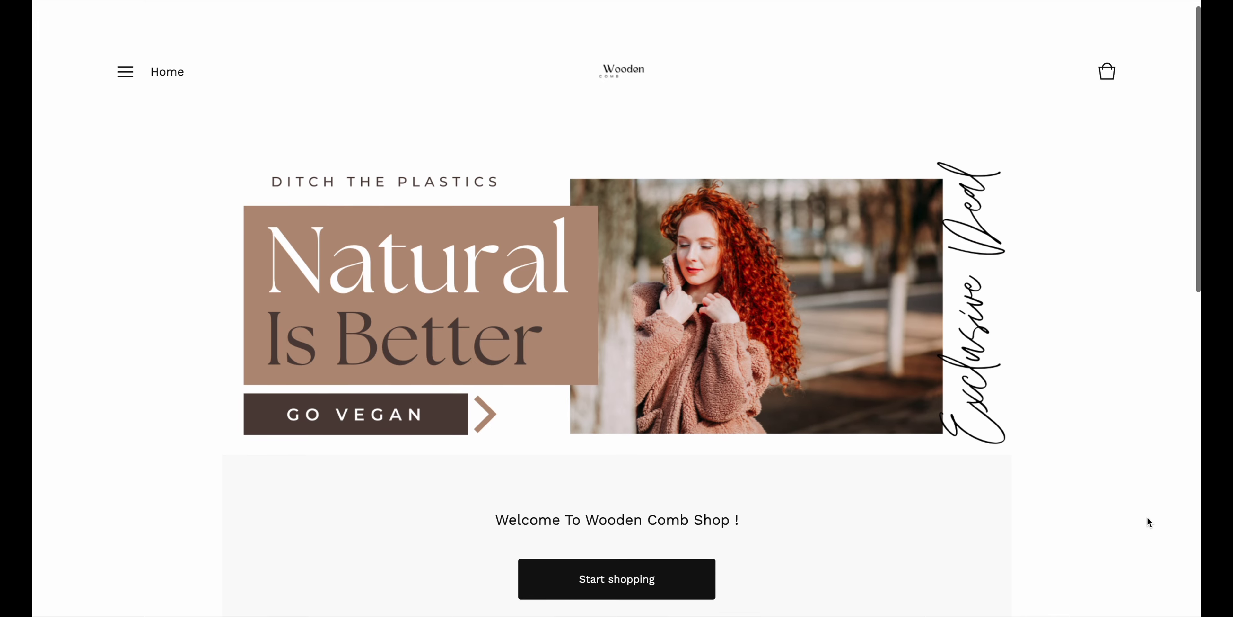
pyautogui.scroll(-5, 1148, 517)
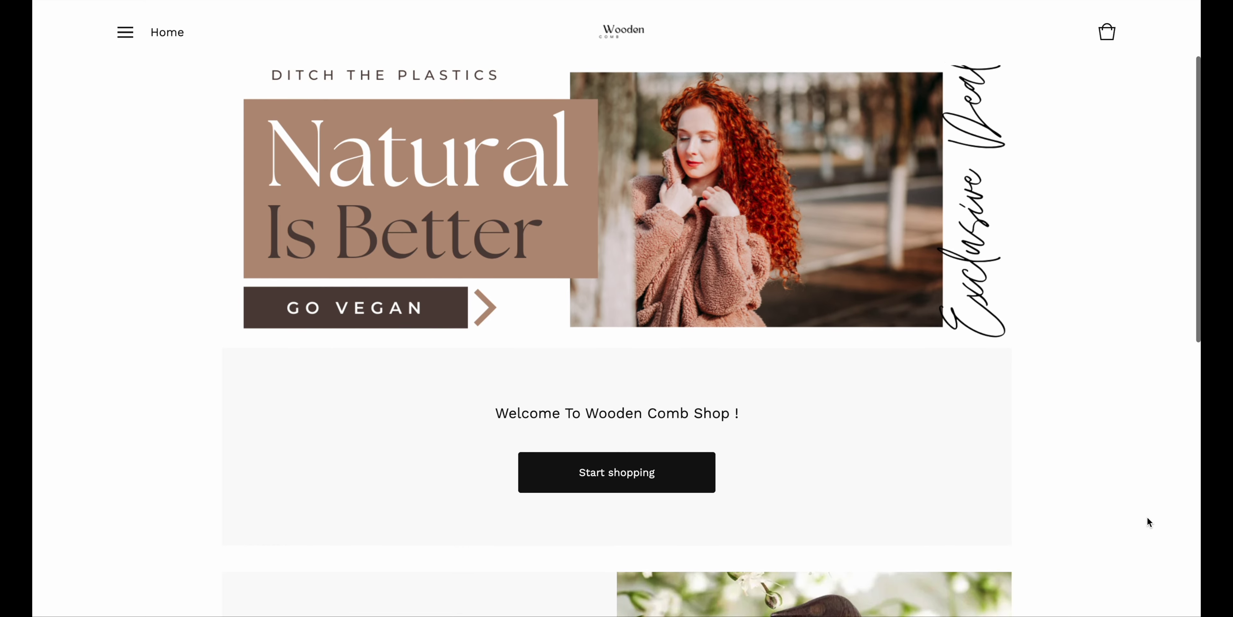
pyautogui.scroll(-8, 1148, 517)
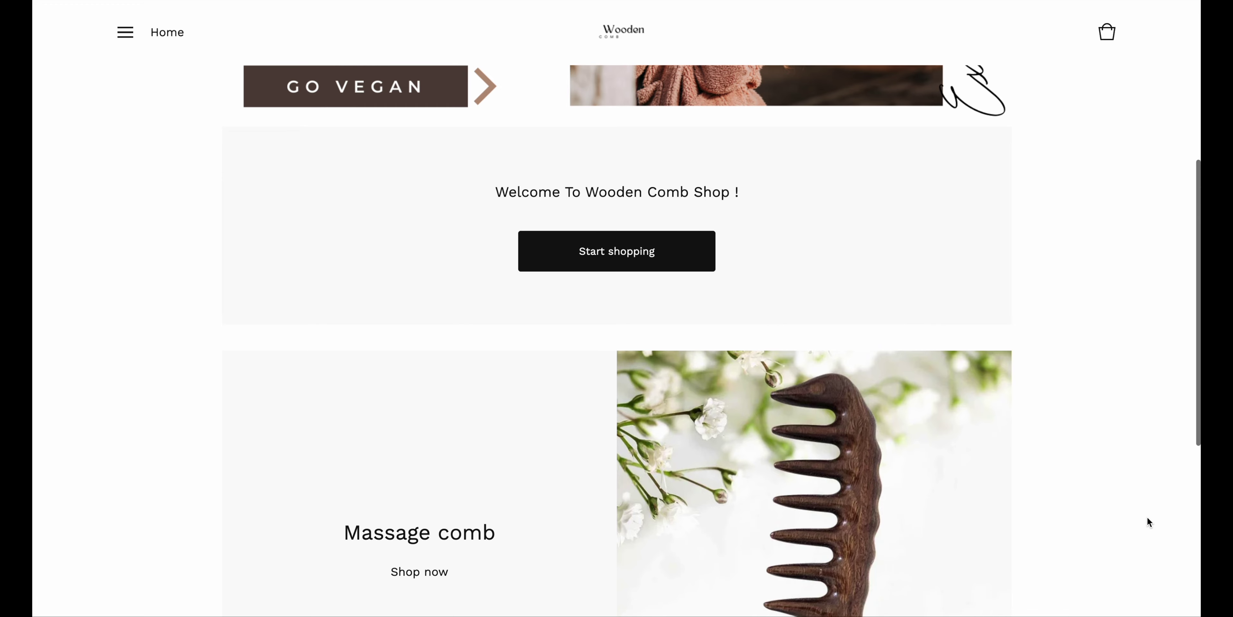
pyautogui.scroll(-2, 1147, 517)
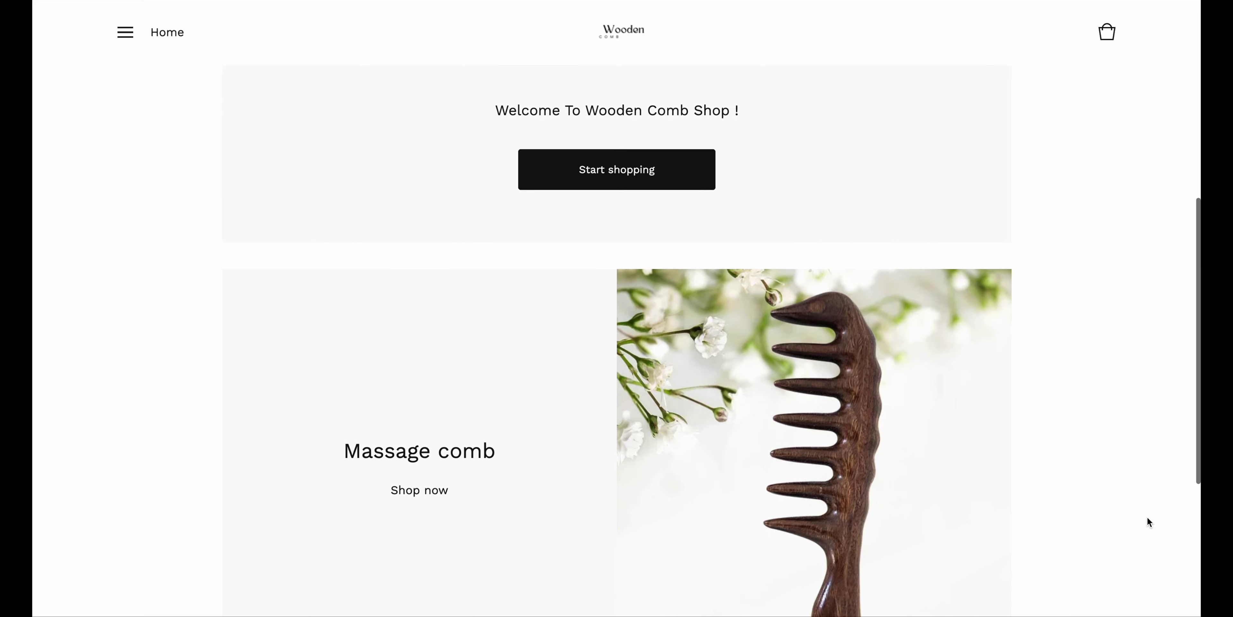
pyautogui.scroll(-7, 1147, 517)
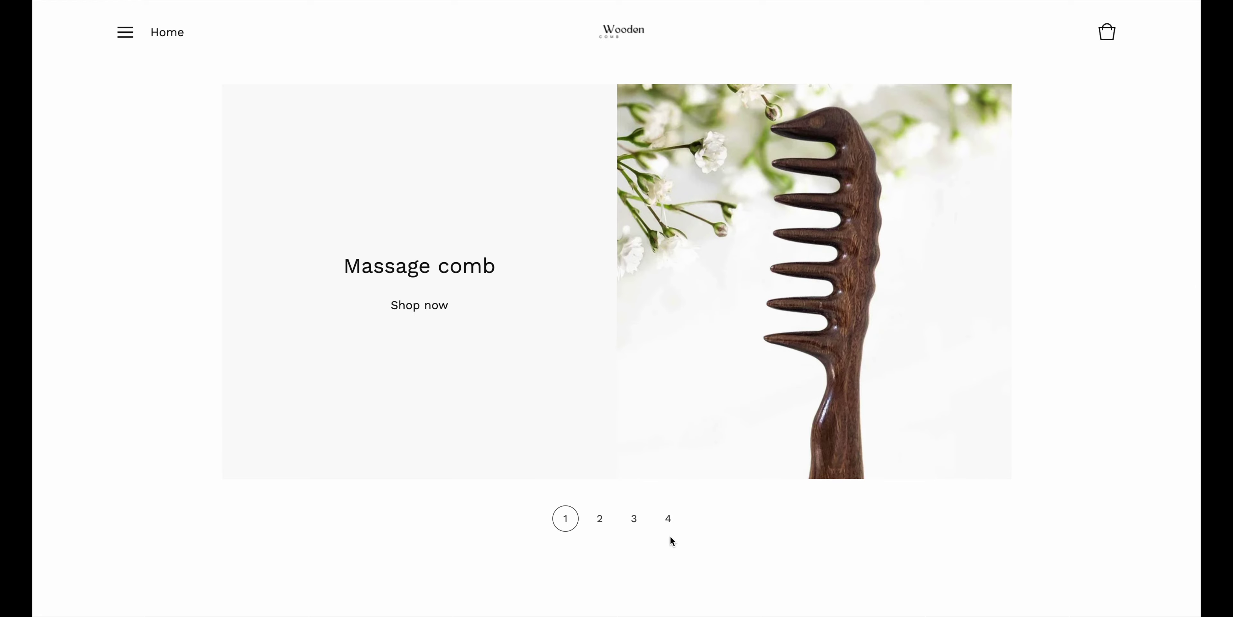
pyautogui.click(600, 519)
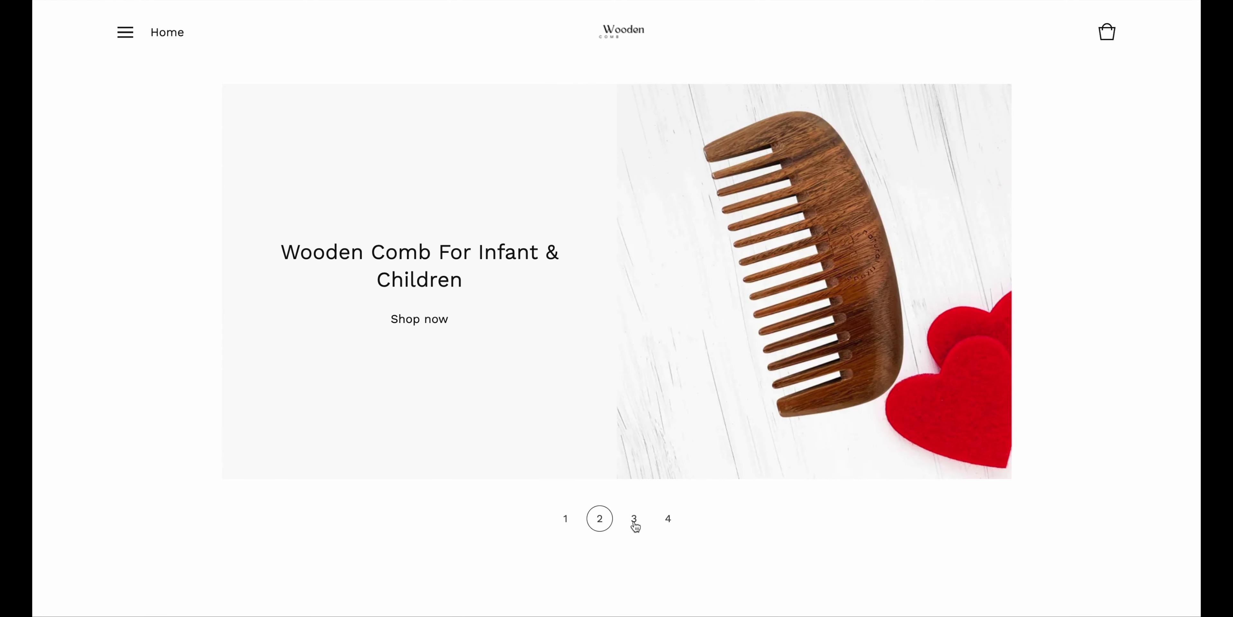
pyautogui.click(635, 525)
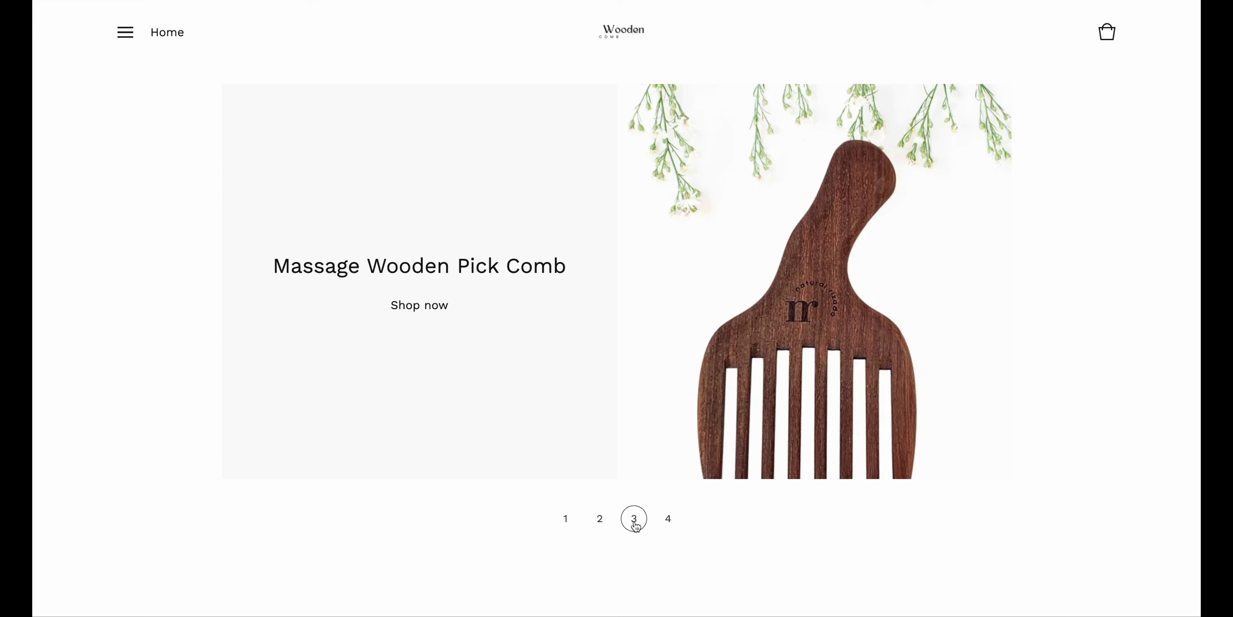
pyautogui.click(669, 522)
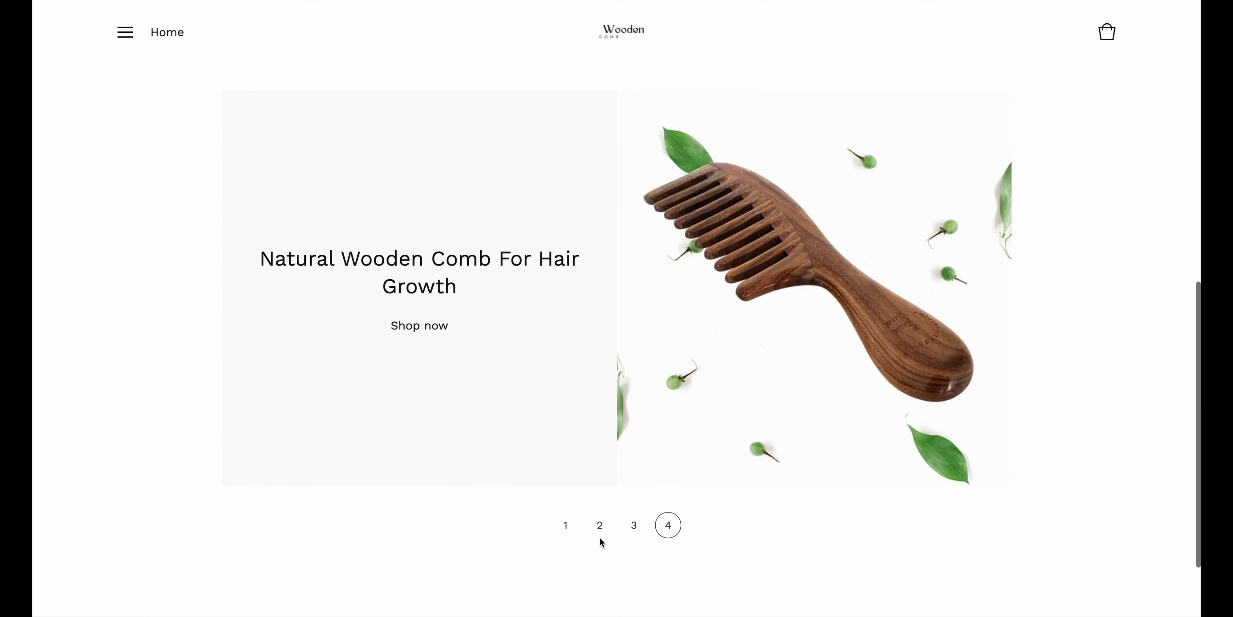
pyautogui.click(125, 33)
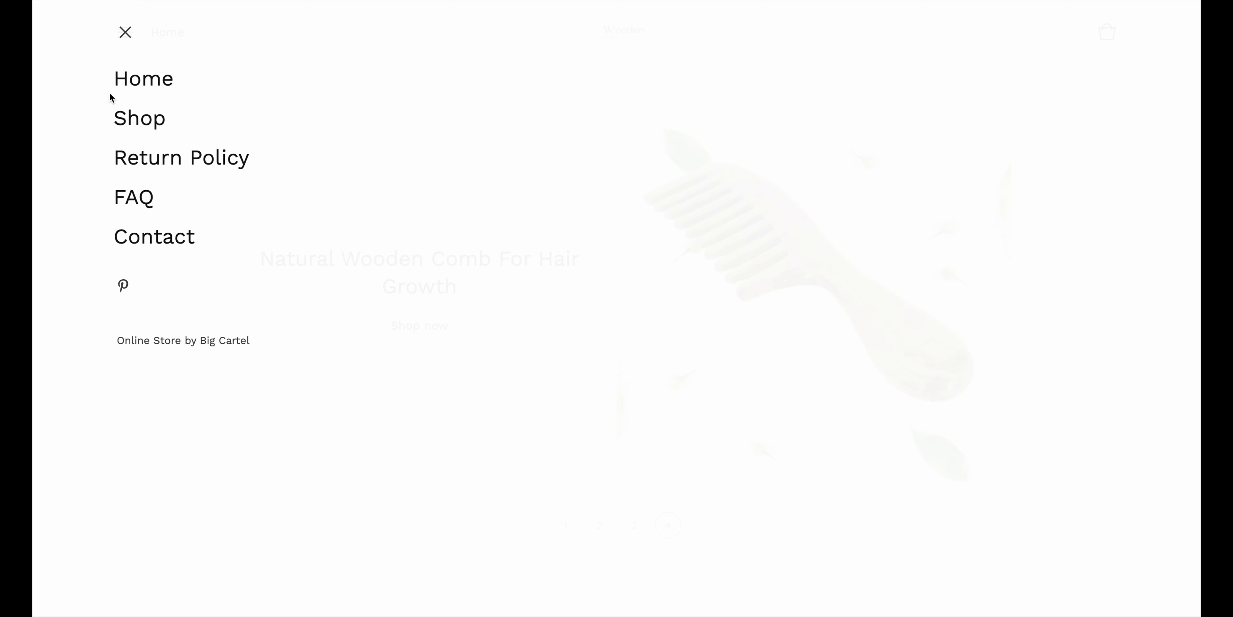